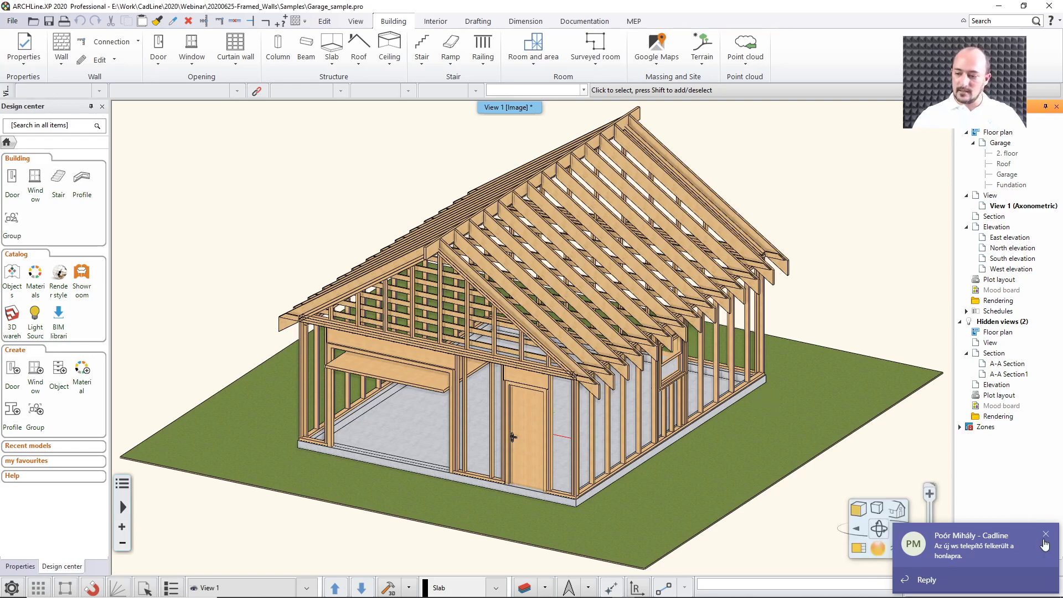
Dismiss the chat notification and examine the garage's timber wall and roof framing in the 3D view.
left_click(1045, 535)
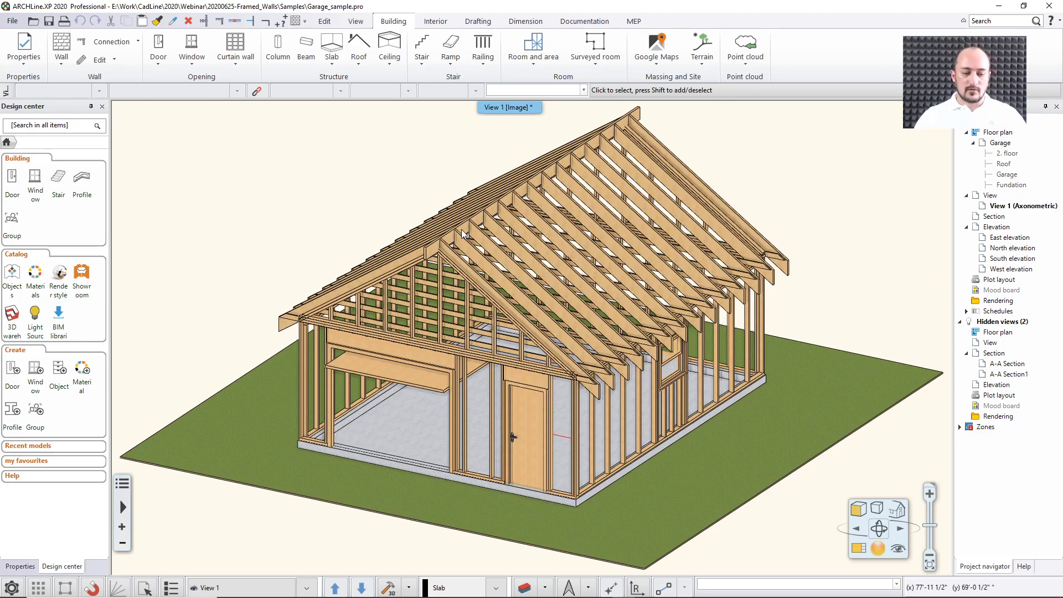
middle_click_drag(516, 245, 588, 260)
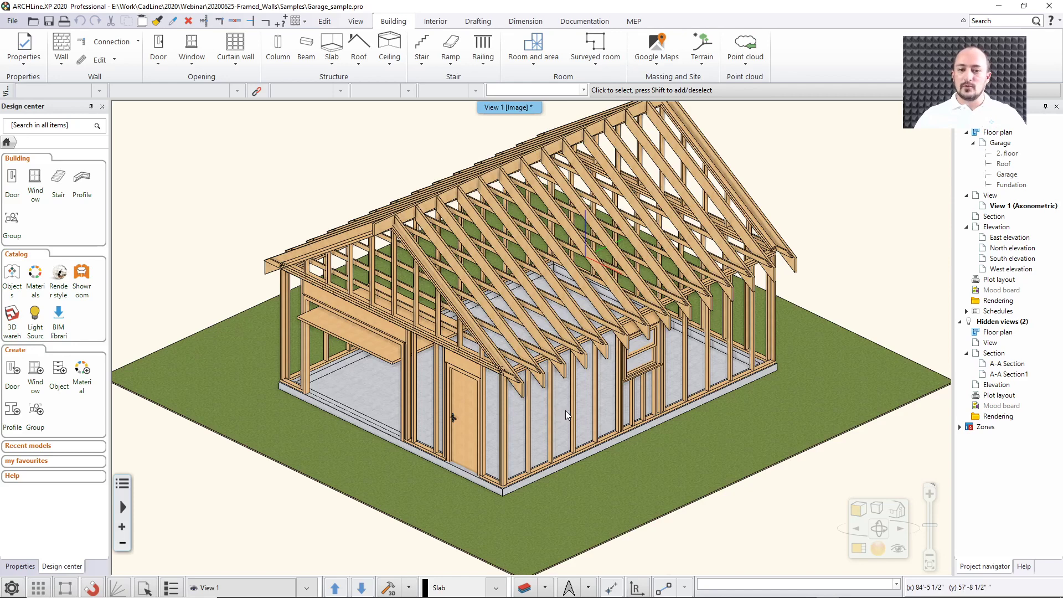
scroll(566, 411, "down", 2)
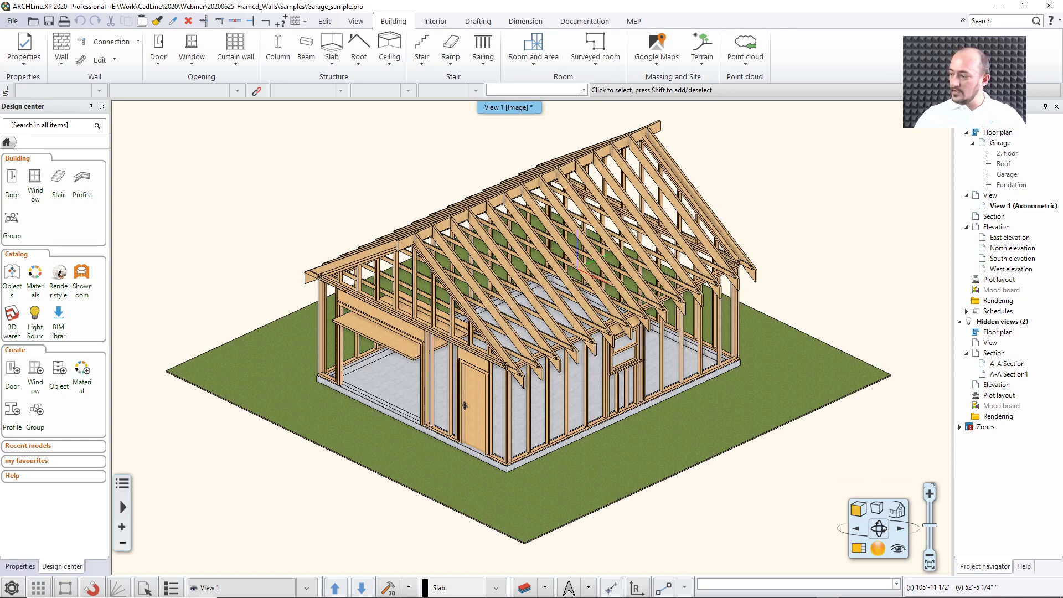
Switch to the Hundremeterskogen_sample_Norway project and examine the red building's exterior and raised wing in 3D.
key("alt+Tab")
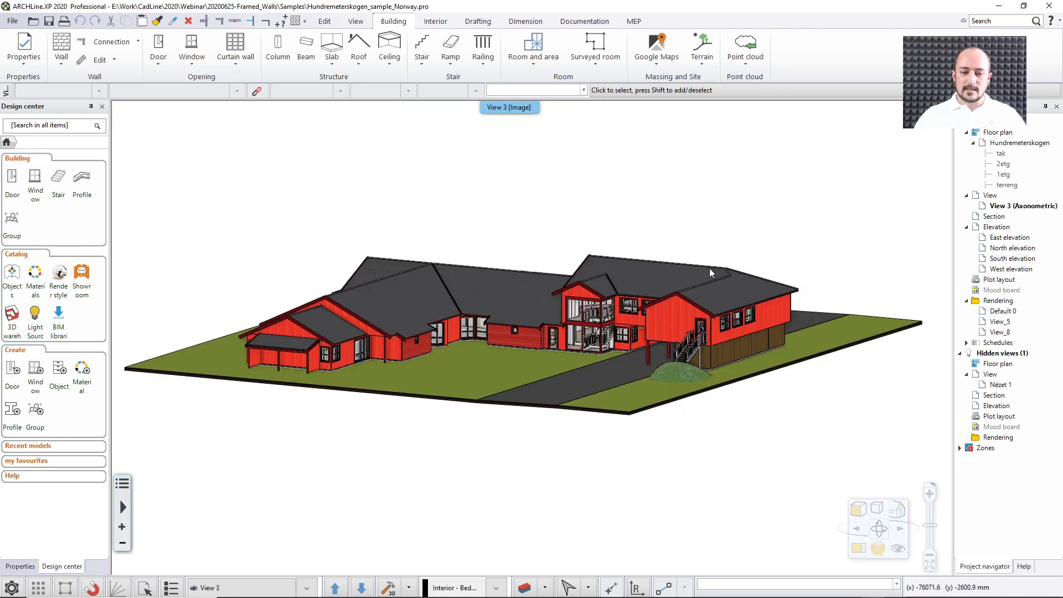
middle_click_drag(600, 270, 562, 310)
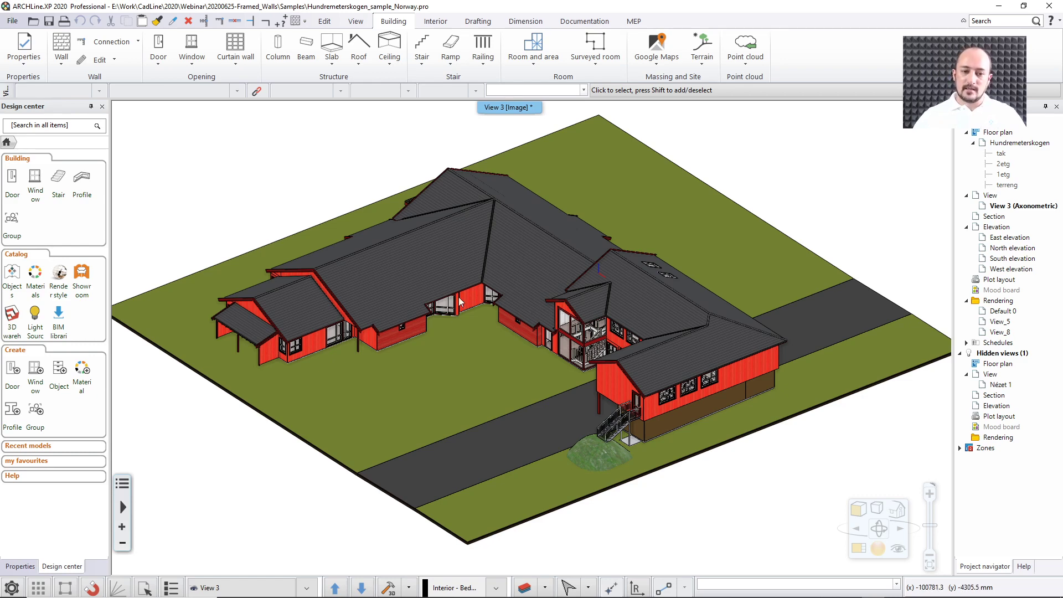
middle_click_drag(449, 318, 660, 310)
scroll(660, 311, "up", 5)
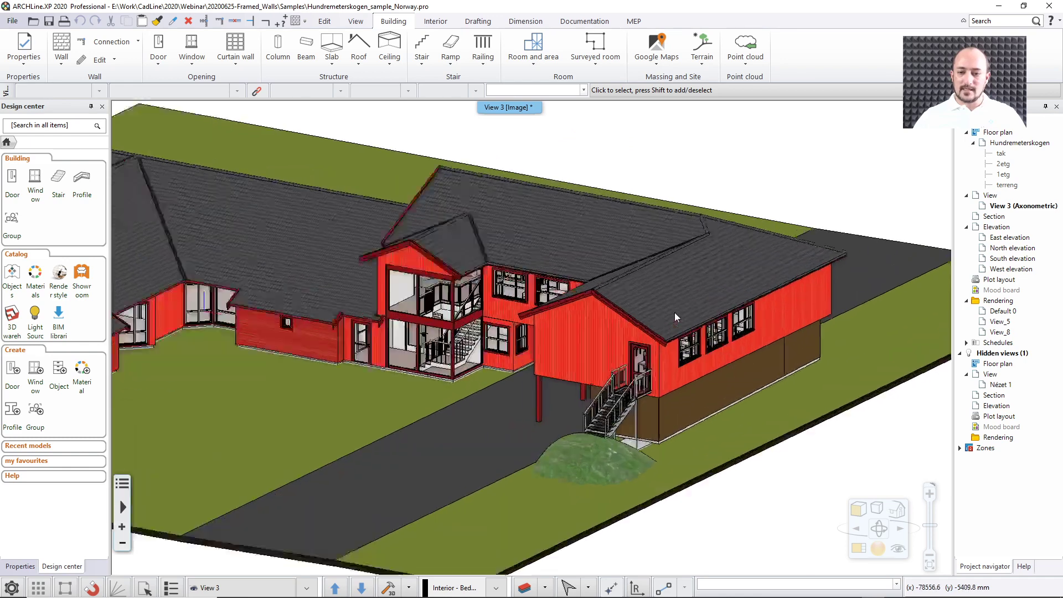
Inspect the gable wall and the long windowed side wall of the raised wing, leaving nothing selected.
left_click(564, 352)
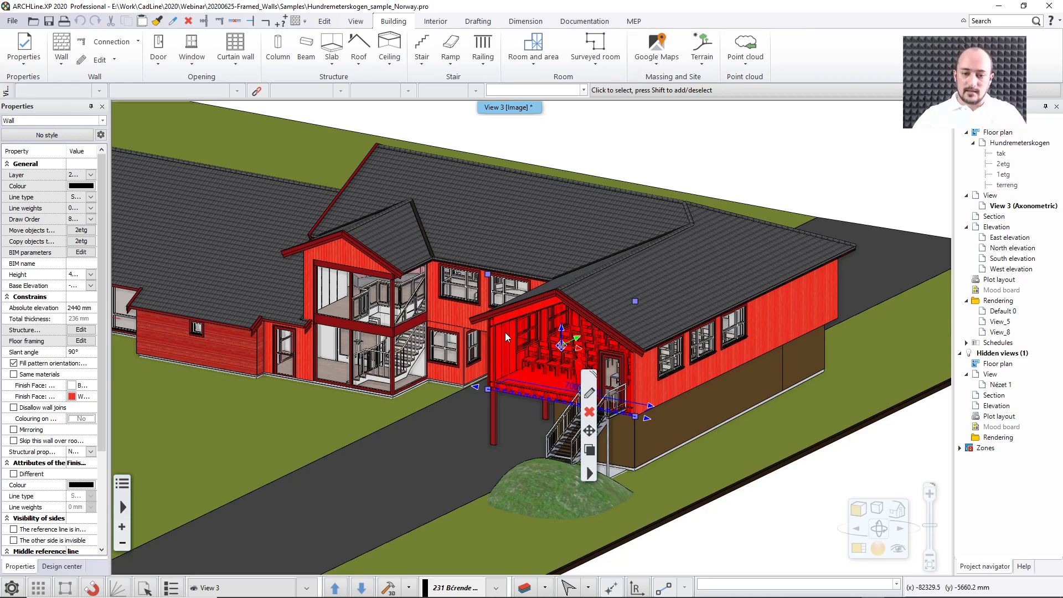
left_click(796, 308)
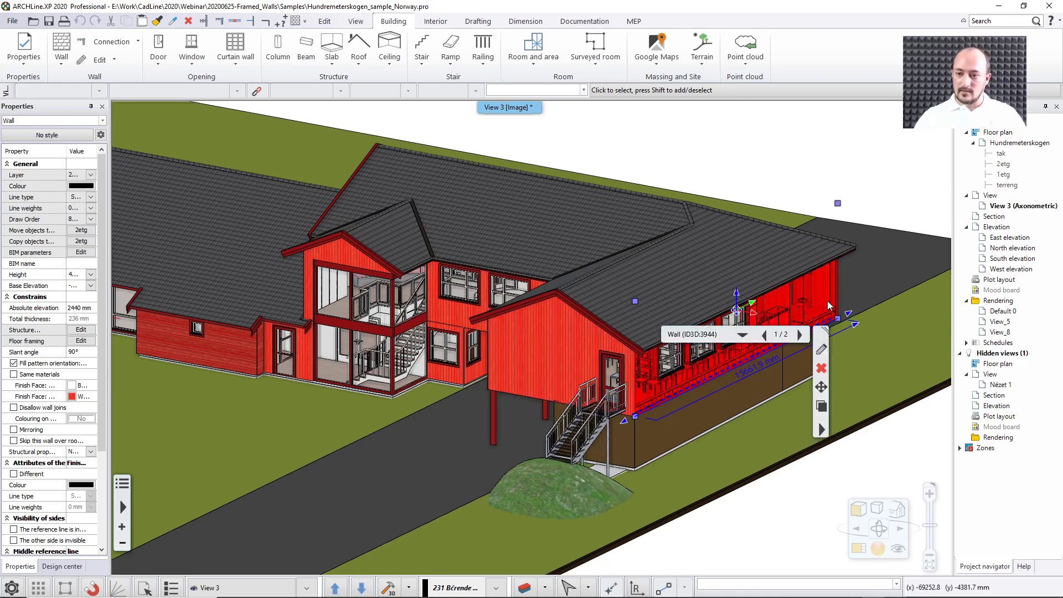
scroll(796, 308, "up", 5)
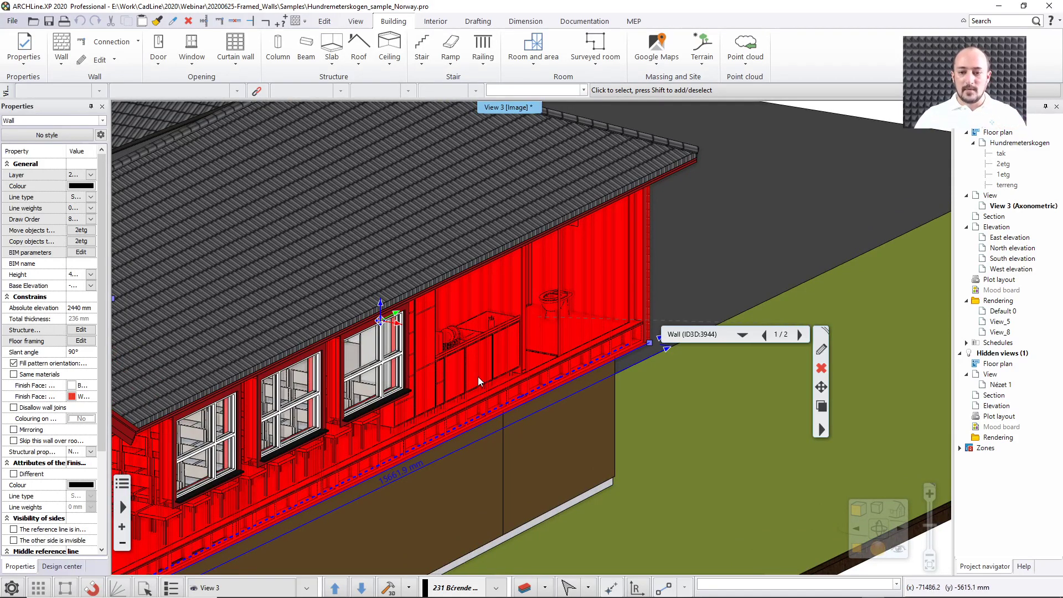
key("Escape")
scroll(481, 375, "down", 3)
scroll(481, 374, "down", 5)
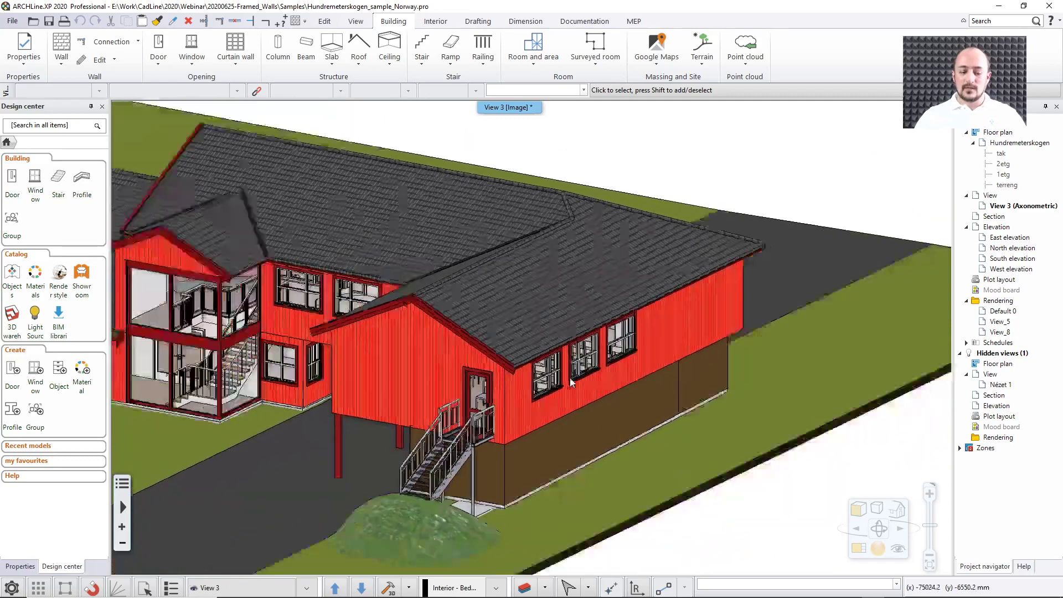
scroll(670, 363, "up", 2)
scroll(543, 366, "down", 2)
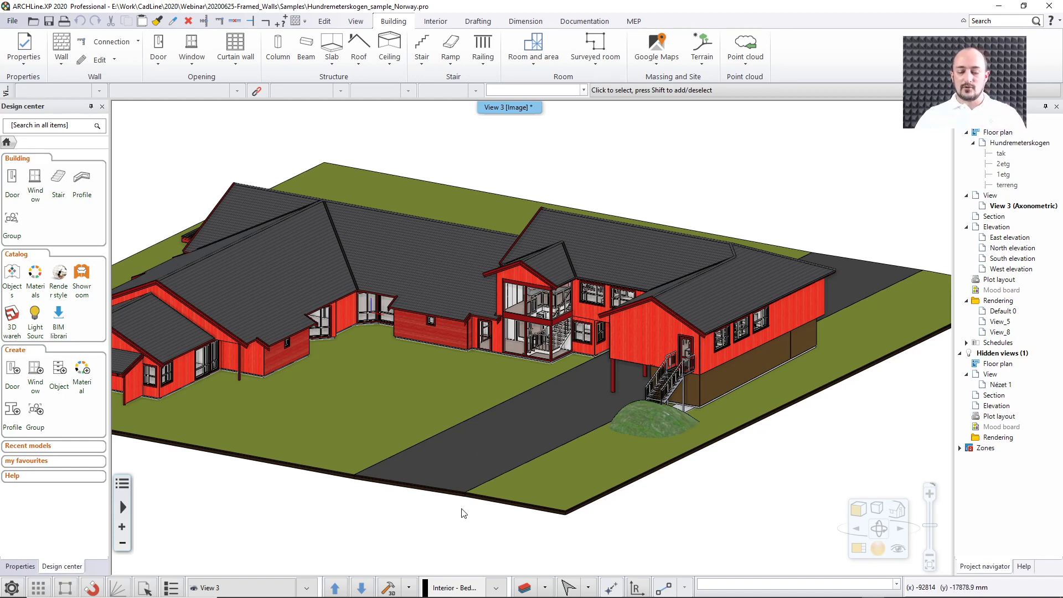
Rebuild the 3D model of all floors with "Wall framing visible only" enabled.
left_click(410, 590)
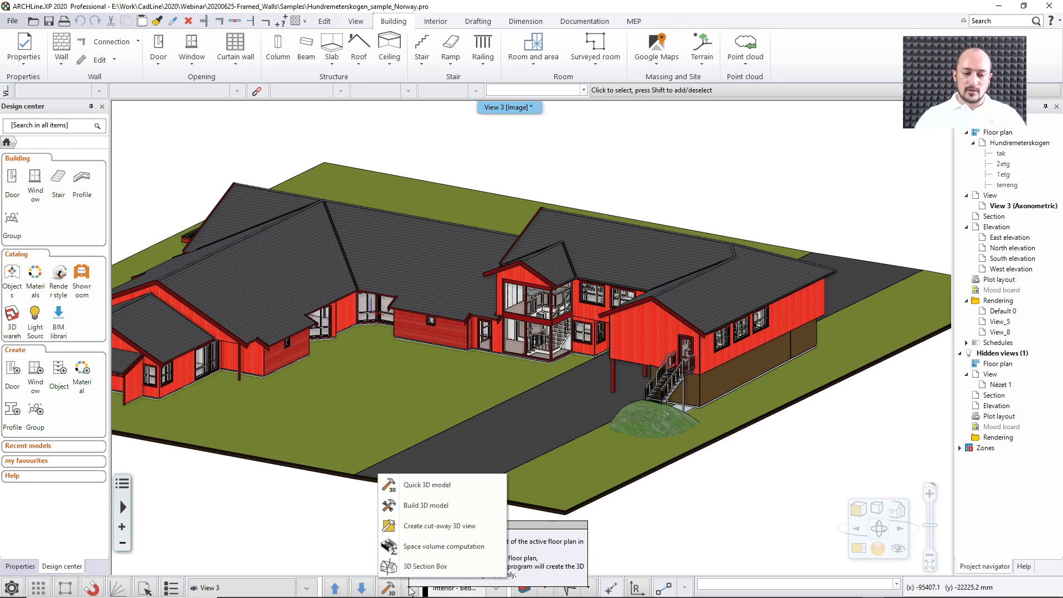
left_click(452, 506)
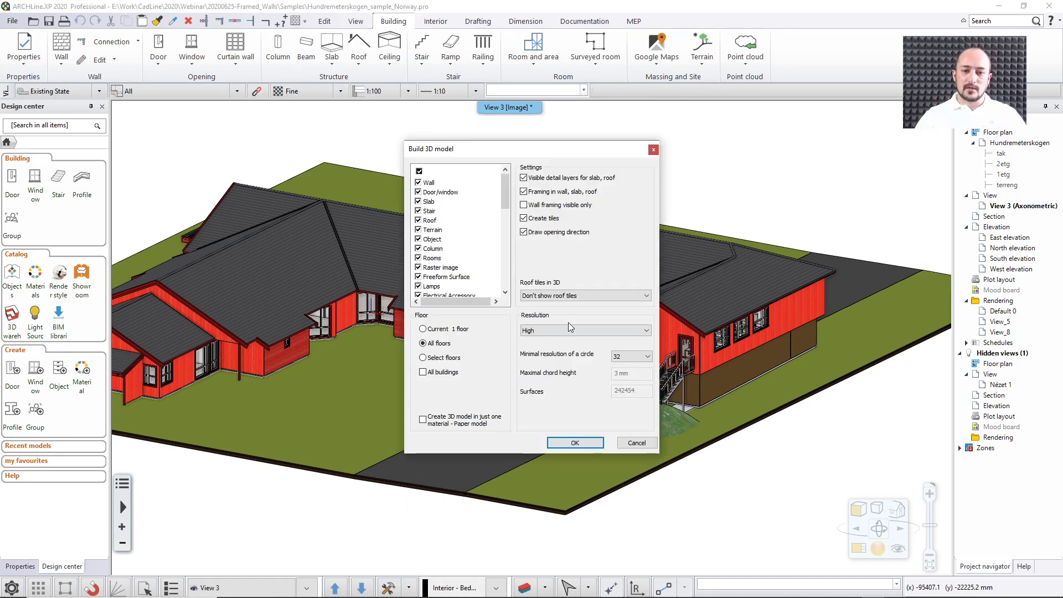
left_click(524, 206)
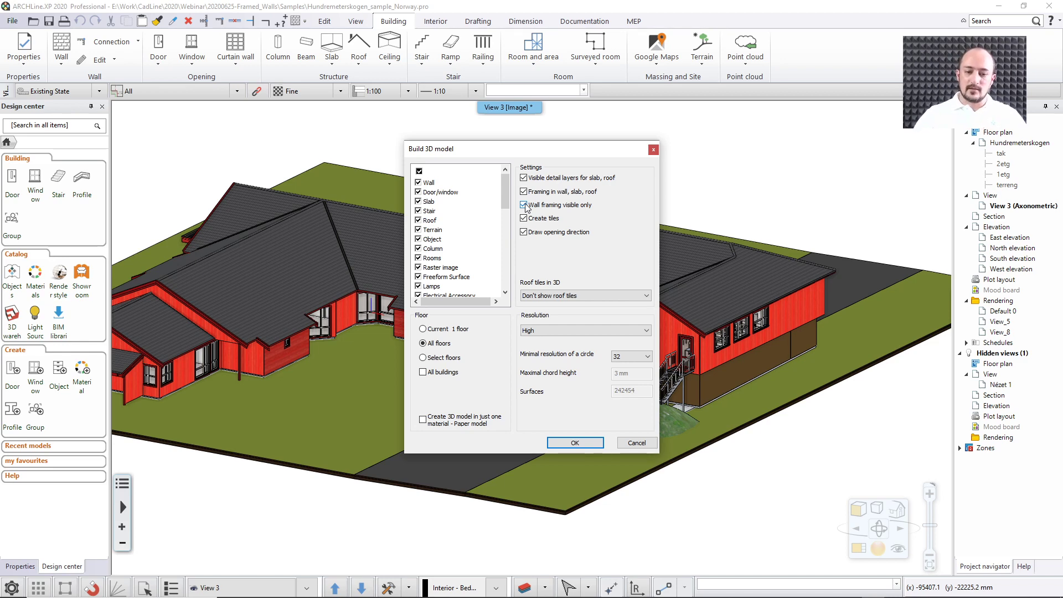
left_click(576, 443)
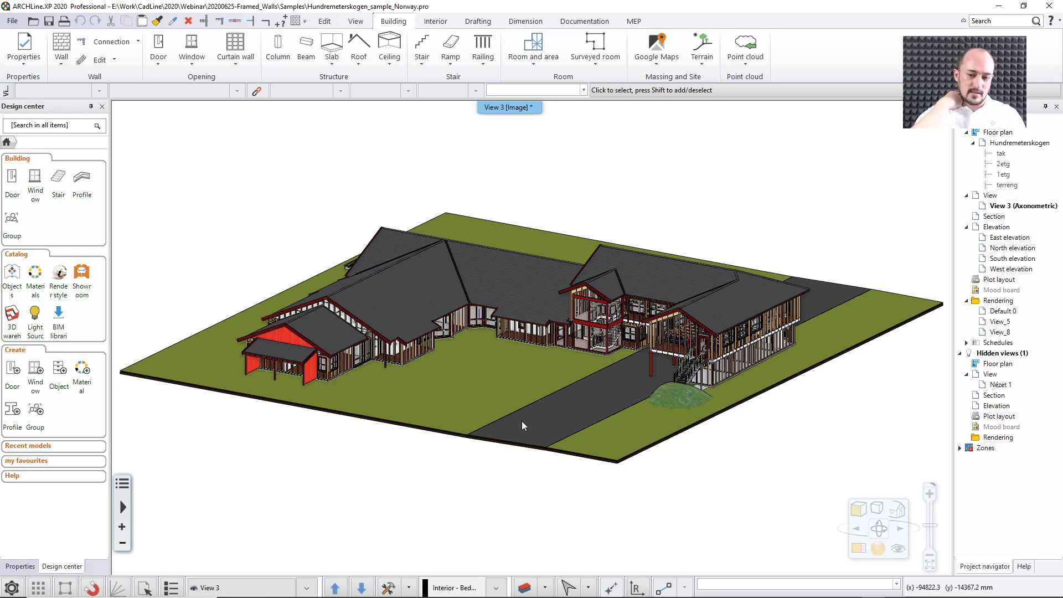
Examine the exposed wall framing around the building from several sides.
middle_click_drag(522, 421, 453, 360)
scroll(454, 361, "up", 6)
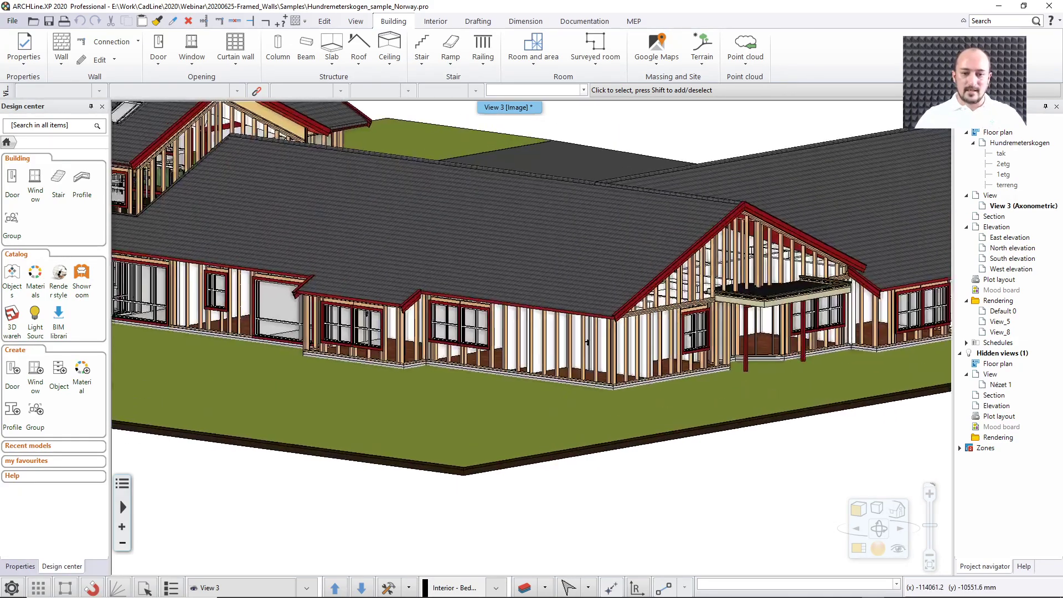
middle_click_drag(267, 242, 484, 262)
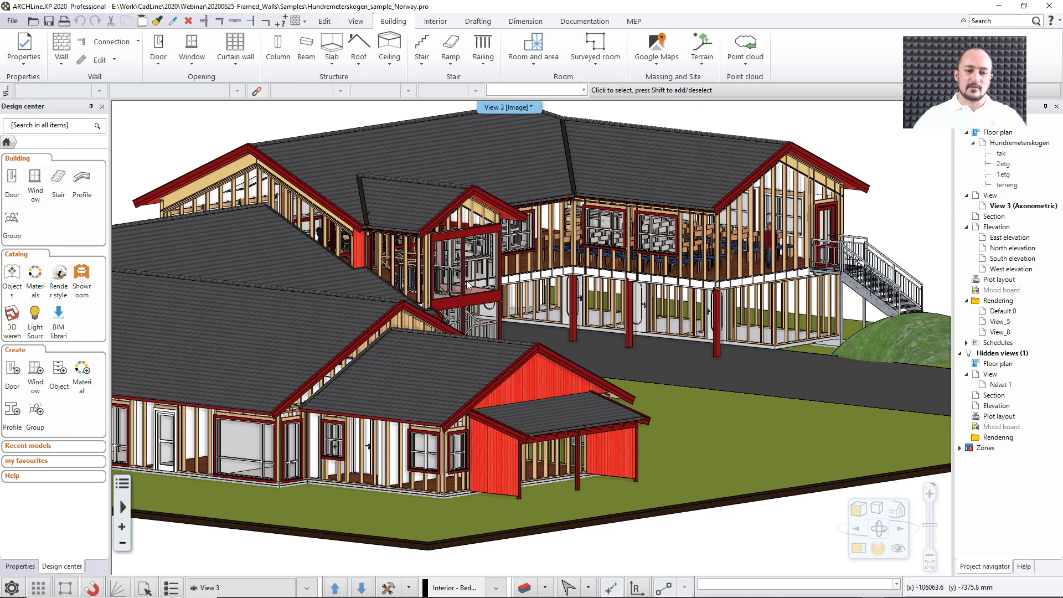
Review the automatic roof properties of the two-storey wing's main roof and close them without changes.
left_click(360, 154)
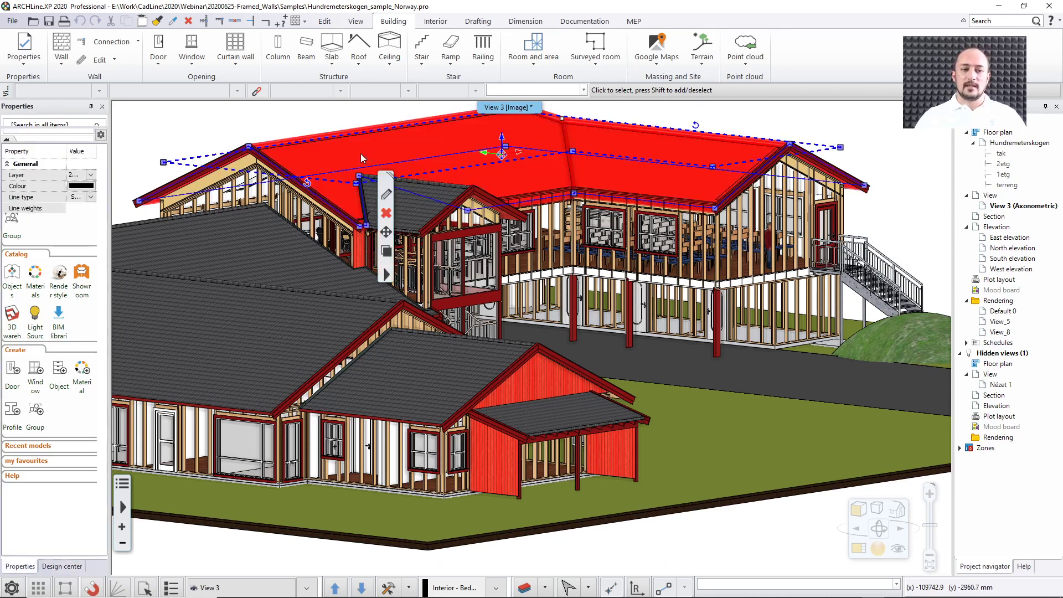
left_click(386, 193)
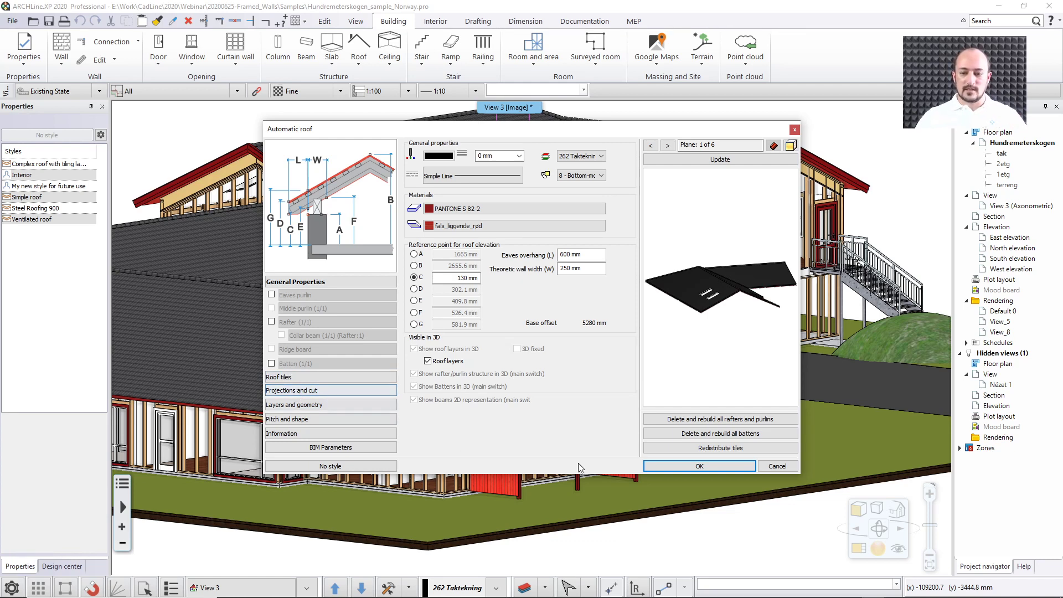
left_click(779, 467)
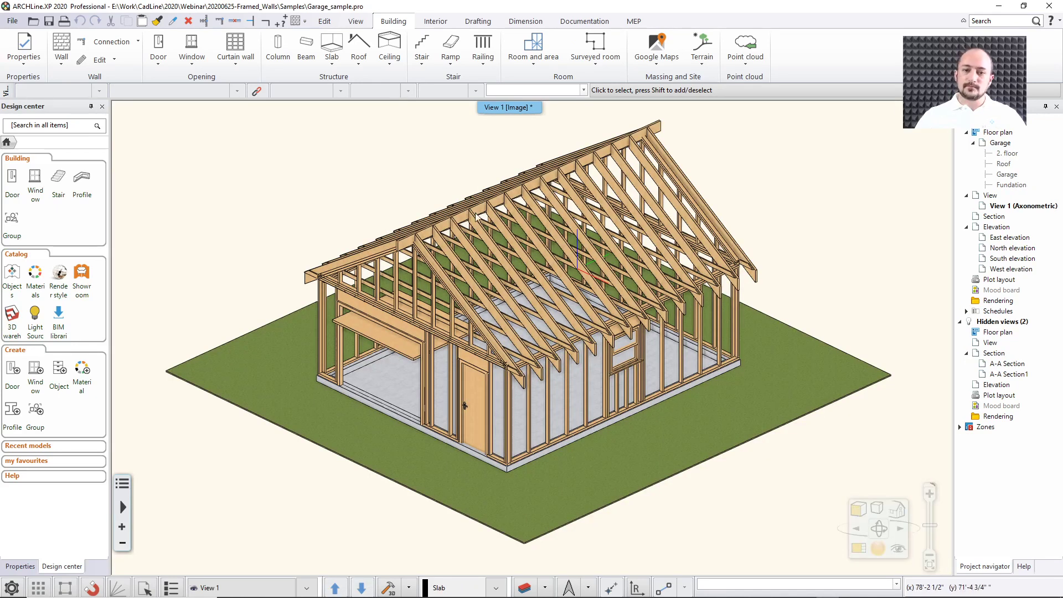
Review the rafter, collar beam and ridge board settings of the roof in the Garage_sample project.
left_click(474, 215)
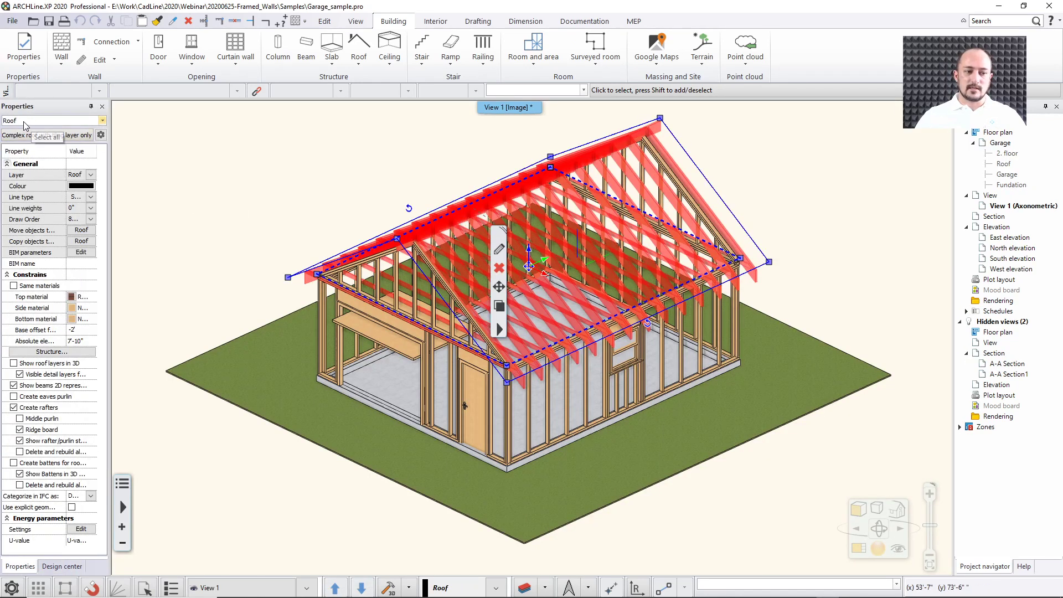
left_click(498, 251)
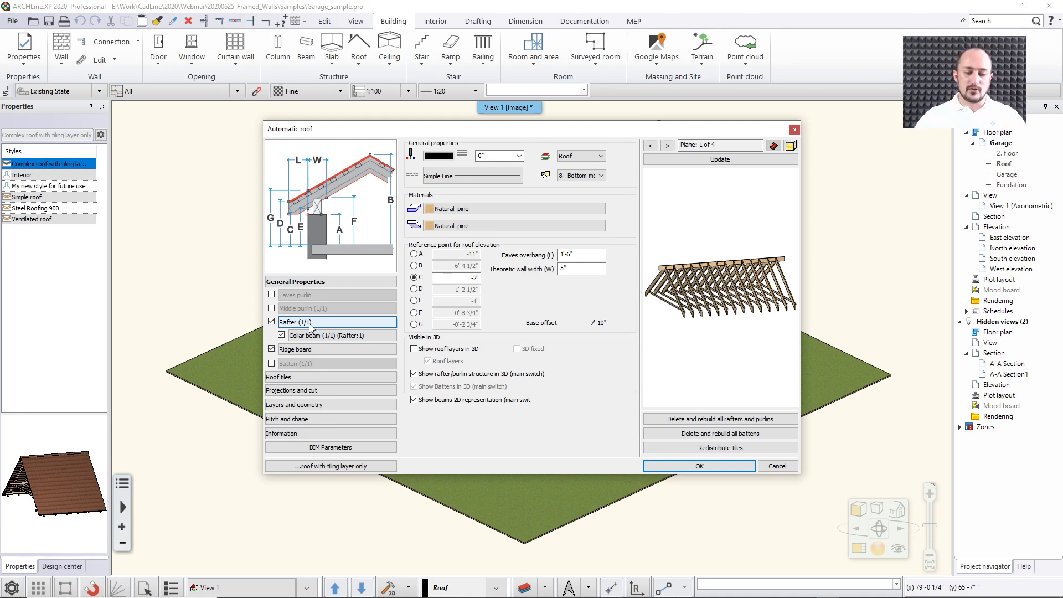
left_click(745, 467)
scroll(651, 417, "up", 1)
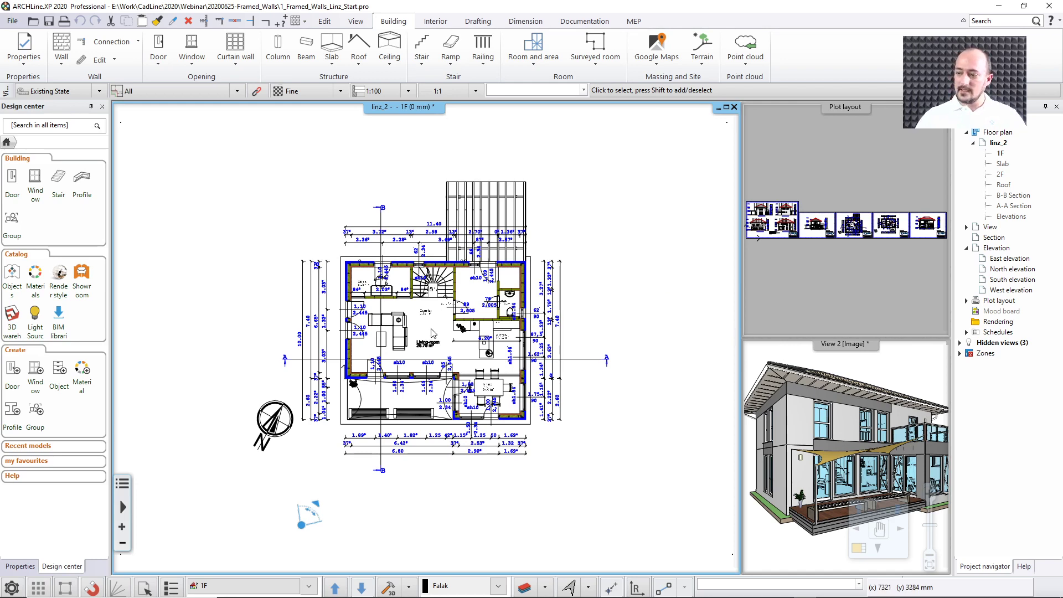
Examine the layered exterior and interior walls on the 1F floor plan of the 1_Framed_Walls_Linz_Start project.
scroll(368, 305, "up", 8)
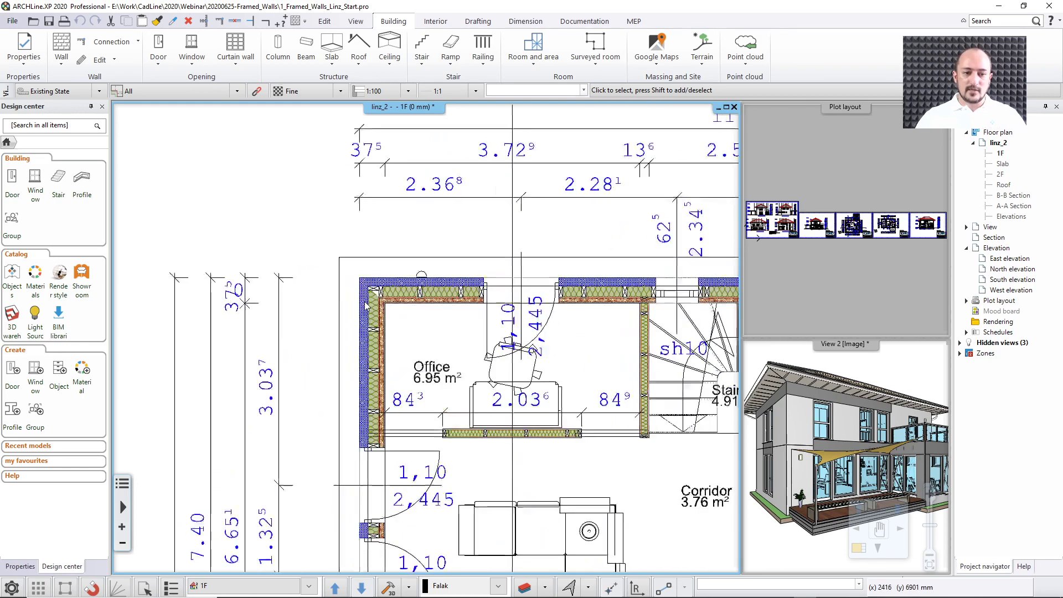
scroll(368, 306, "up", 2)
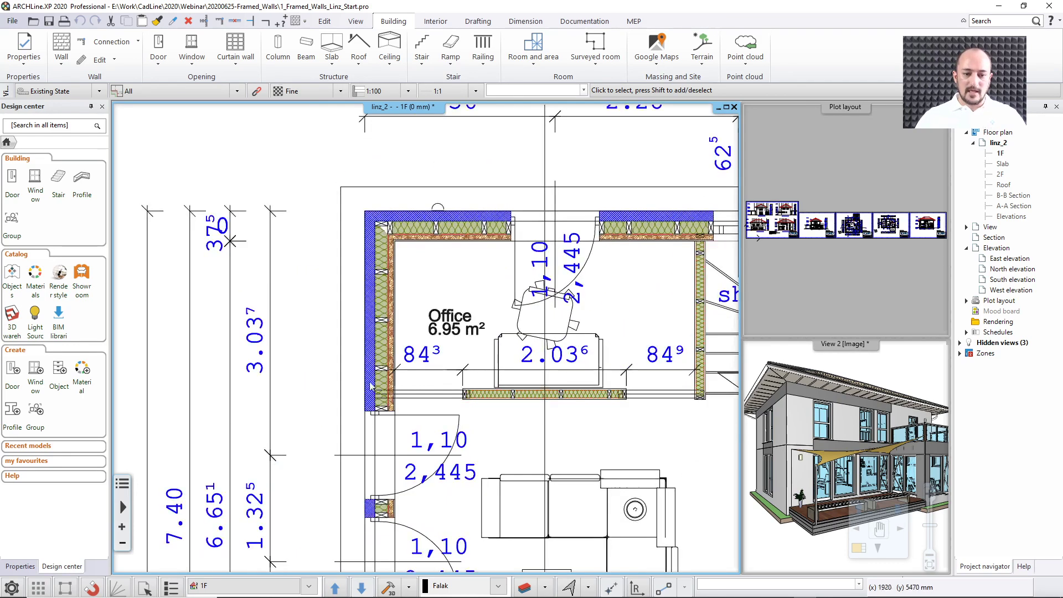
middle_click_drag(371, 386, 356, 228)
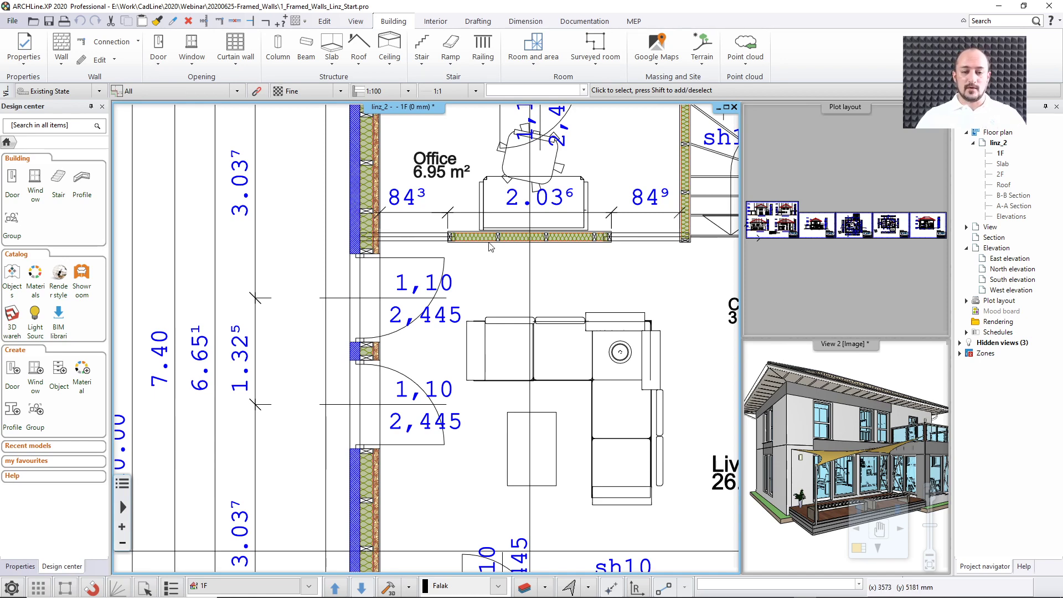
middle_click_drag(550, 284, 391, 273)
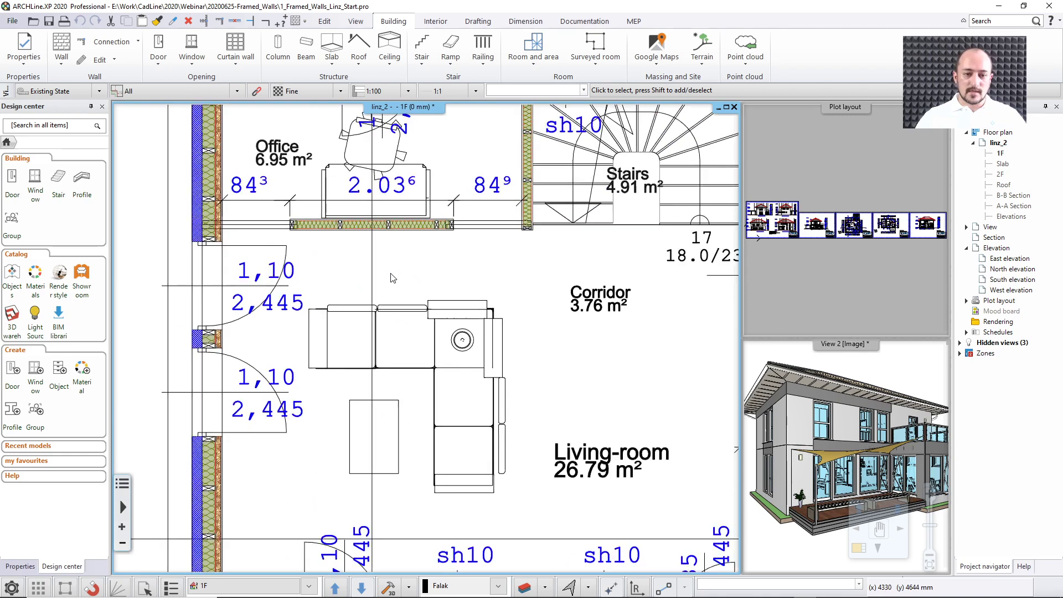
left_click(340, 231)
left_click(620, 280)
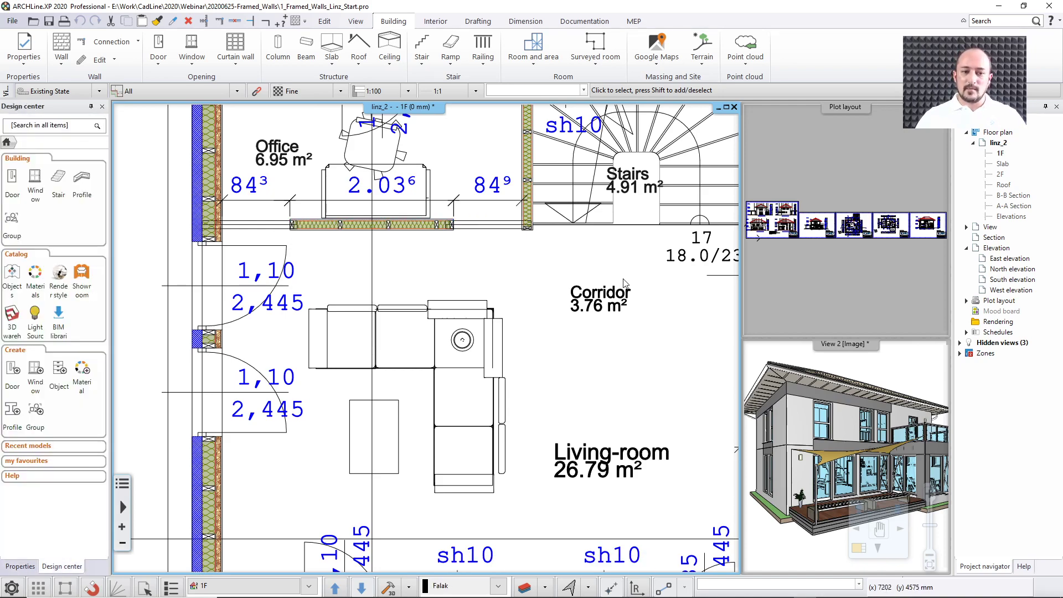
middle_click_drag(740, 445, 602, 406)
scroll(427, 338, "down", 2)
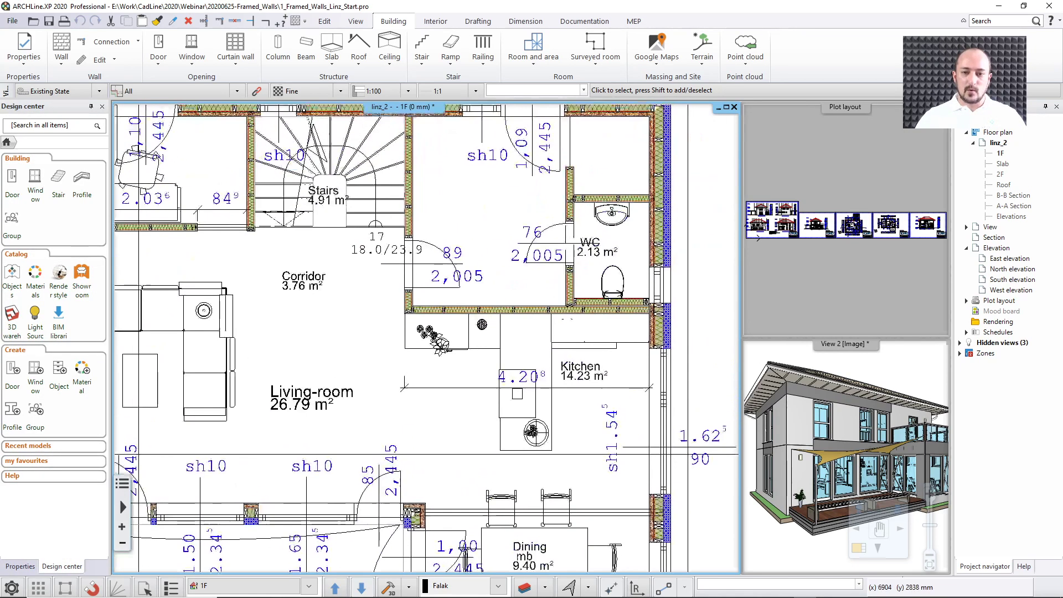
middle_click_drag(230, 108, 350, 200)
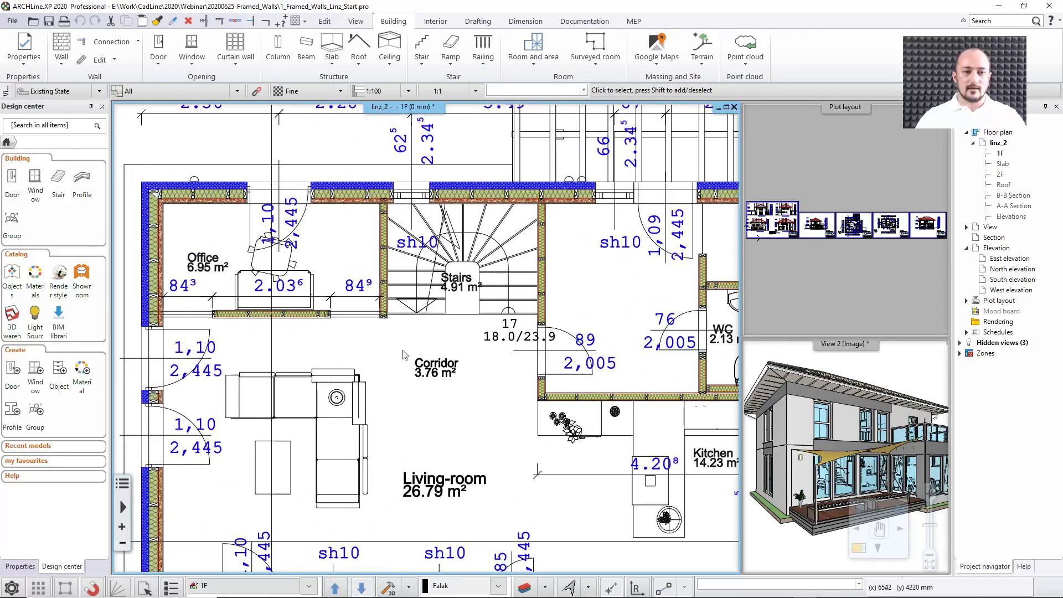
Open the compound structure of the exterior wall along the office and staircase and inspect layers 2 and 1.
left_click(348, 199)
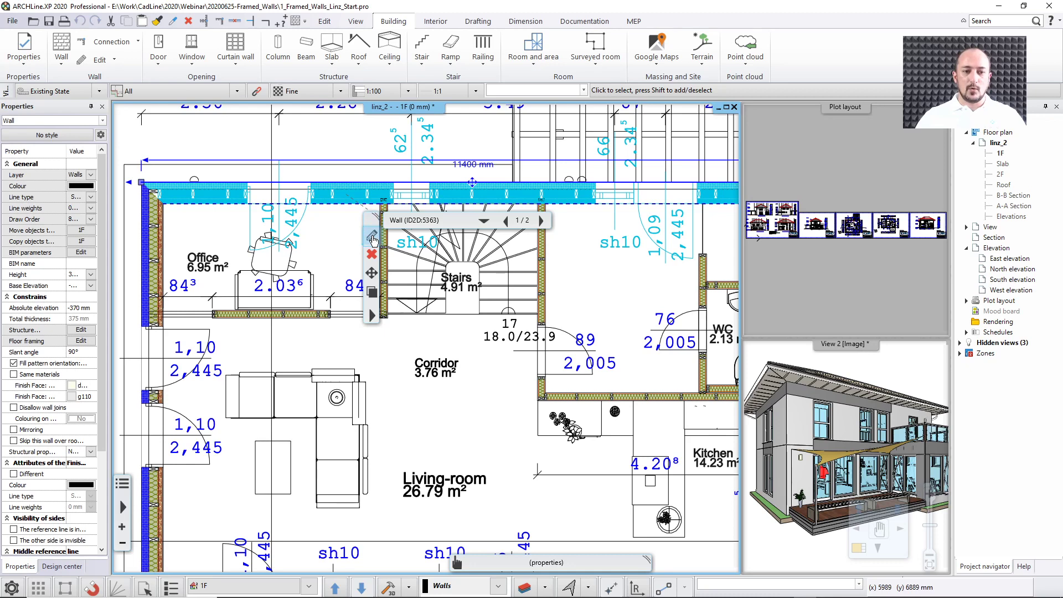
left_click(372, 237)
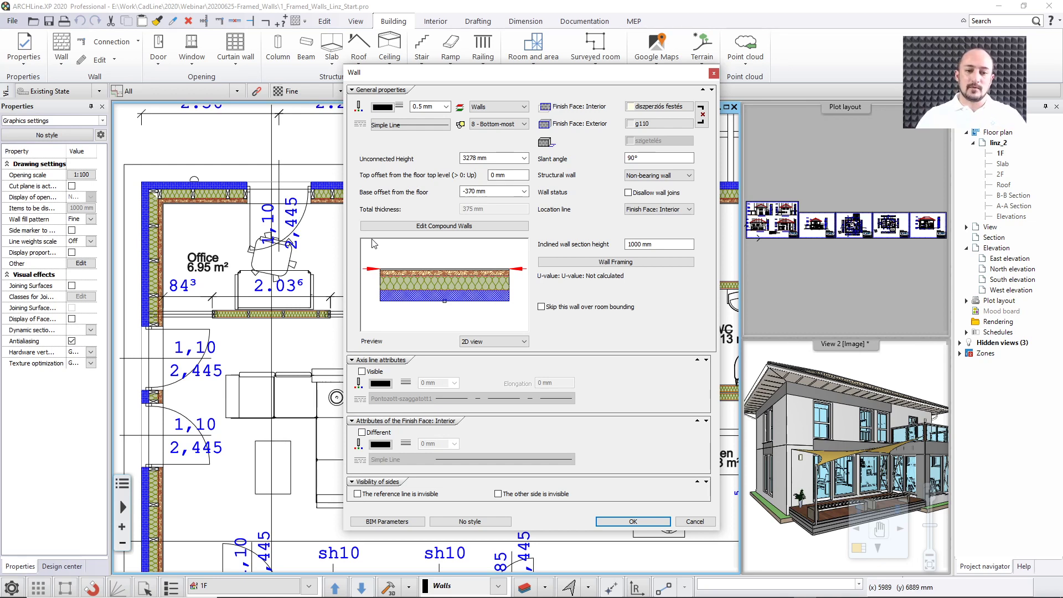
left_click(406, 229)
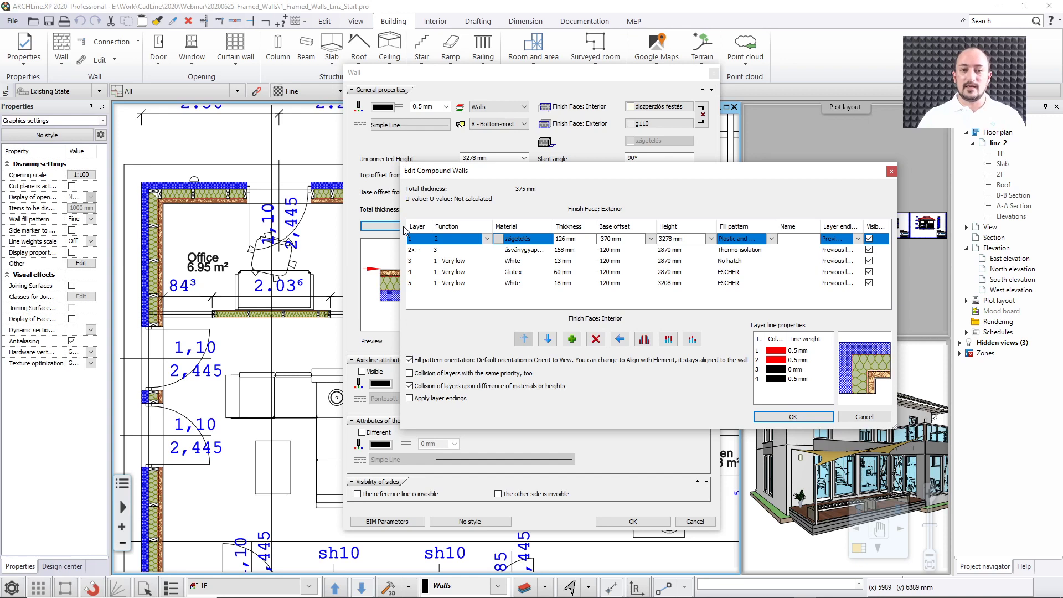
left_click(421, 251)
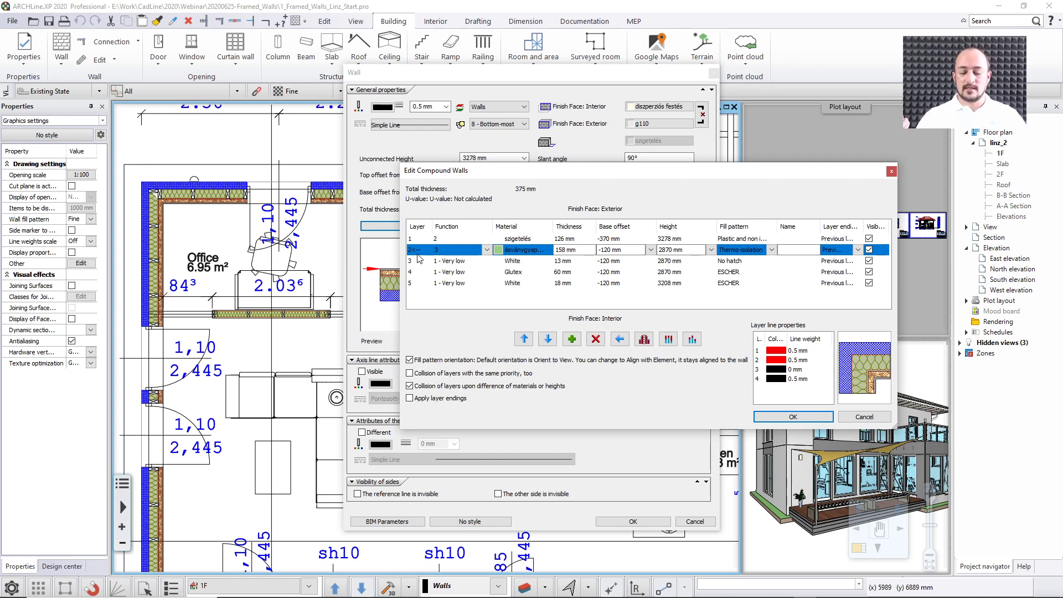
left_click(422, 241)
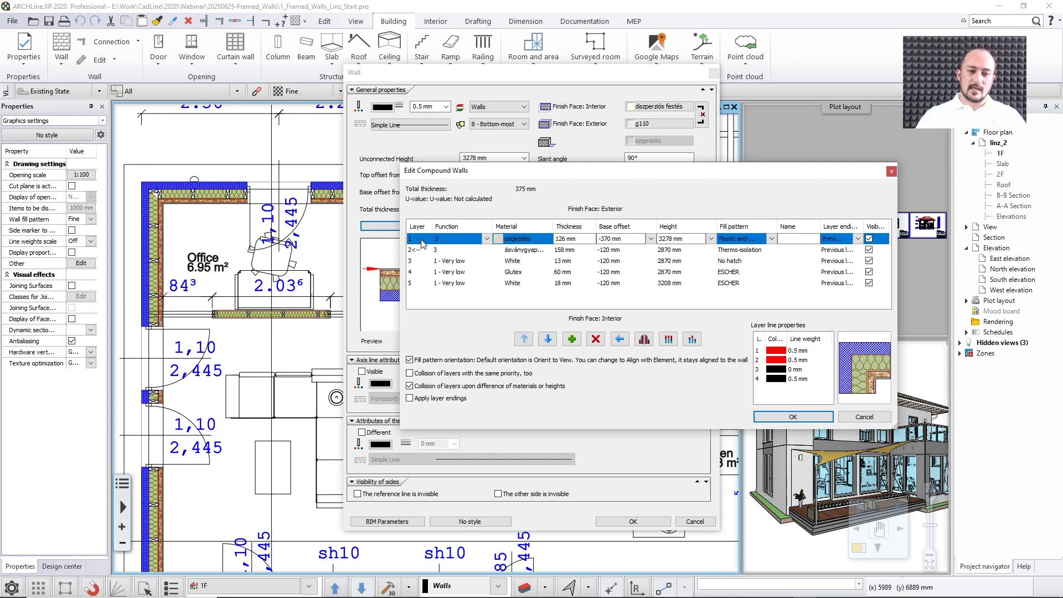
Check layers 2 to 5 of the exterior wall, try layer 3 as the marked core layer, and return the marker to layer 2.
left_click(423, 250)
left_click(420, 272)
left_click(420, 283)
left_click(419, 262)
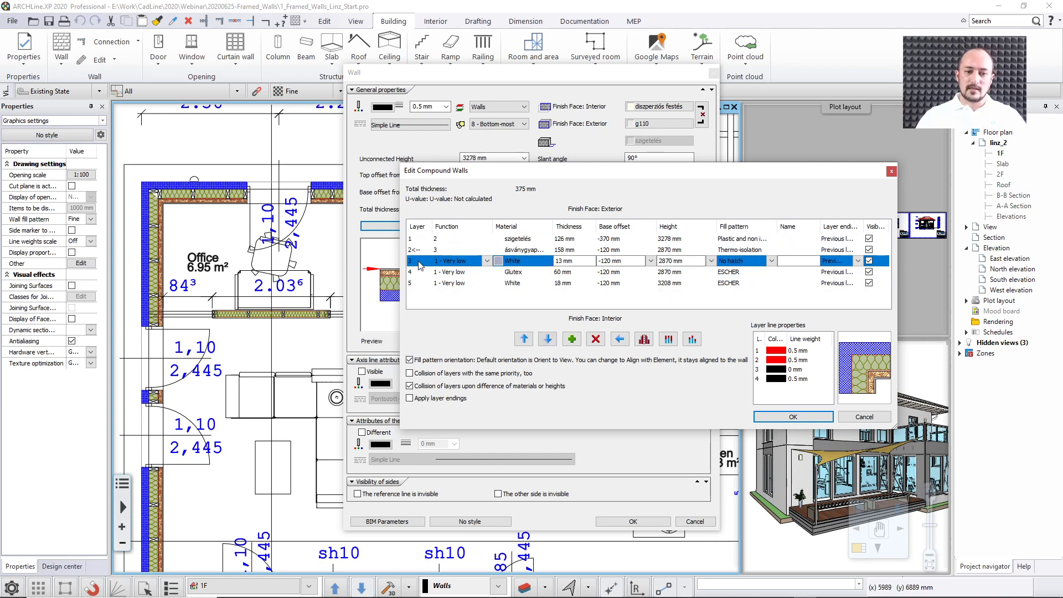
left_click(620, 339)
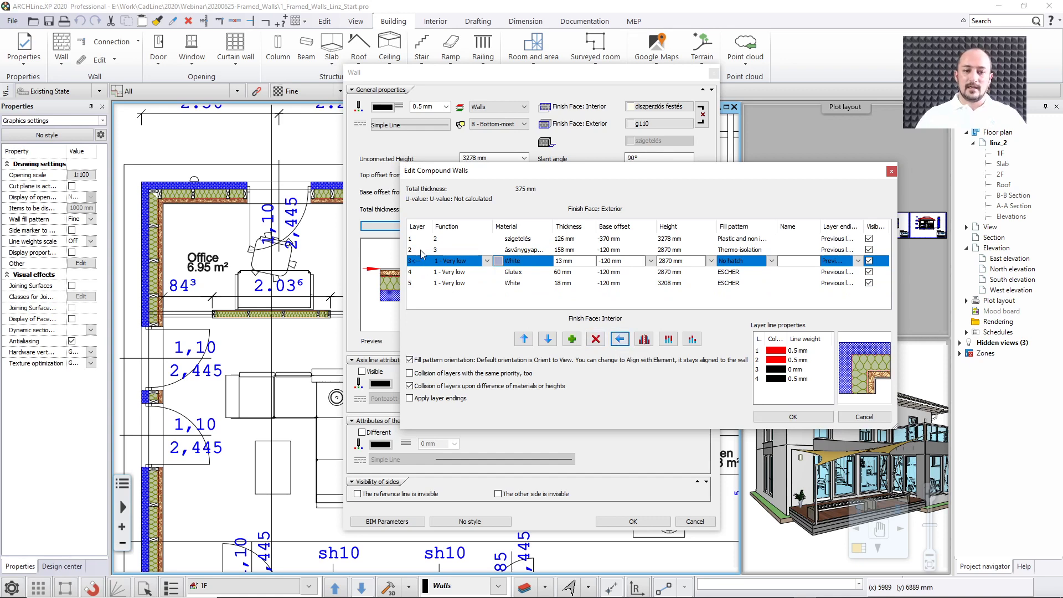
left_click(423, 250)
left_click(620, 339)
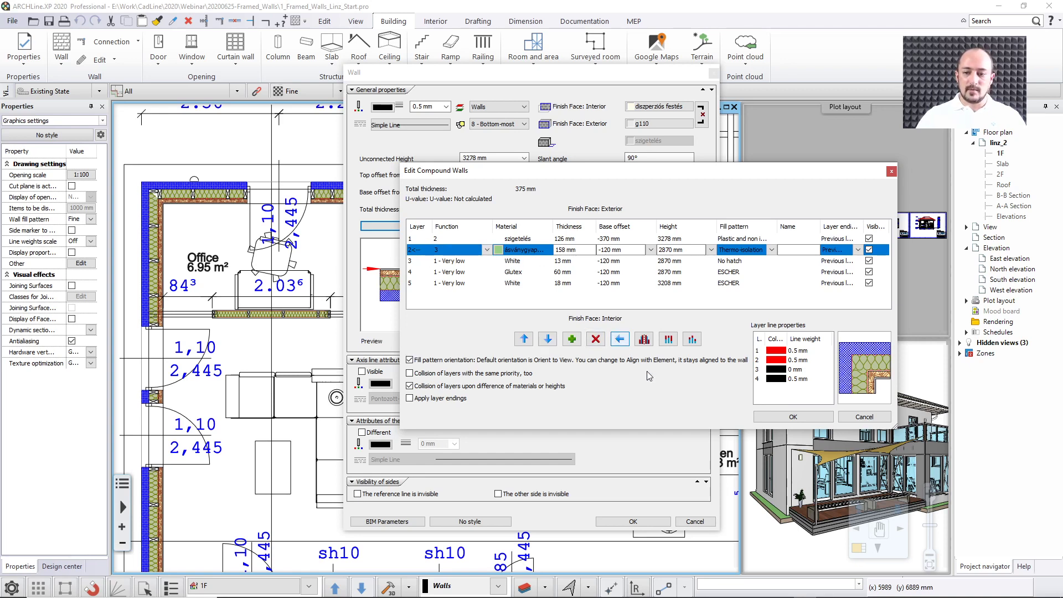
Review the inner stud distribution in the exterior wall's framing settings and leave the wall properties without changes.
left_click(798, 417)
left_click(624, 262)
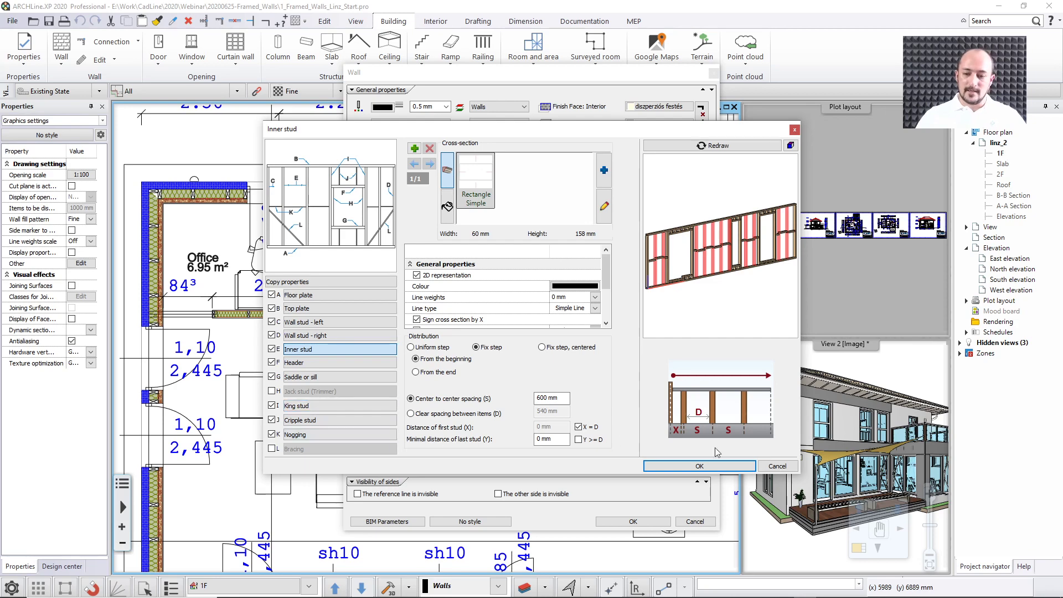
left_click(778, 467)
left_click(696, 523)
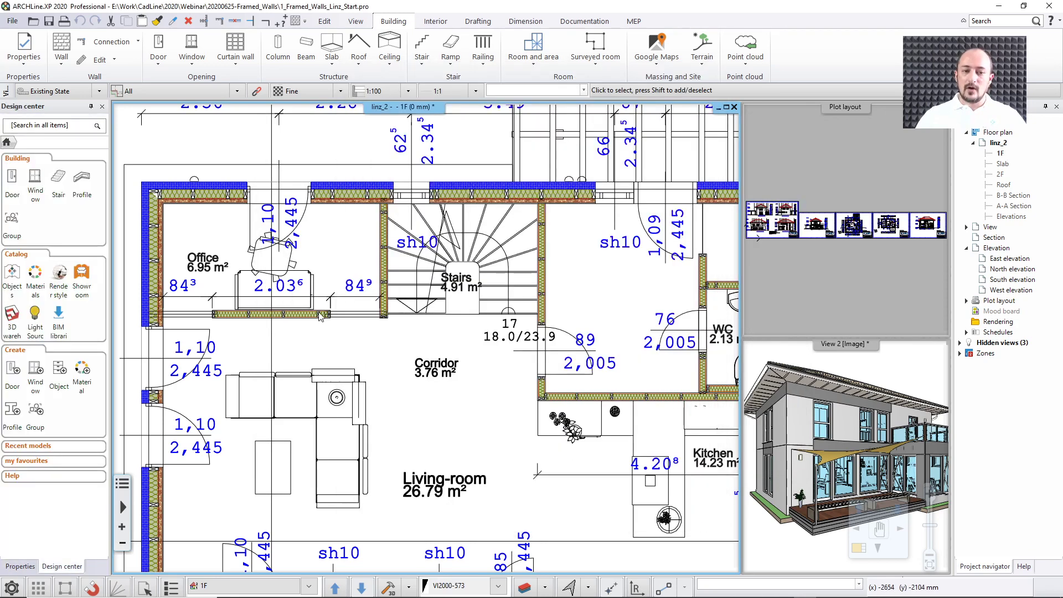
Draw a horizontal wall about 4.33 m long in the empty area beside the floor plan using the "1 layered 10 wide wall" style.
middle_click_drag(320, 314, 636, 327)
scroll(453, 319, "down", 1)
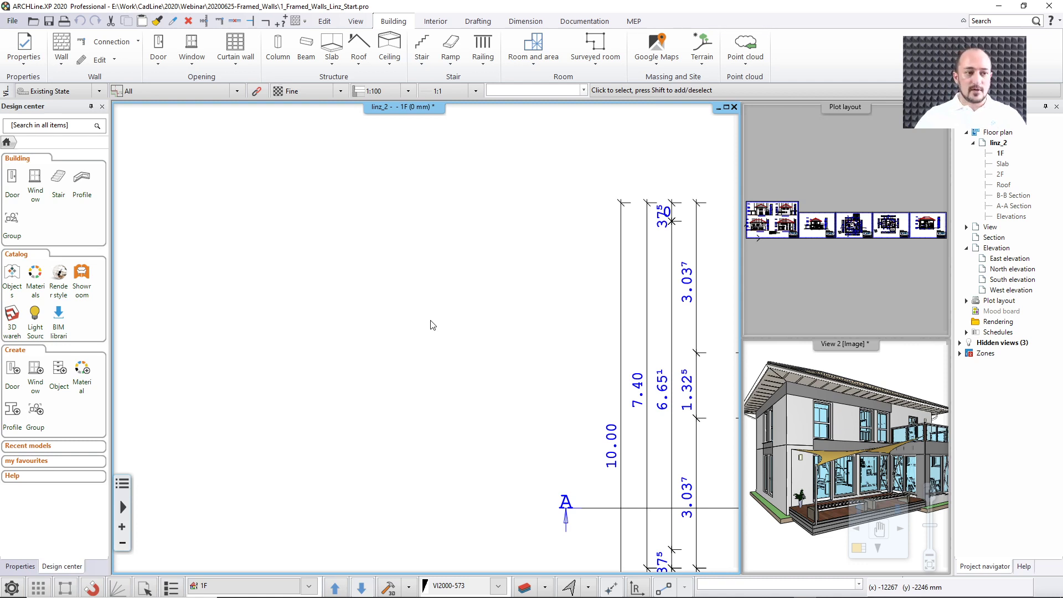
left_click(61, 59)
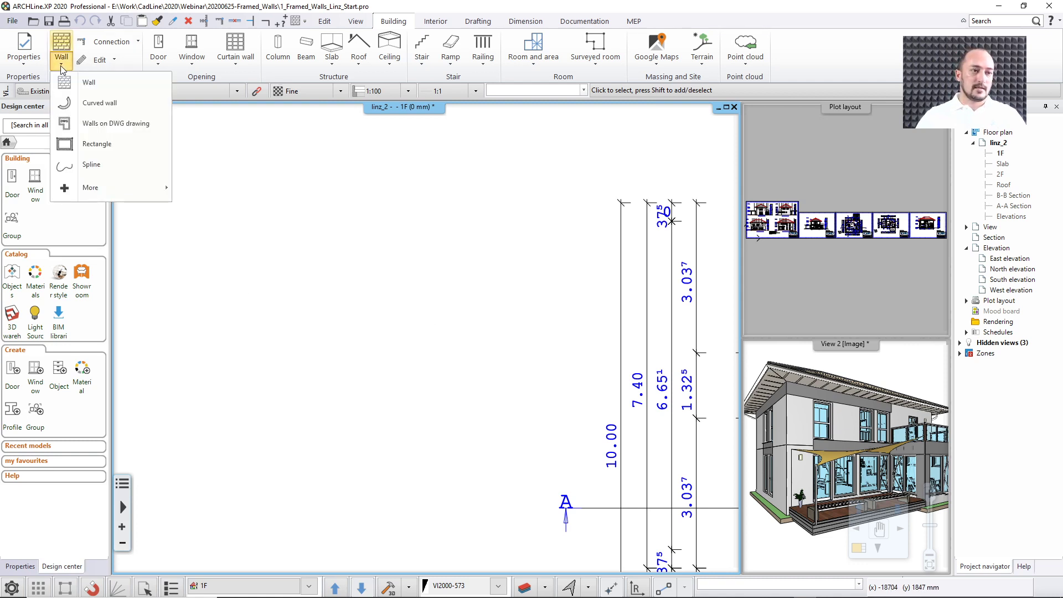
left_click(72, 84)
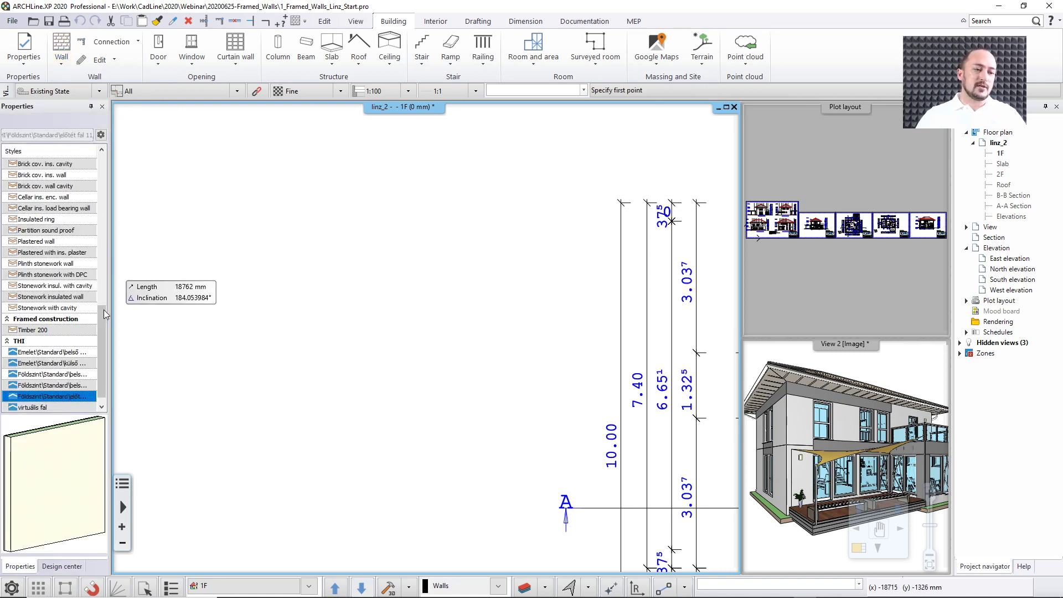
left_click_drag(104, 310, 108, 172)
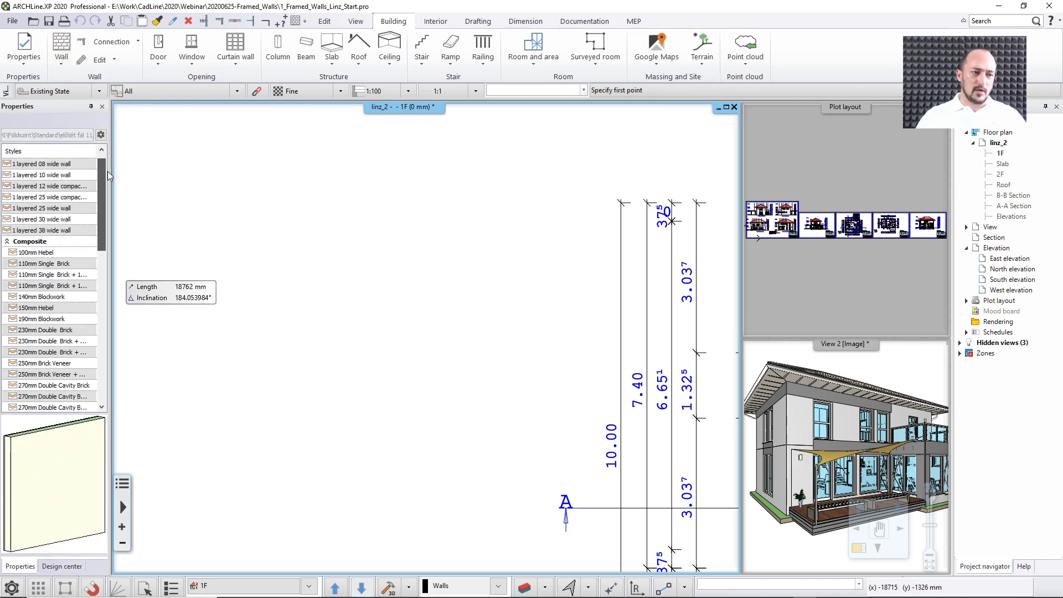
left_click(56, 177)
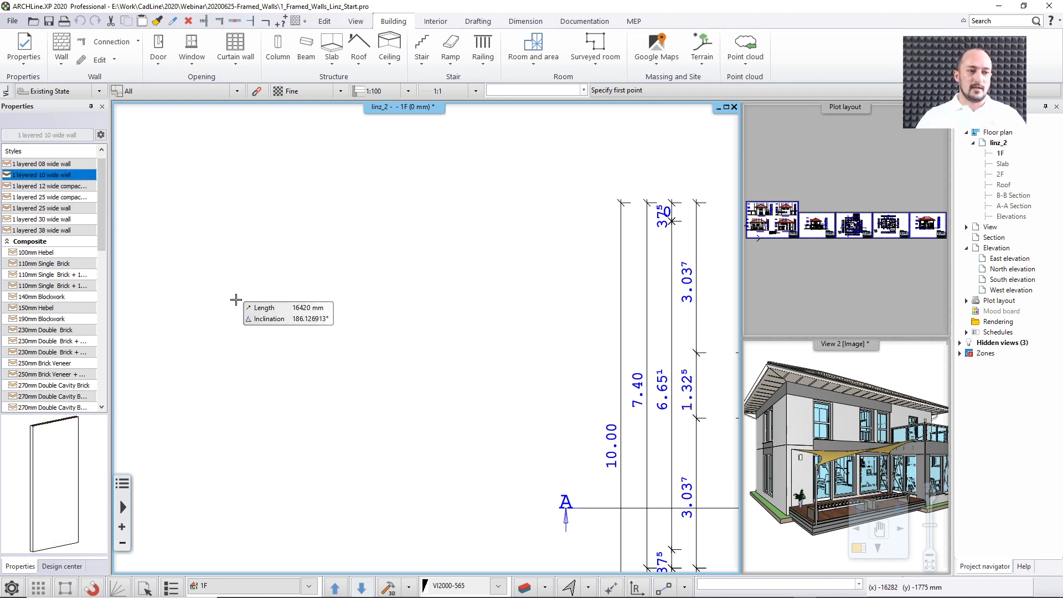
left_click(255, 344)
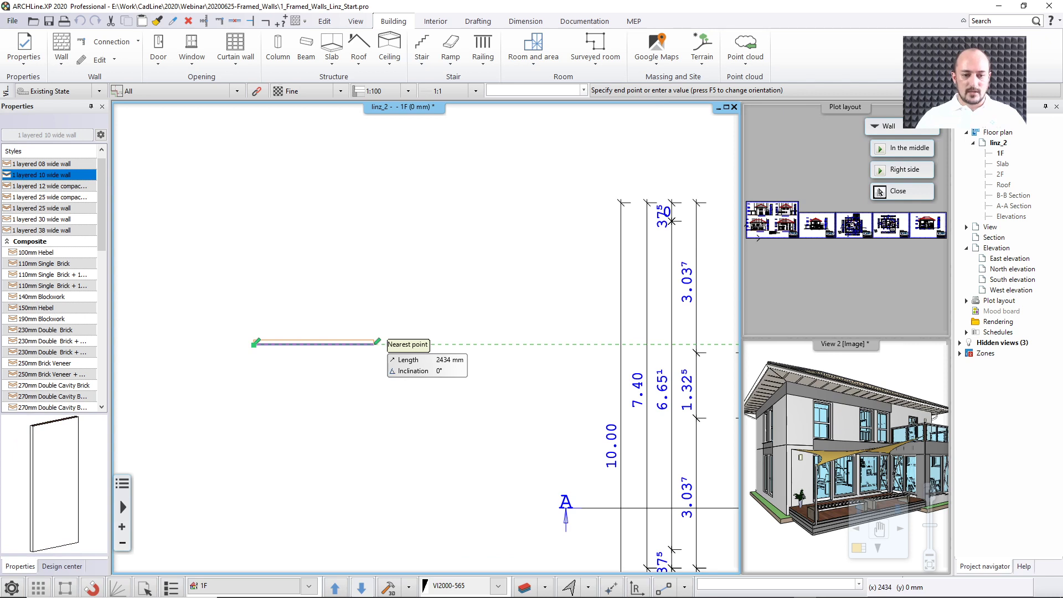
left_click(471, 344)
key("Escape")
key("Escape")
Place an 895 × 2005 mm door in the left part of the new wall, hinged on its right jamb and swinging to the upper side.
scroll(367, 324, "up", 2)
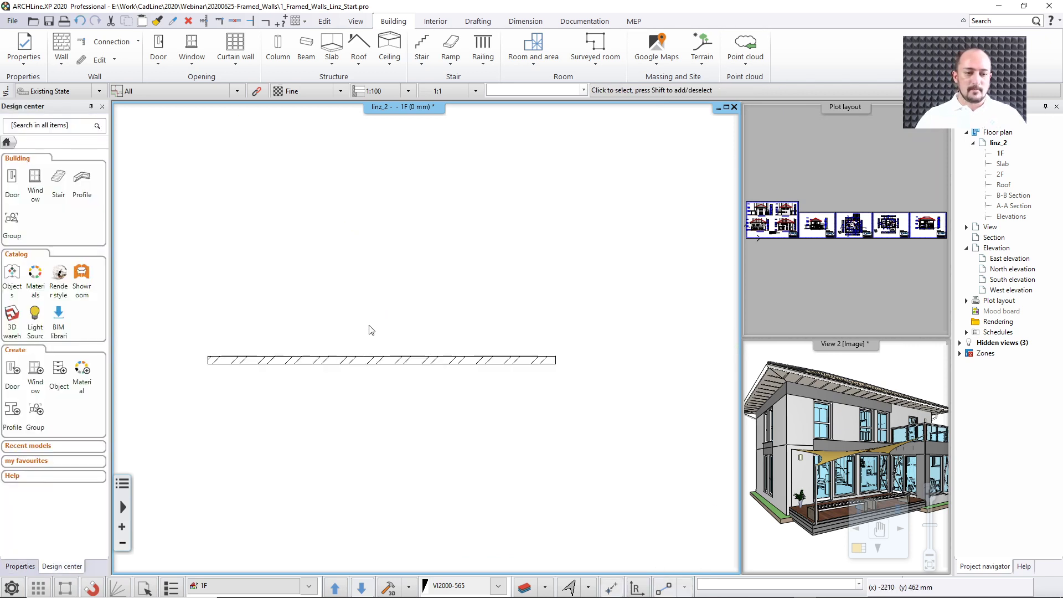
scroll(372, 330, "up", 2)
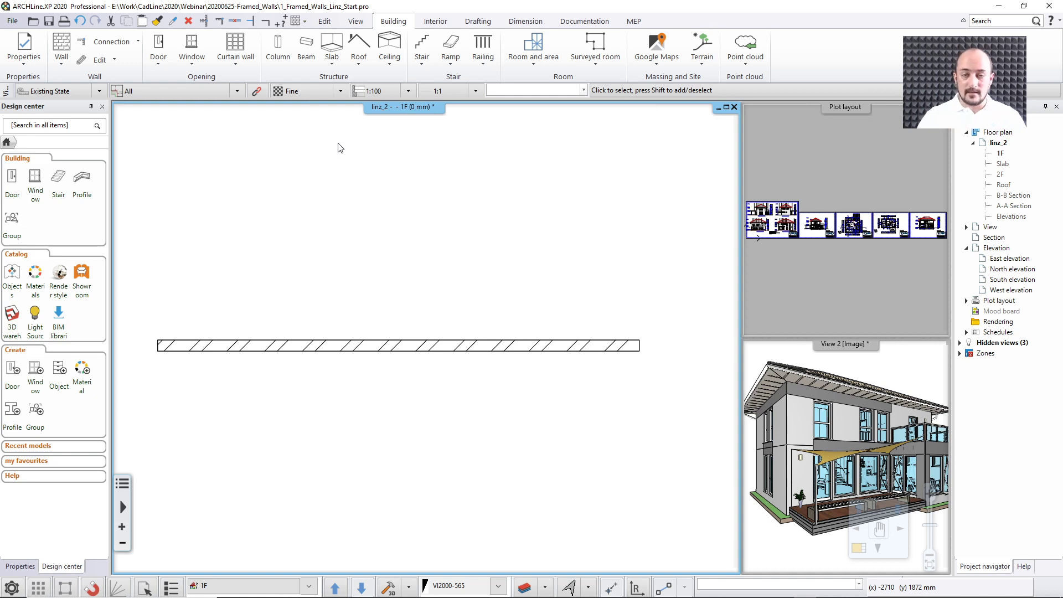
left_click(159, 55)
left_click(183, 256)
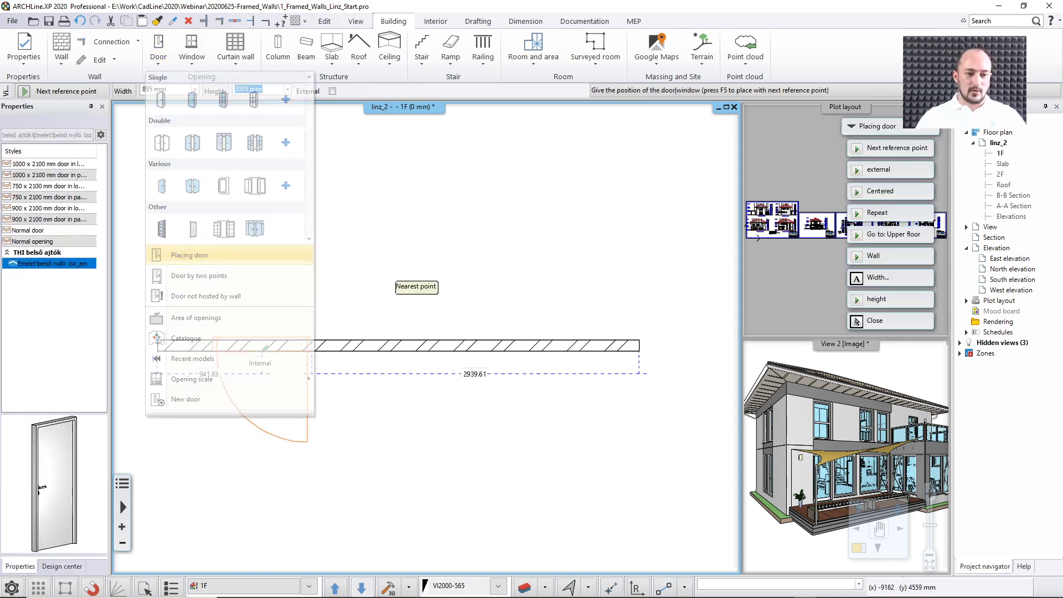
left_click(302, 347)
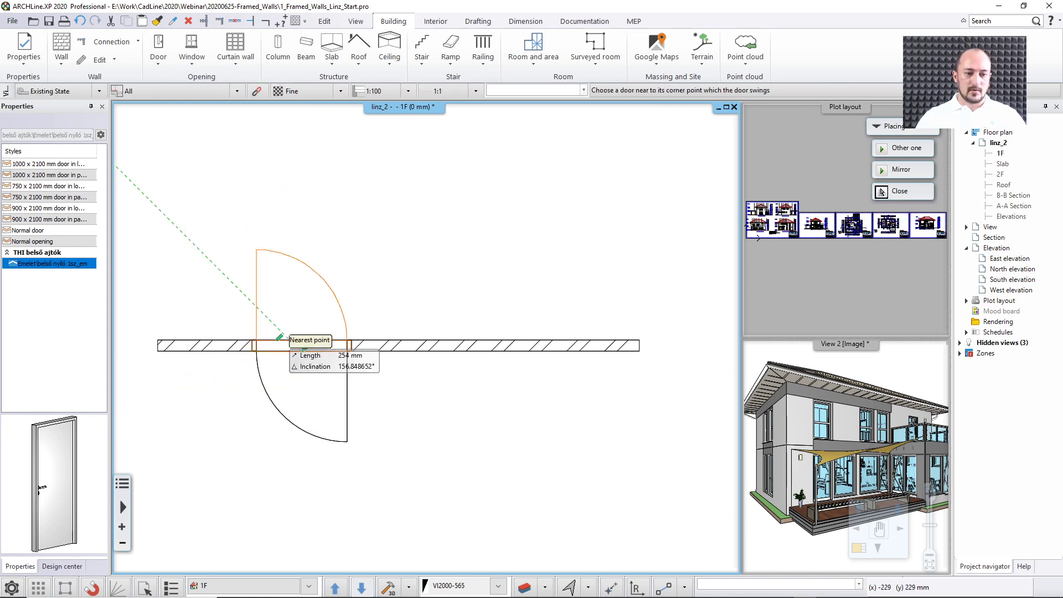
left_click(444, 276)
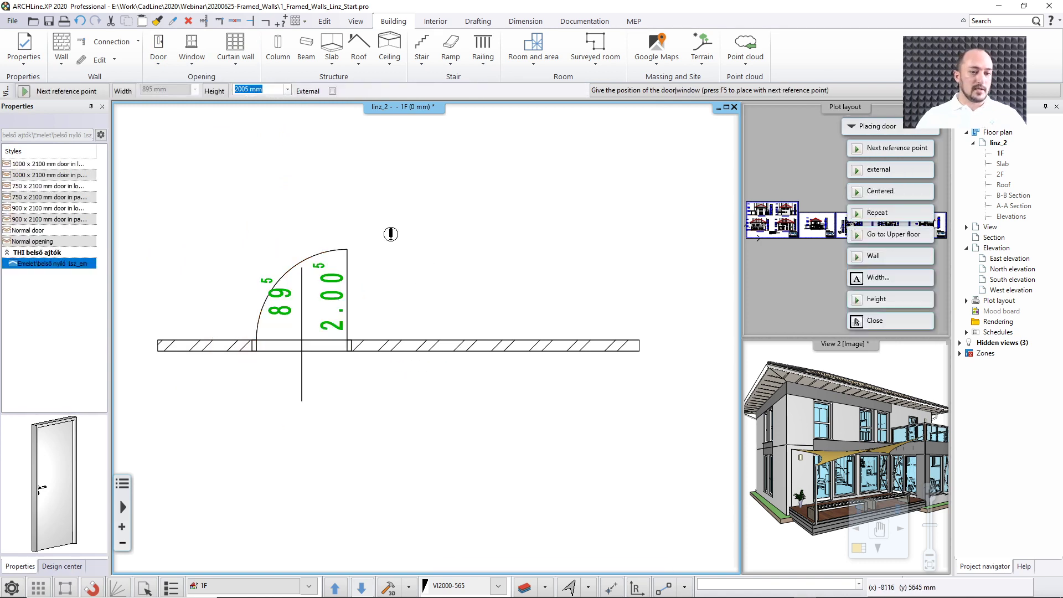
Place a window of the 900 mm x 1500 mm style in the new wall, about 645 mm from its right end.
left_click(191, 65)
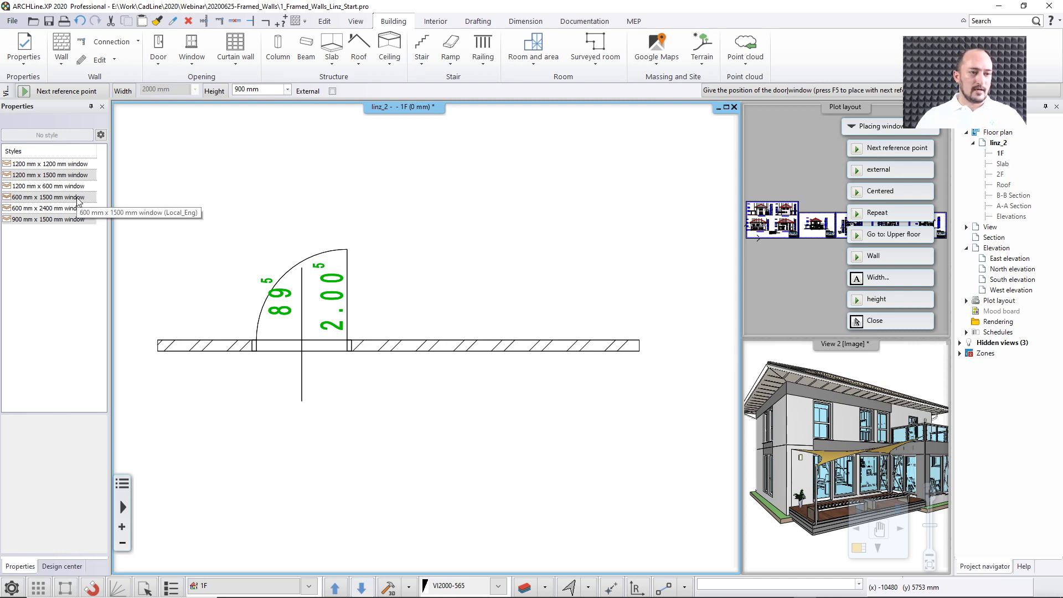
left_click(61, 219)
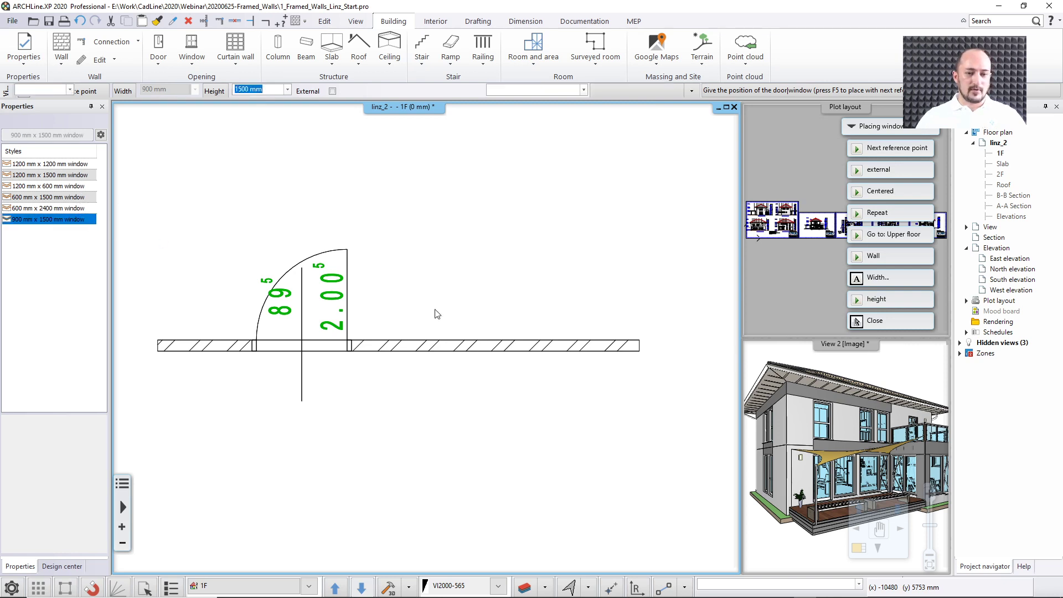
left_click(568, 337)
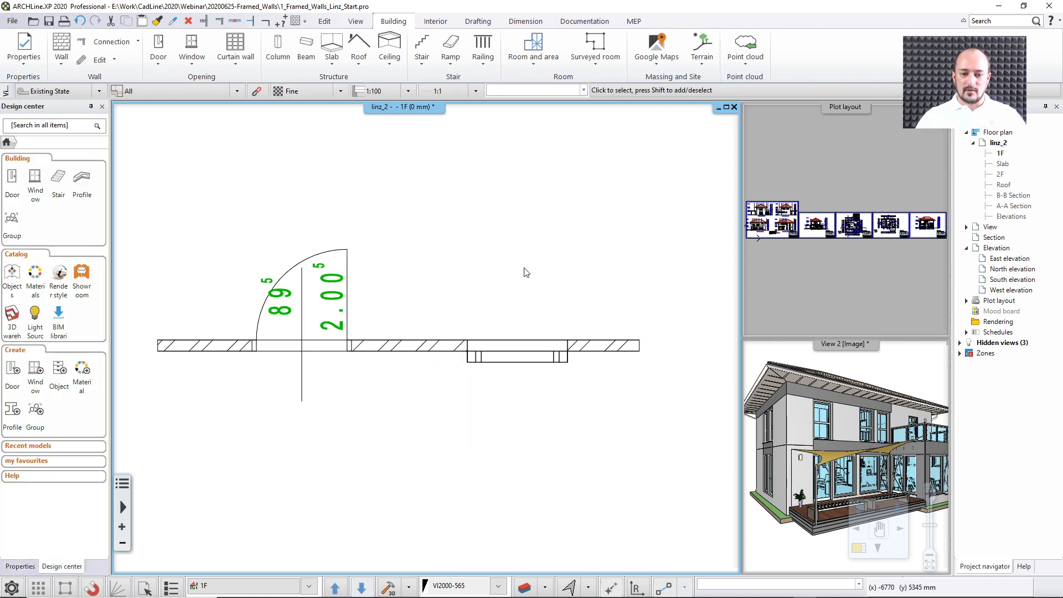
Set the window's distance from the wall's reference face to 0 mm.
left_click(498, 360)
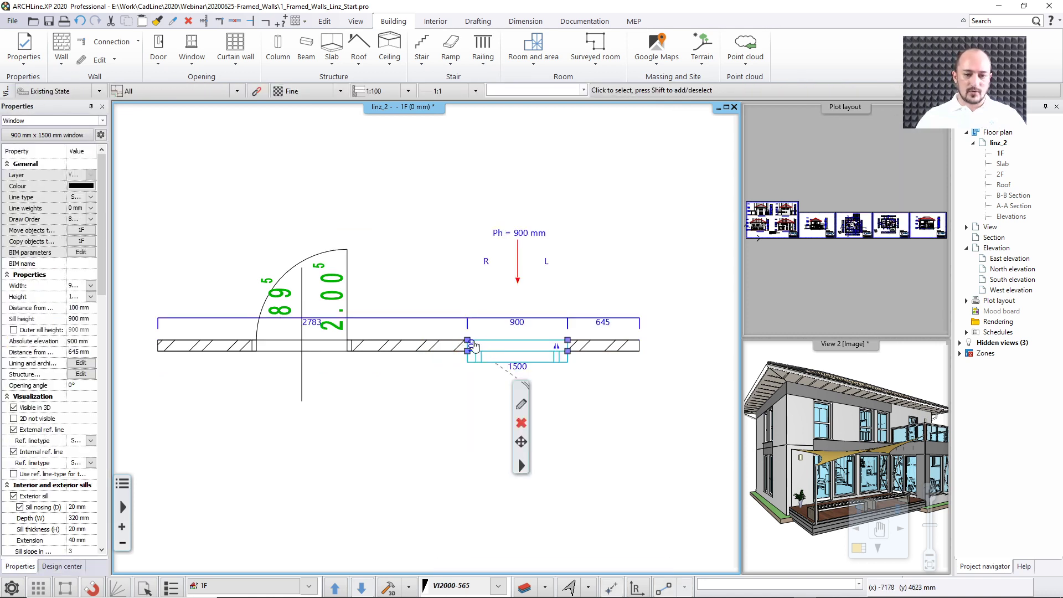
left_click(469, 344)
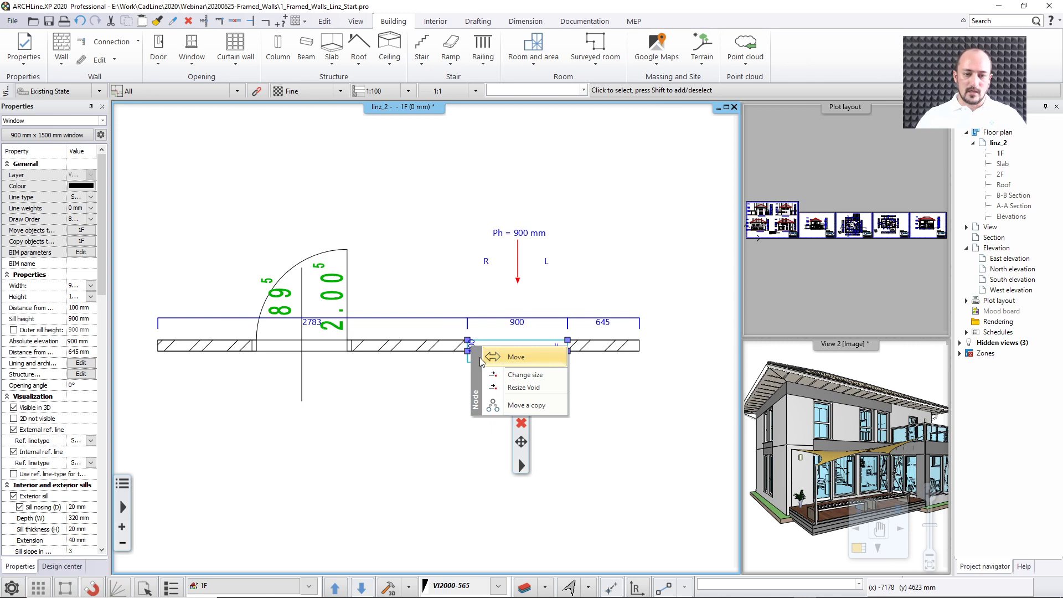
key("Escape")
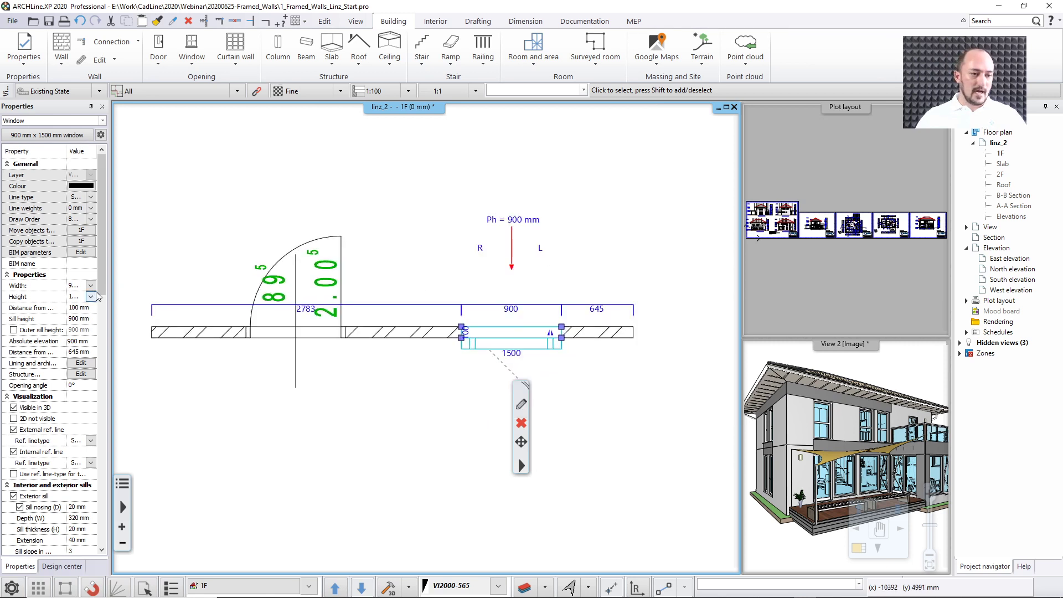
left_click(78, 309)
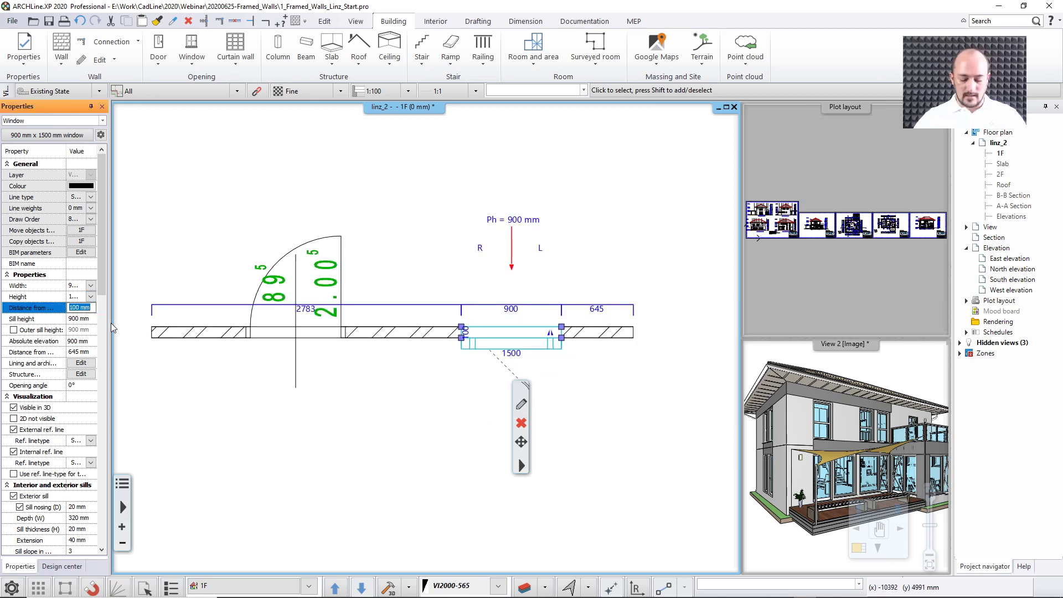
type("0")
key("Return")
left_click(379, 224)
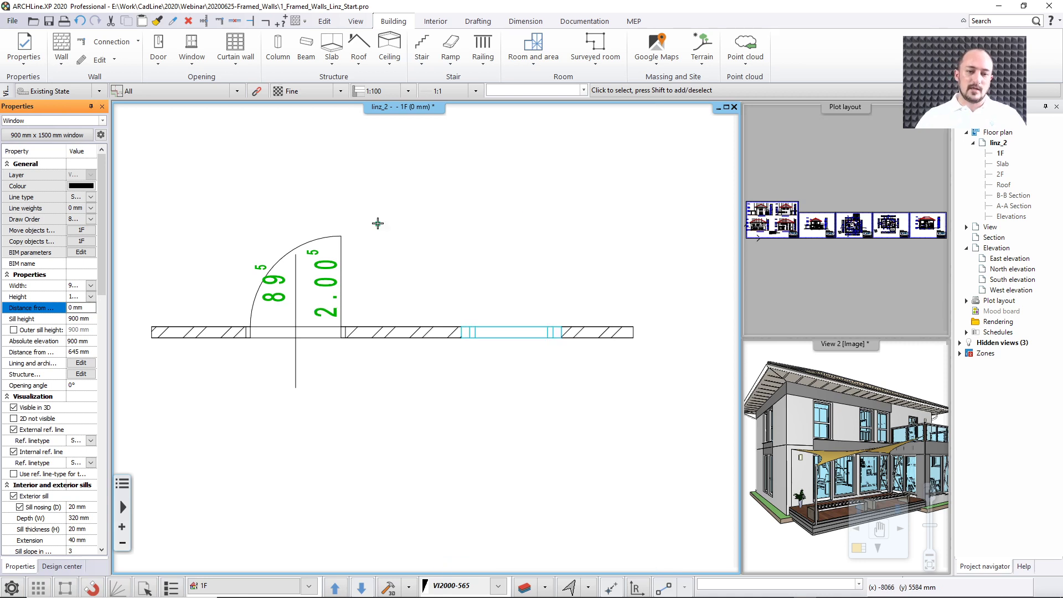
Stretch the right end of the new wall horizontally to a total length of about 6.59 m.
left_click(497, 332)
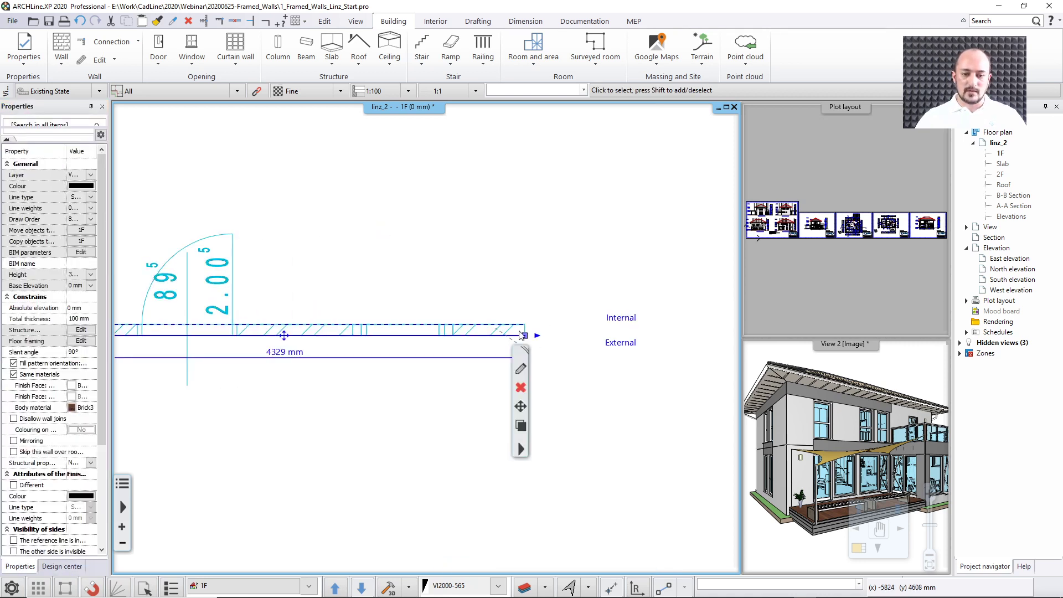
left_click(525, 335)
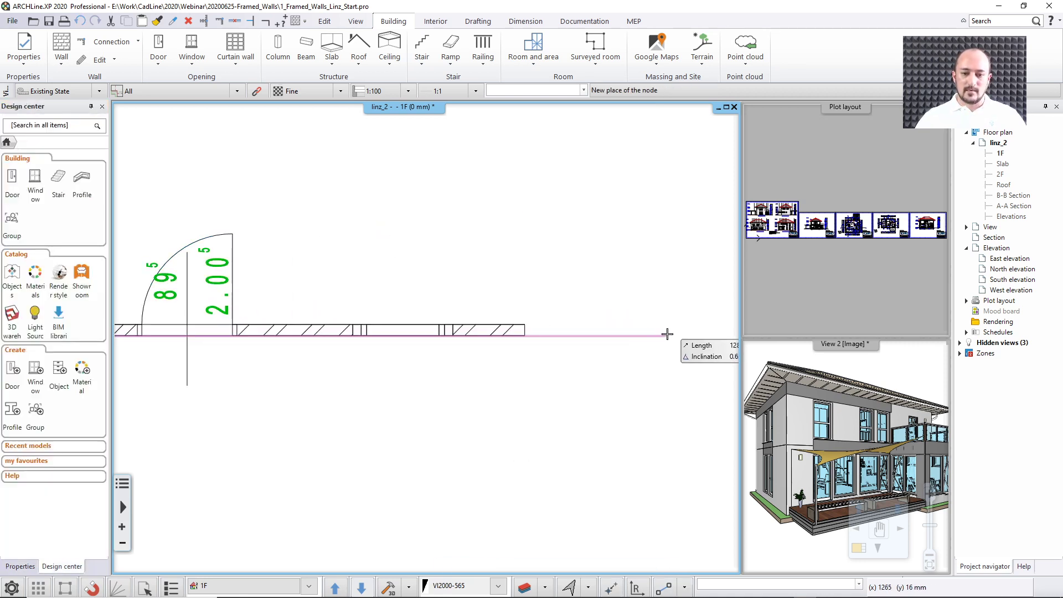
scroll(698, 335, "down", 1)
left_click(677, 337)
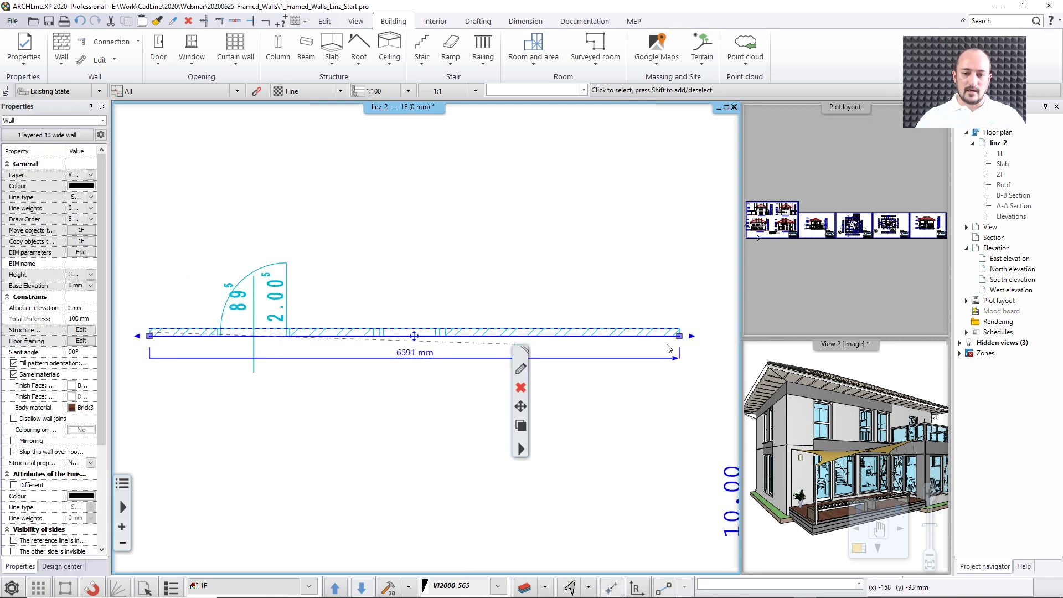
key("Escape")
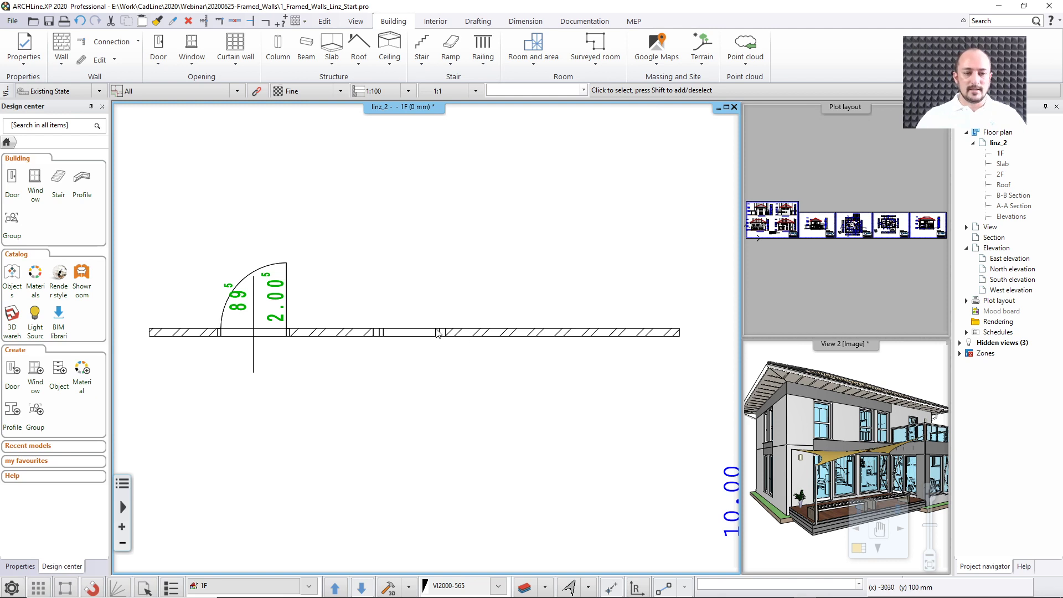
Add two more layers to the new wall's compound structure and make layer 2 the reference layer.
middle_click_drag(438, 329, 498, 317)
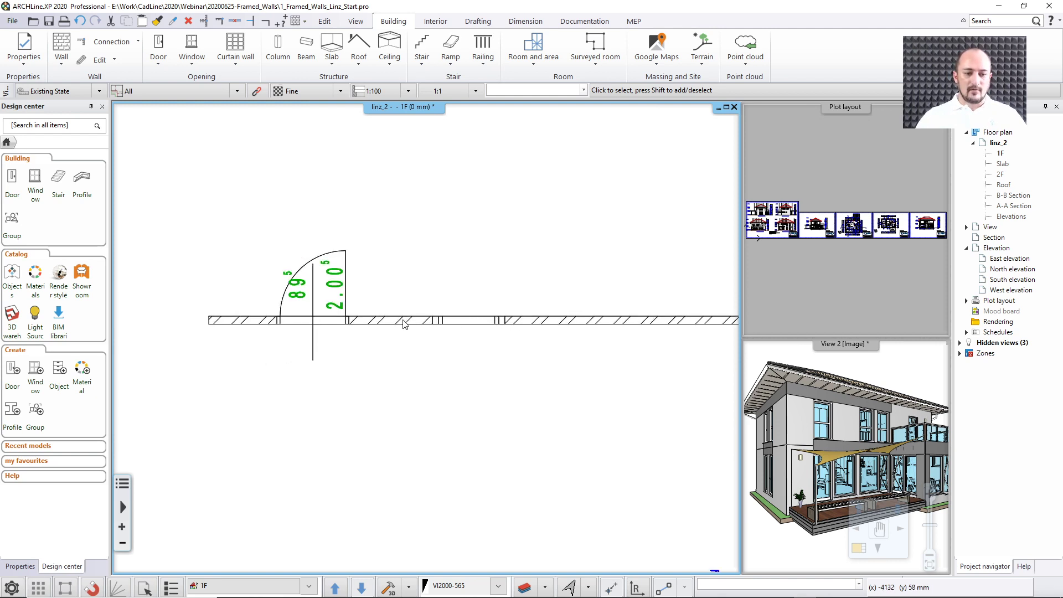
middle_click_drag(402, 324, 343, 316)
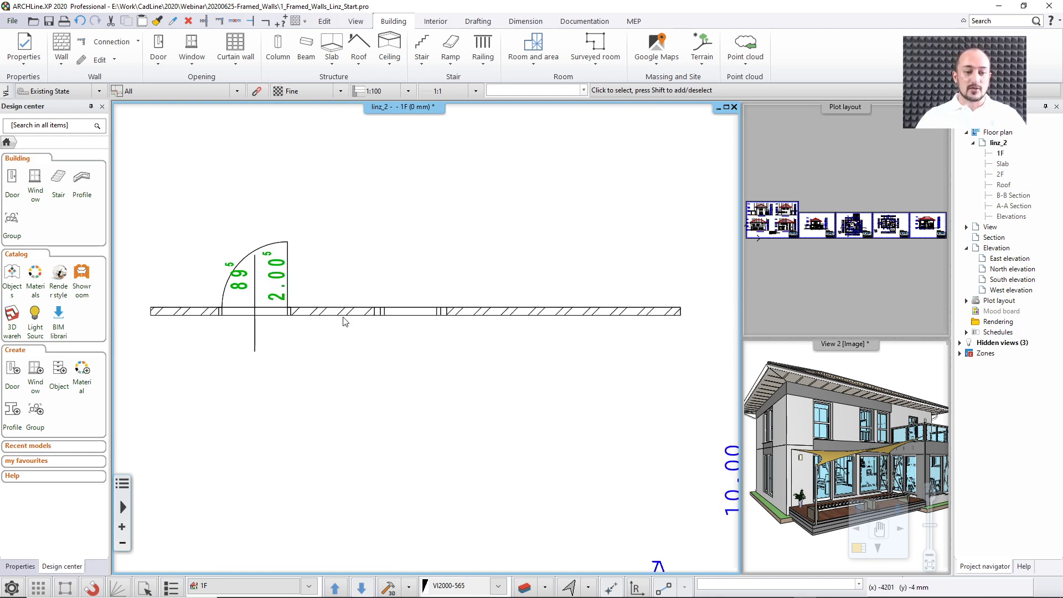
left_click(342, 312)
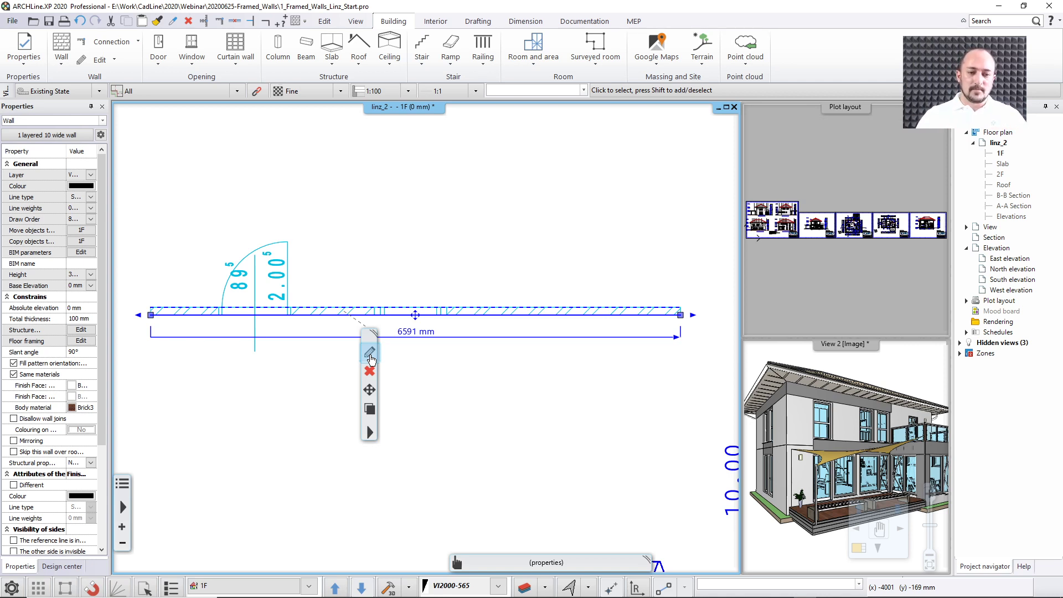
left_click(370, 354)
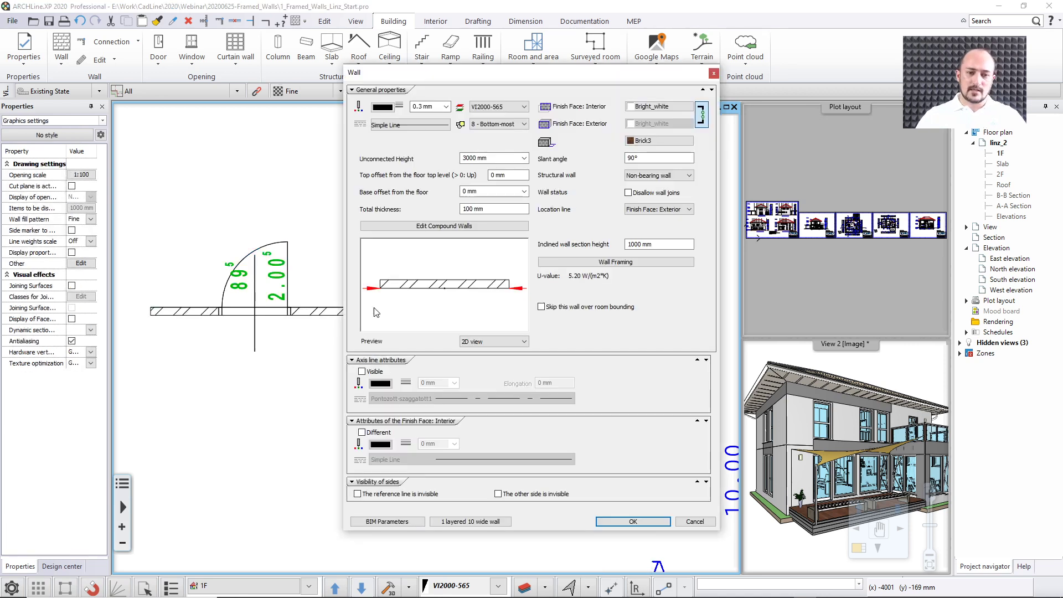
left_click(442, 227)
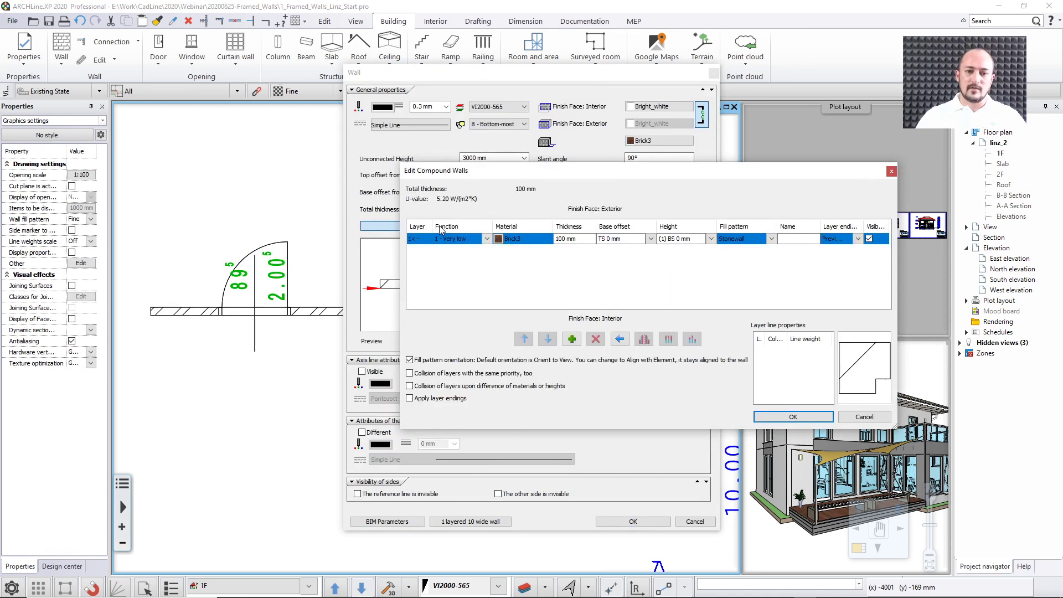
left_click(571, 339)
left_click(572, 339)
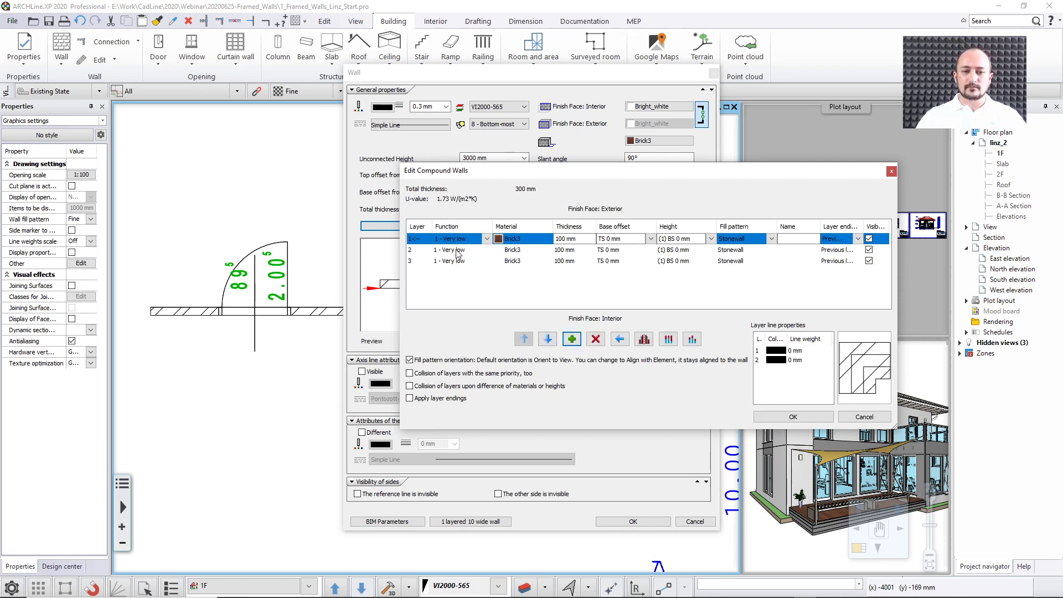
left_click(416, 251)
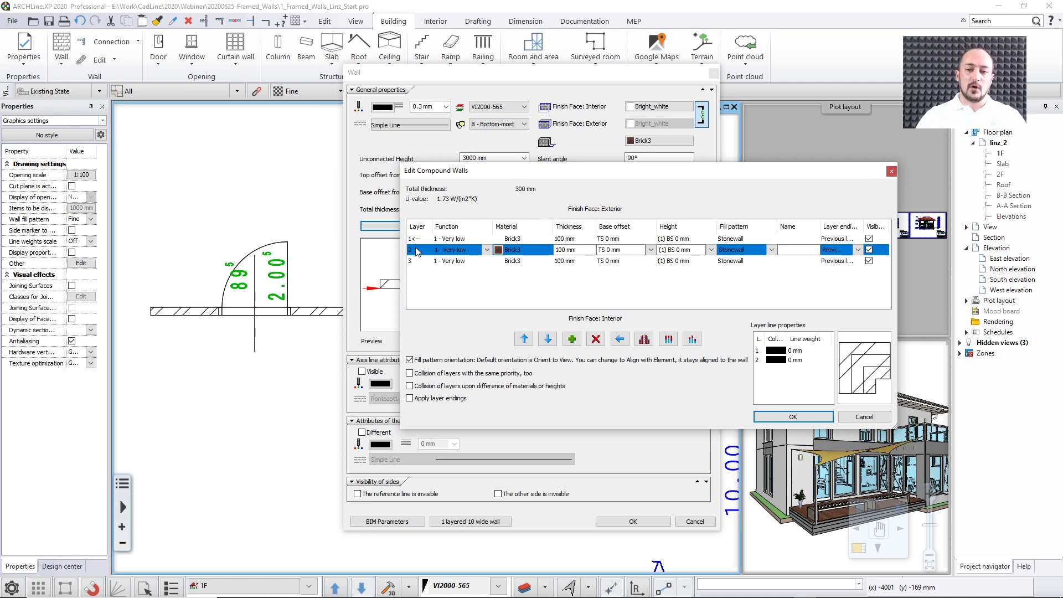
left_click(621, 341)
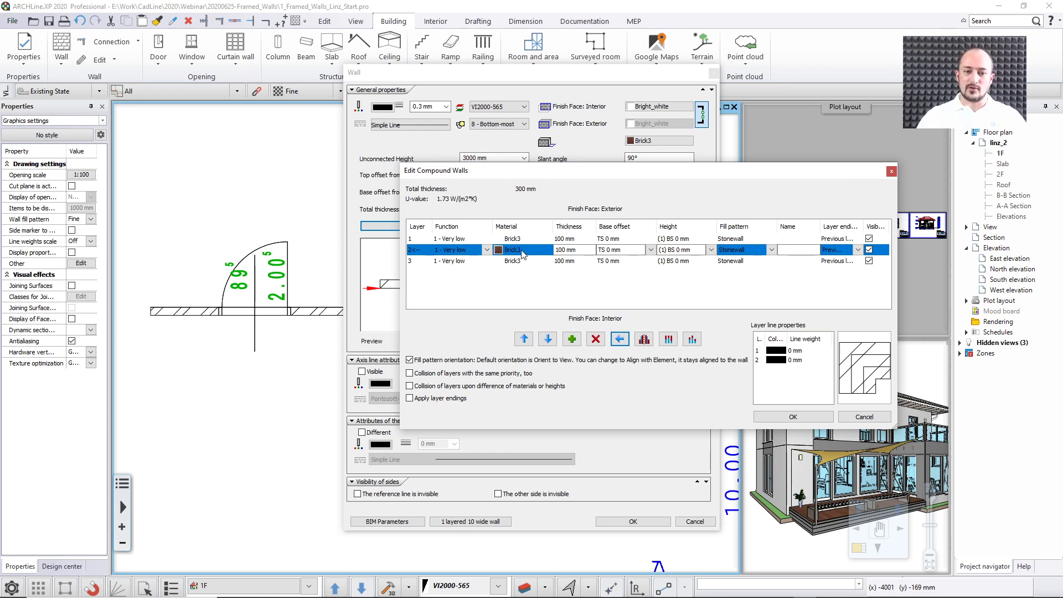
Search the full materials library for "thermal" and assign the Thermal Isolation material to layer 2.
left_click(522, 250)
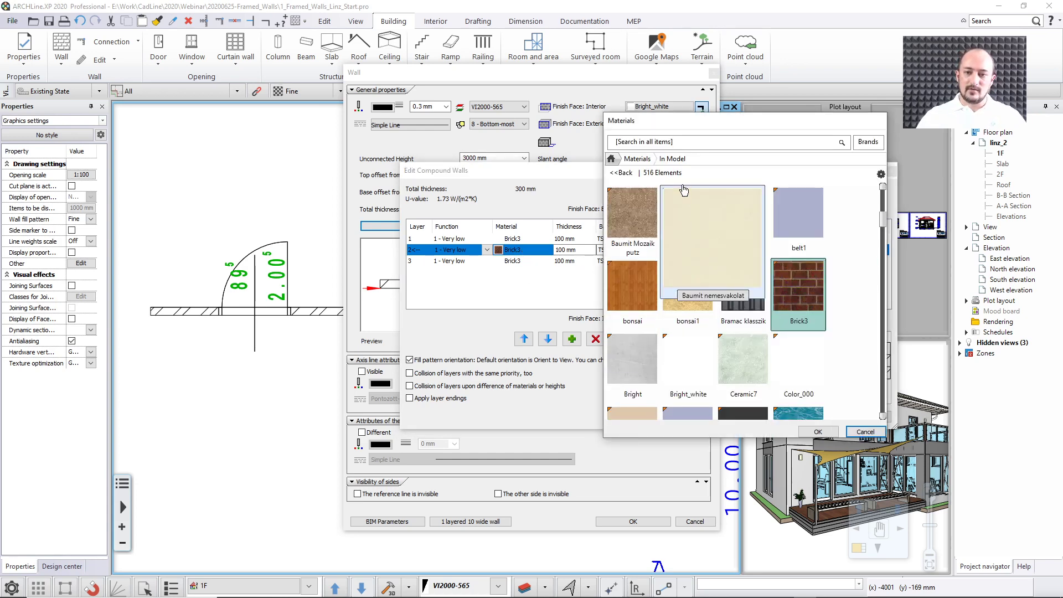
left_click(640, 144)
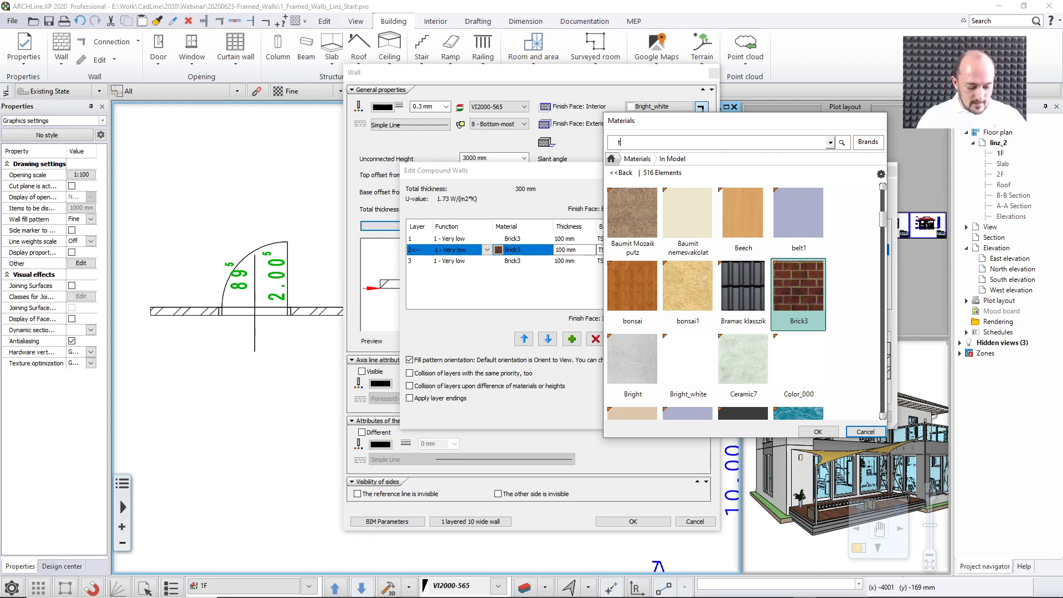
type("thermal")
key("Return")
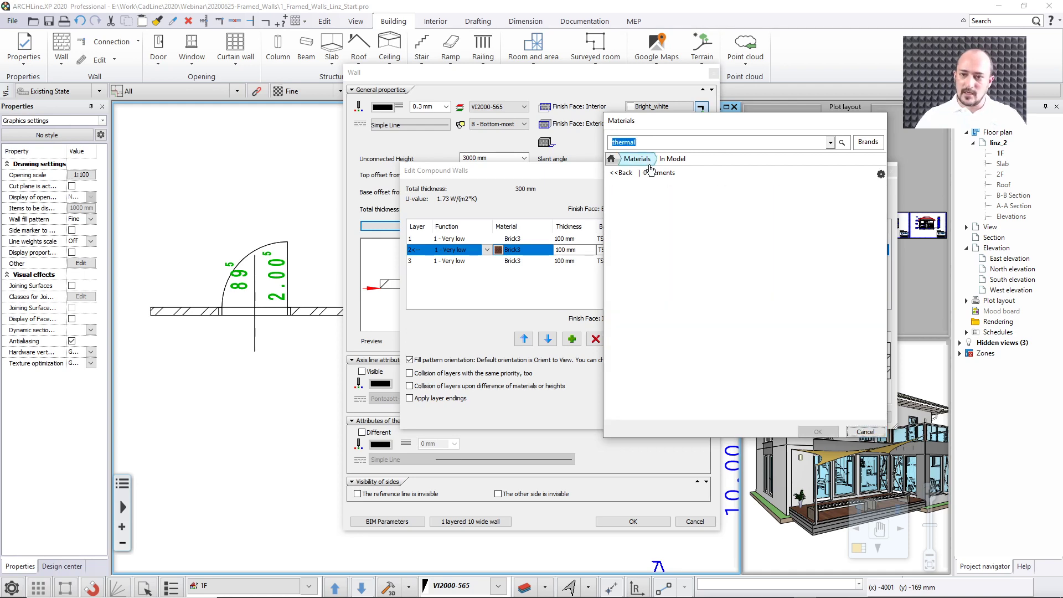
left_click(638, 159)
left_click(638, 159)
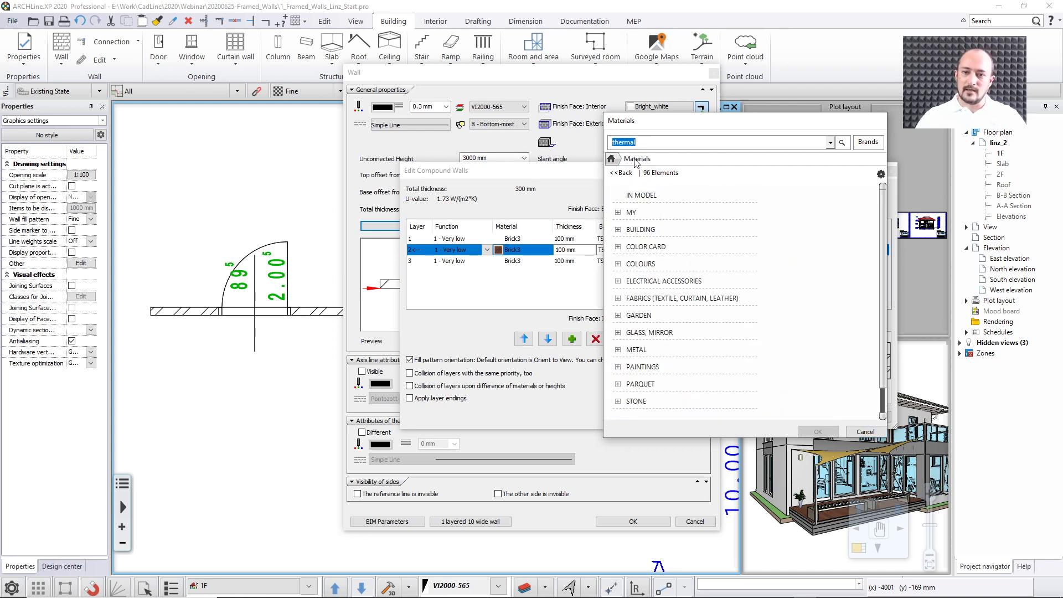
left_click(652, 143)
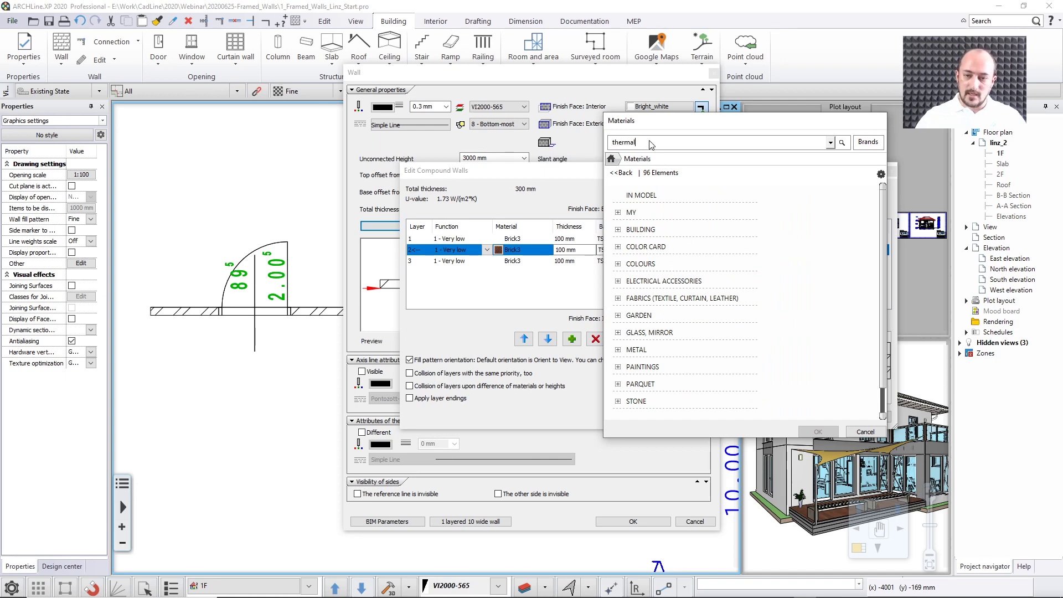
key("Return")
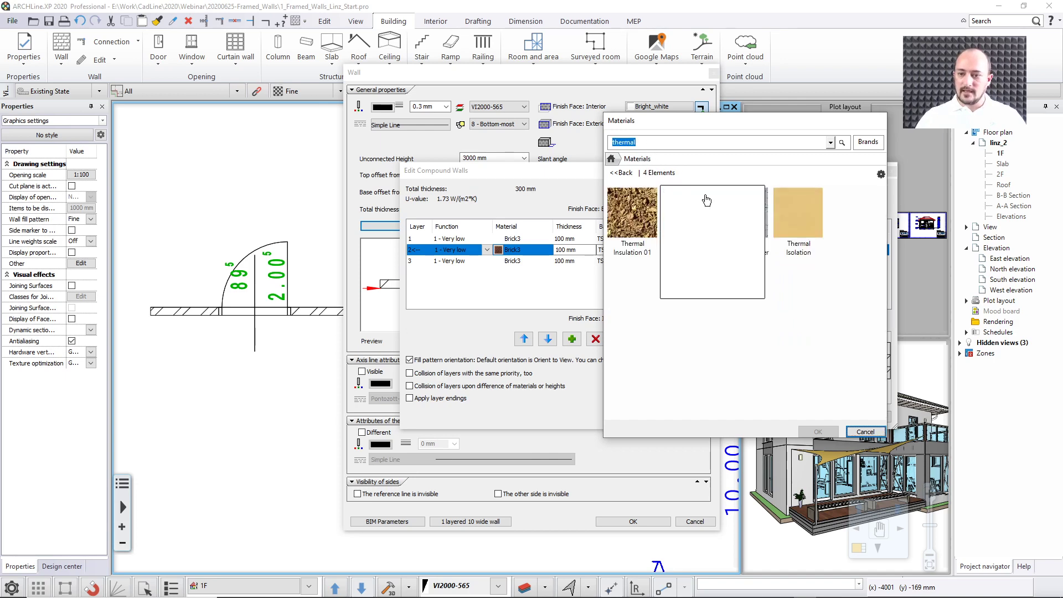
left_click(800, 224)
left_click(818, 432)
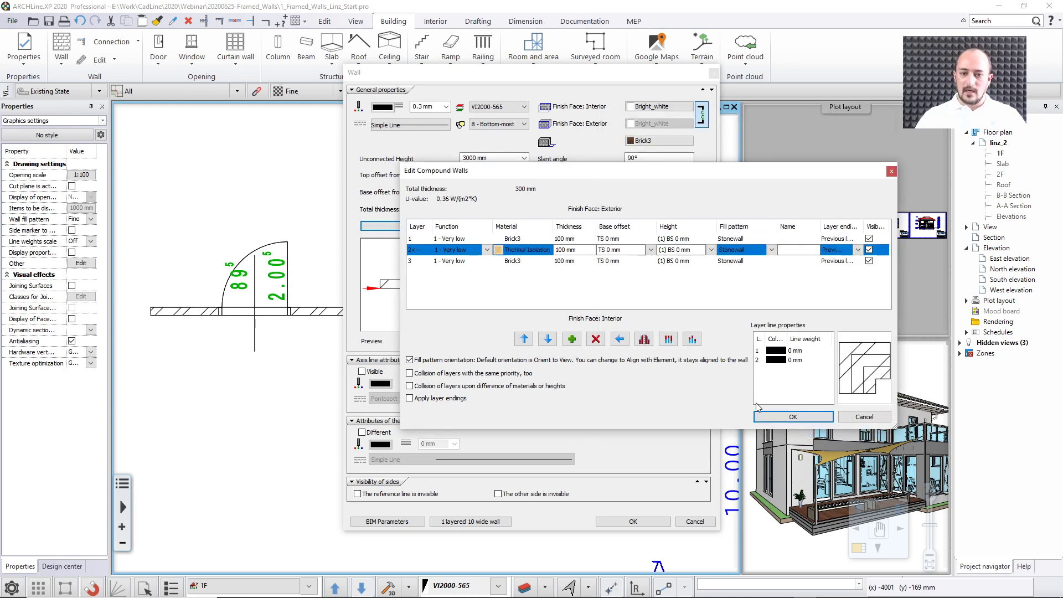
Assign the Bright_white material to the two outer layers, 1 and 3.
left_click(524, 242)
left_click(524, 242)
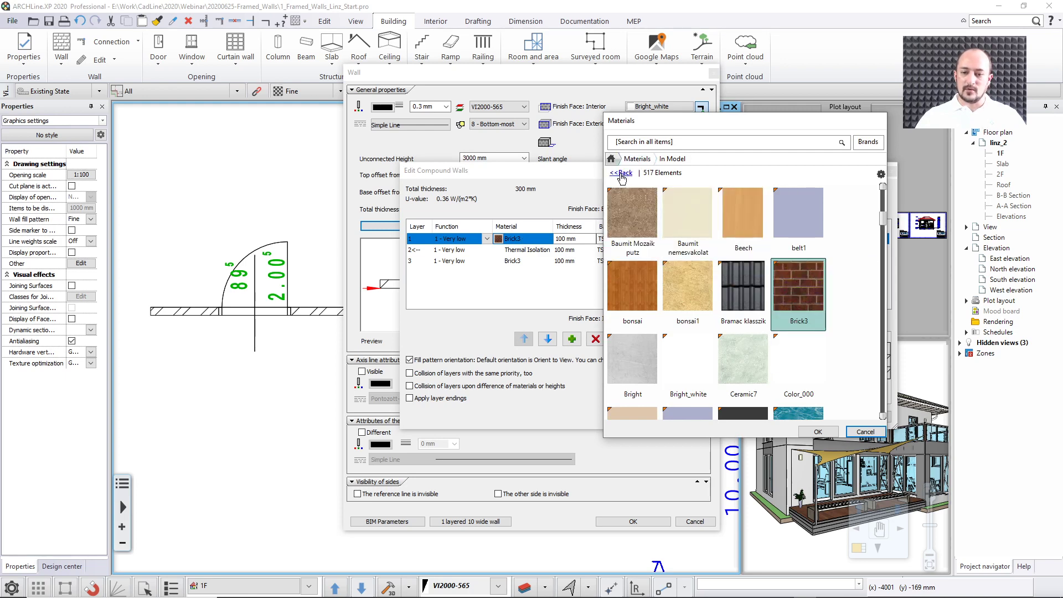
left_click(679, 363)
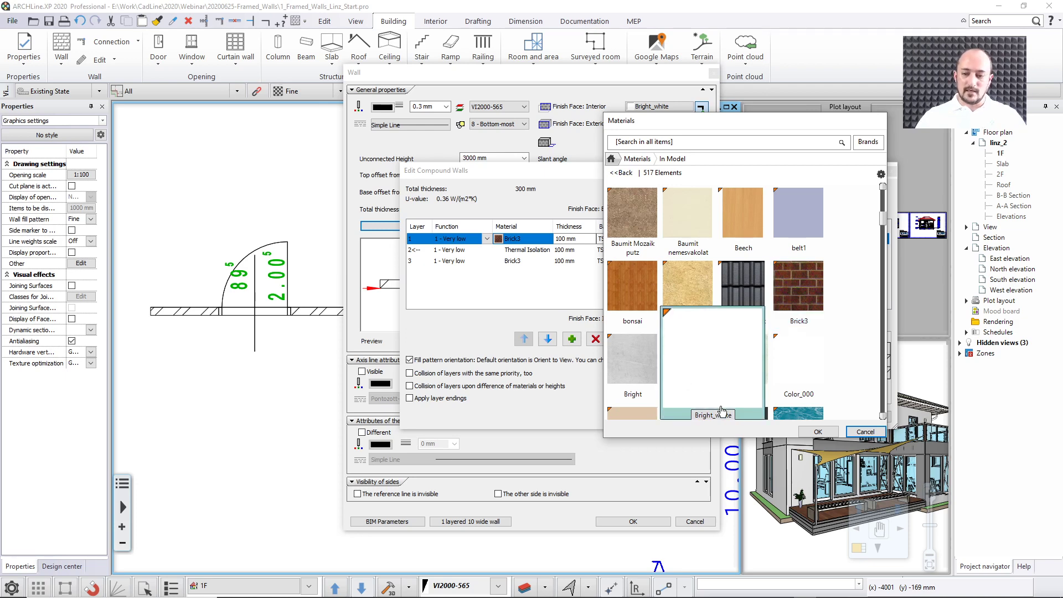
left_click(818, 432)
left_click(521, 261)
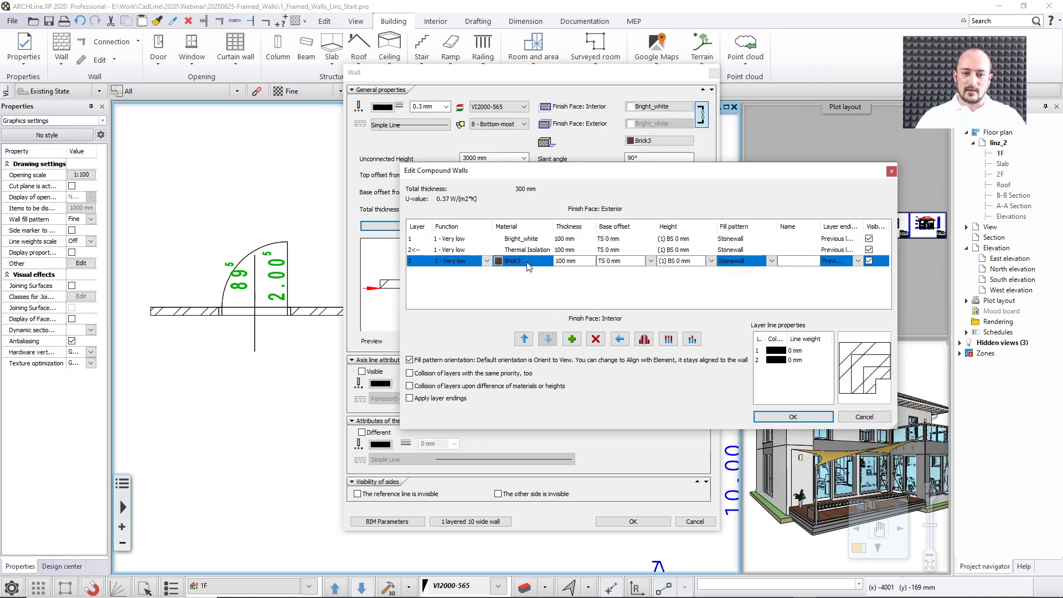
left_click(527, 267)
left_click(676, 361)
left_click(814, 438)
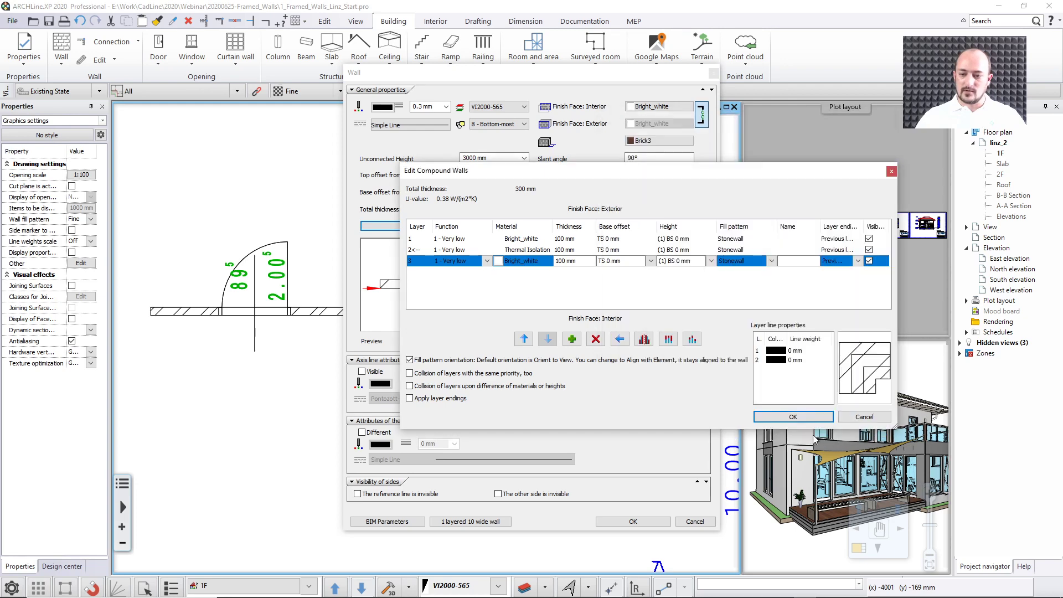
Set the function of the Thermal Isolation layer to Core layer.
left_click(463, 250)
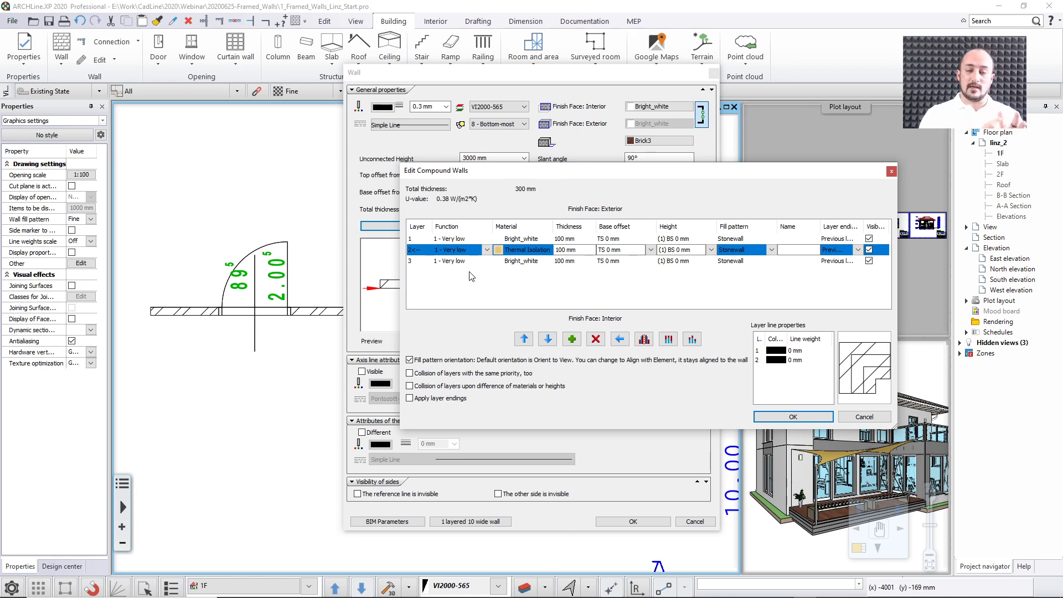
left_click(487, 250)
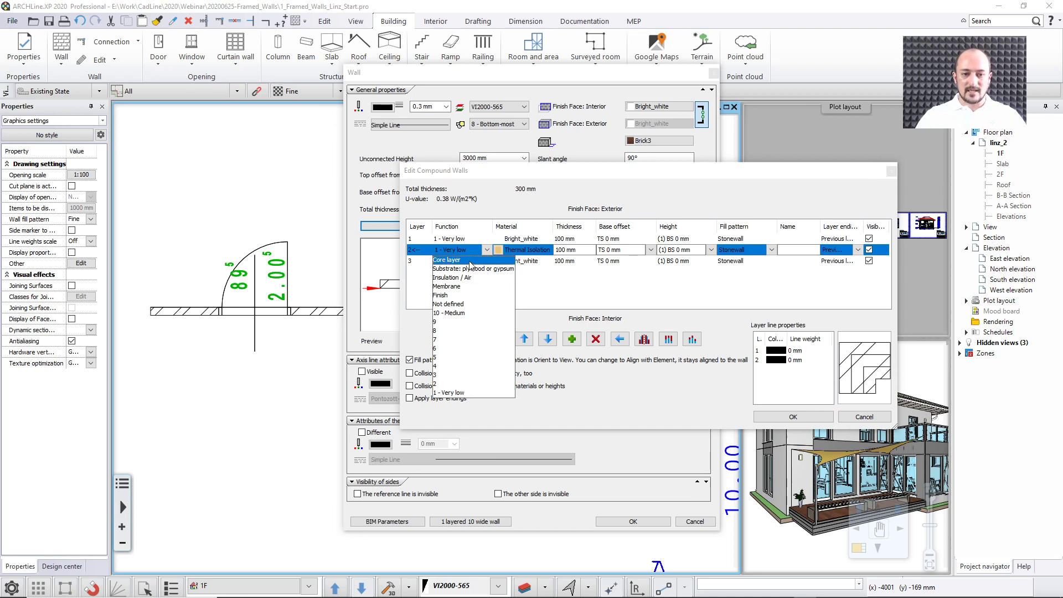
left_click(472, 260)
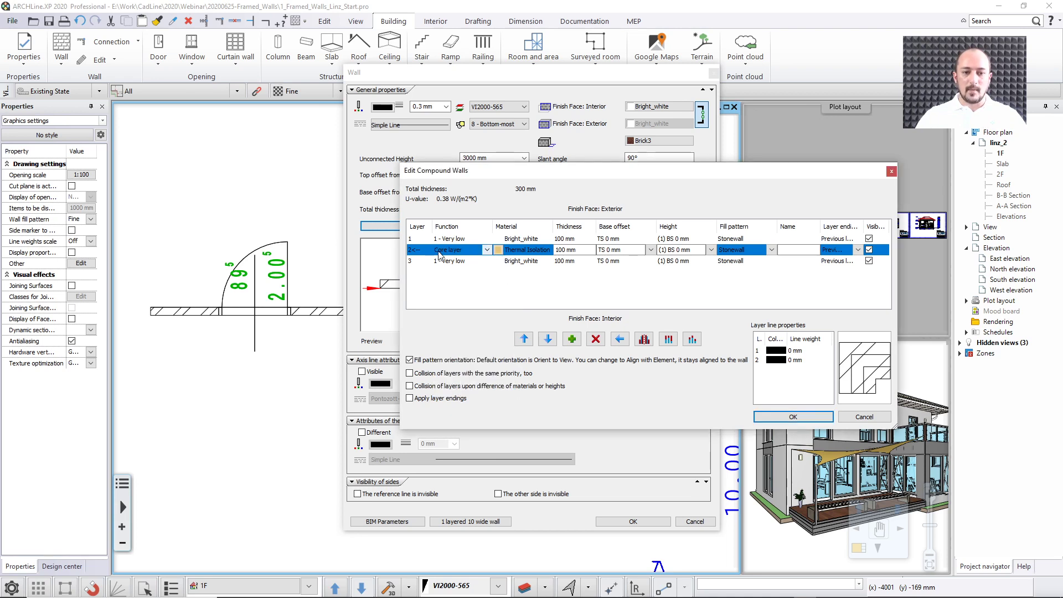
Set the function of both Bright_white layers to Substrate: plywood or gypsum board.
left_click(487, 238)
left_click(487, 239)
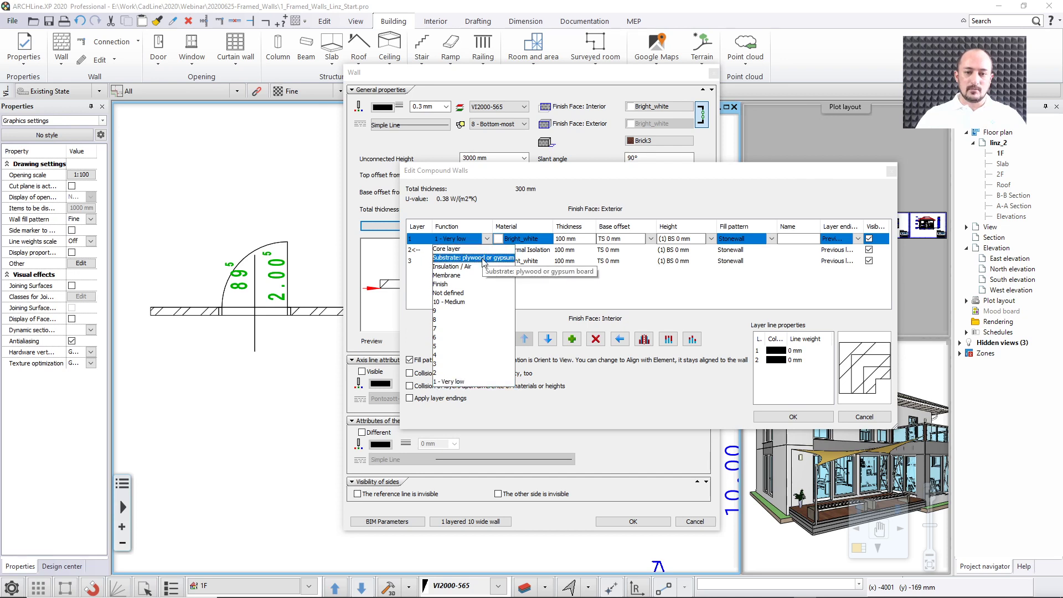
left_click(483, 258)
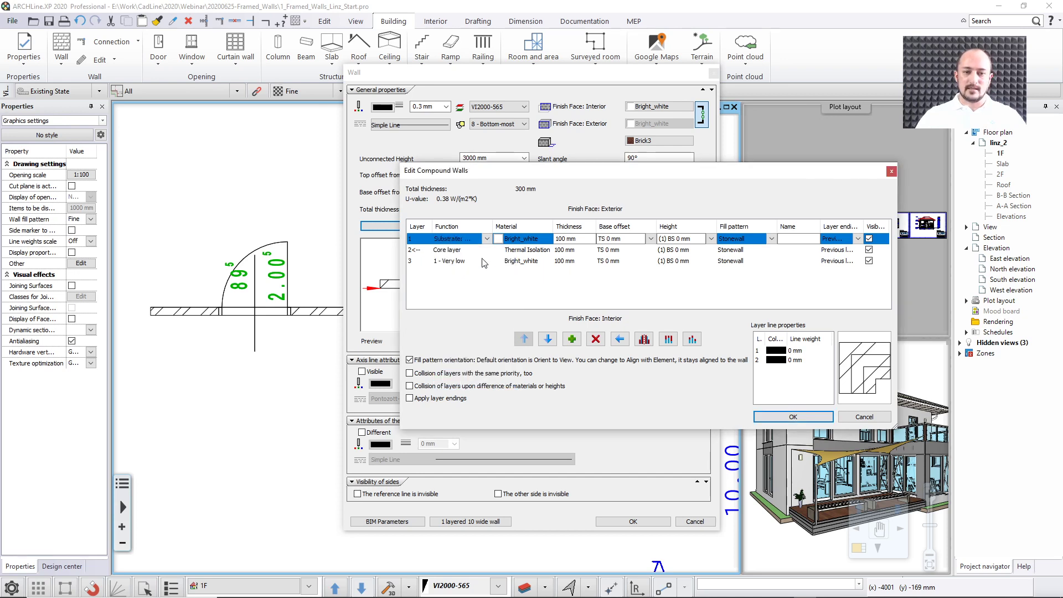
left_click(486, 261)
left_click(487, 261)
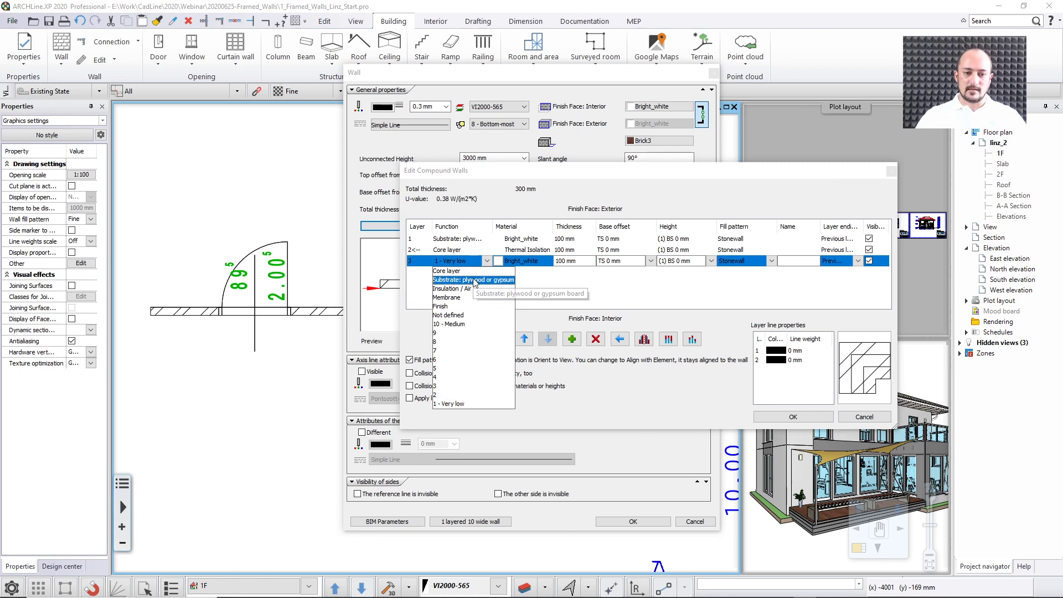
left_click(475, 280)
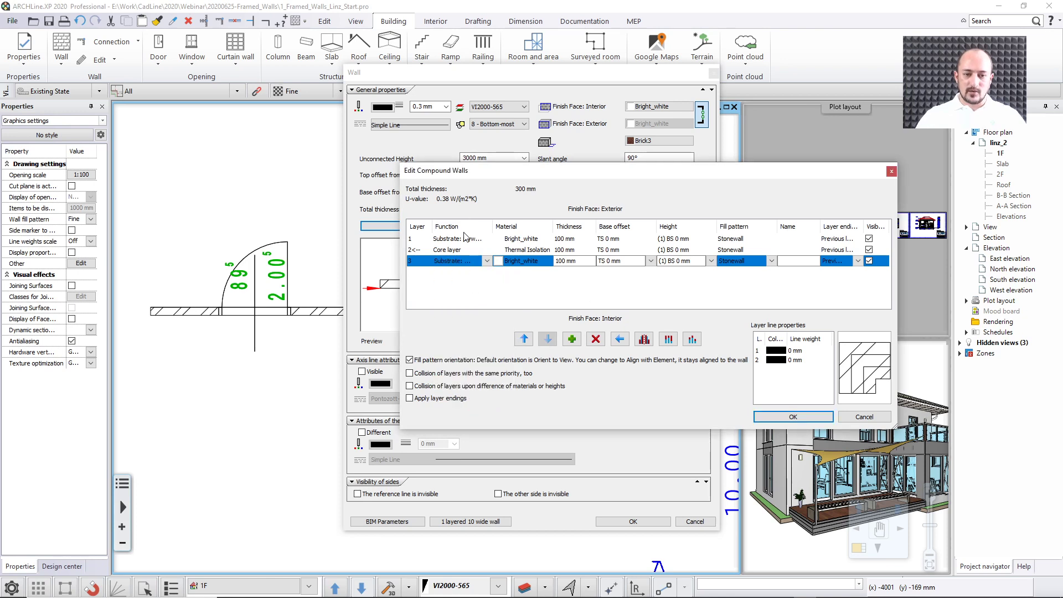
left_click(455, 252)
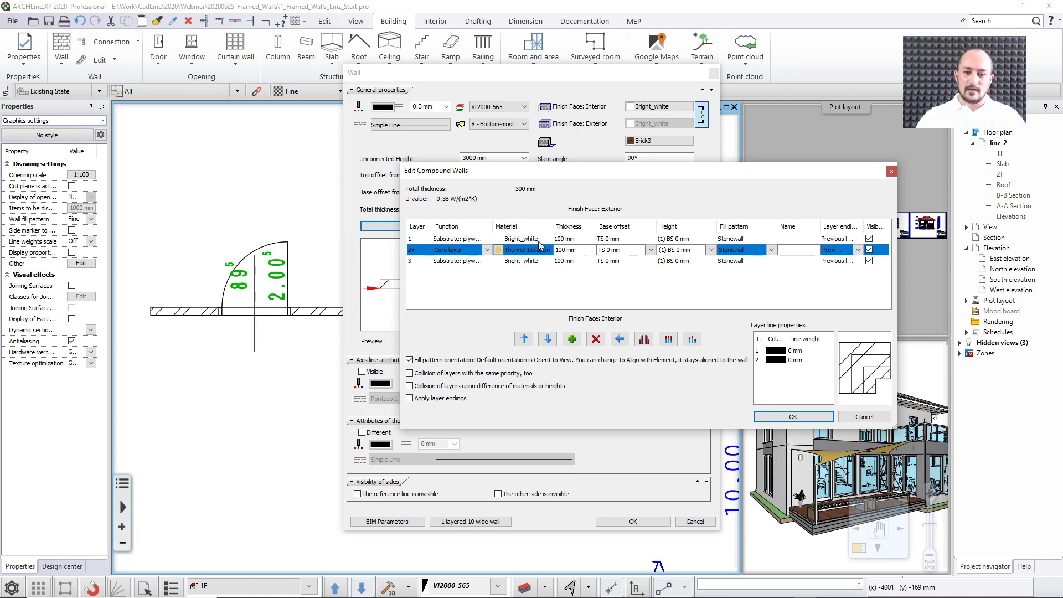
Set the thickness of both substrate layers, 1 and 3, to 18 mm.
left_click(579, 239)
left_click(578, 240)
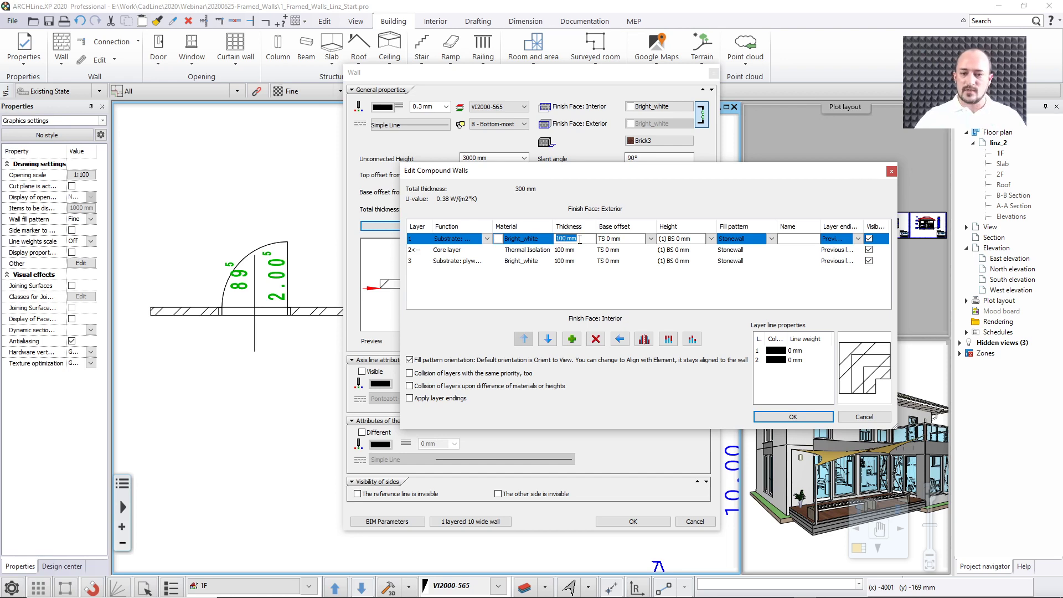
type("18")
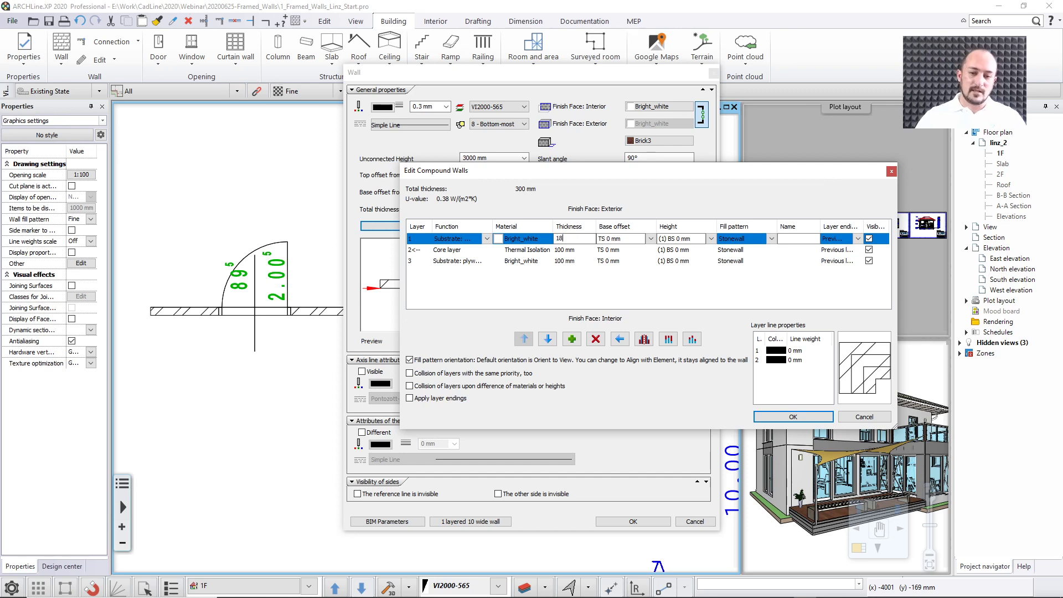
left_click(578, 262)
type("18")
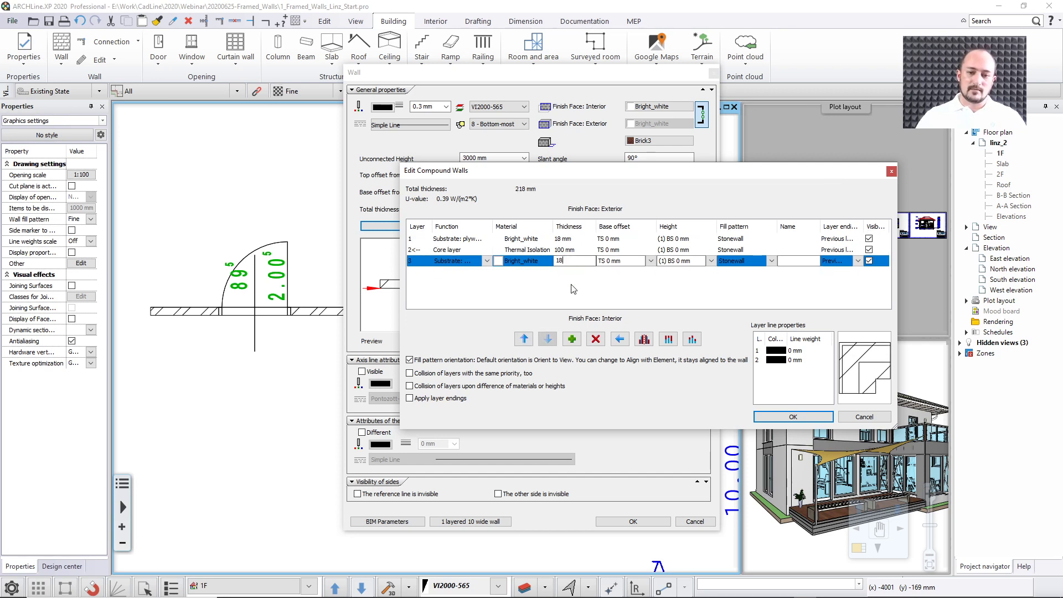
key("Return")
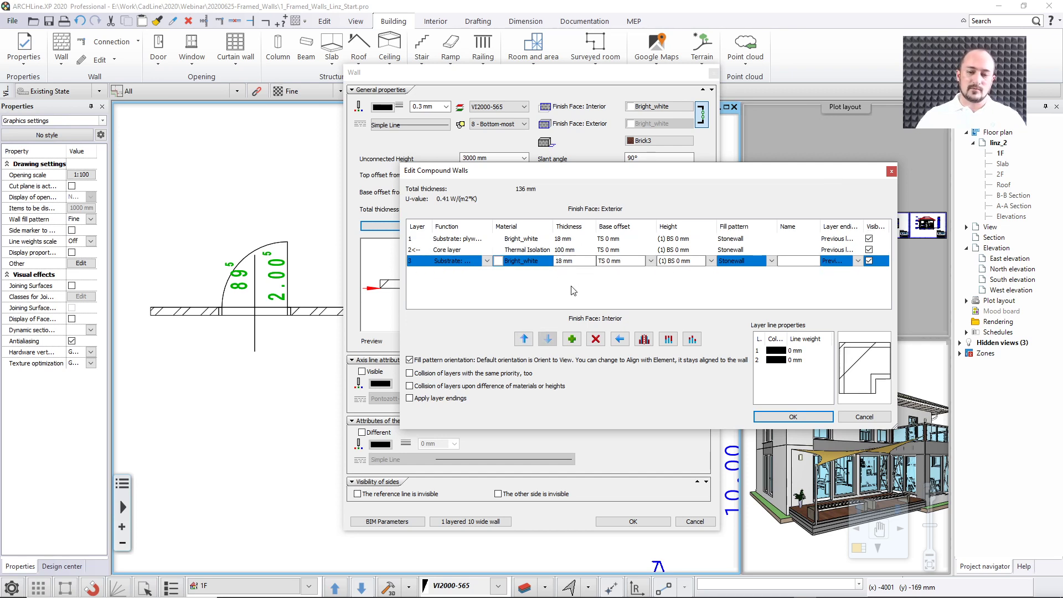
Examine the height parameters behind the core layer's base offset and leave them without changes.
left_click(619, 251)
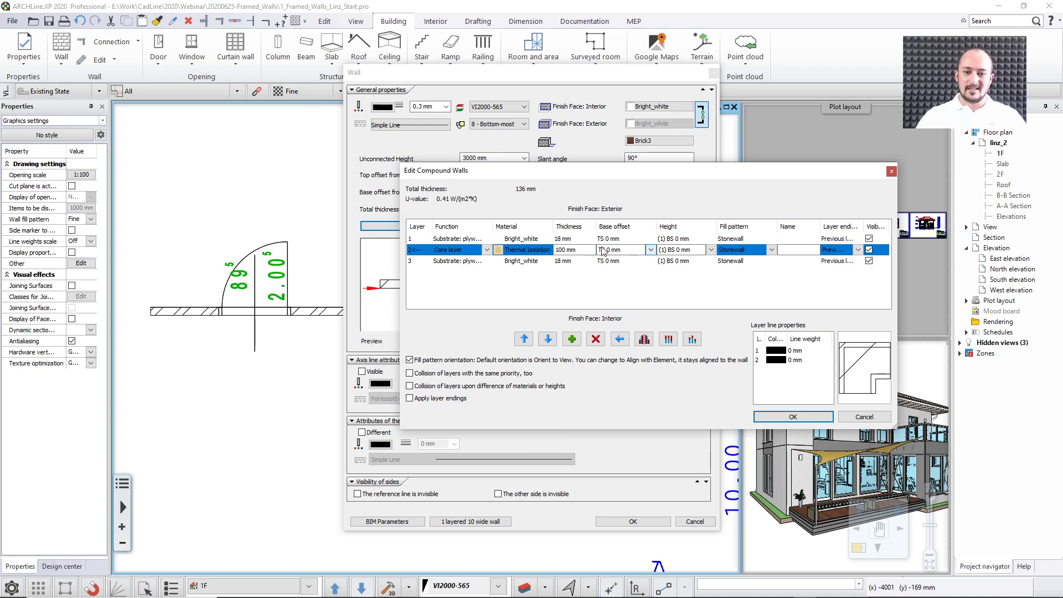
left_click(651, 250)
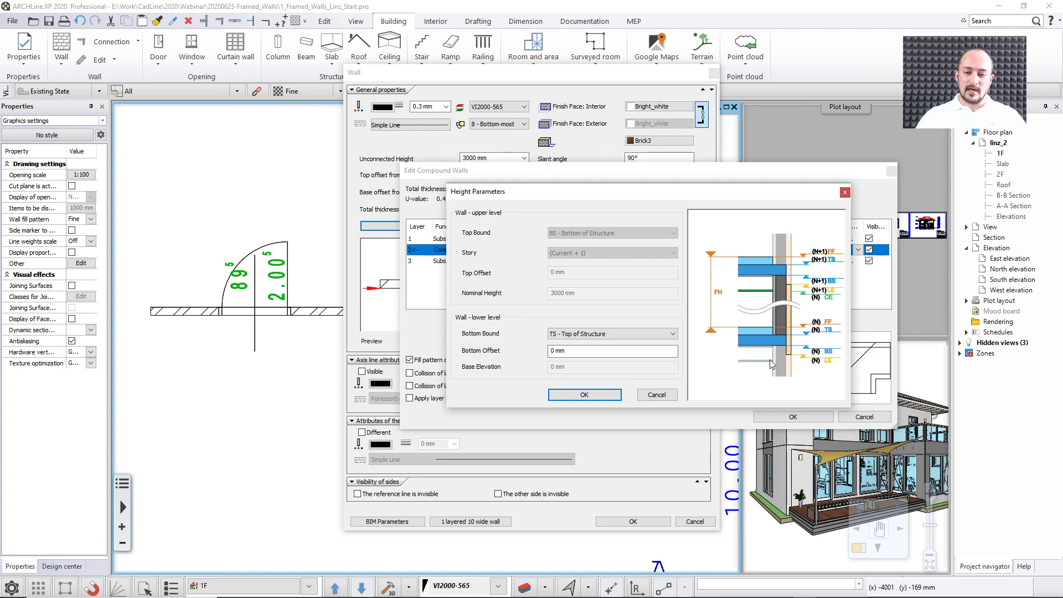
left_click(662, 398)
Set the bottom bound of the exterior substrate, layer 1, to FF - Finish Floor.
left_click(621, 242)
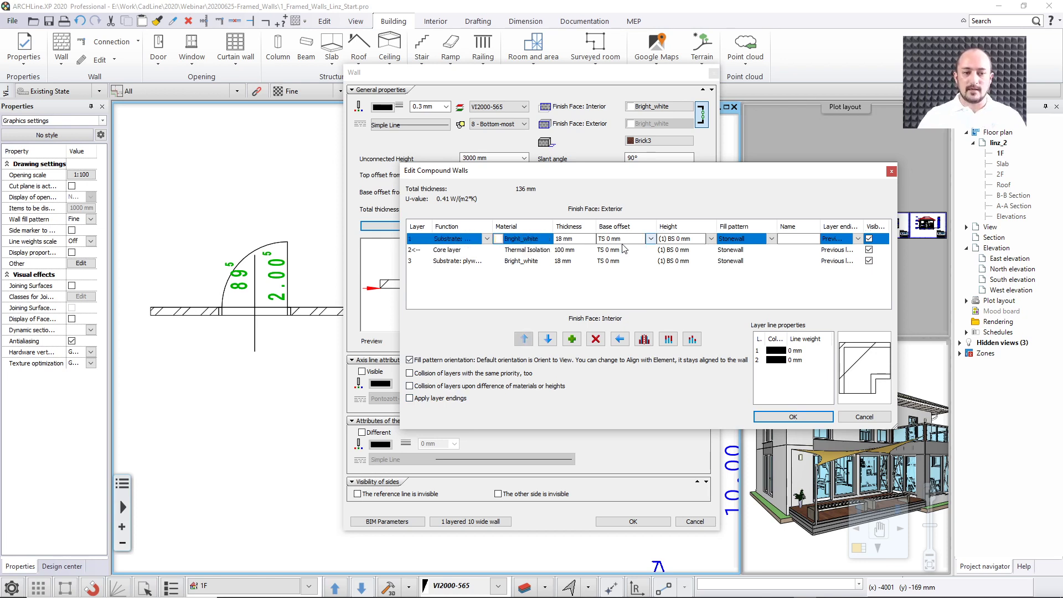
left_click(651, 240)
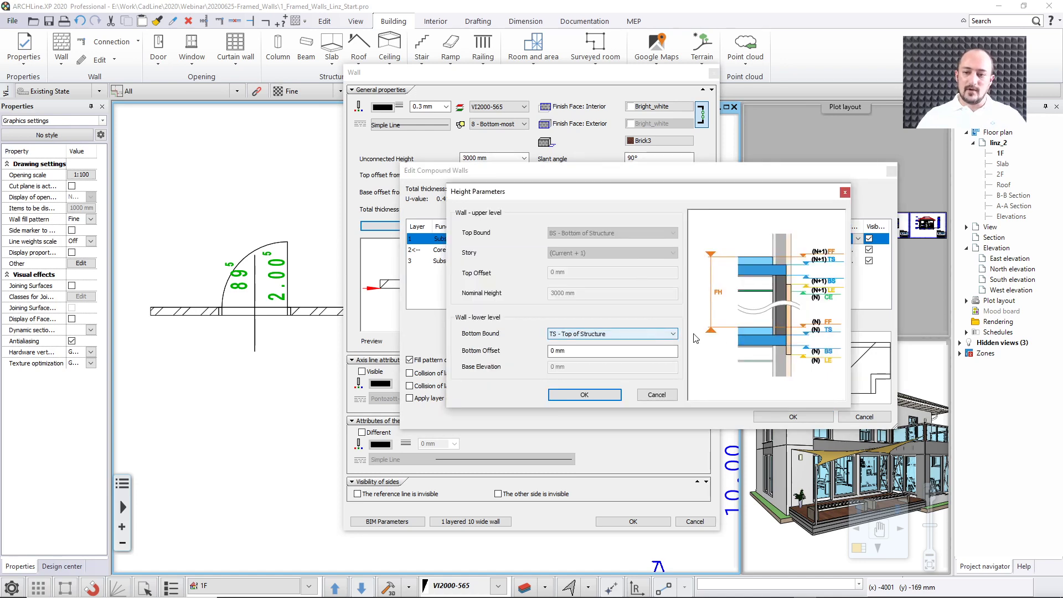
left_click(659, 333)
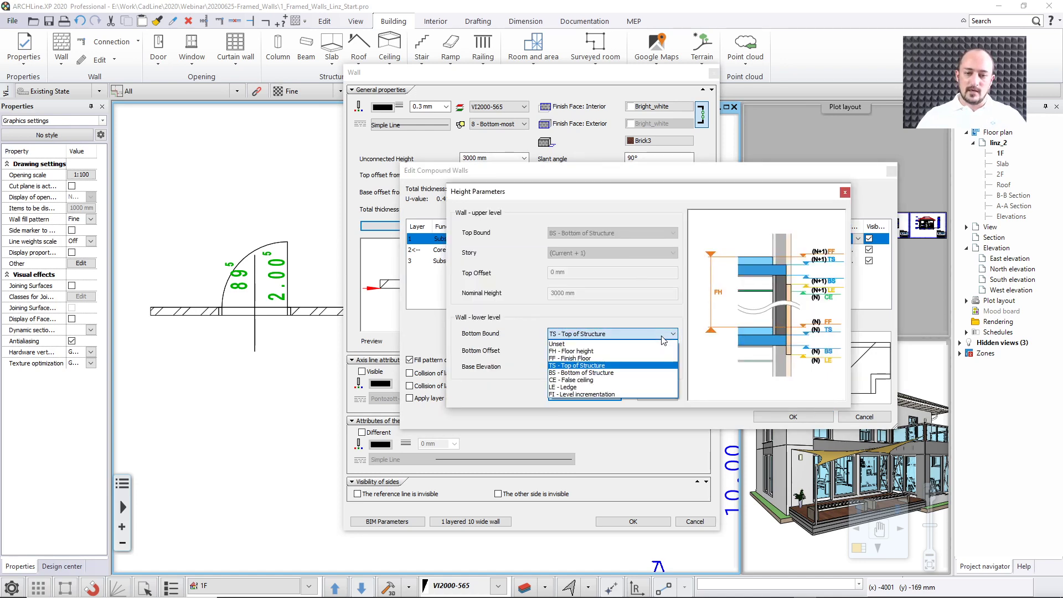
left_click(631, 359)
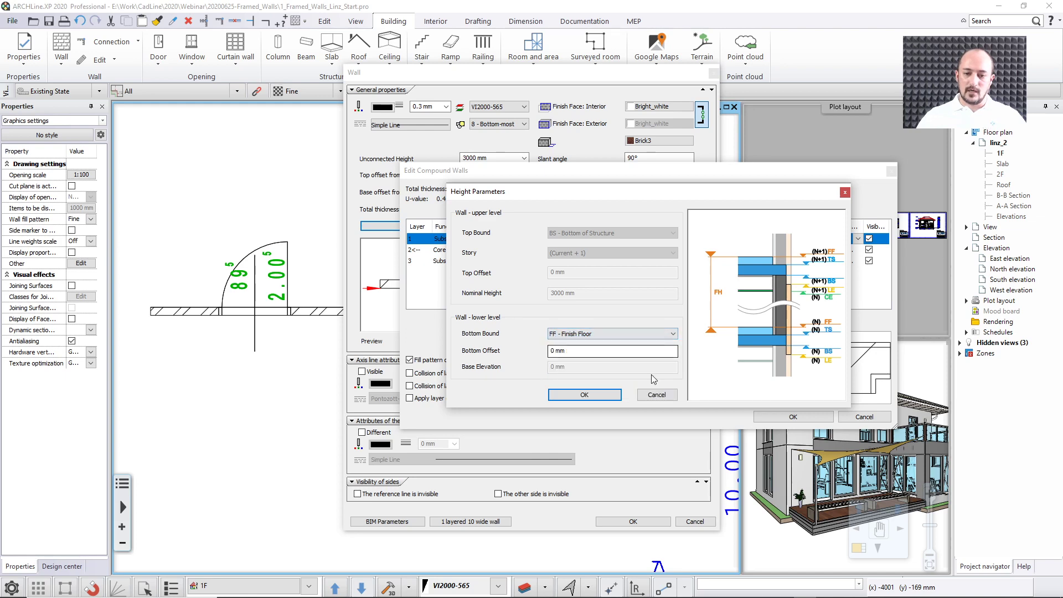
left_click(609, 398)
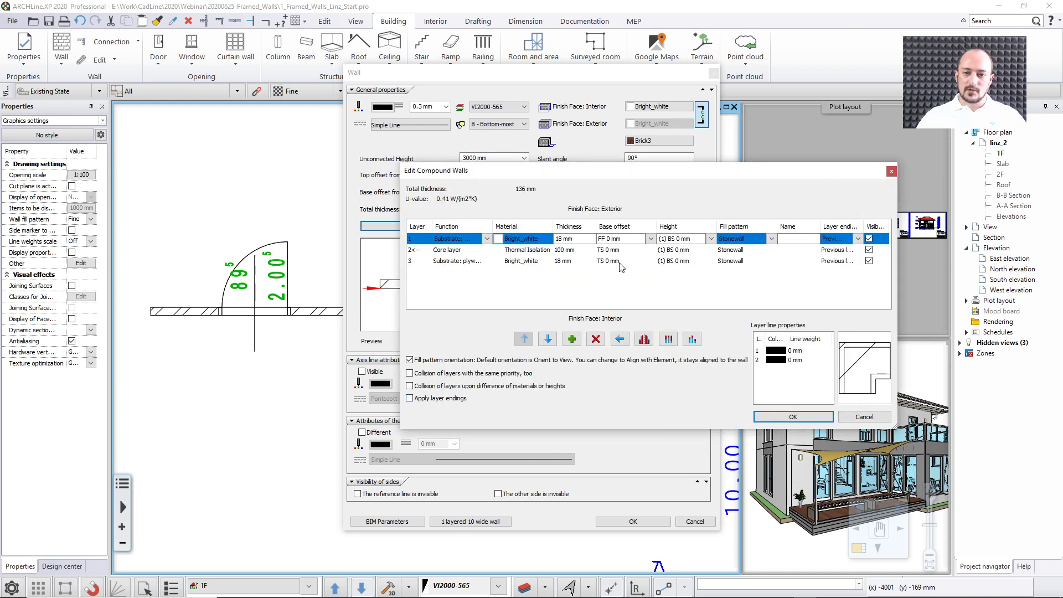
Set the bottom bound of the interior substrate, layer 3, to FF - Finish Floor.
left_click(621, 264)
left_click(651, 261)
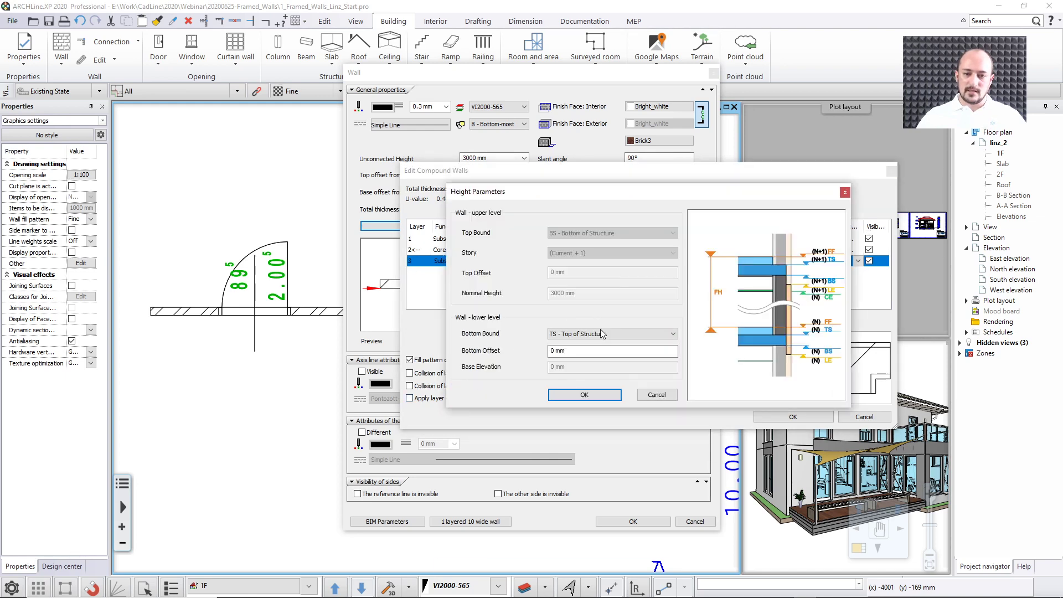
left_click(599, 336)
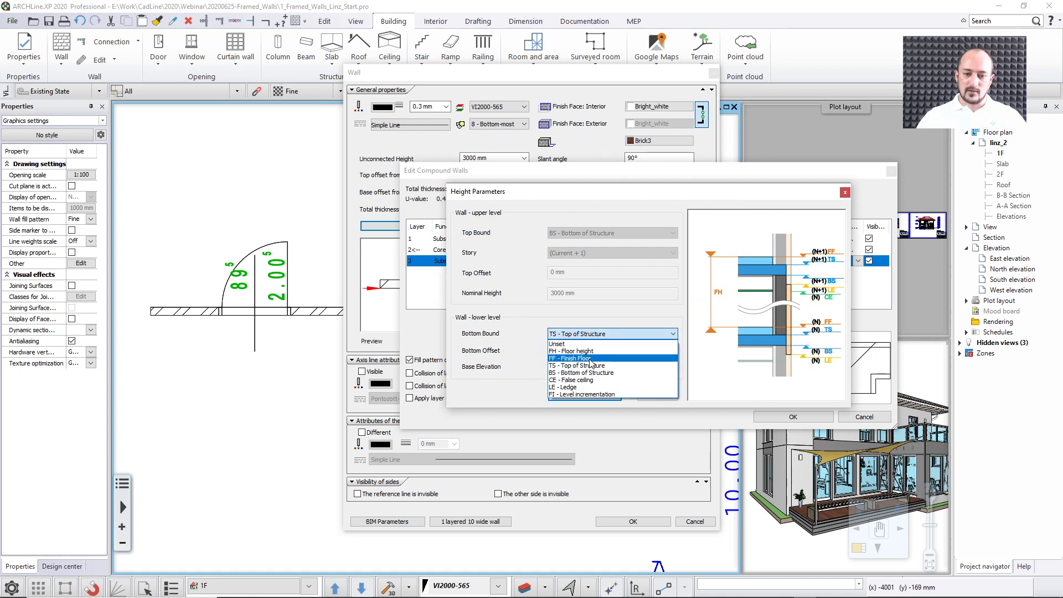
left_click(593, 360)
left_click(581, 394)
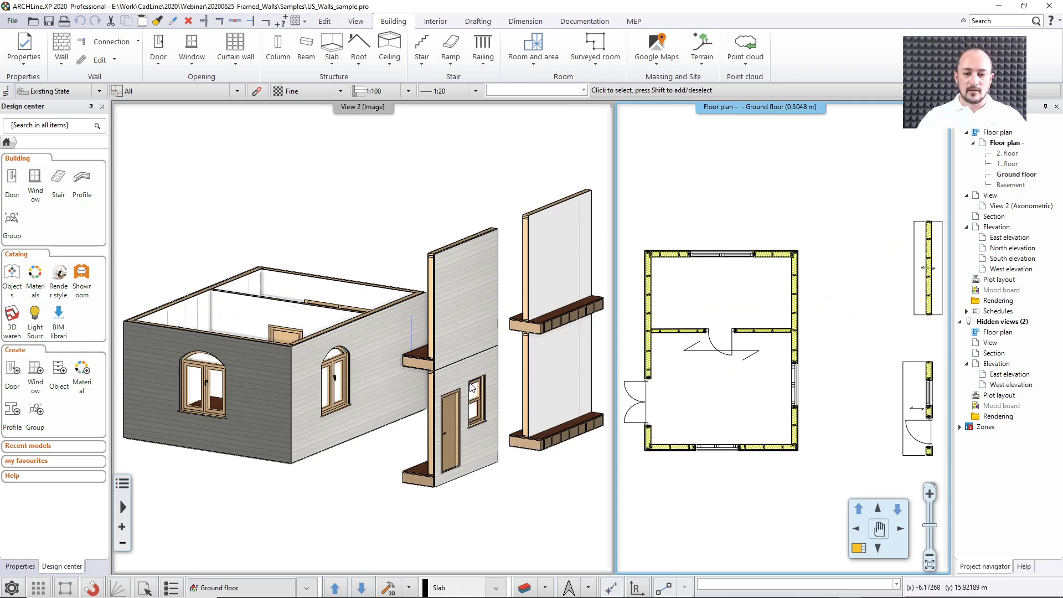
In the US_Walls_sample project's 3D view, examine how the framed wall layers meet the floor slabs and inspect the upper partition wall.
left_click(485, 371)
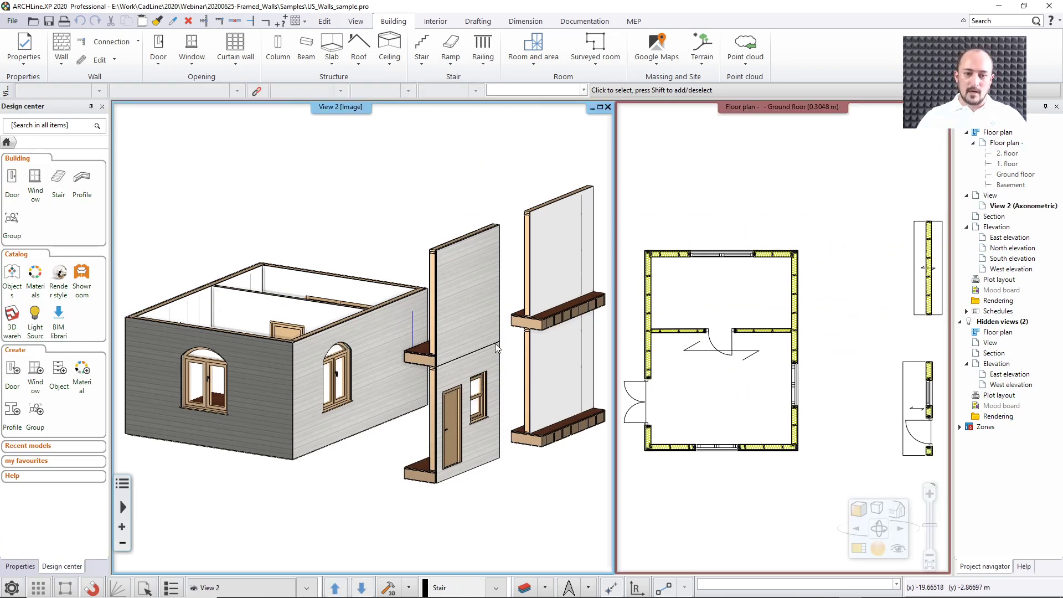
scroll(527, 324, "up", 3)
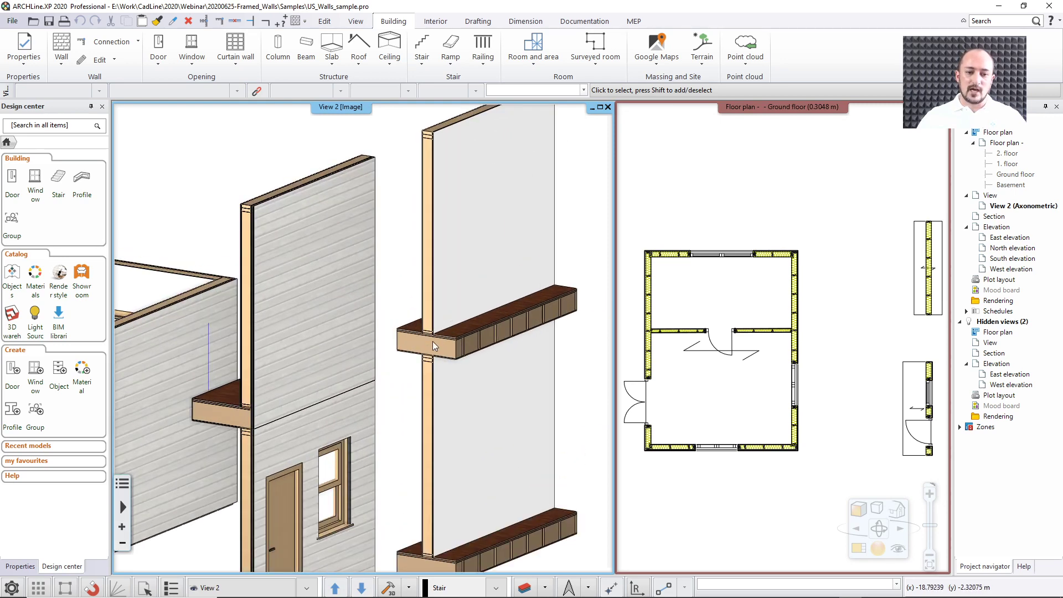
middle_click_drag(284, 404, 402, 382)
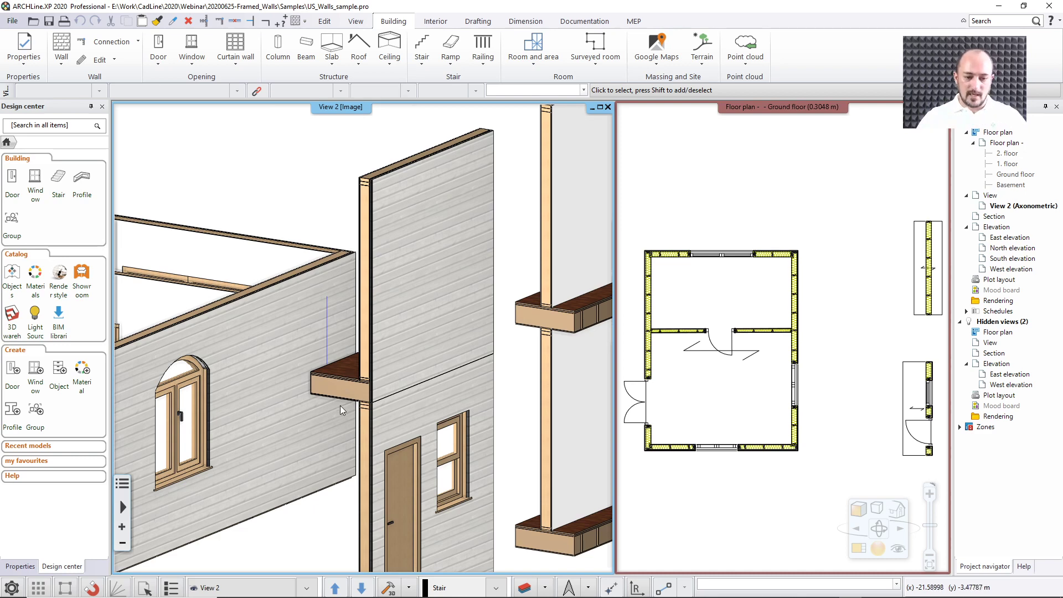
scroll(340, 405, "down", 5)
scroll(350, 366, "down", 3)
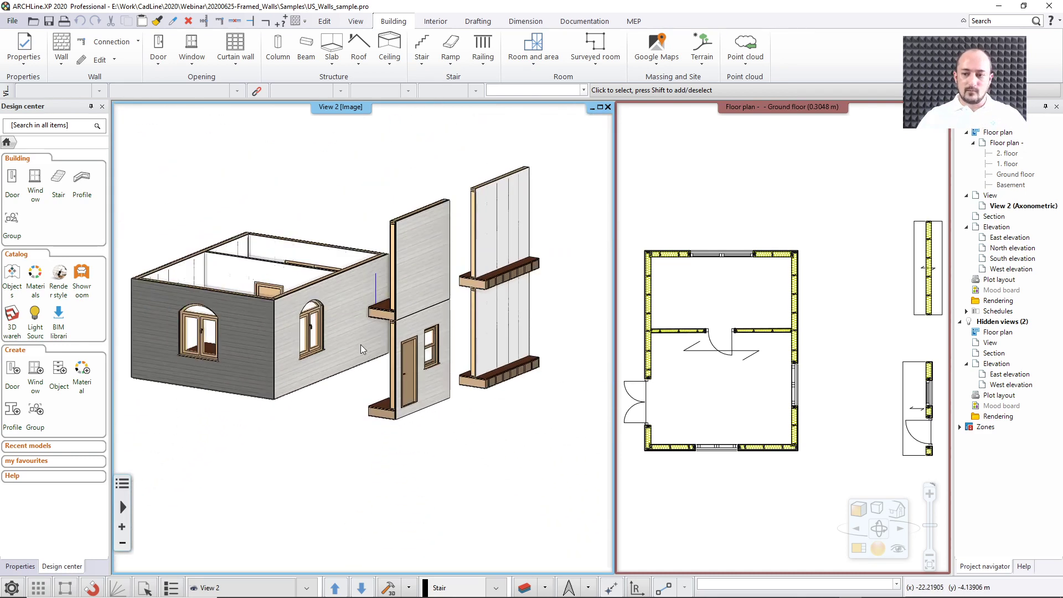
scroll(421, 281, "up", 2)
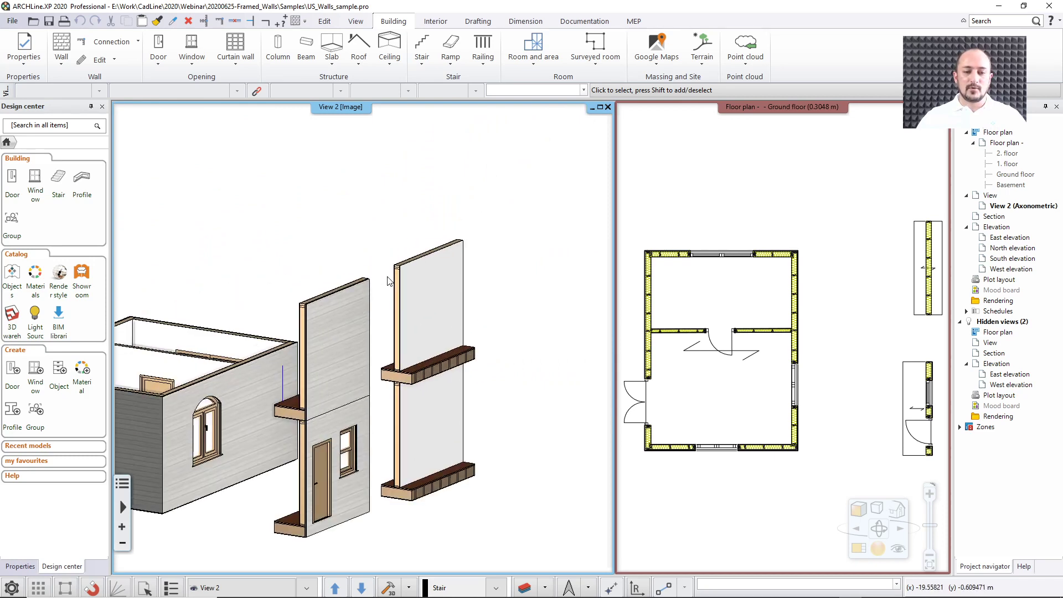
left_click(426, 305)
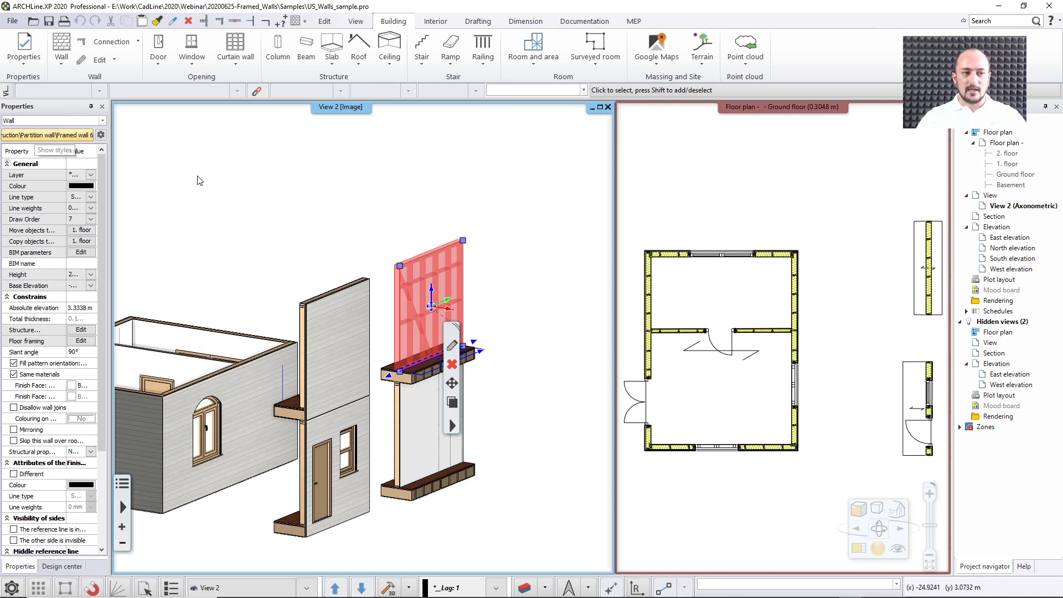
left_click(306, 242)
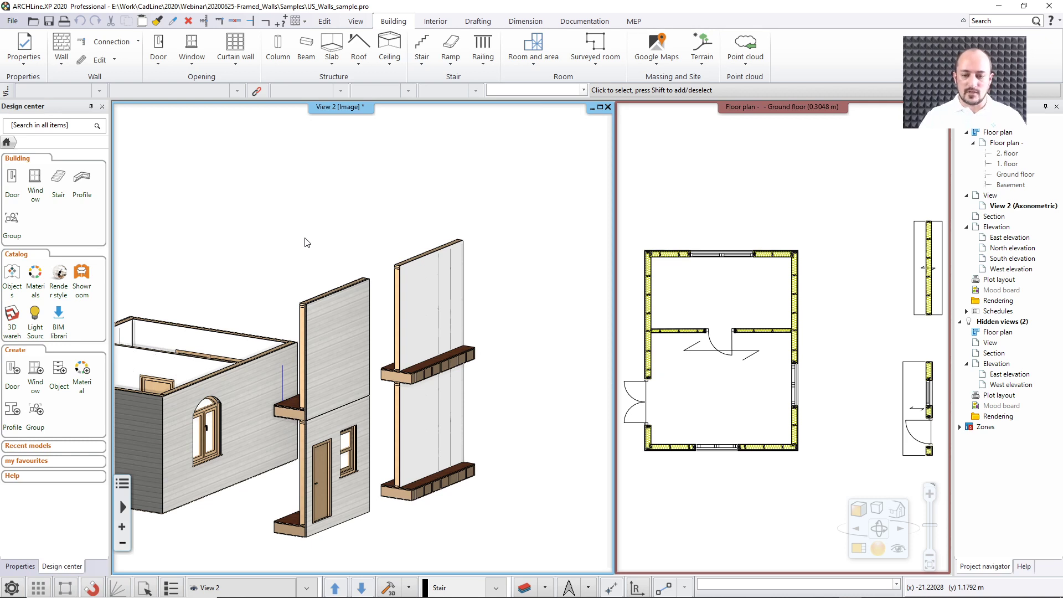
Examine the framed wall's corner, studs and insulation fill in the sample project's ground floor plan.
left_click(688, 309)
scroll(718, 306, "up", 3)
scroll(717, 307, "up", 2)
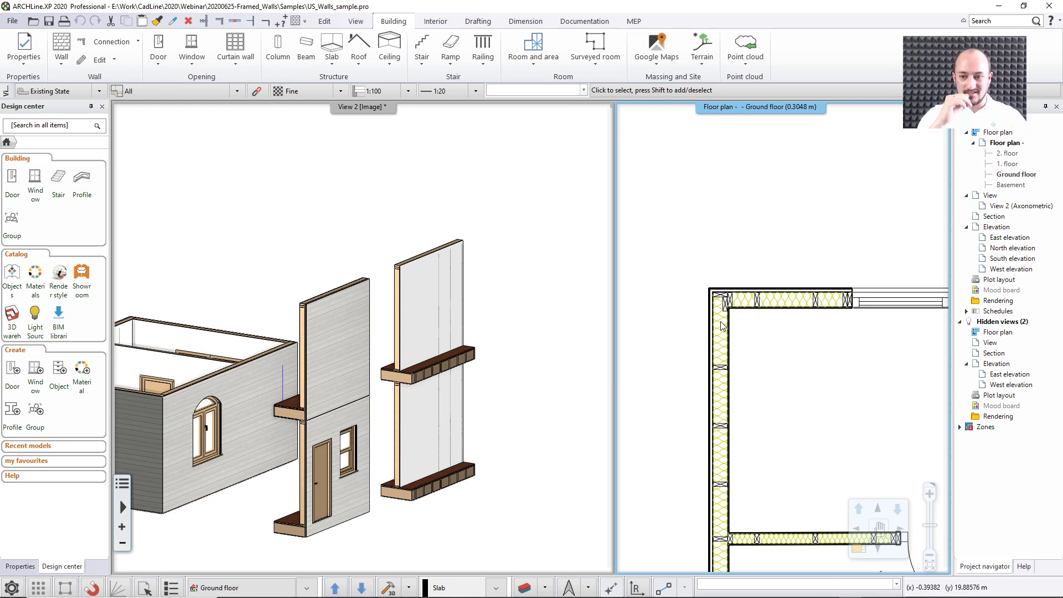
scroll(722, 324, "down", 5)
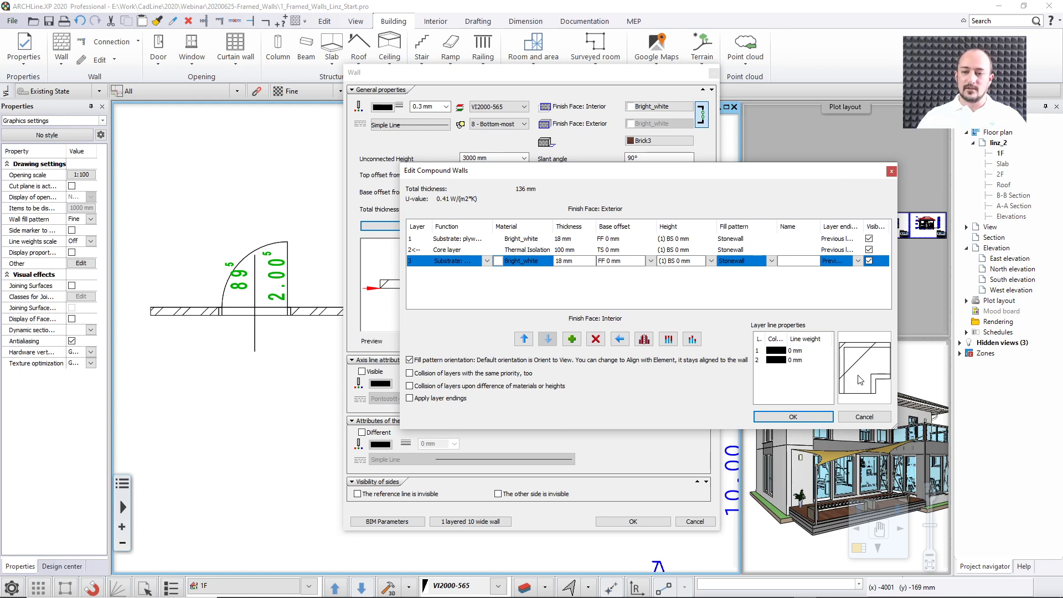
In the Linz project's compound wall, set the fill pattern of substrate layer 1 to the Sand hatch.
mouse_move(772, 261)
left_mouse_down()
mouse_move(763, 244)
mouse_move(772, 242)
left_mouse_up()
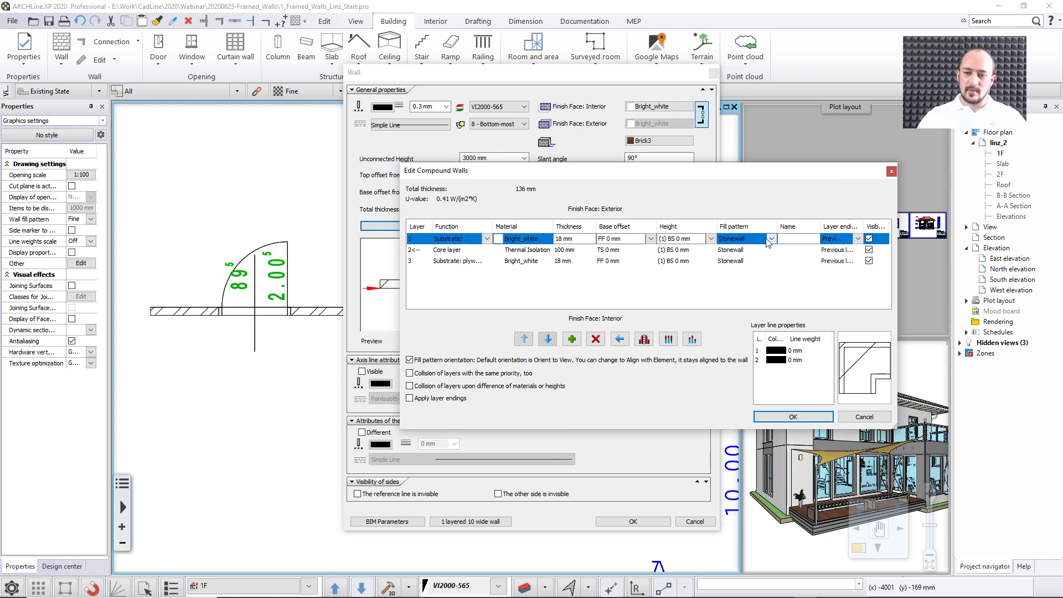
left_click(771, 239)
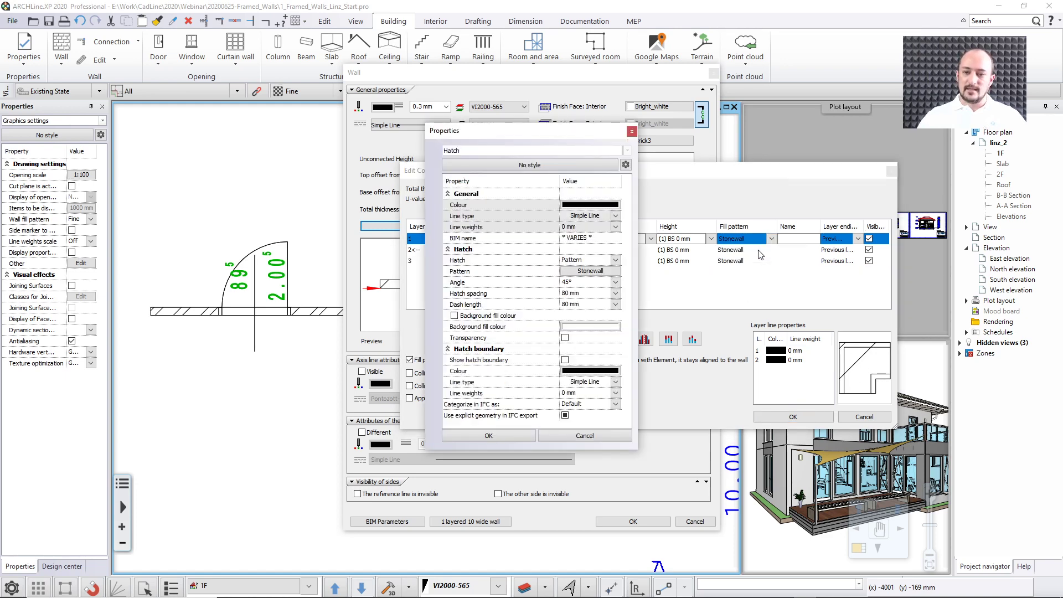
left_click(603, 272)
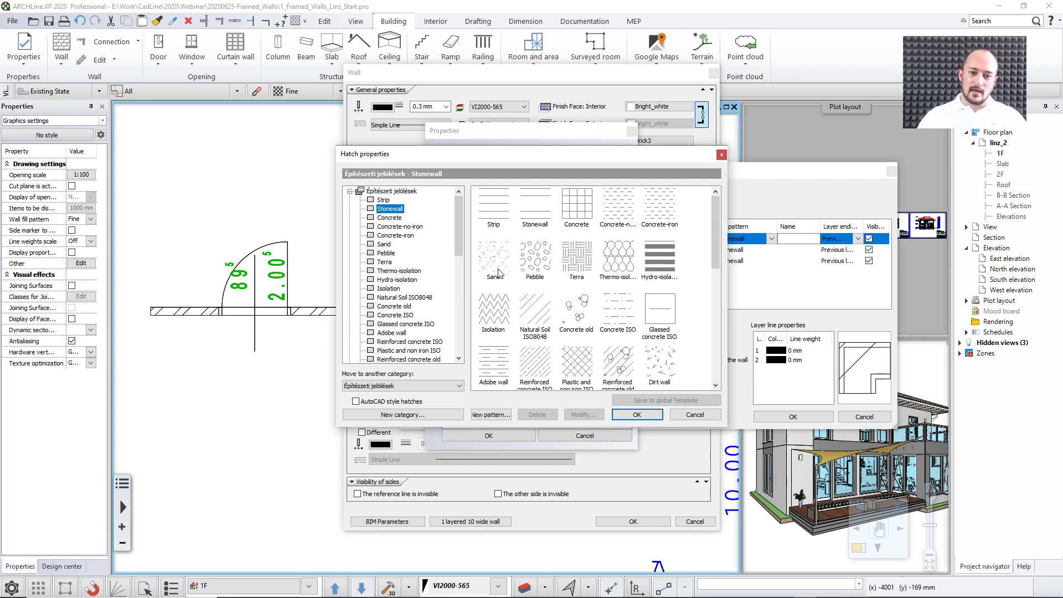
left_click(497, 259)
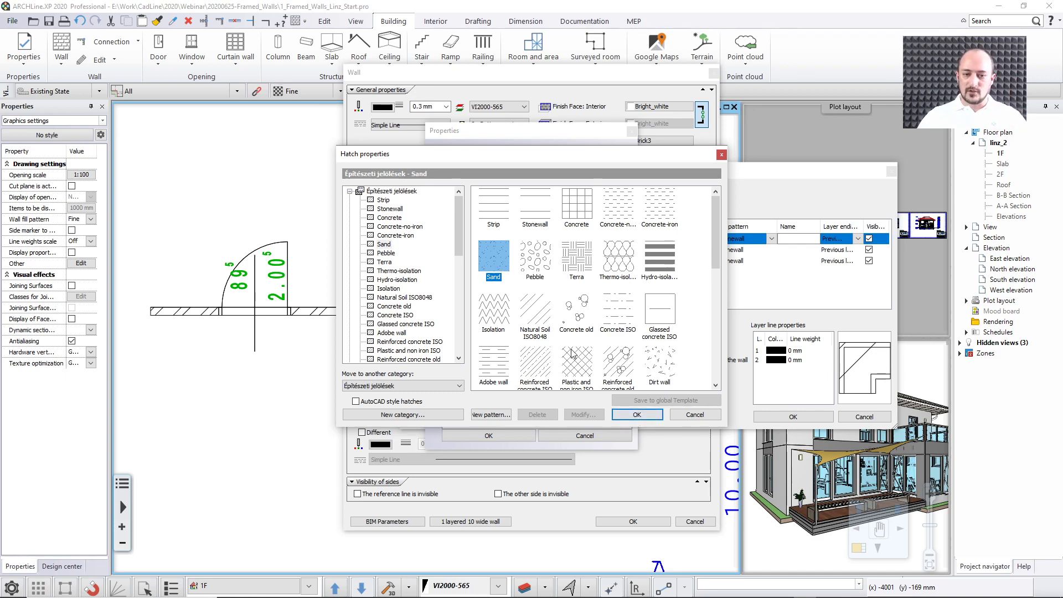
left_click(637, 416)
left_click(507, 434)
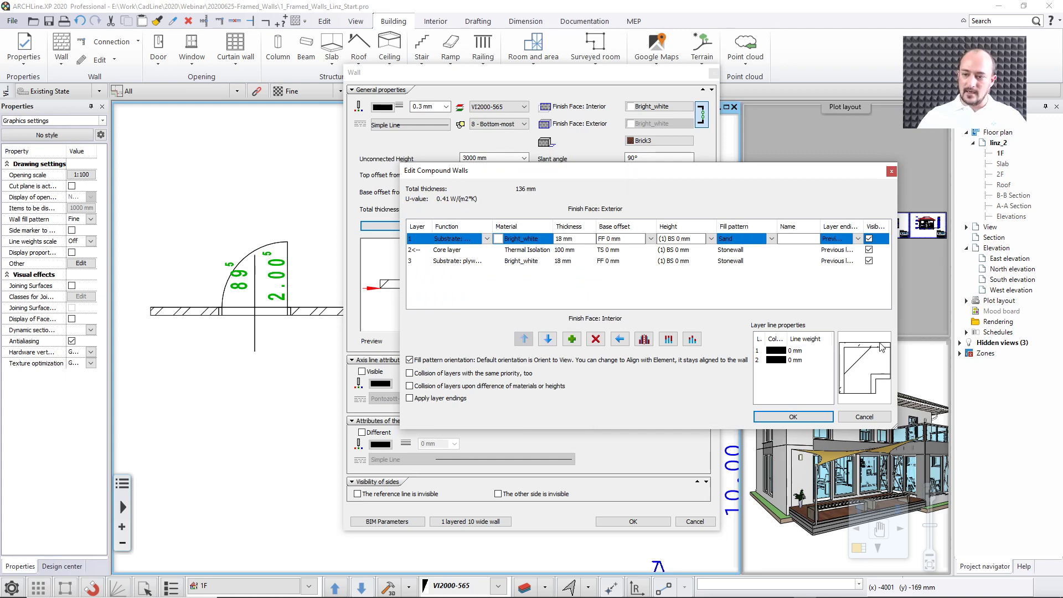
Set the fill pattern of substrate layer 3 to the Sand hatch.
left_click(740, 261)
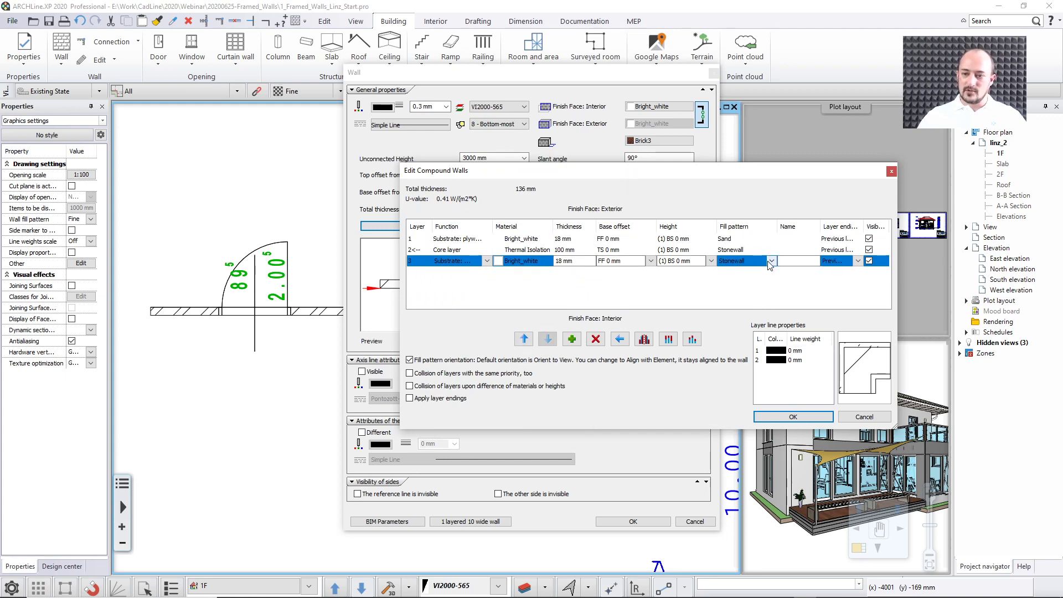
left_click(772, 260)
left_click(745, 279)
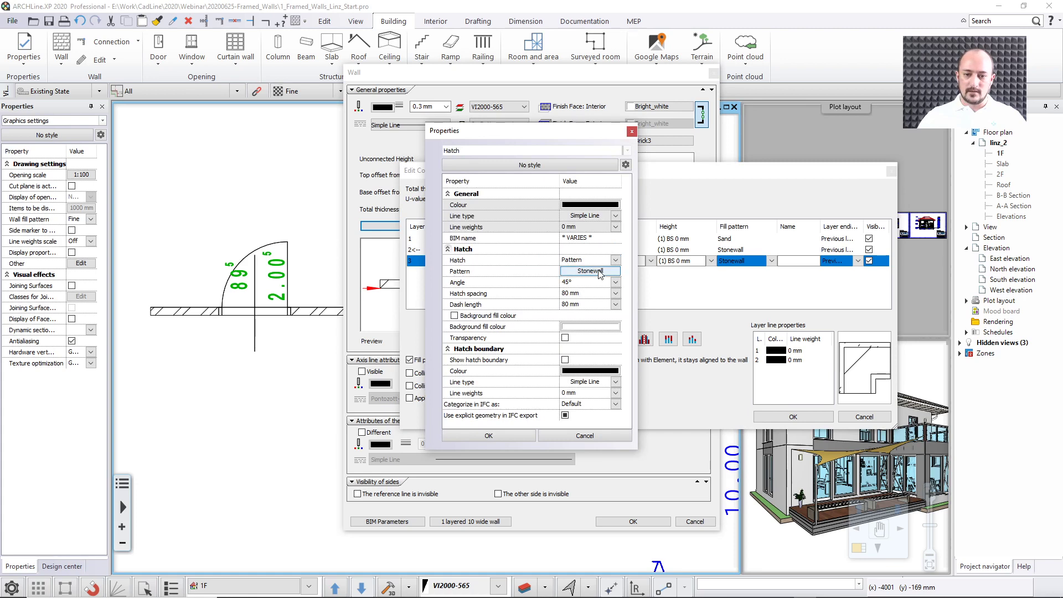
left_click(591, 271)
left_click(487, 261)
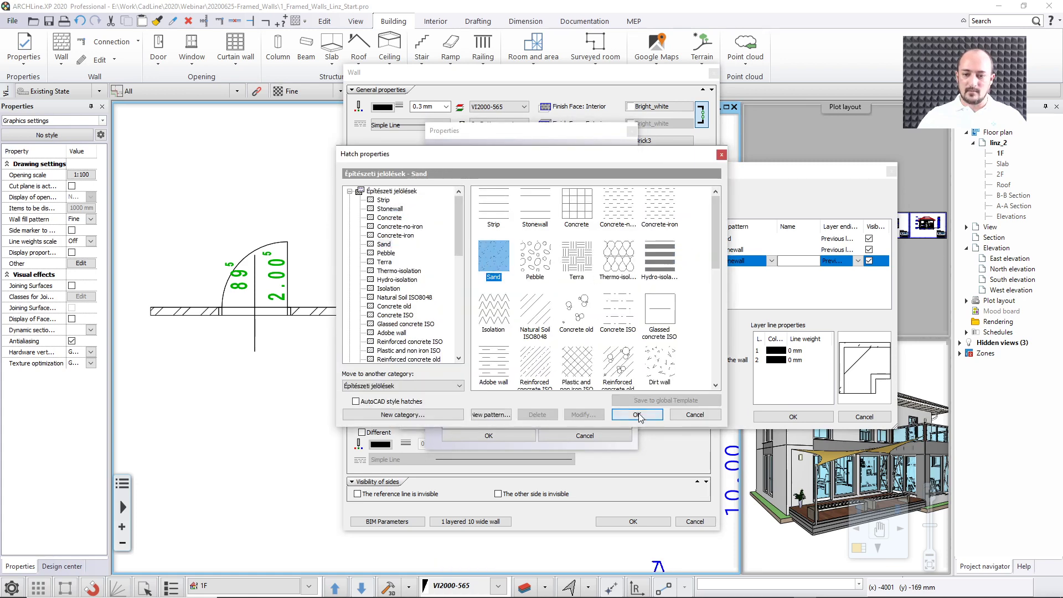
left_click(639, 417)
left_click(507, 434)
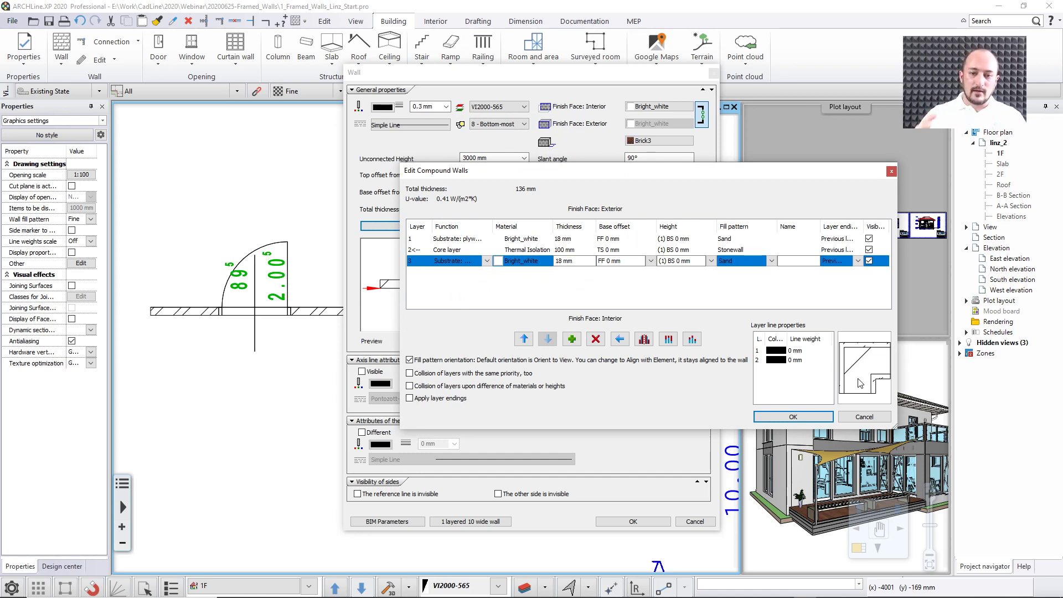
Set the core layer's fill pattern to the Thermo-isolation hatch and apply the compound structure to the wall on the floor plan.
left_click(739, 250)
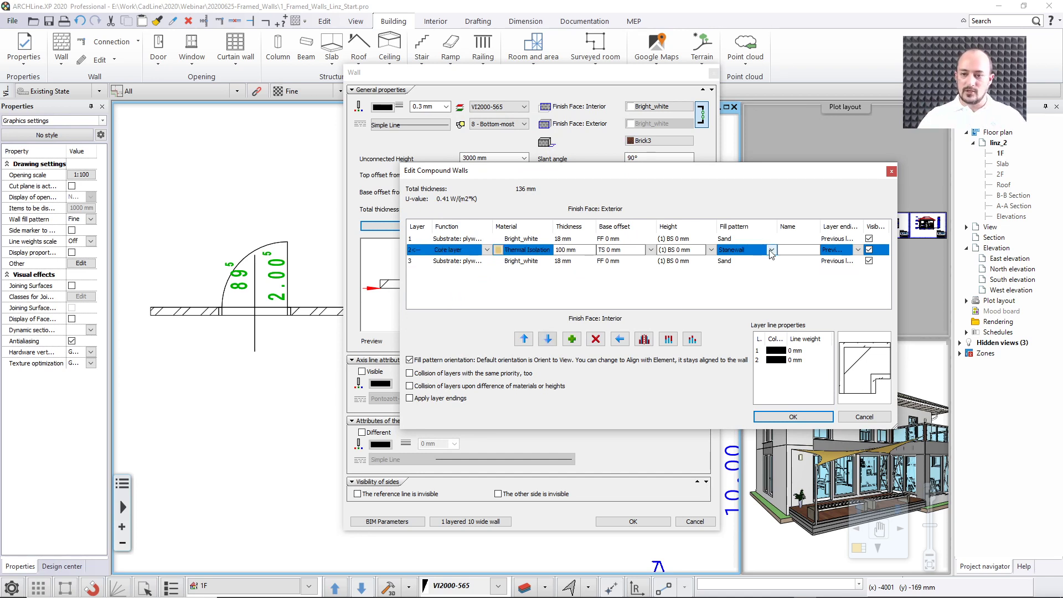
left_click(745, 250)
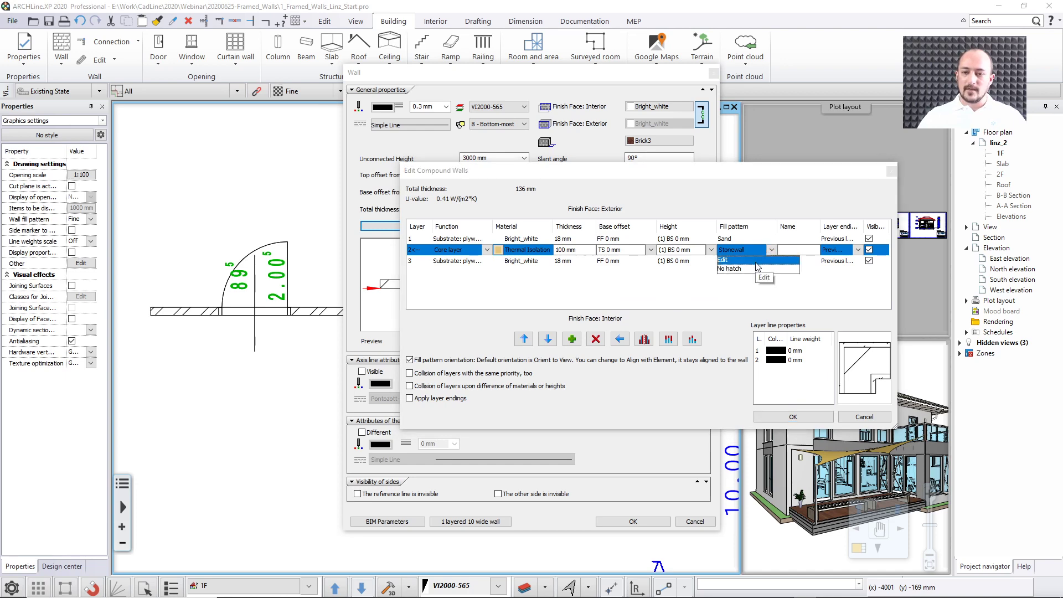
left_click(757, 262)
left_click(590, 271)
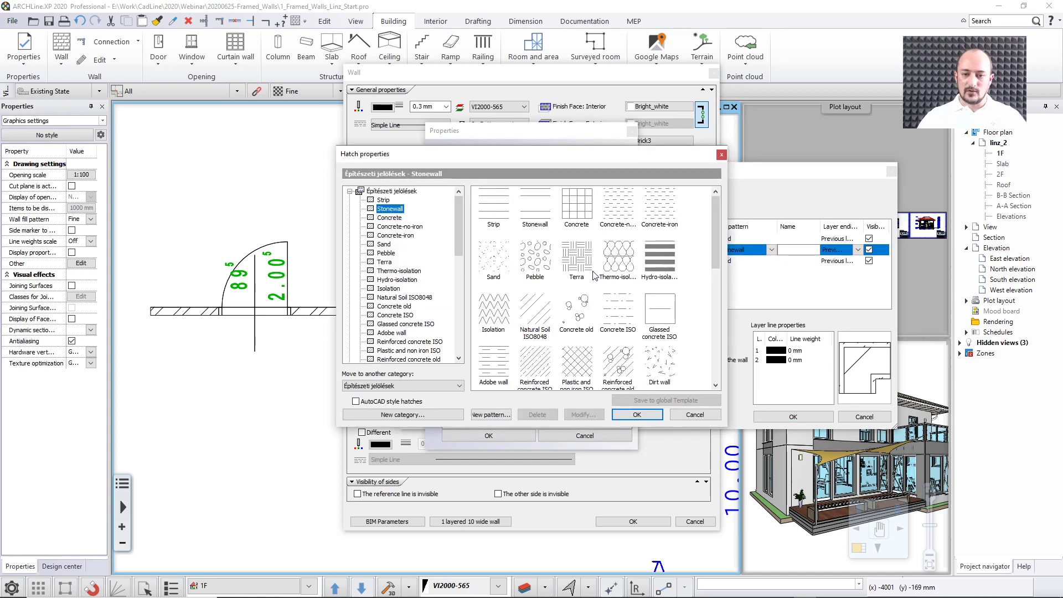
left_click(624, 263)
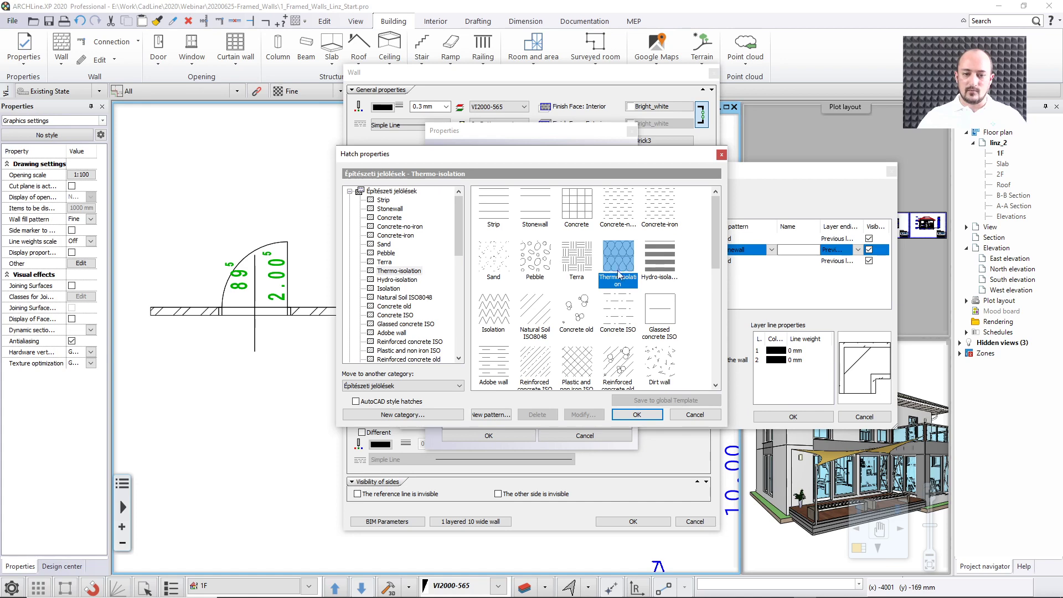
left_click(636, 416)
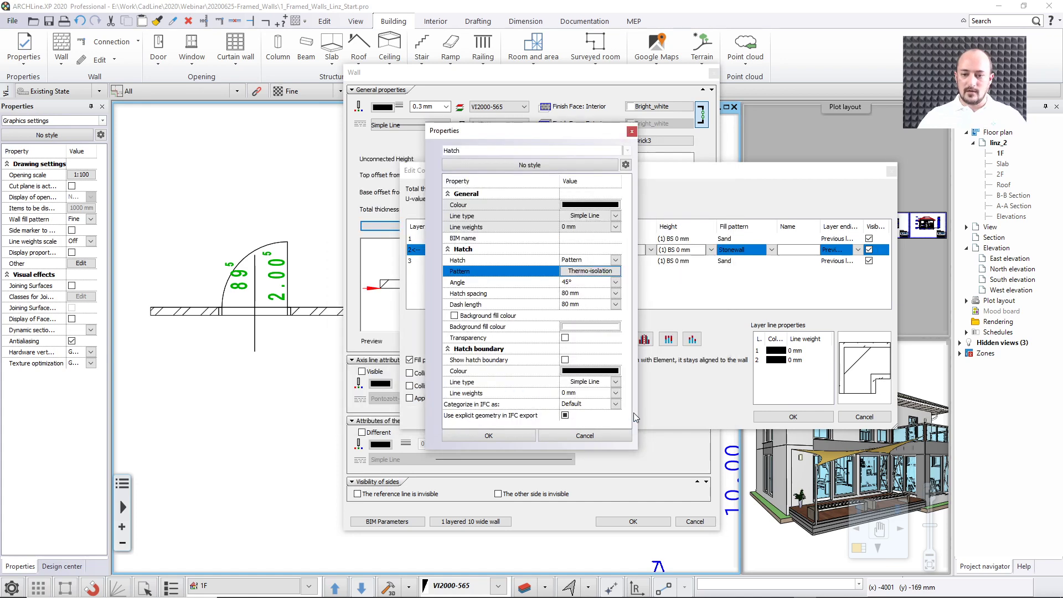
left_click(511, 435)
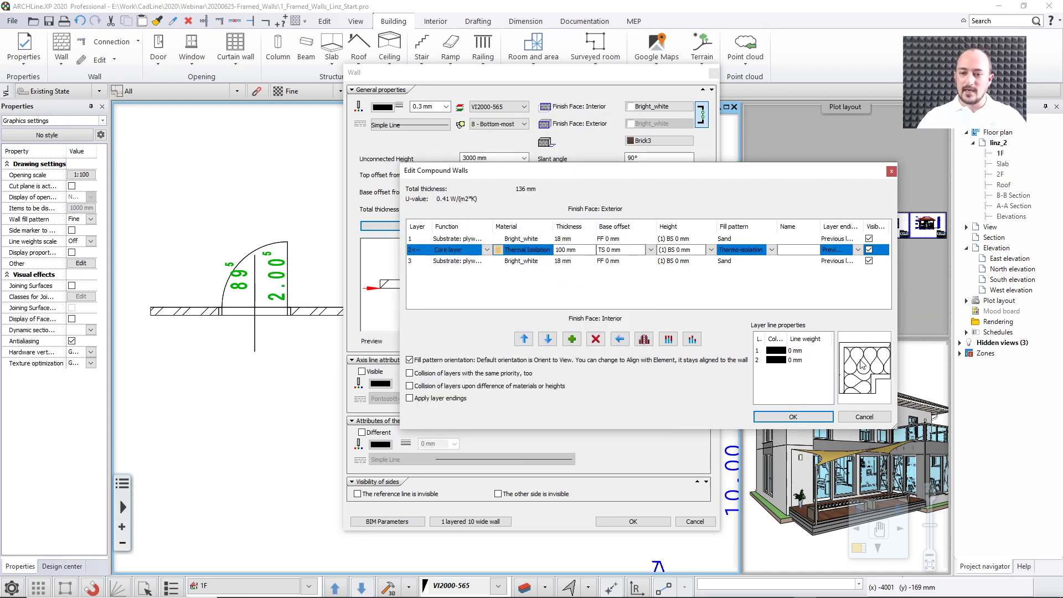
left_click(798, 417)
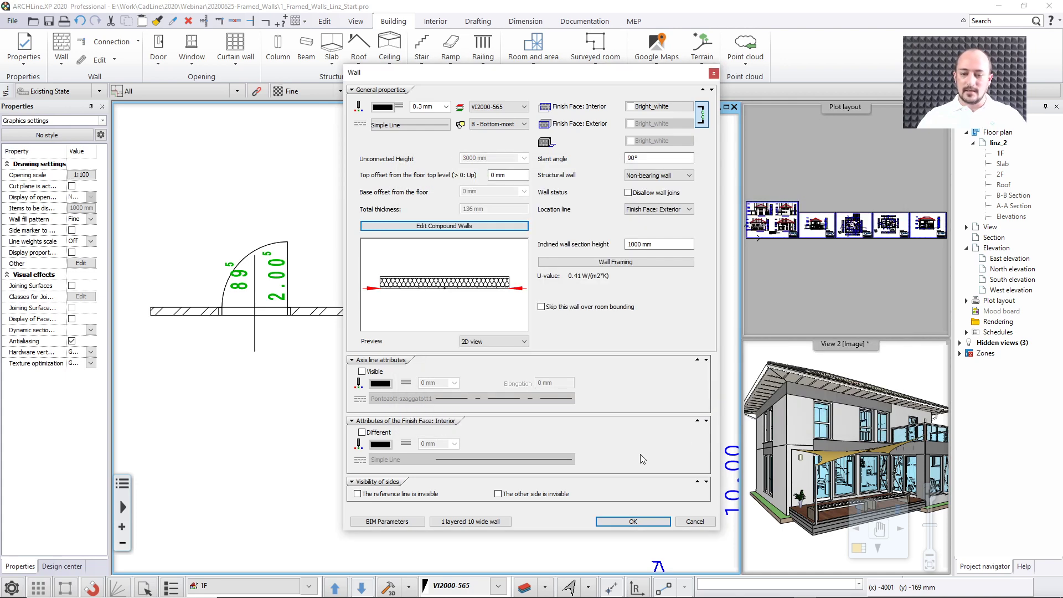
left_click(633, 522)
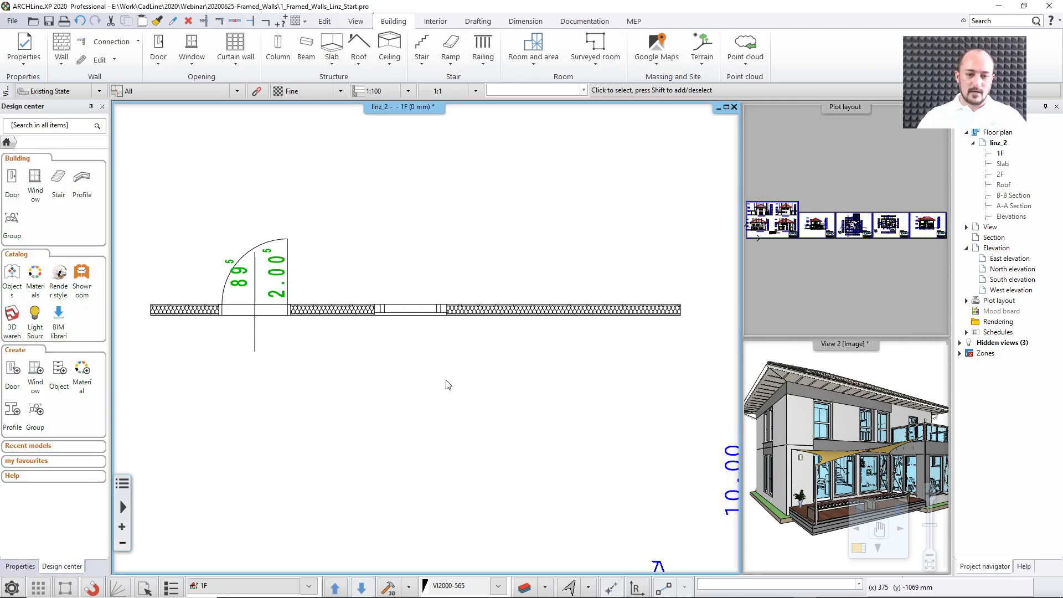
middle_click_drag(422, 350, 393, 351)
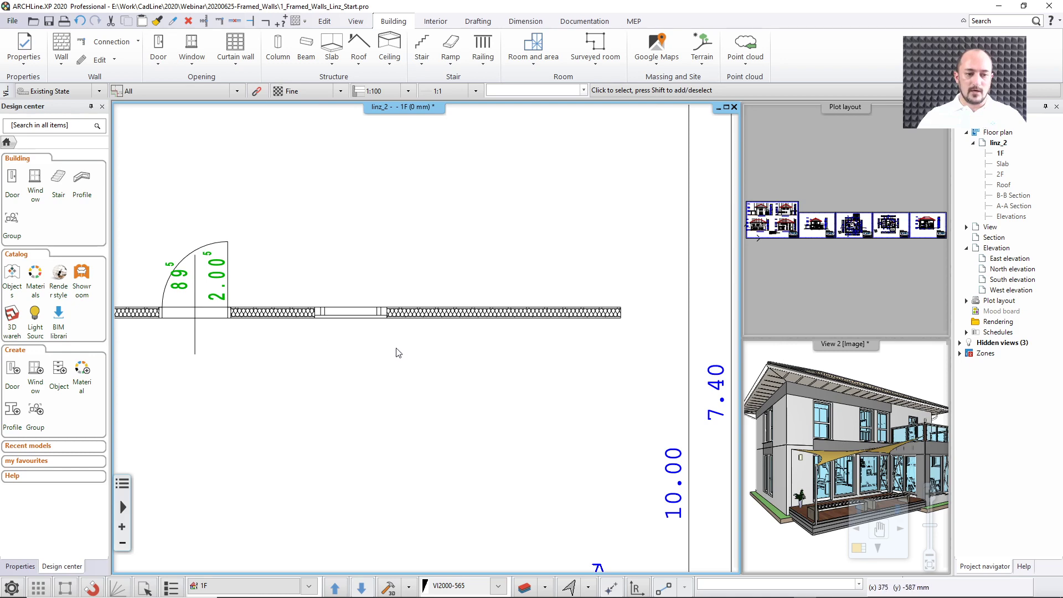
Examine the compound layers of the framed interior wall below the Office in the floor plan.
scroll(405, 310, "down", 3)
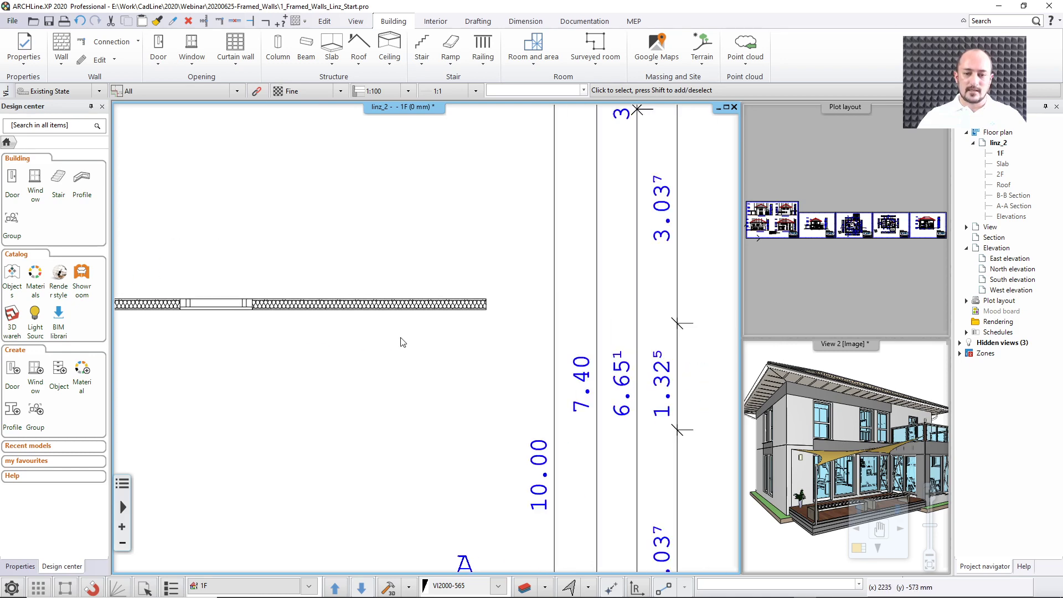
scroll(492, 336, "up", 5)
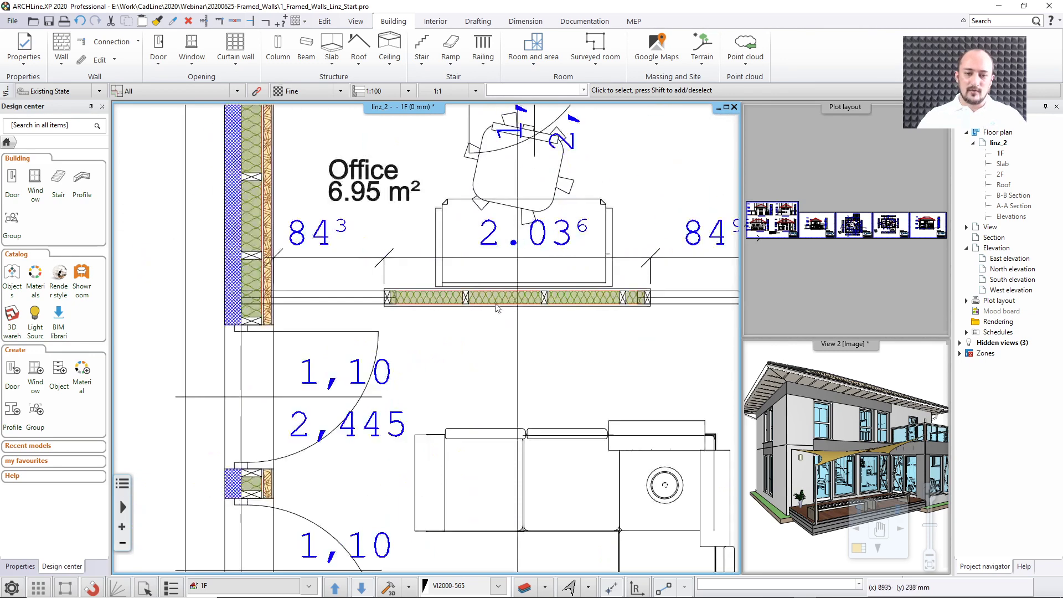
left_click(493, 303)
left_click(518, 342)
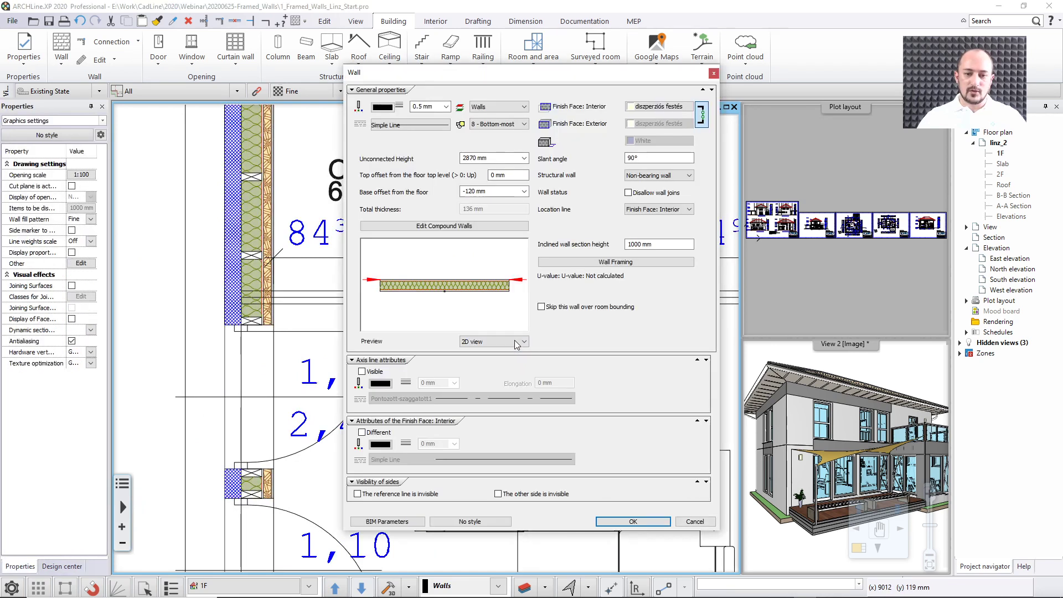
left_click(475, 227)
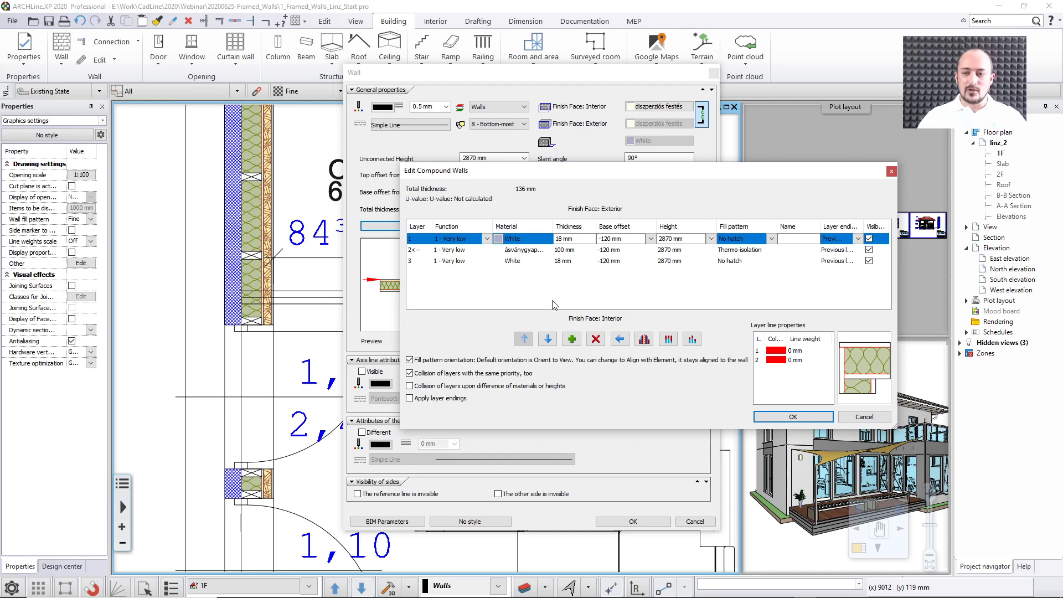
left_click(866, 418)
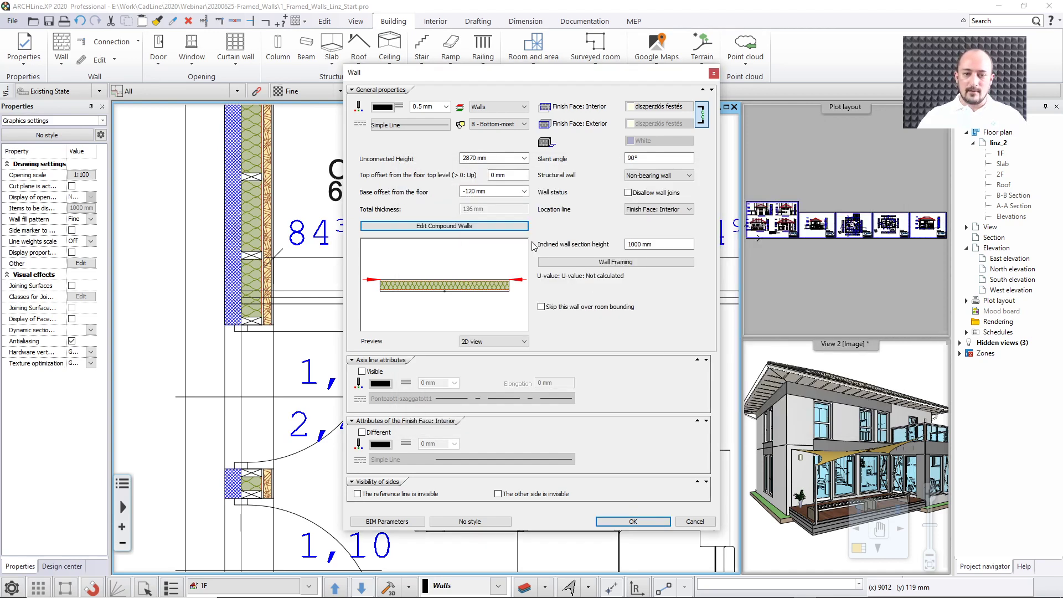
Try to set the function of layer 2 in the Office wall's compound structure to Core layer.
left_click(502, 227)
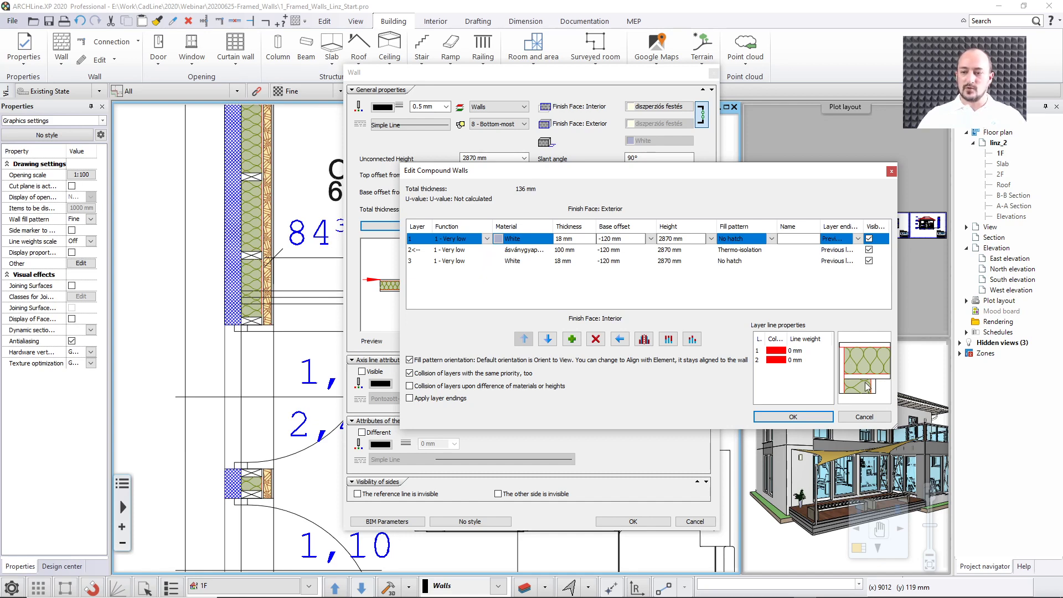
left_click(488, 250)
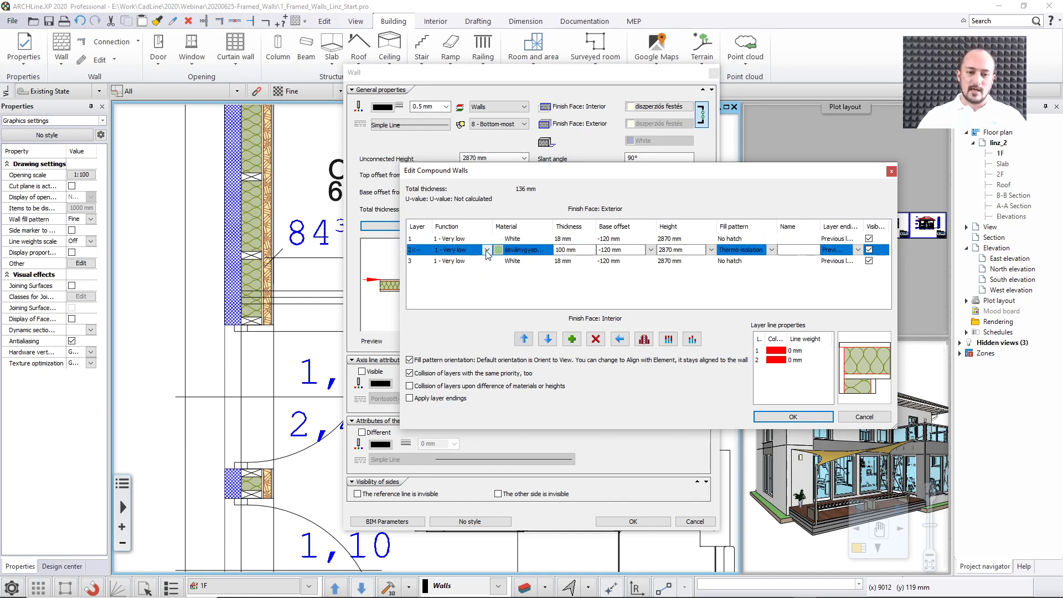
left_click(487, 250)
left_click(468, 259)
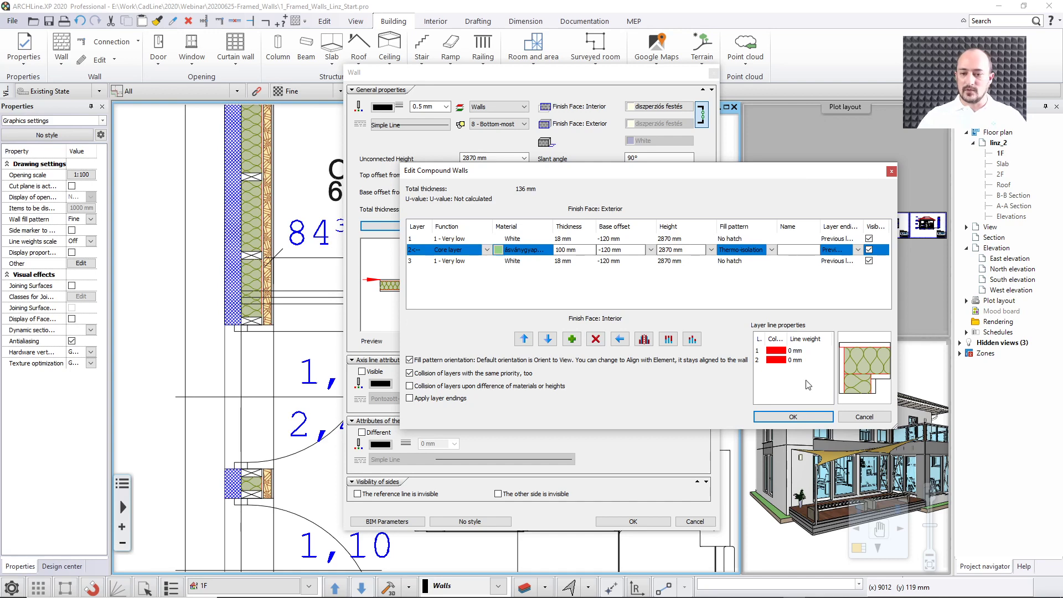
left_click(865, 417)
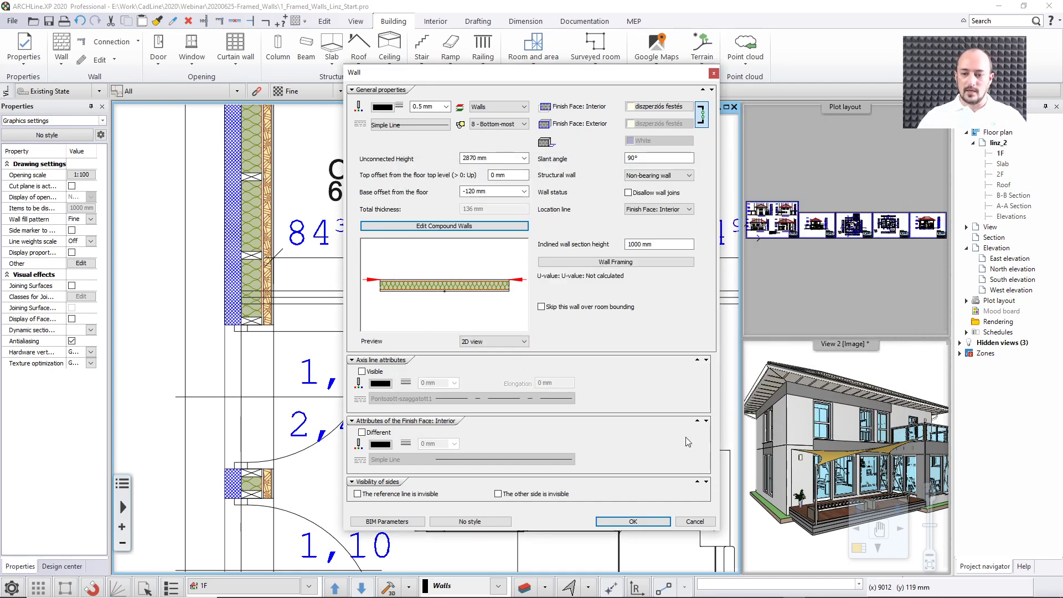
left_click(695, 522)
Examine the new wall with its door and window on the floor plan and in the 3D view.
scroll(430, 344, "down", 1)
middle_click_drag(333, 348, 485, 340)
scroll(486, 341, "down", 1)
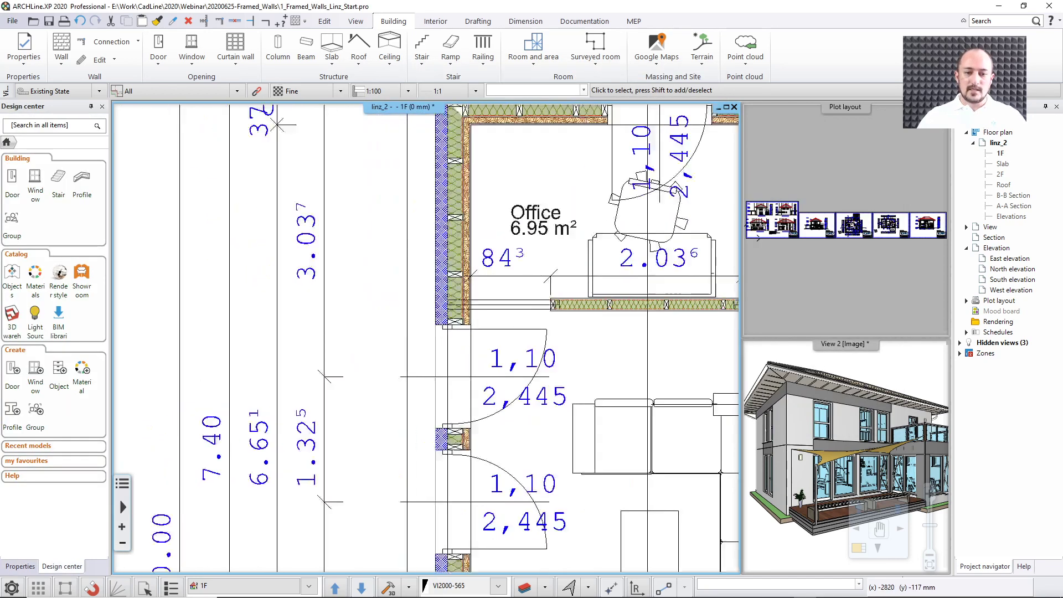
middle_click_drag(133, 341, 492, 315)
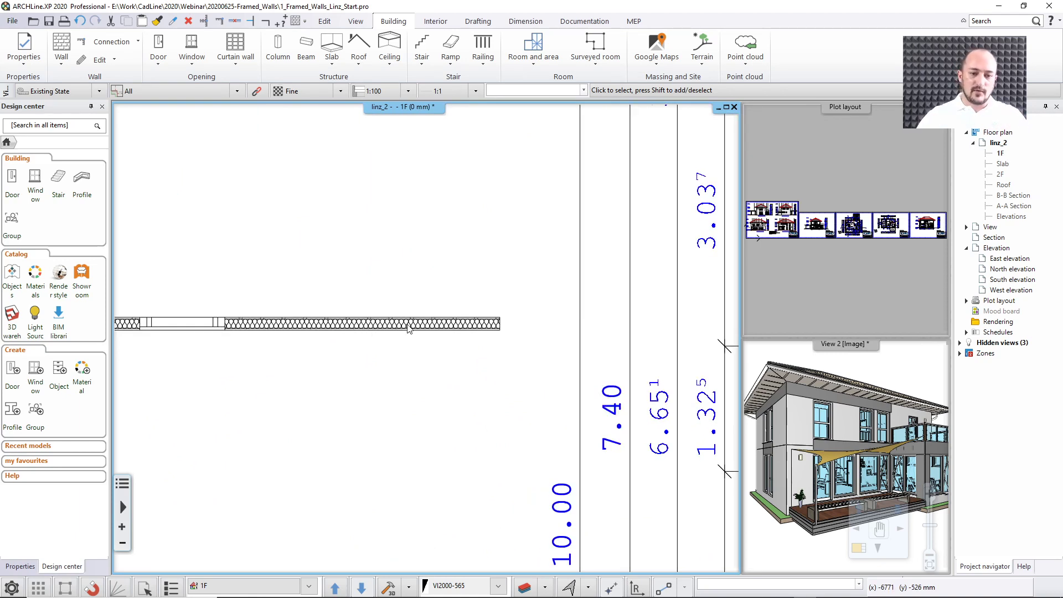
middle_click_drag(388, 328, 507, 325)
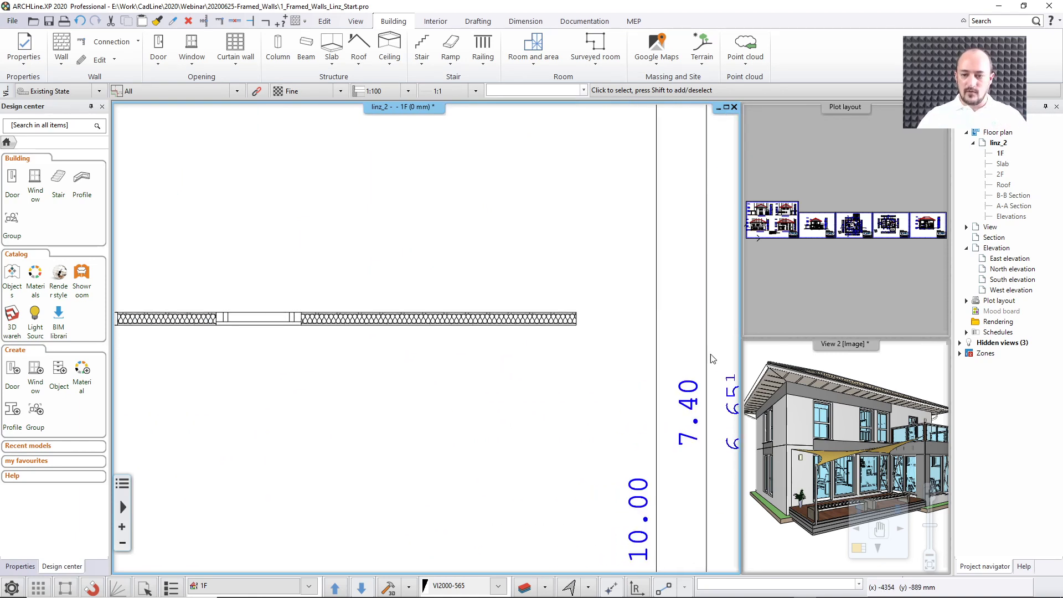
middle_click_drag(764, 451, 810, 467, "shift")
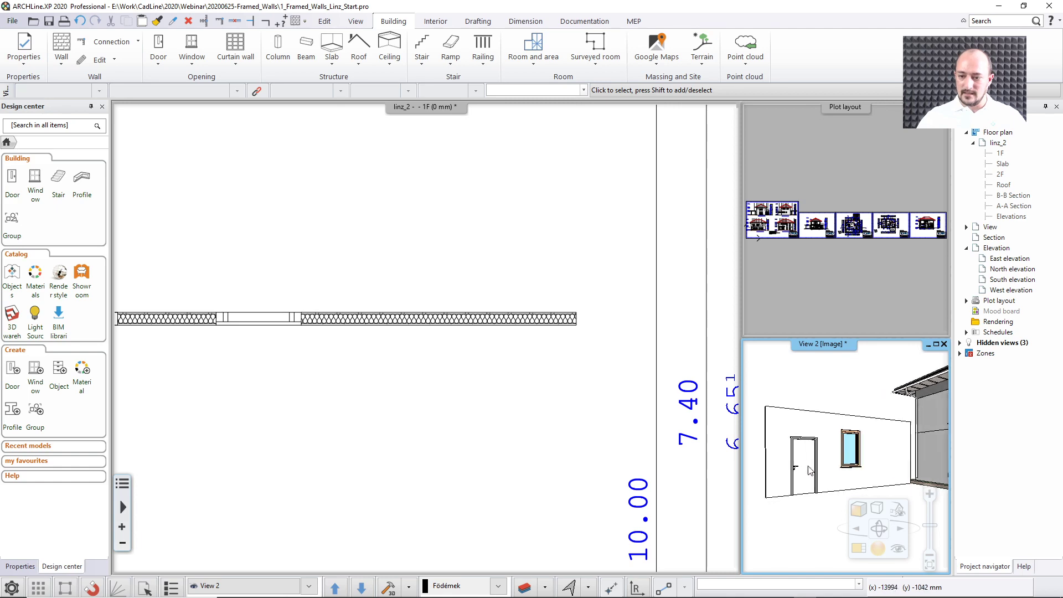
scroll(477, 371, "down", 5)
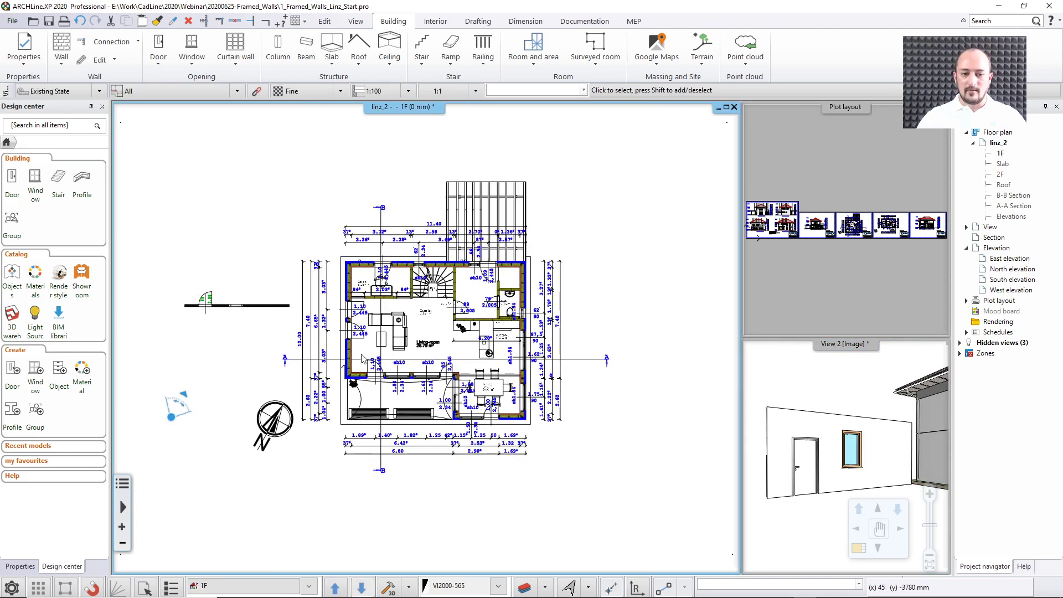
scroll(461, 337, "up", 3)
scroll(461, 337, "up", 5)
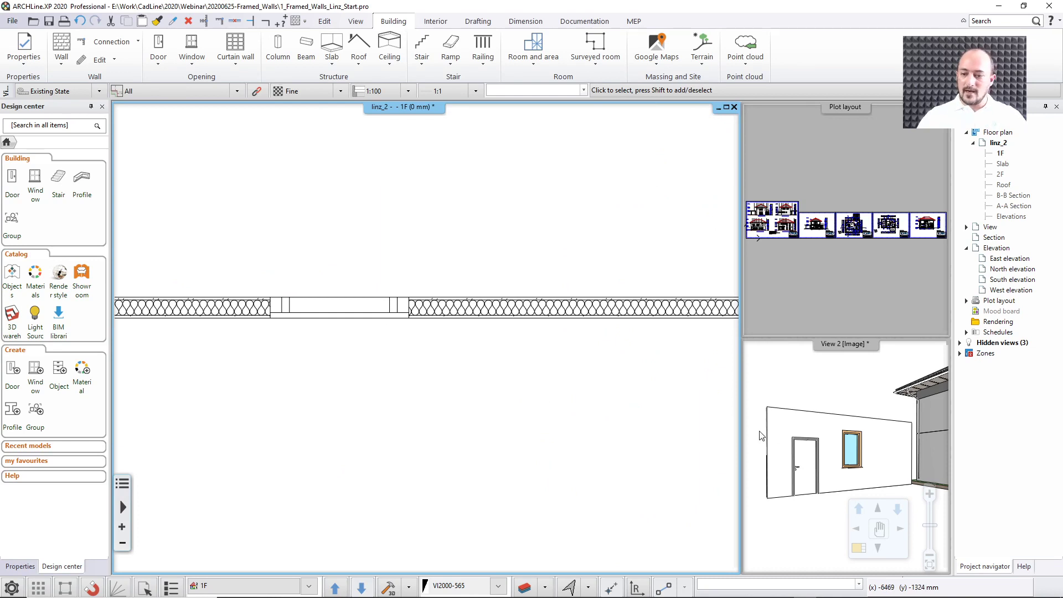
left_click(785, 430)
left_click(785, 431)
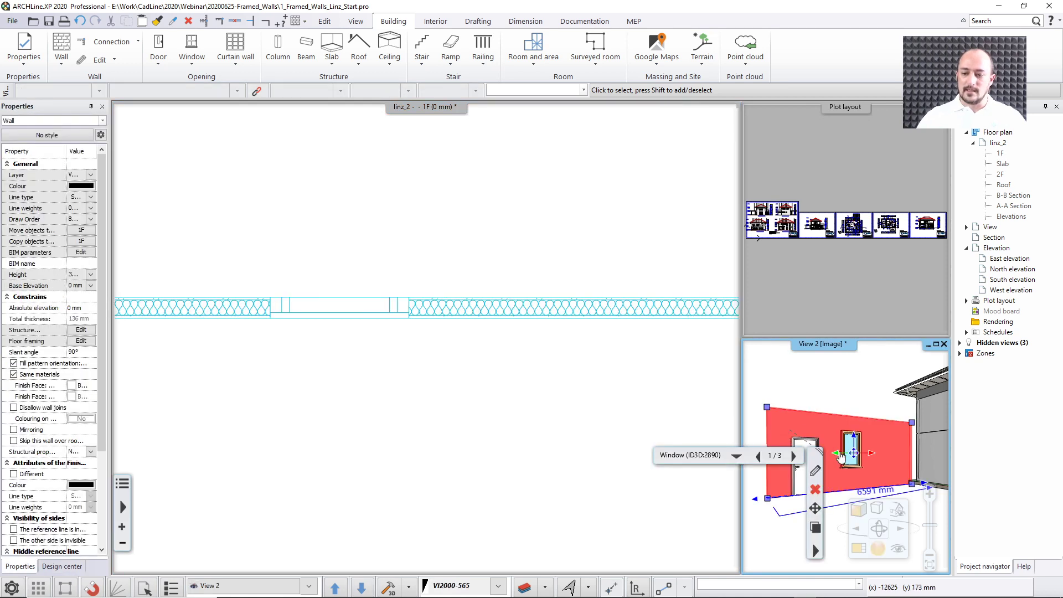
left_click(545, 379)
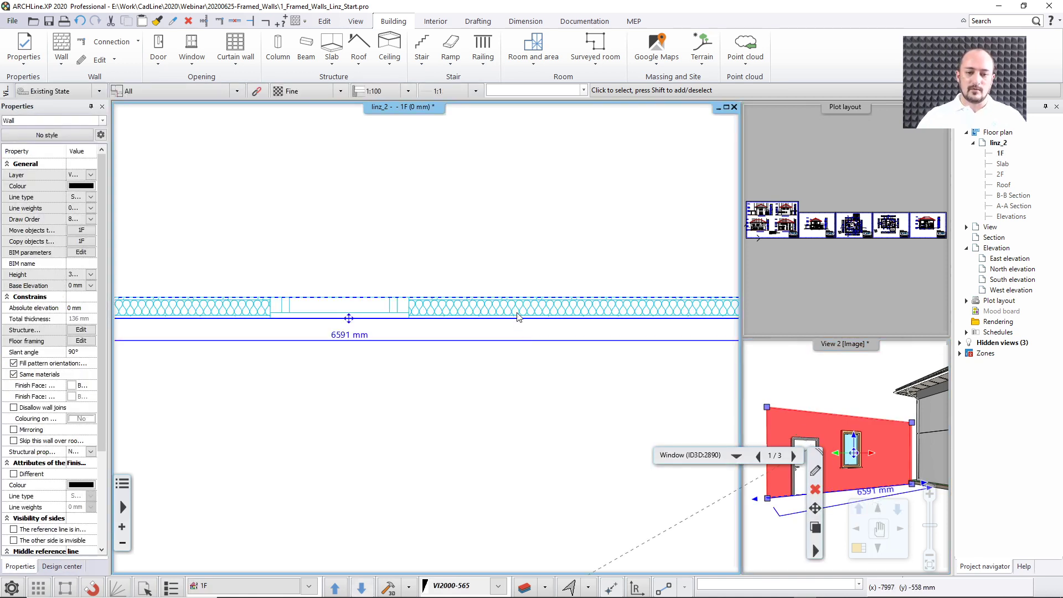
Open the wall framing settings of the new three-layer wall.
left_click(516, 309)
left_click(543, 350)
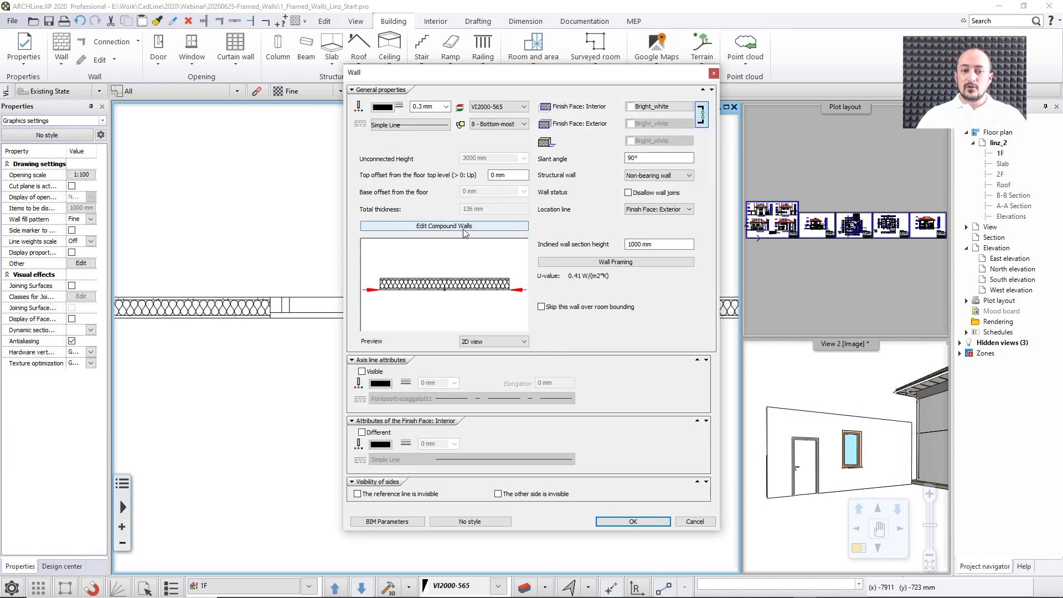
left_click(600, 265)
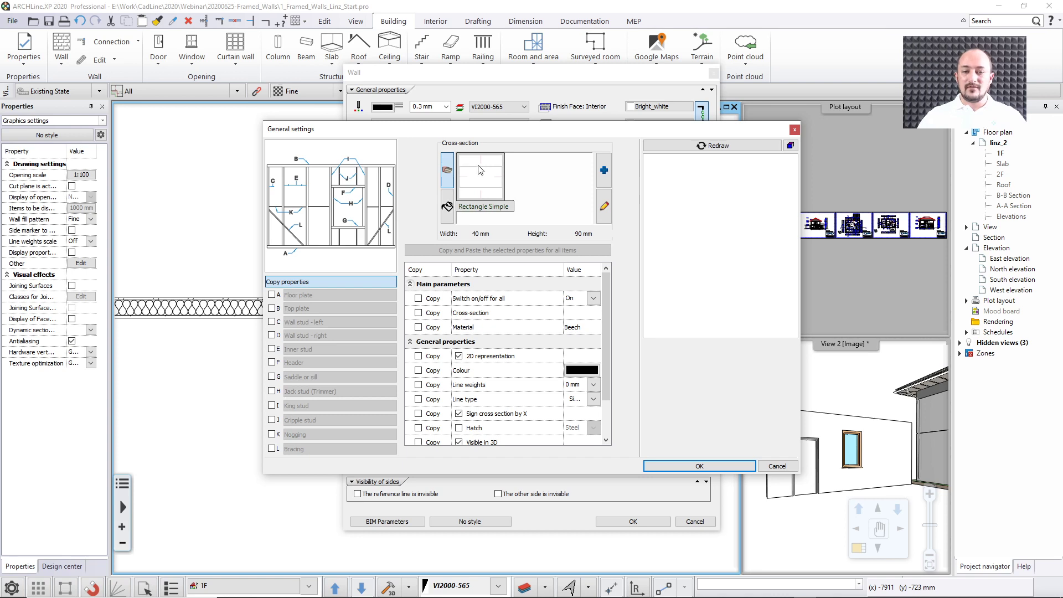
Examine the default general profiles in the profile library that are available as framing cross-sections.
left_click(604, 170)
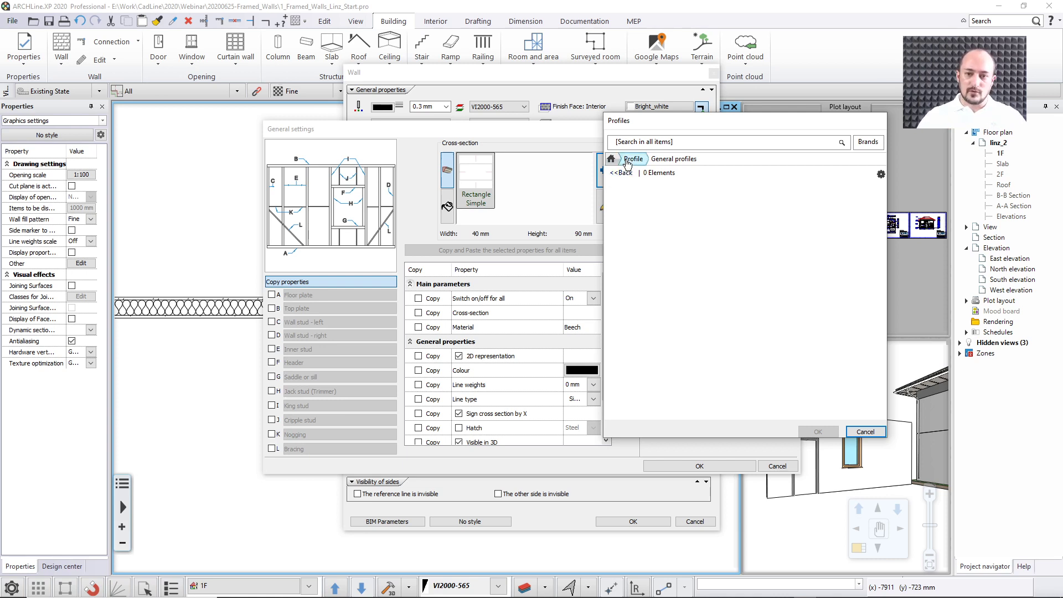
left_click(627, 160)
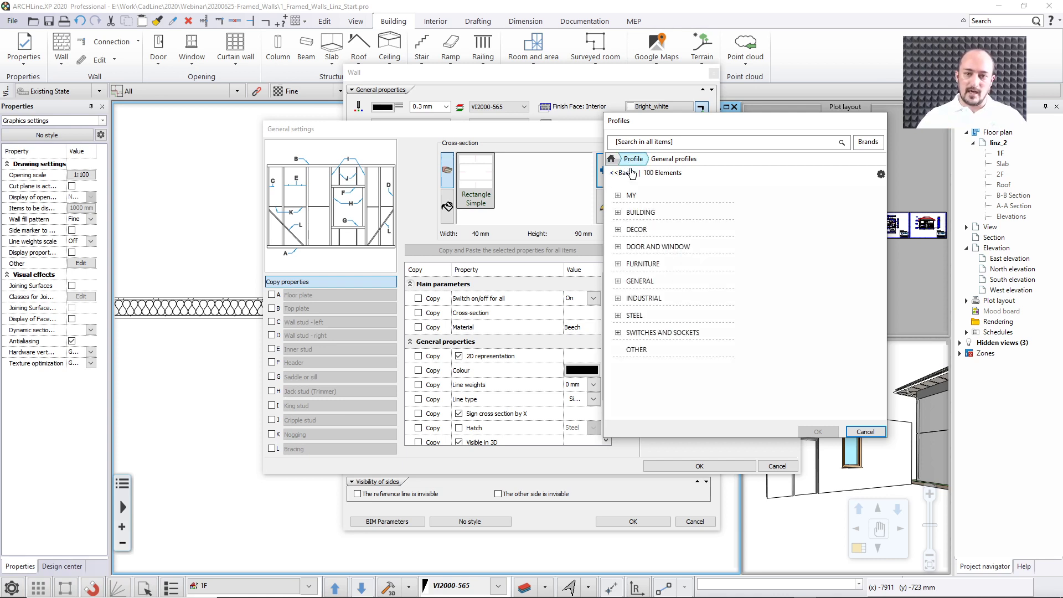
left_click(641, 280)
left_click(643, 300)
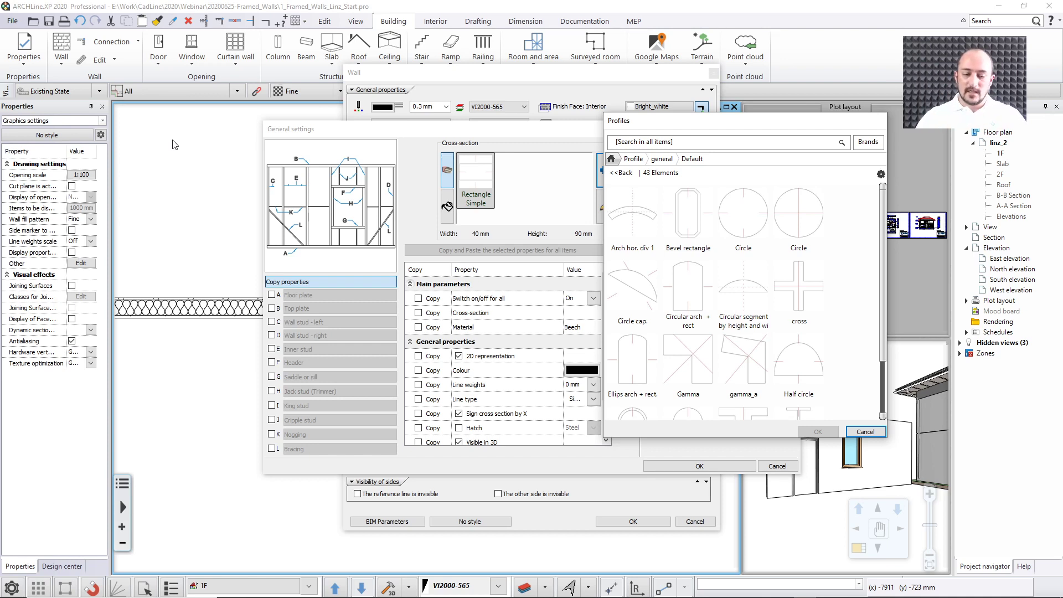
left_click(864, 432)
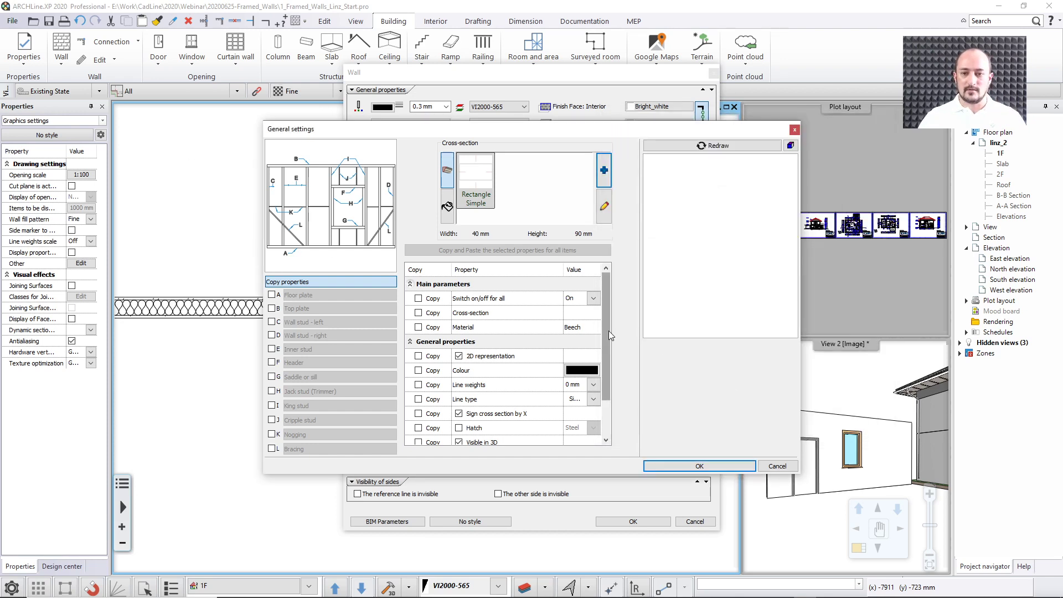
Examine the material and profile choices for the frame members in the general framing settings.
left_click(448, 207)
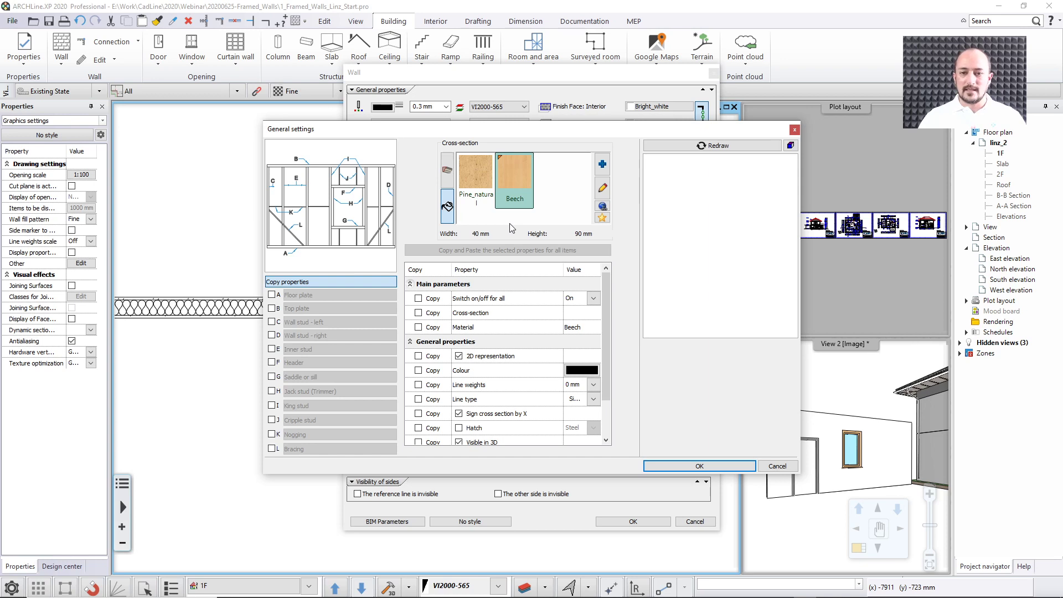
left_click(448, 170)
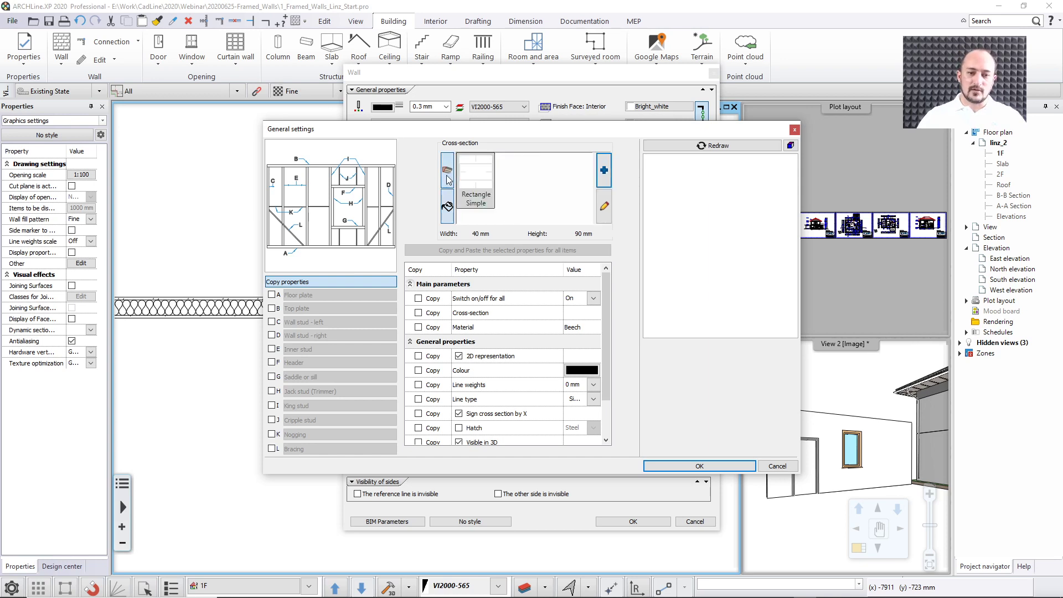
left_click(447, 206)
left_click(448, 170)
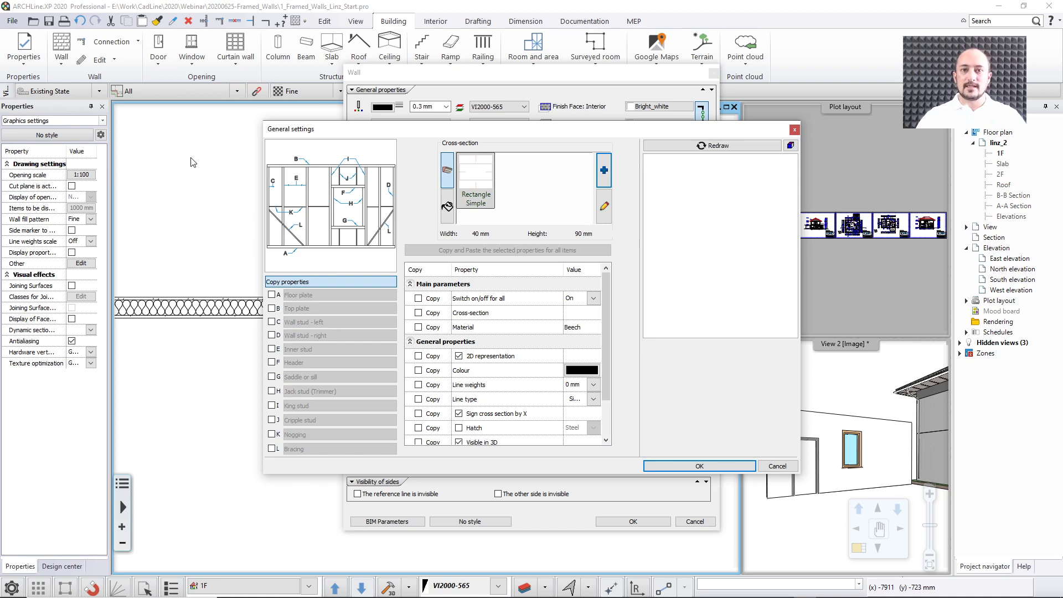
Enable the floor plate in the wall framing and review its cross-section, material and 3D visibility settings.
left_click(272, 295)
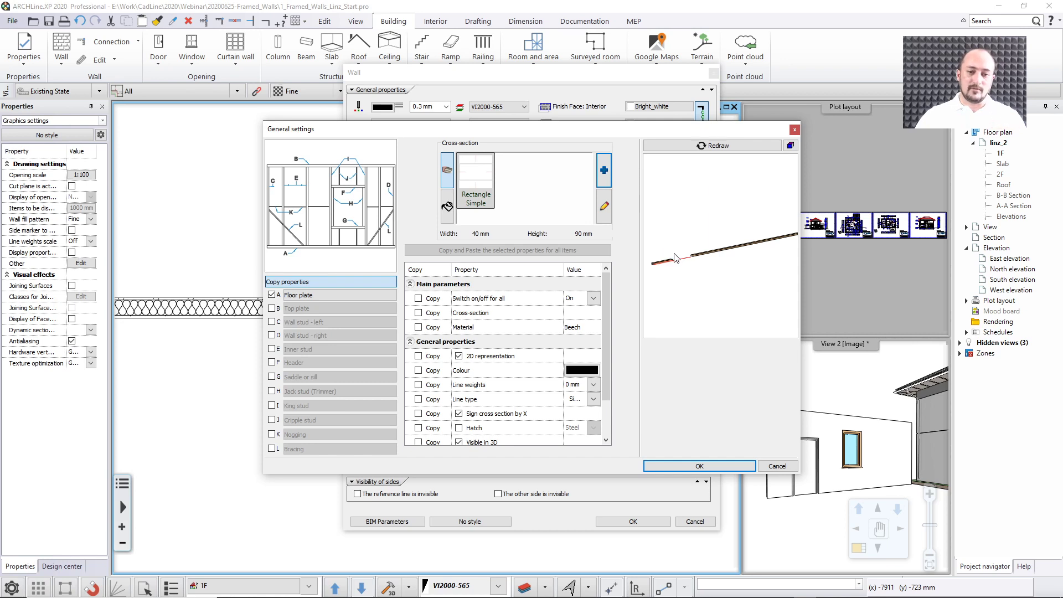
left_click(339, 296)
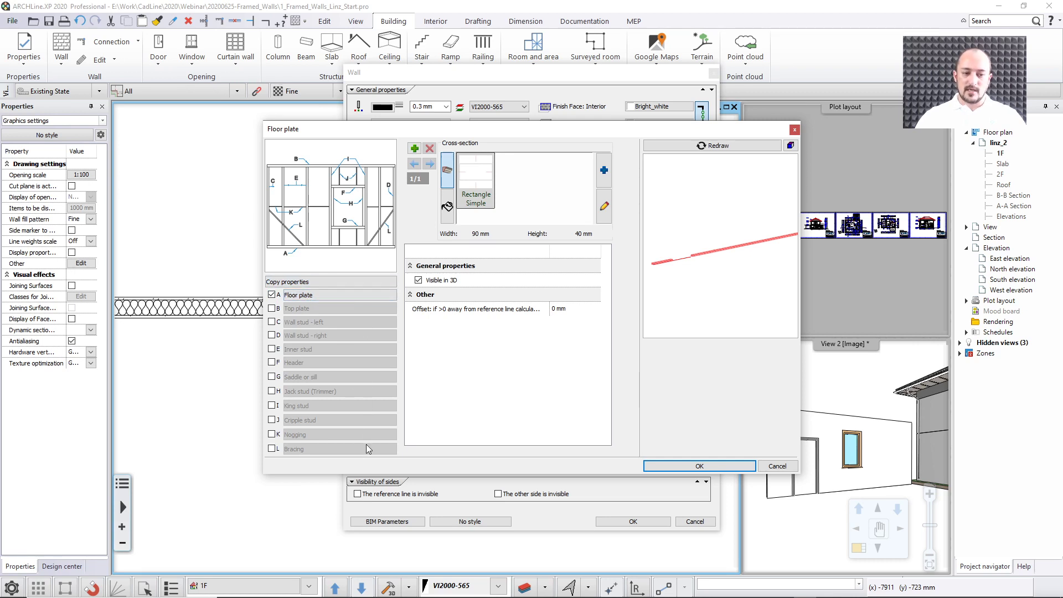
left_click(330, 295)
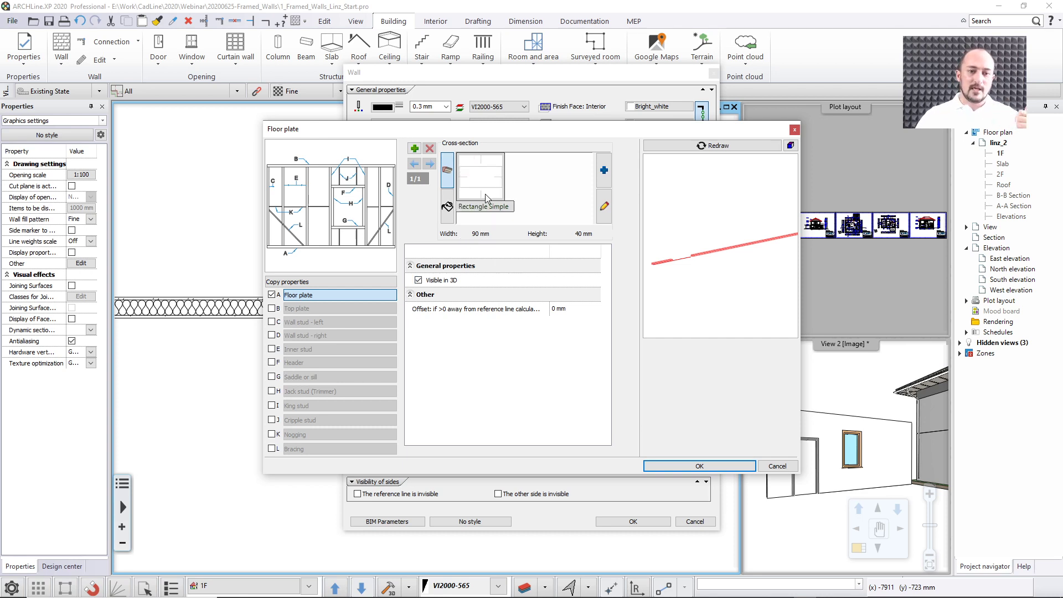
left_click(448, 207)
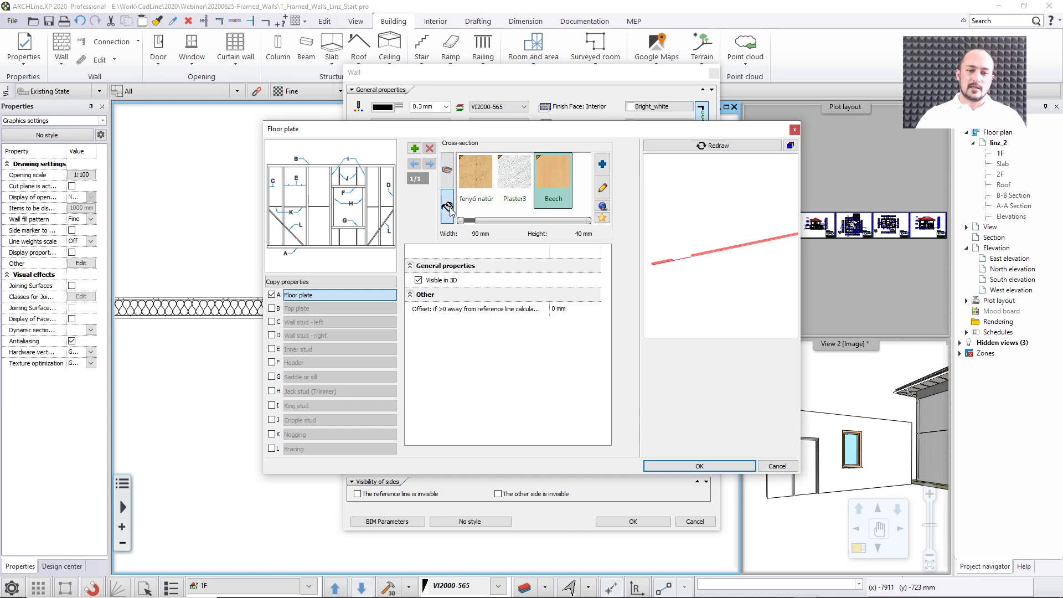
left_click(448, 171)
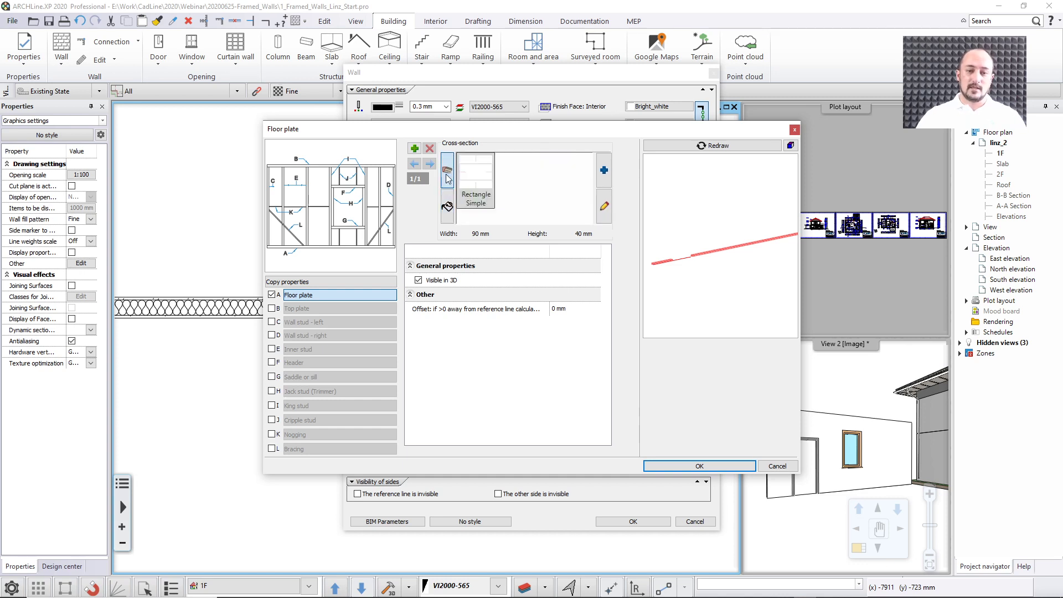
left_click(419, 282)
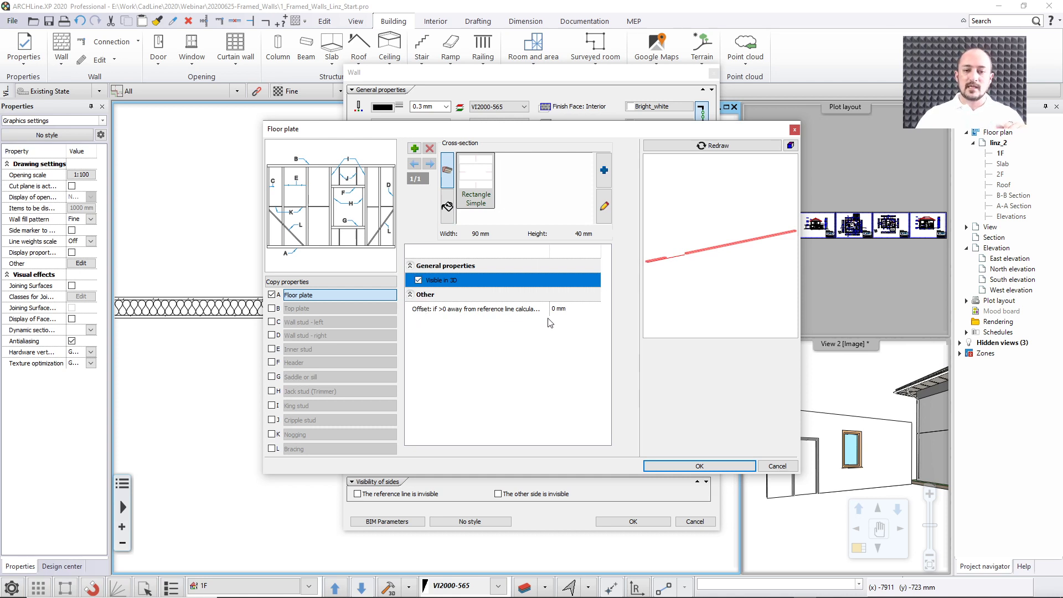
Enable the top plate and the left and right wall studs, and inspect their corner joint in the preview.
left_click(272, 309)
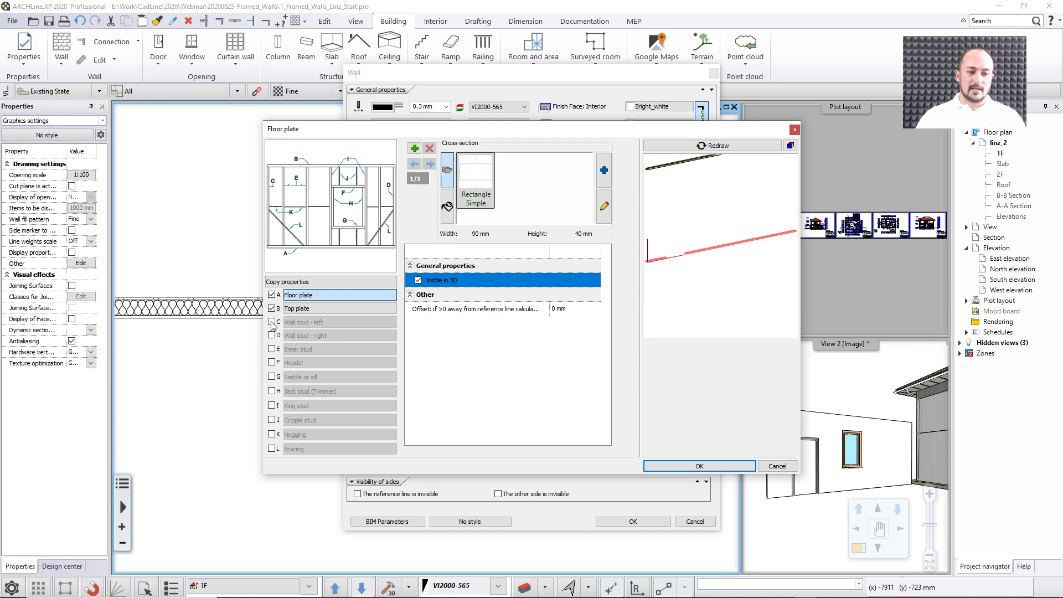
left_click(272, 322)
left_click(272, 335)
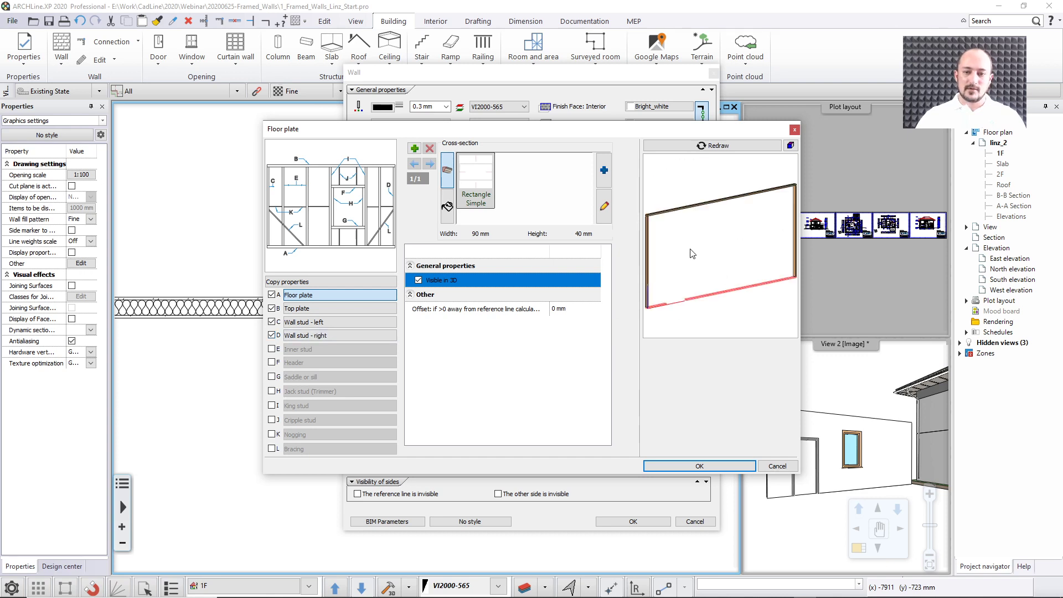
scroll(668, 238, "up", 3)
scroll(706, 229, "up", 2)
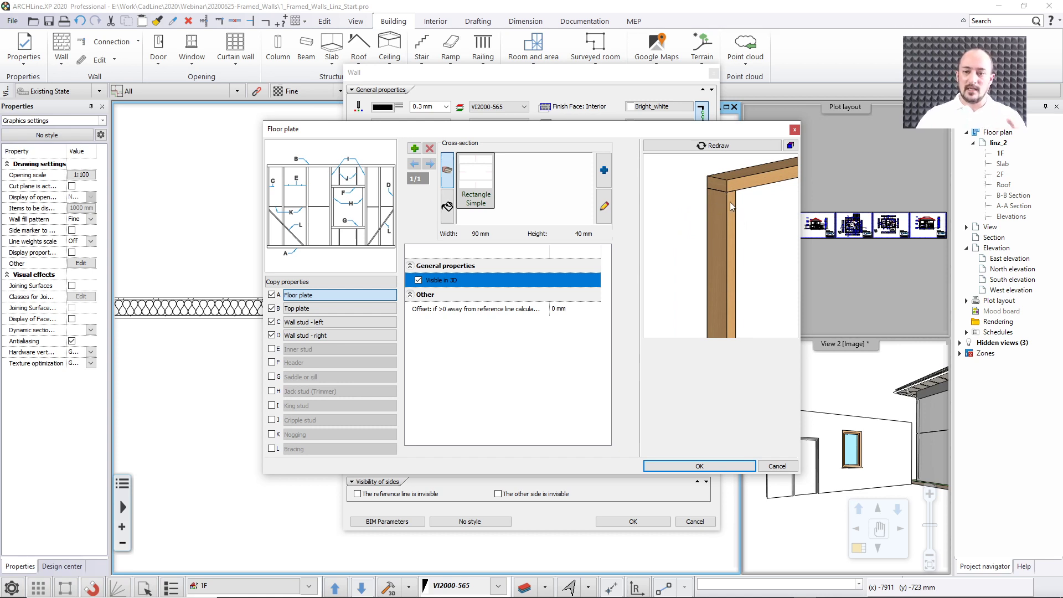
Turn off uniform 3D scaling for the general rectangular cross-section and set the profile's height to 100 mm.
scroll(729, 216, "down", 3)
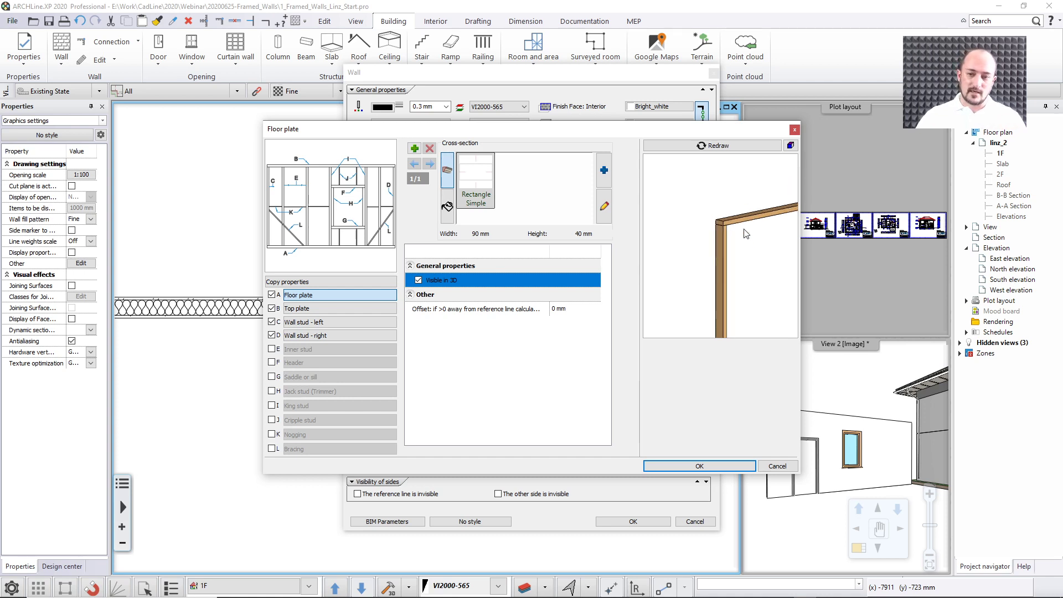
scroll(728, 243, "down", 3)
middle_click_drag(727, 241, 695, 219)
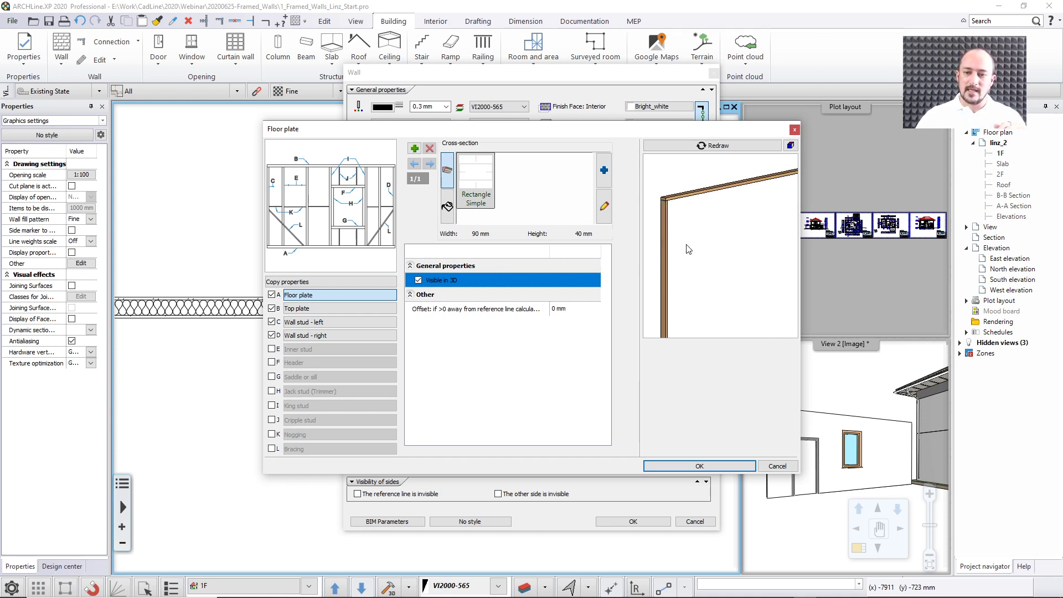
scroll(689, 250, "down", 4)
middle_click_drag(716, 276, 672, 264)
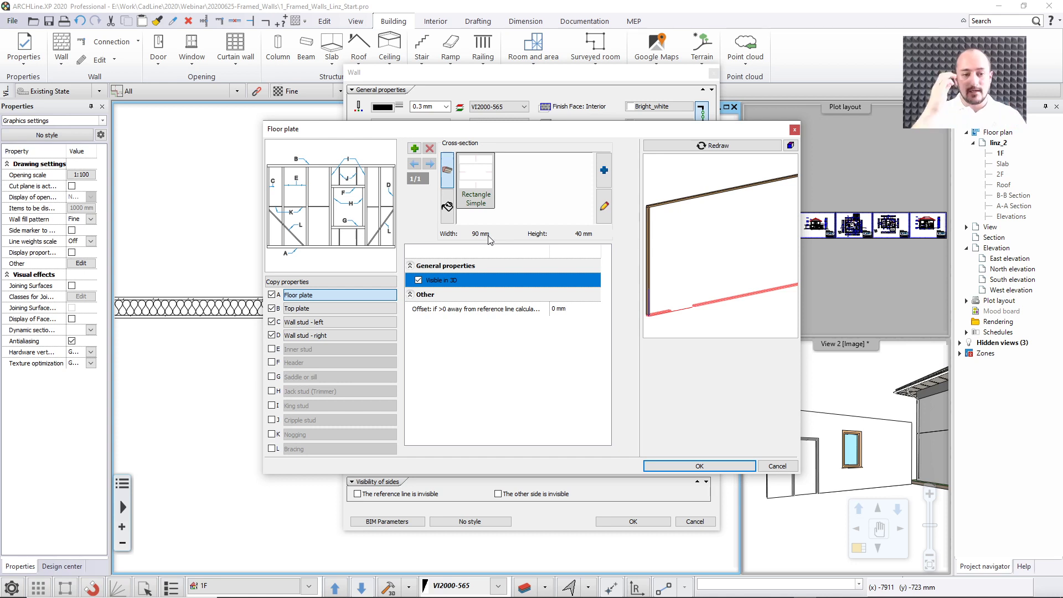
left_click(364, 283)
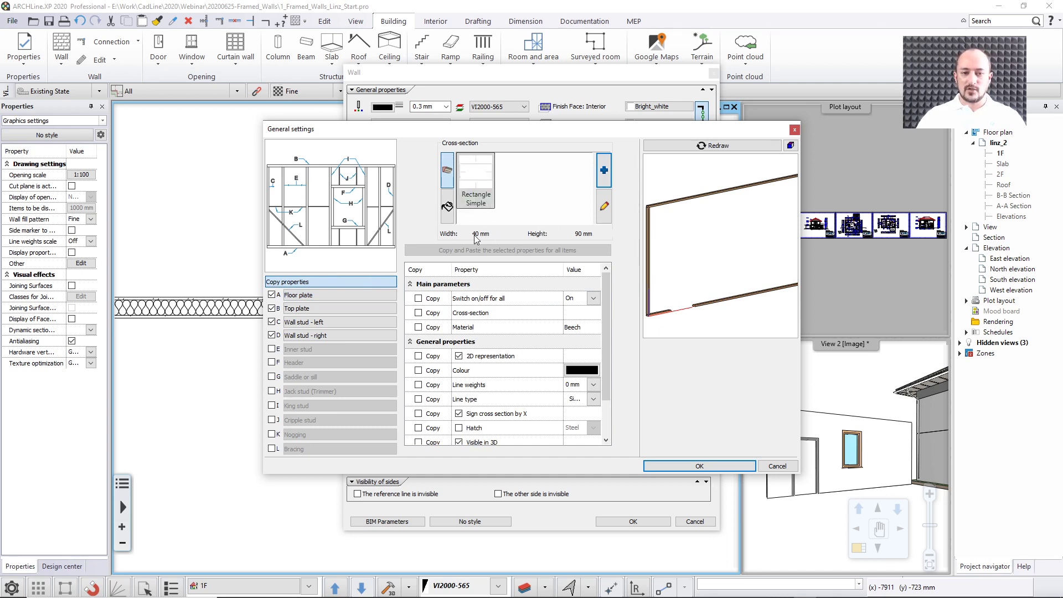
left_click(605, 207)
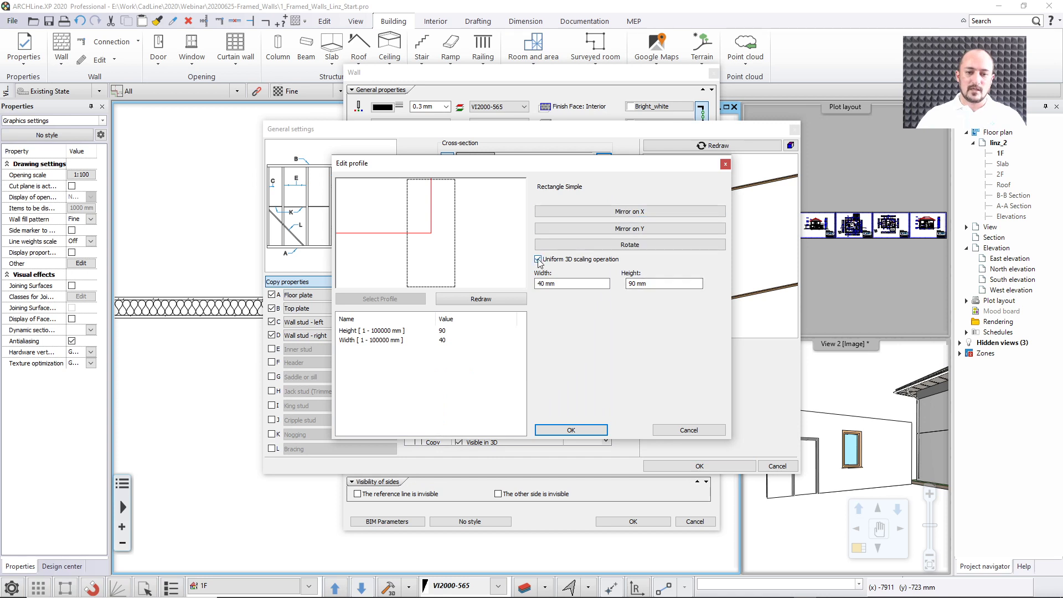
double_click(626, 283)
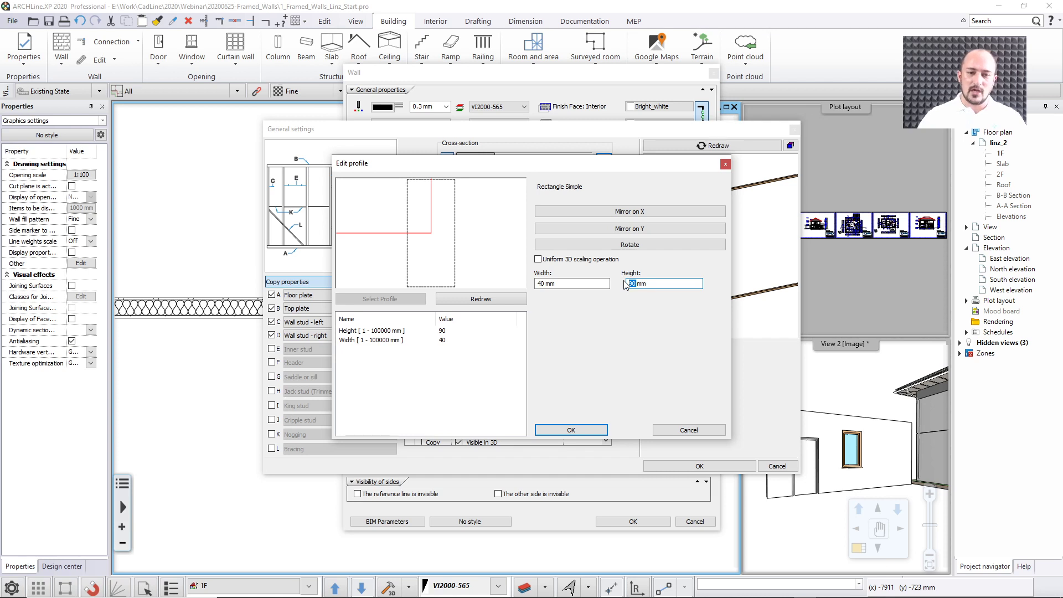
type("100")
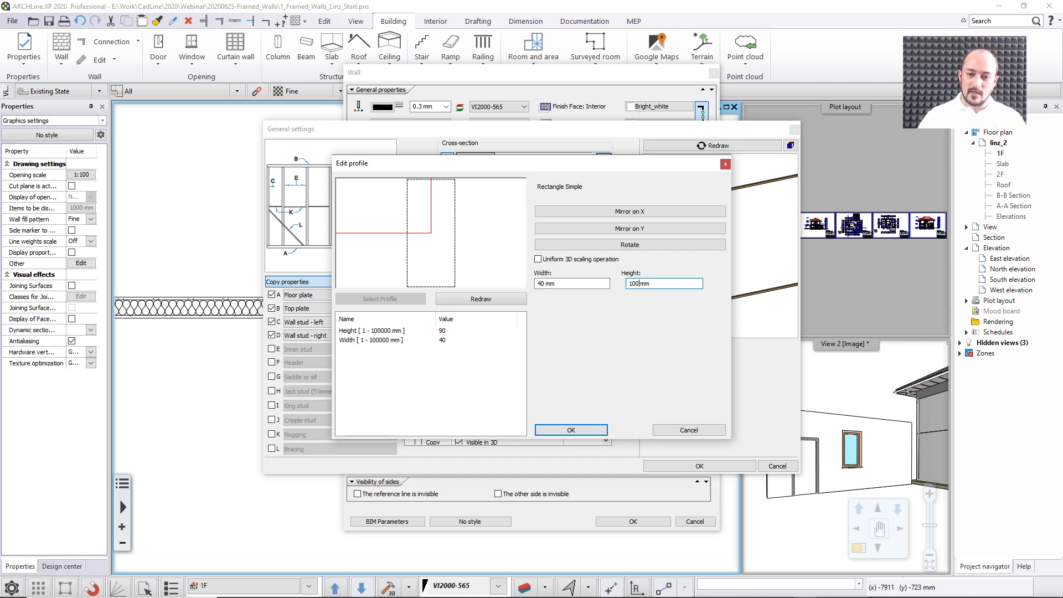
key("Tab")
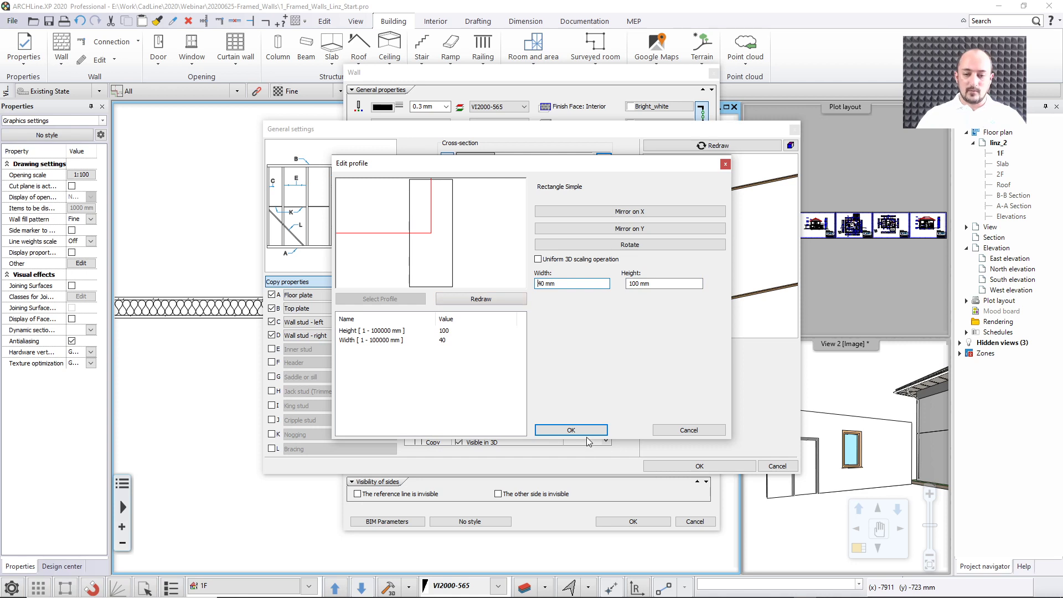
left_click(571, 430)
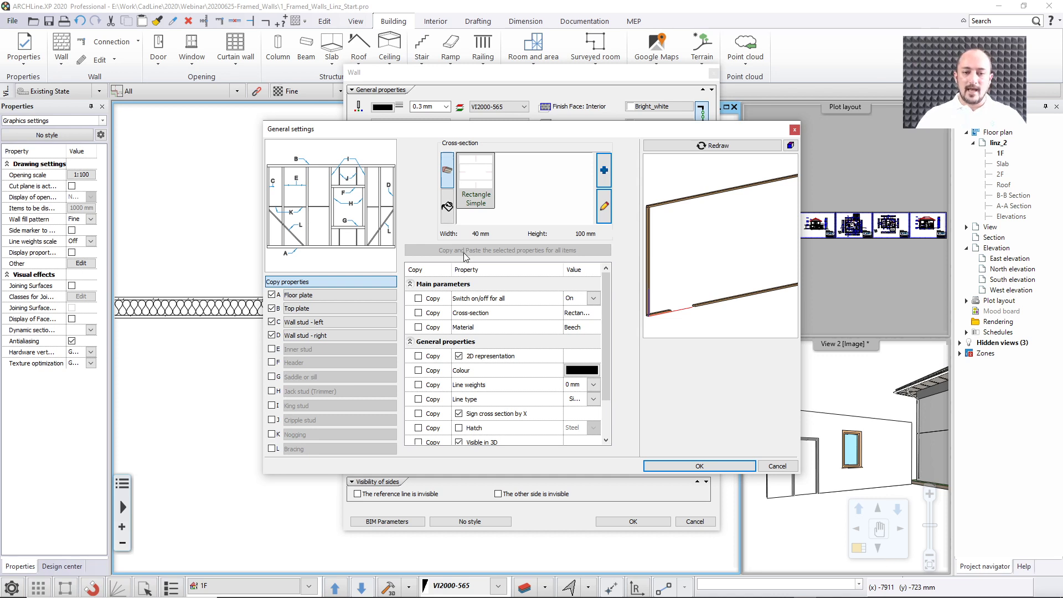
Choose Pine_natural as the general framing material and copy the cross-section and material to all frame members.
left_click(446, 214)
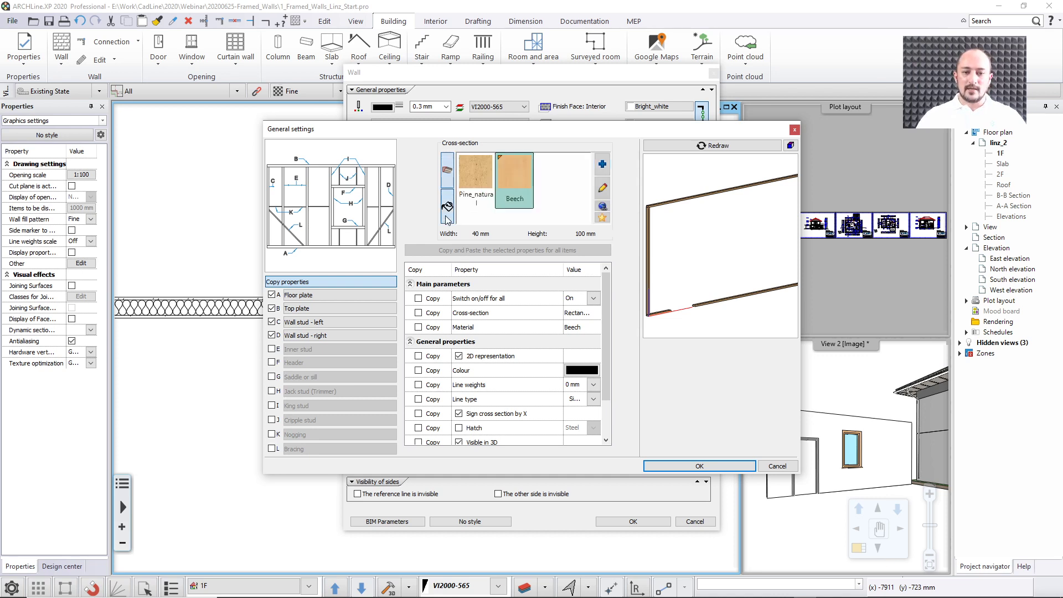
left_click(472, 186)
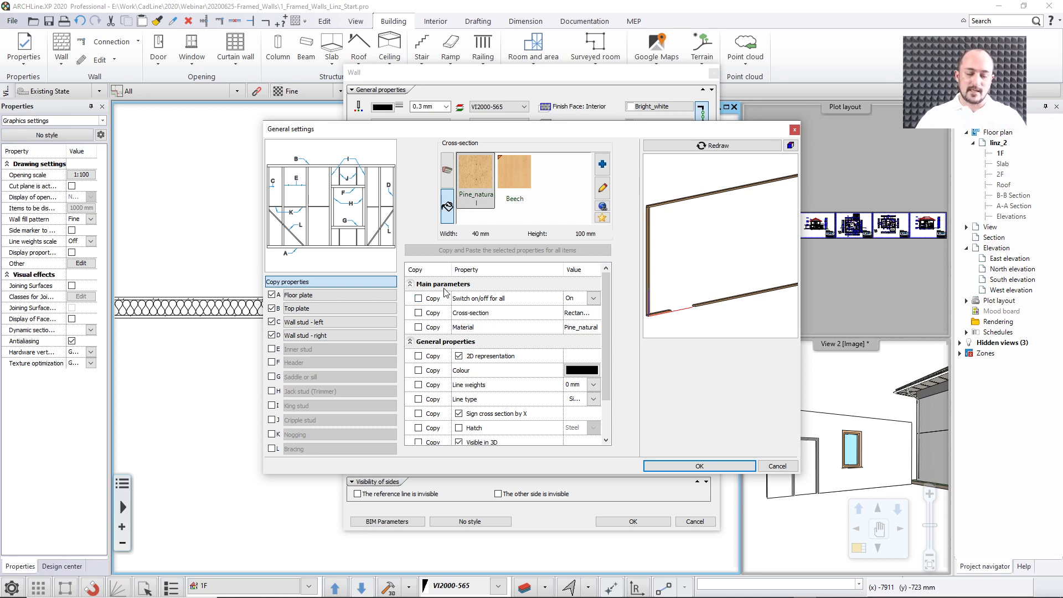
left_click(418, 313)
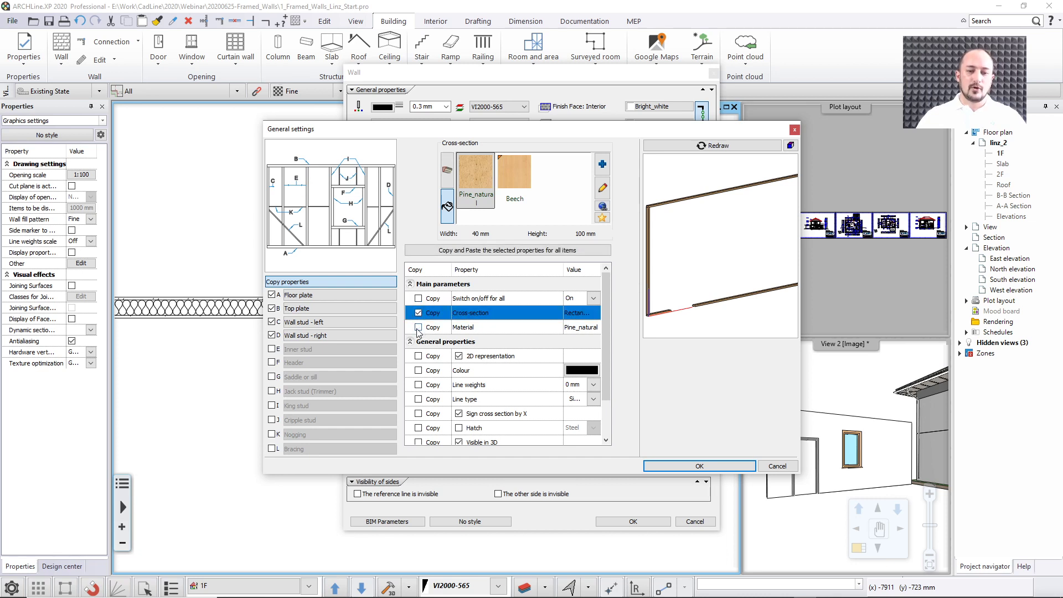
left_click(419, 328)
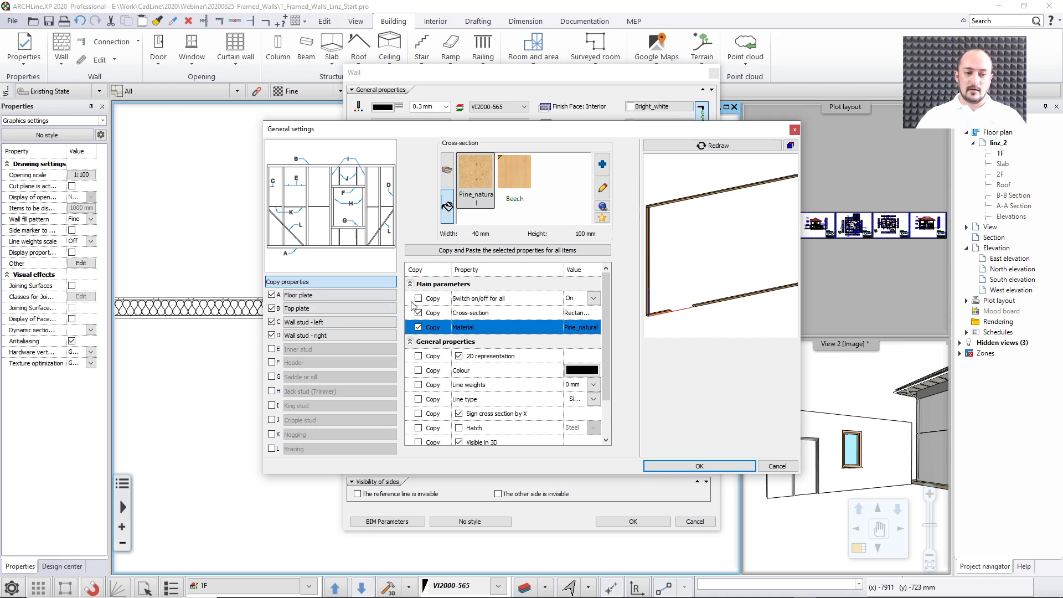
left_click(487, 250)
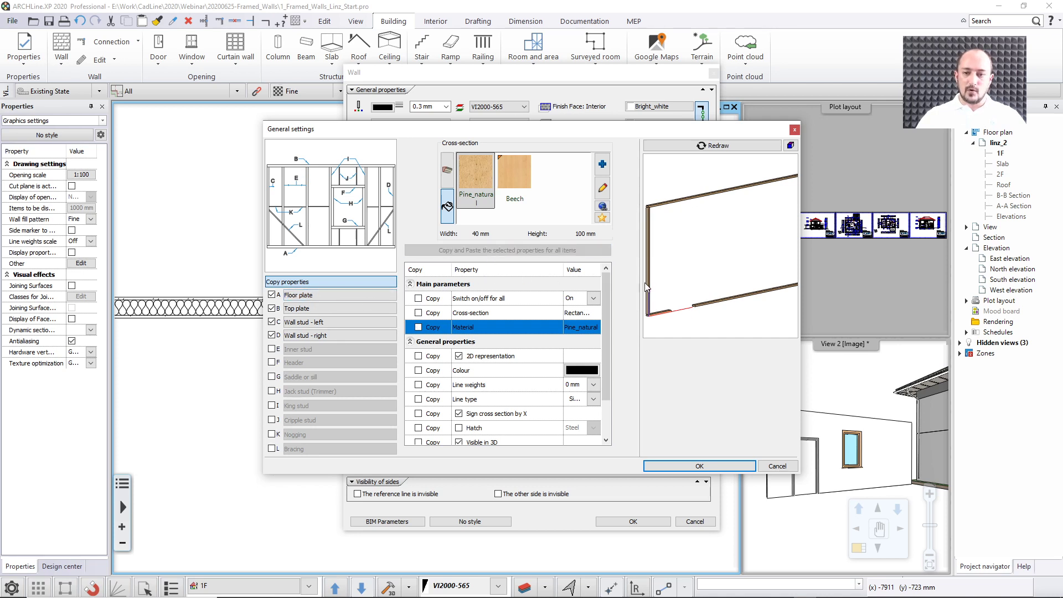
Examine the frame's material in the preview and the cross-section dimensions of the floor plate, top plate and both wall studs.
scroll(704, 222, "up", 5)
scroll(707, 212, "up", 2)
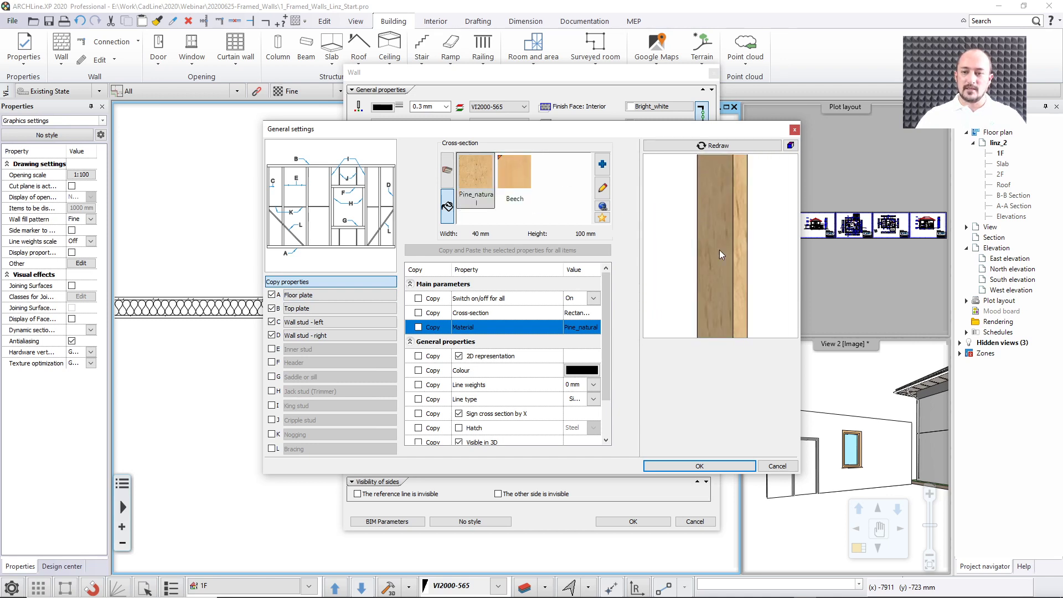
scroll(720, 250, "down", 6)
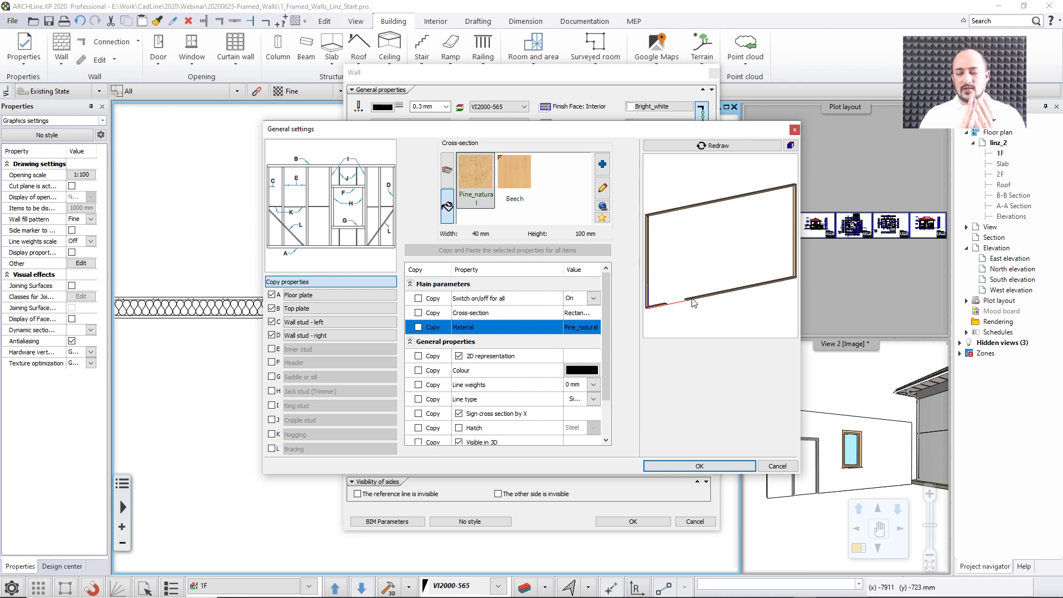
left_click(295, 297)
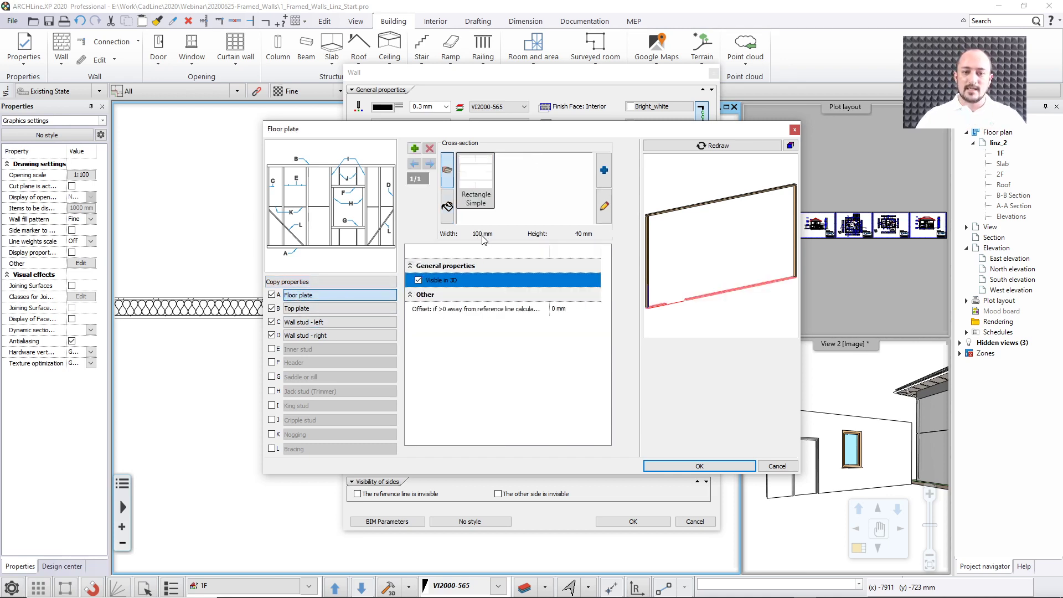
left_click(313, 307)
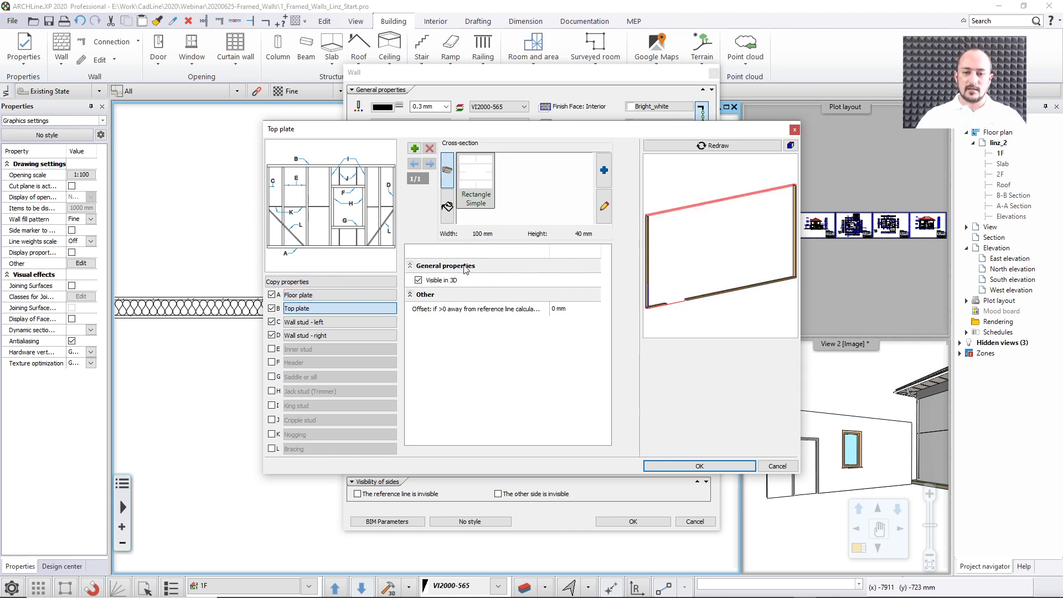
left_click(329, 322)
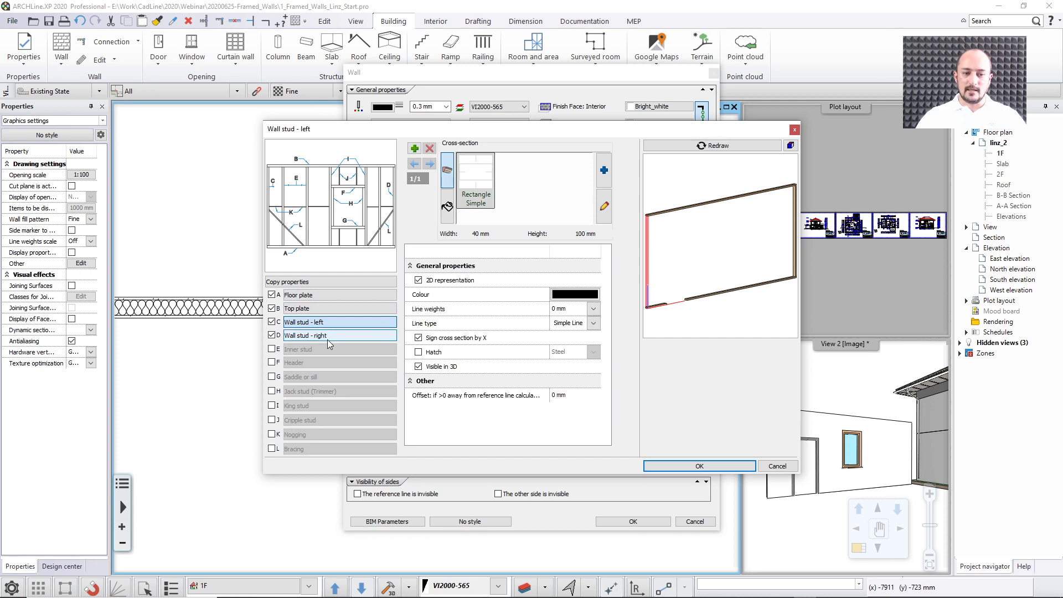
left_click(327, 337)
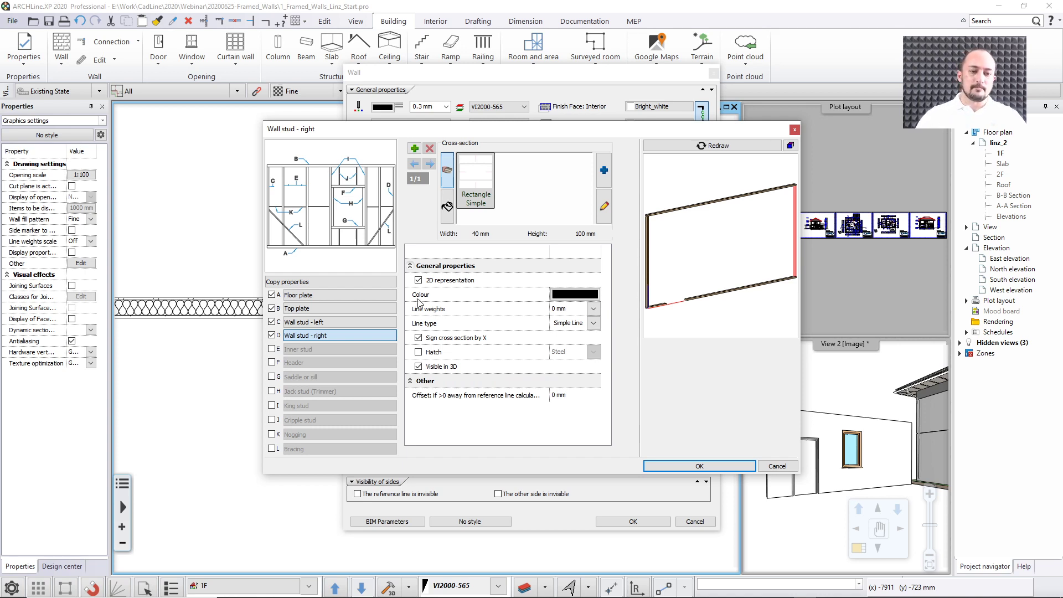
left_click(351, 296)
left_click(351, 309)
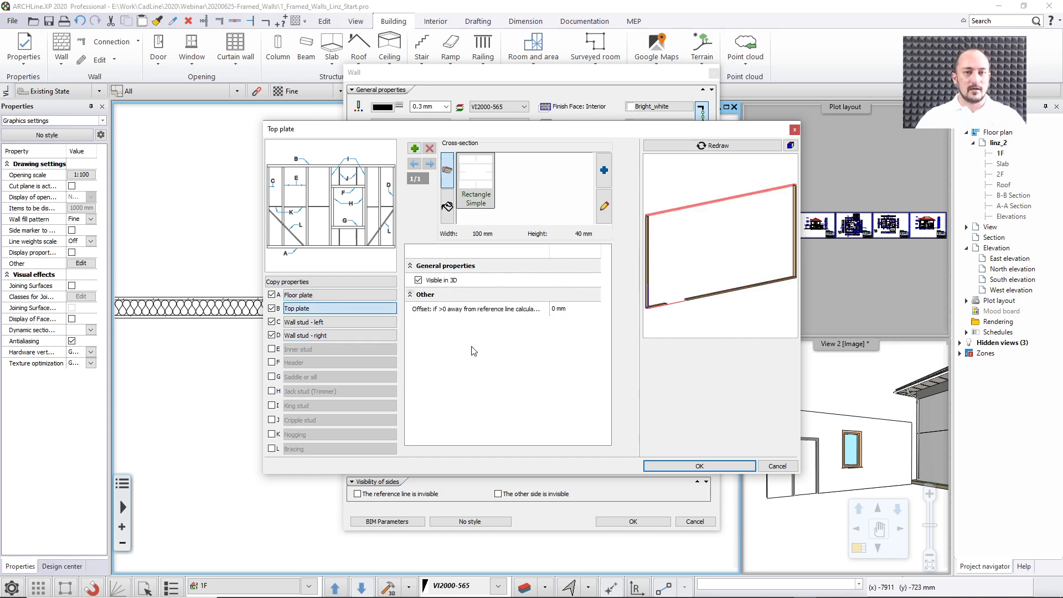
Set the left wall stud's line weight to 0.2 mm, keeping its cross-section marked with an X.
left_click(320, 324)
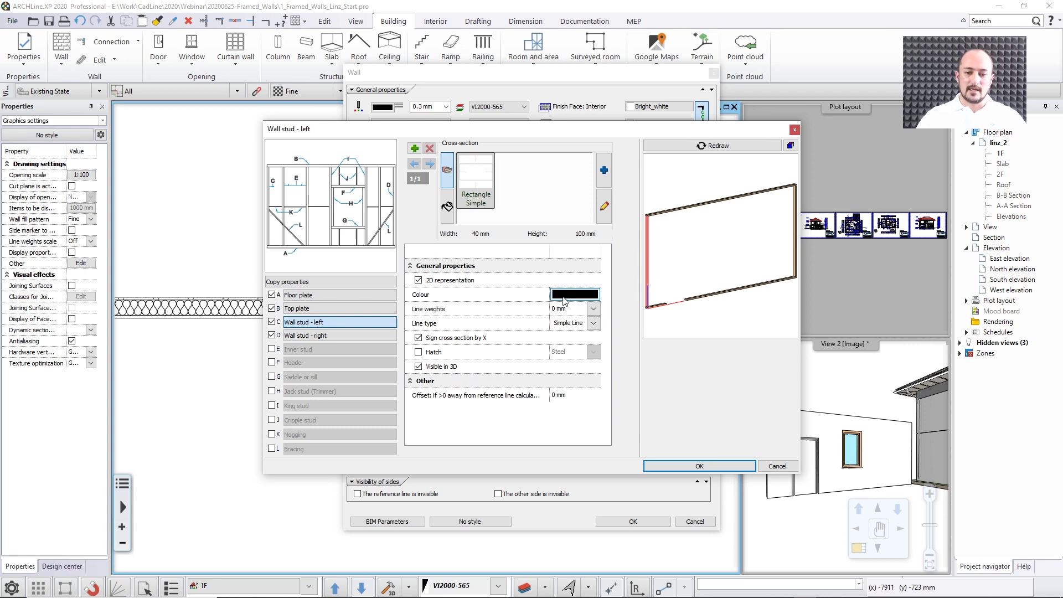
left_click(593, 311)
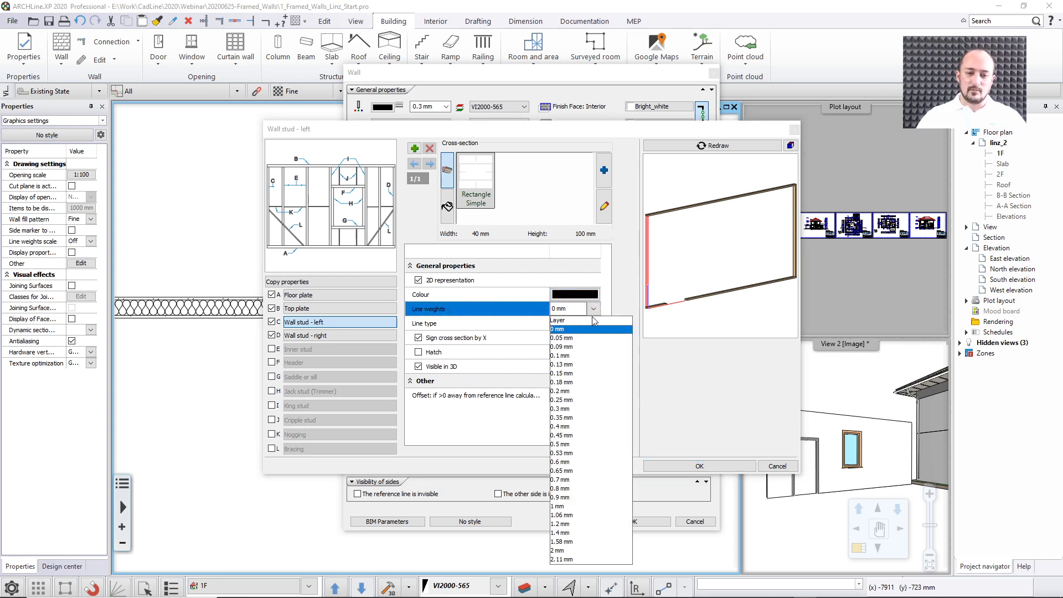
left_click(561, 391)
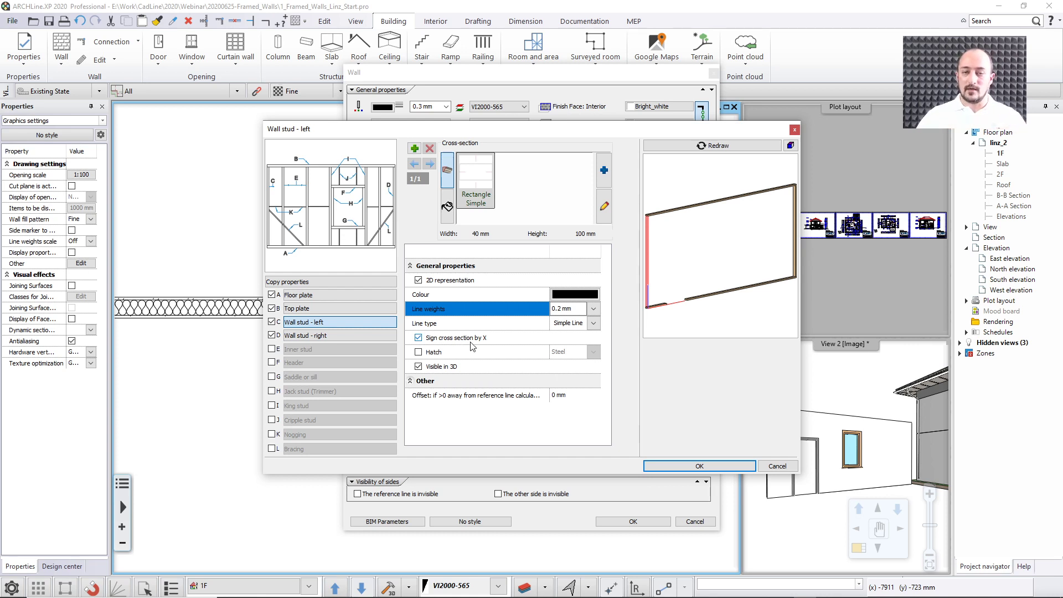
left_click(419, 338)
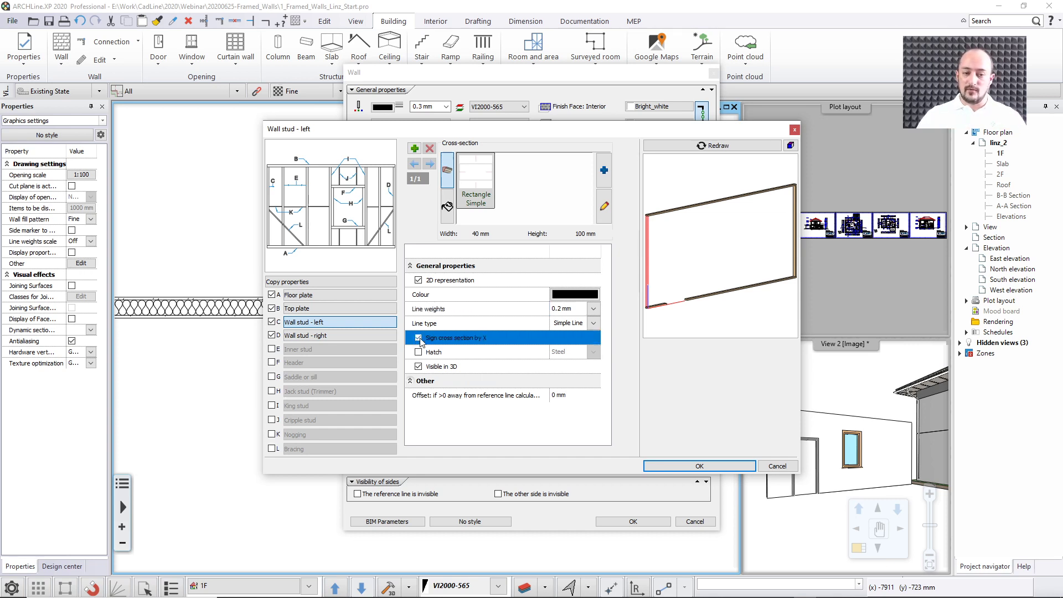
left_click(420, 338)
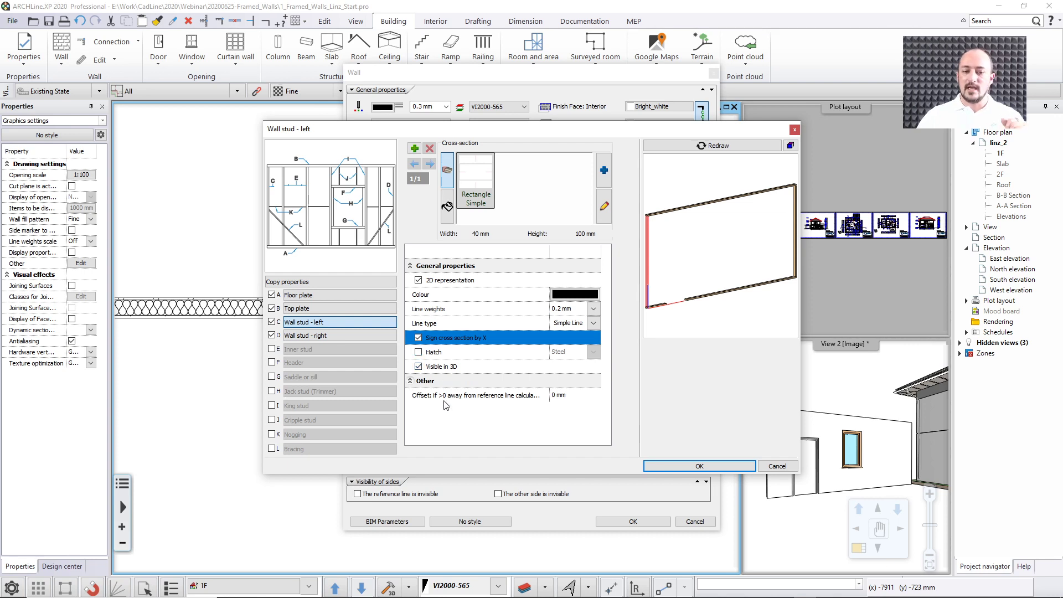
Enable the inner stud, header, saddle or sill, jack stud, king stud and cripple stud in the wall framing.
left_click(314, 336)
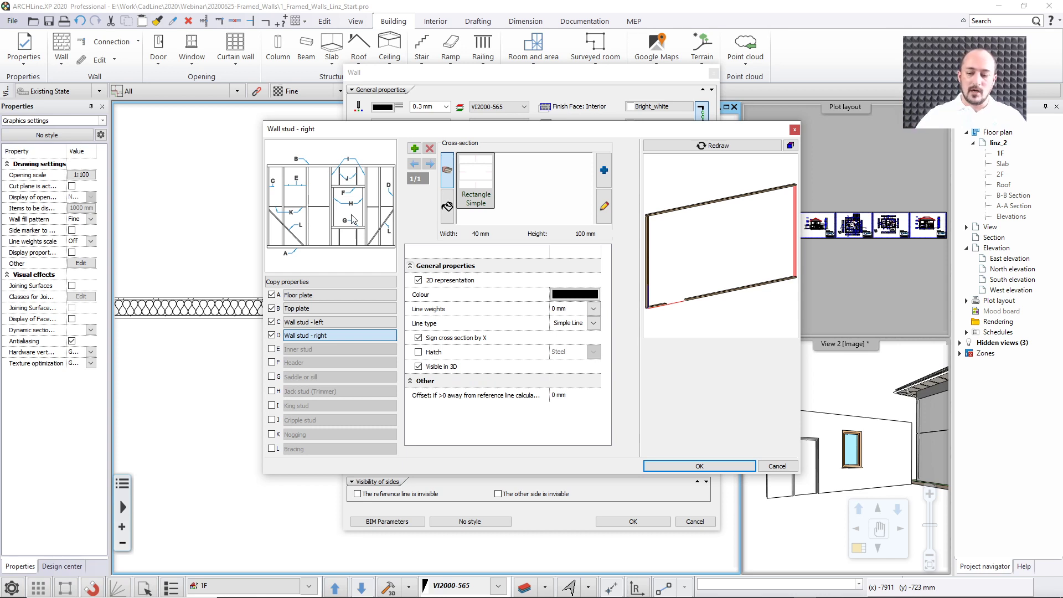
scroll(353, 219, "up", 5)
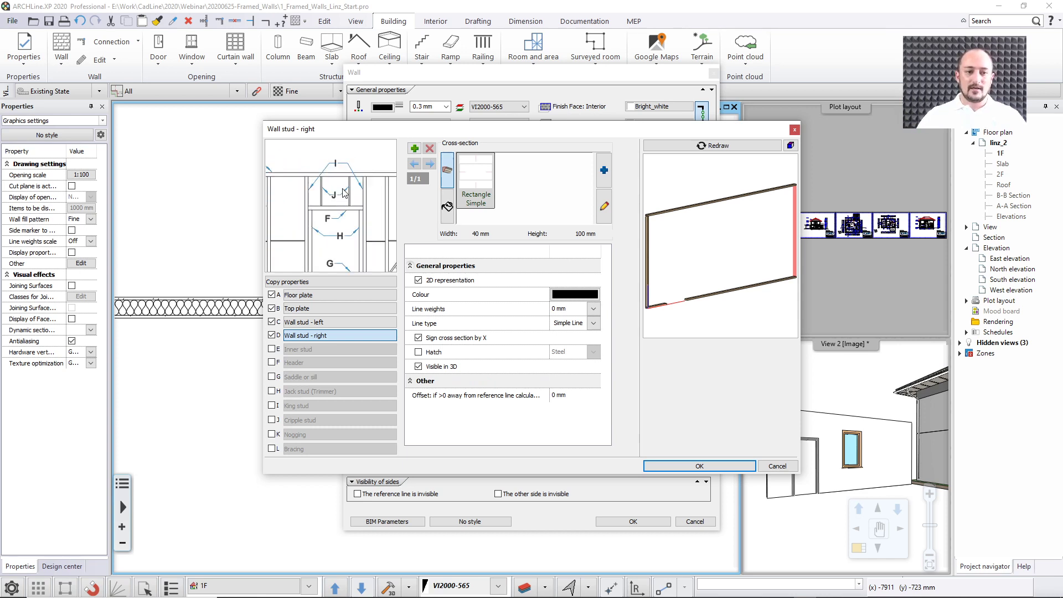
scroll(334, 213, "down", 5)
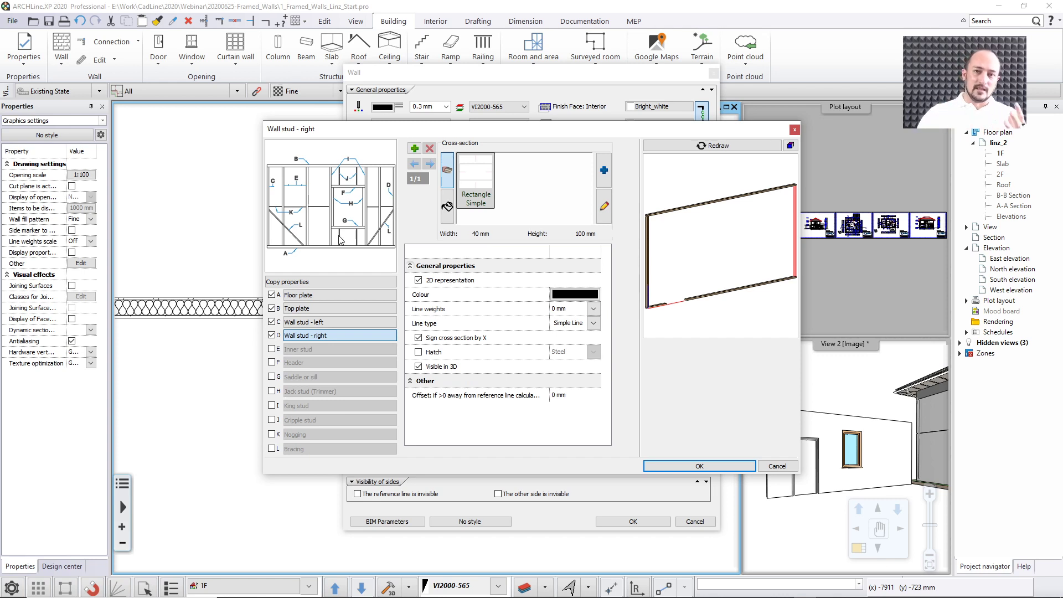
left_click(272, 349)
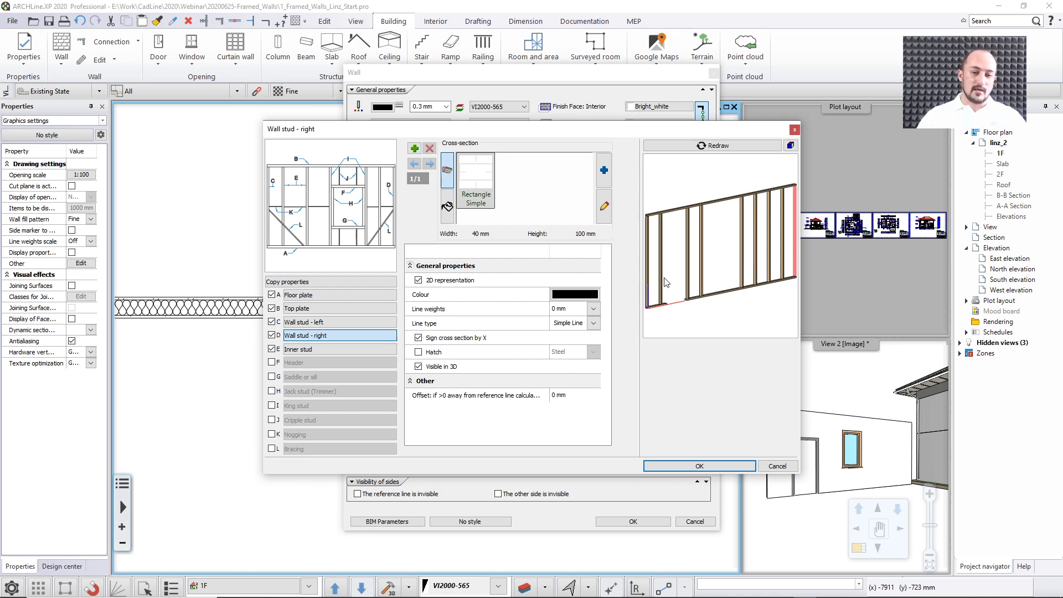
left_click(272, 364)
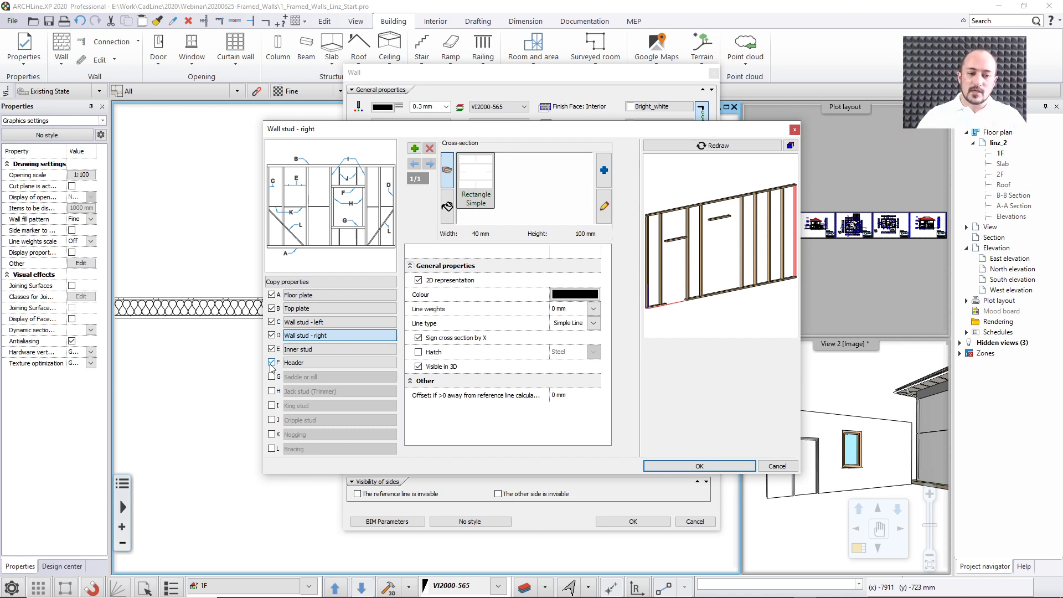
left_click(272, 377)
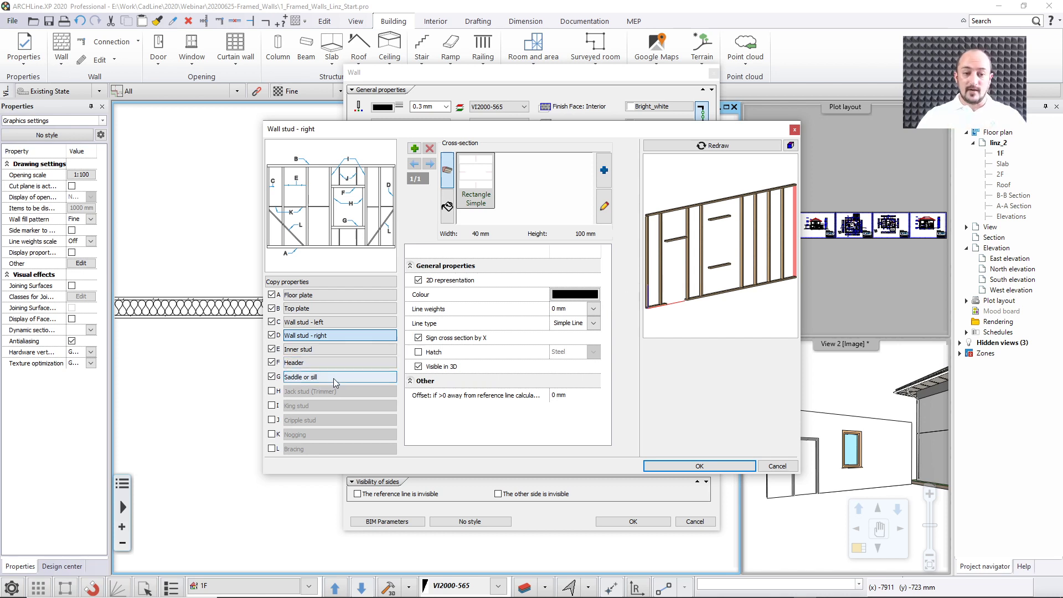
left_click(271, 392)
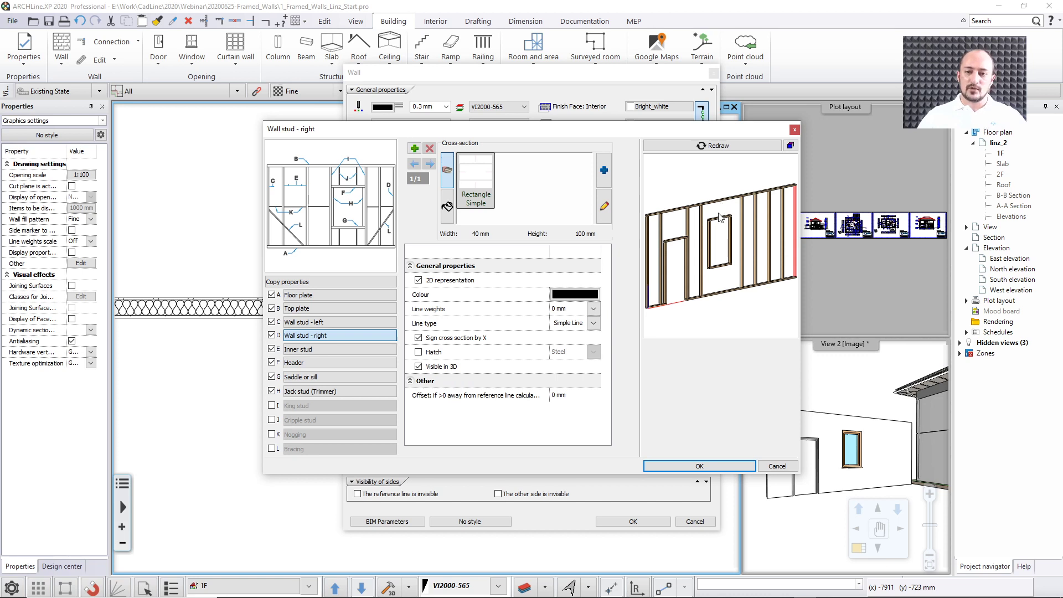
left_click(273, 407)
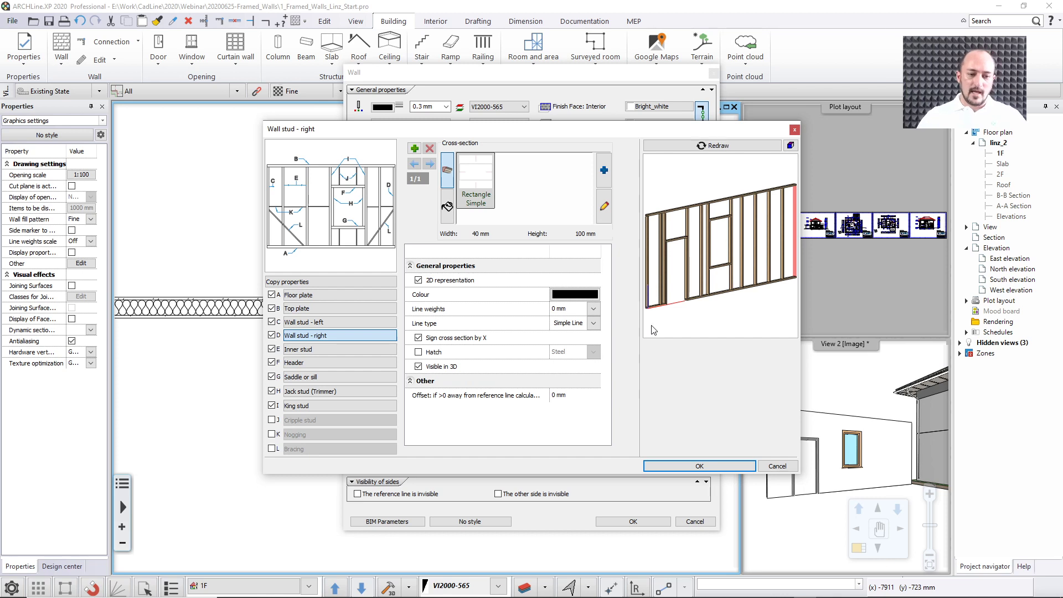
left_click(272, 420)
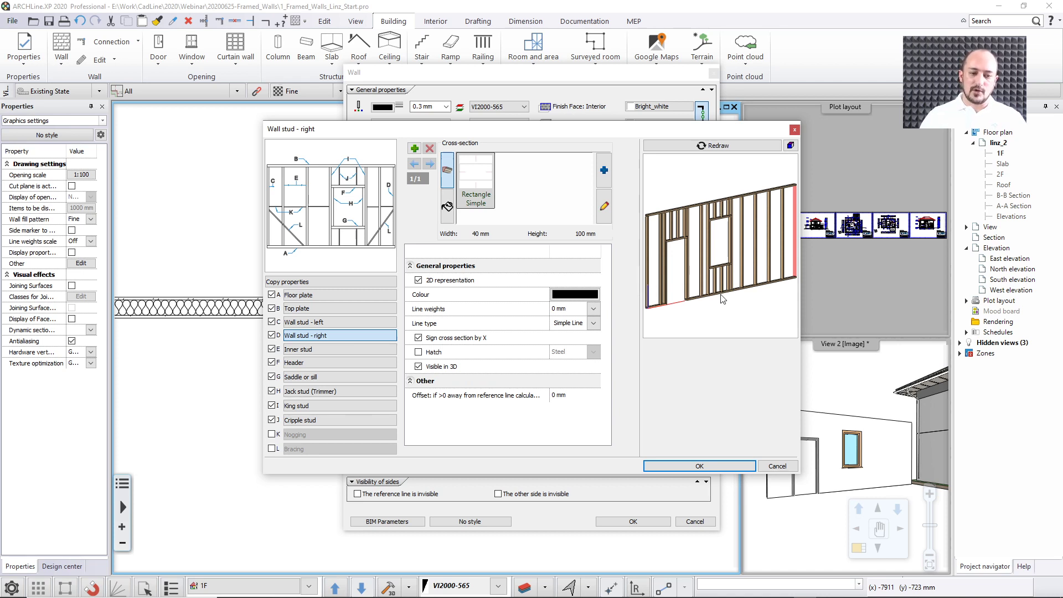
Enable the nogging and compare the inner stud's distribution types, keeping Fix step from the beginning.
left_click(271, 434)
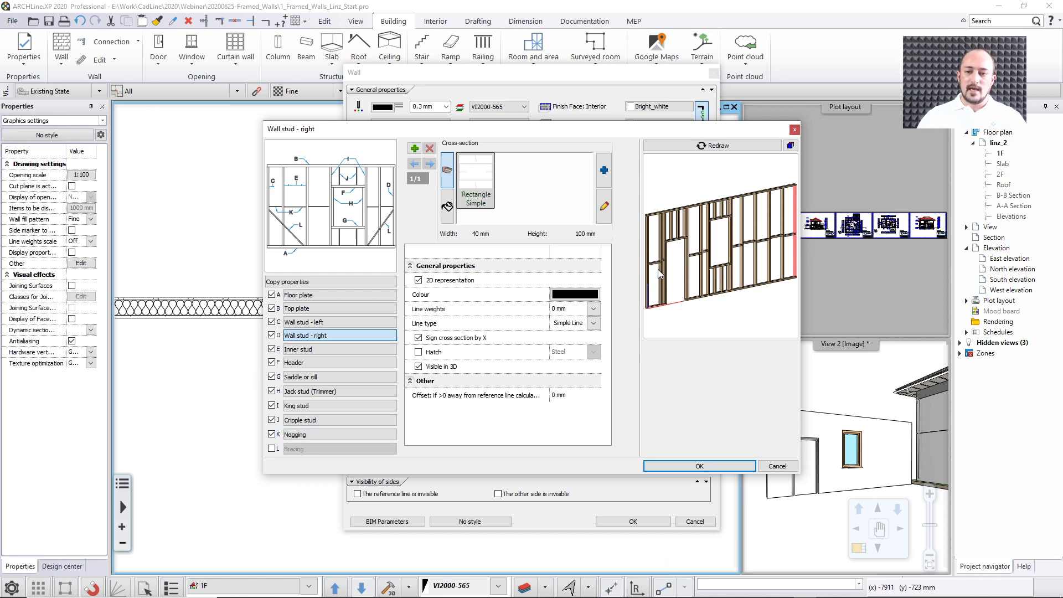
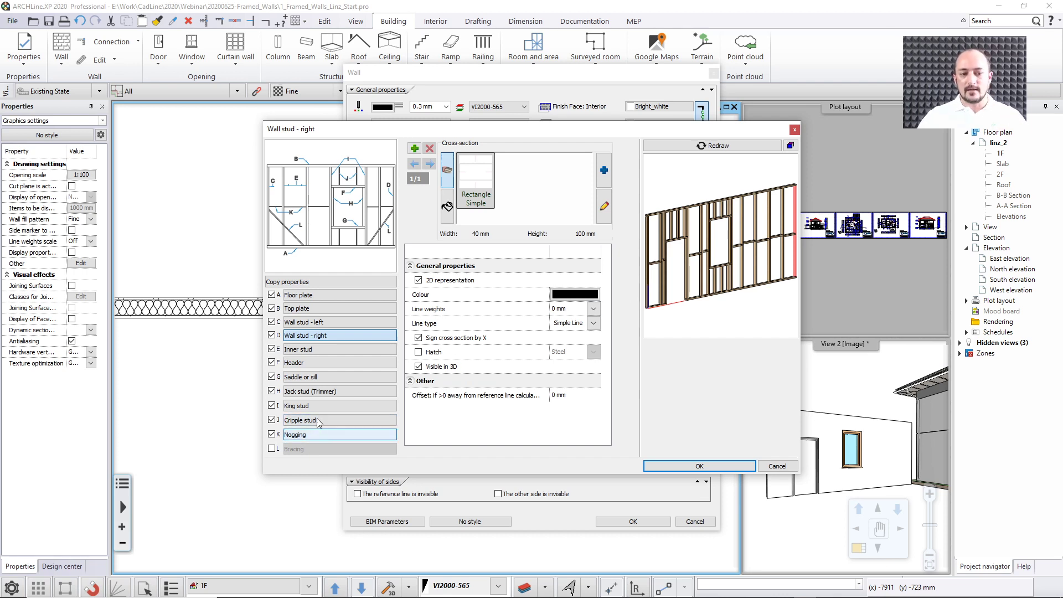
left_click(316, 353)
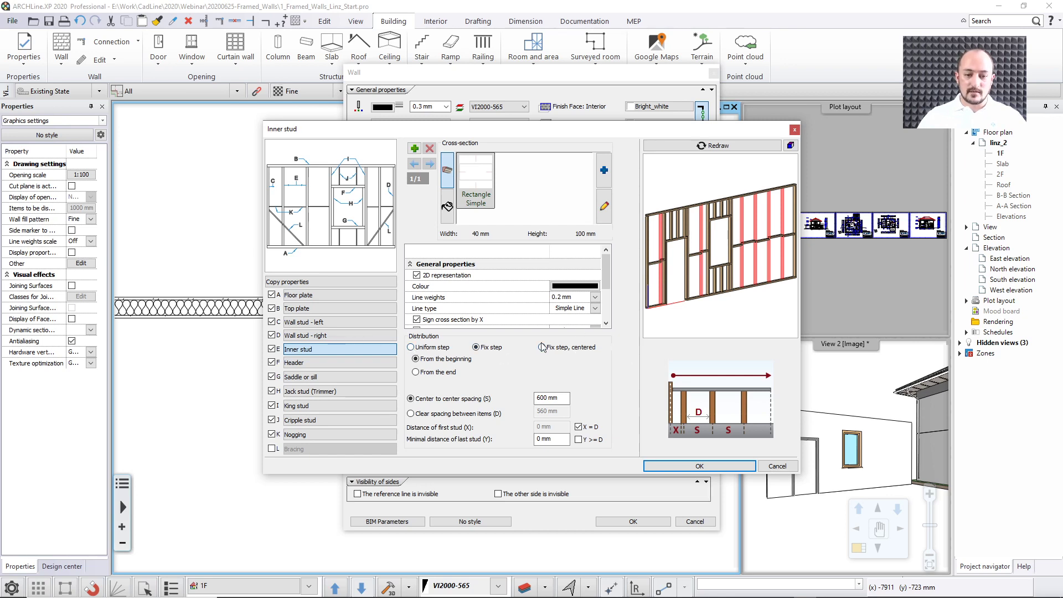
left_click(411, 347)
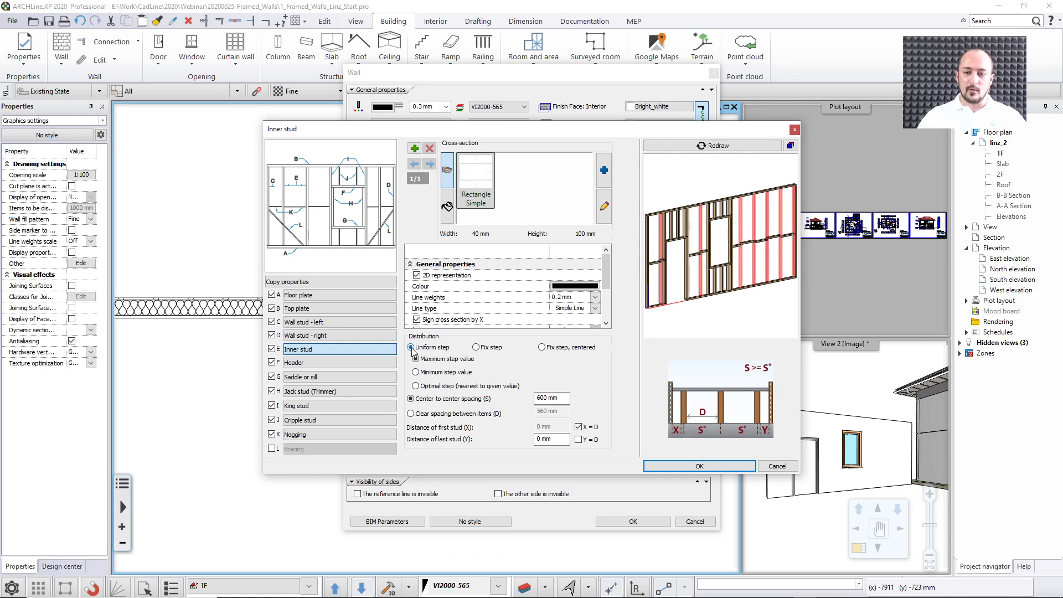
left_click(477, 347)
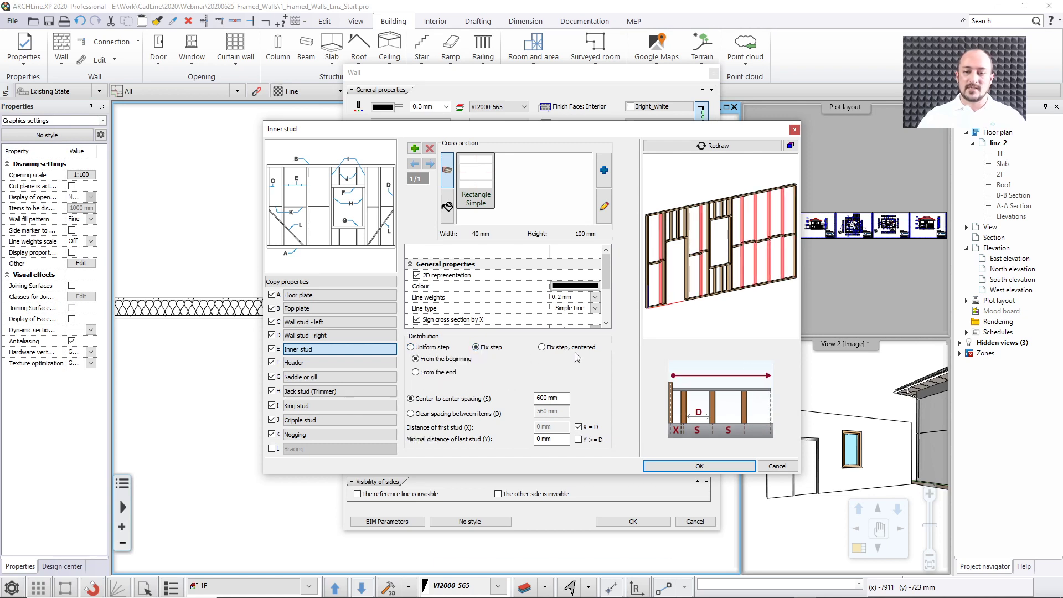
left_click(542, 348)
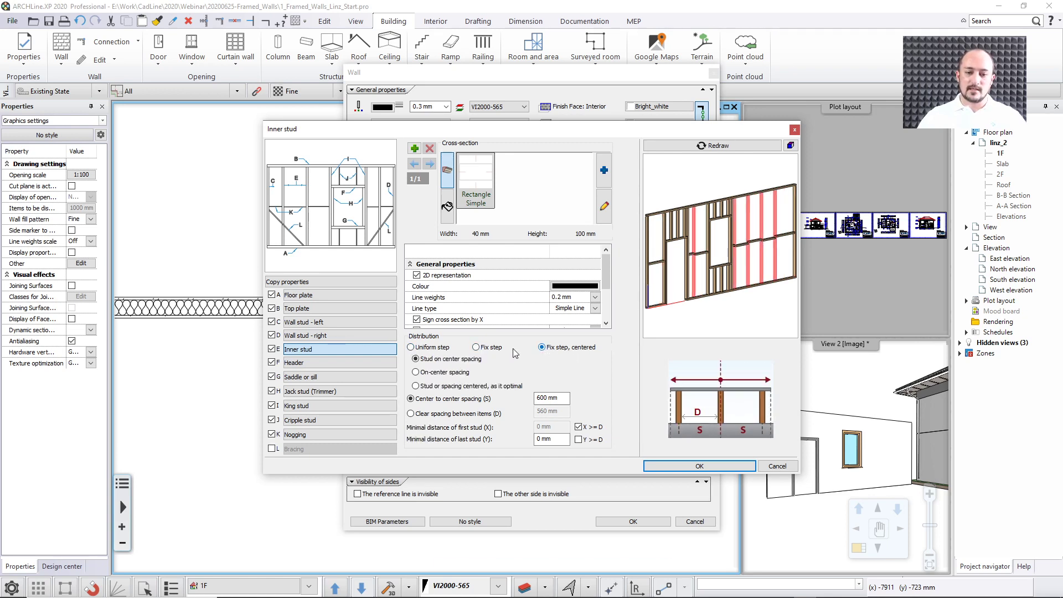
left_click(479, 349)
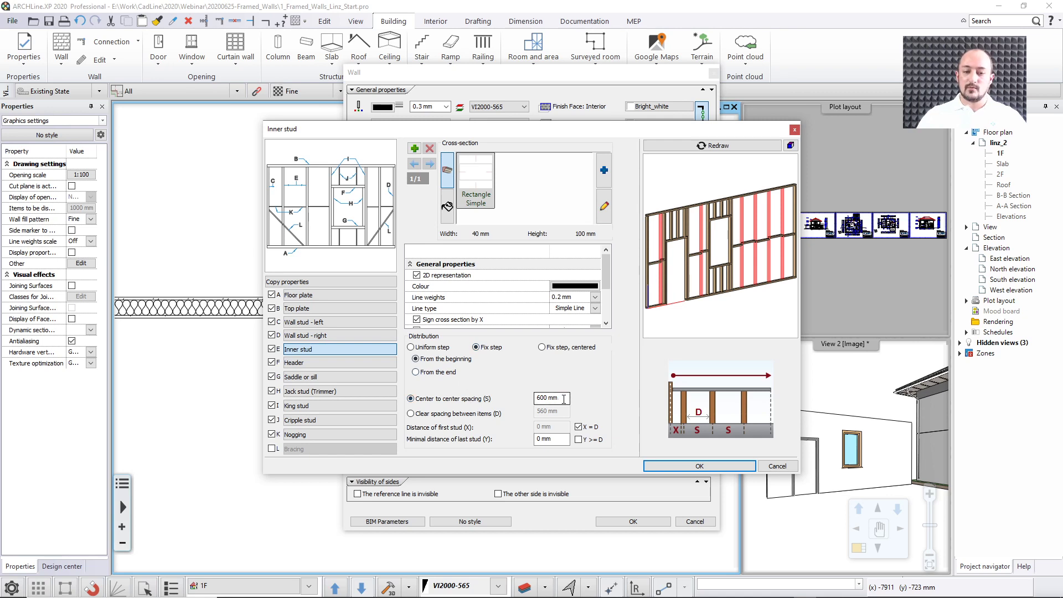
Try an 800 mm center-to-center spacing for the inner studs and redraw the frame preview.
left_click_drag(564, 399, 532, 399)
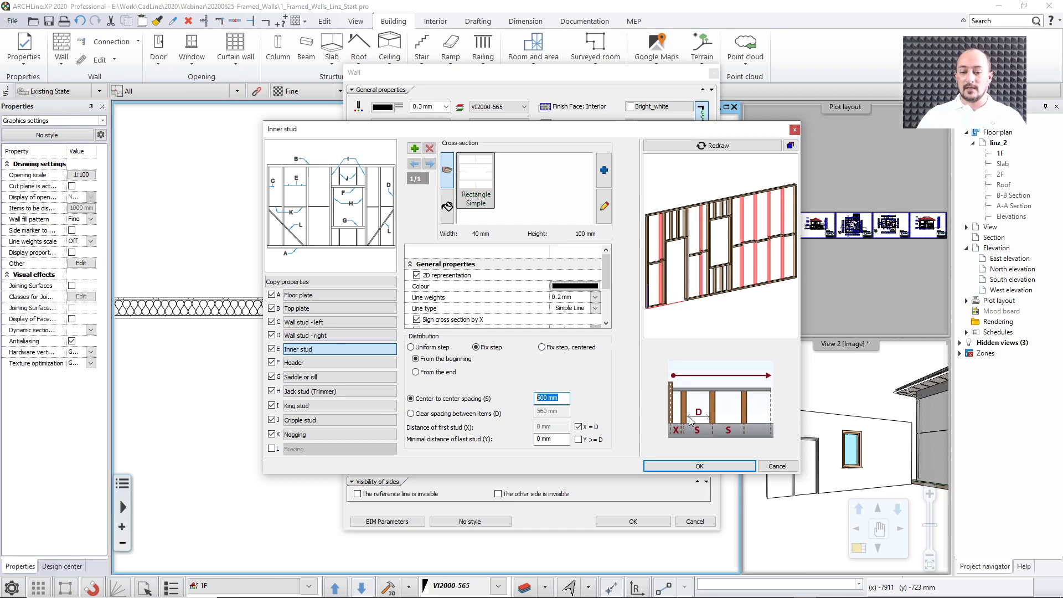
left_click(411, 414)
left_click(411, 398)
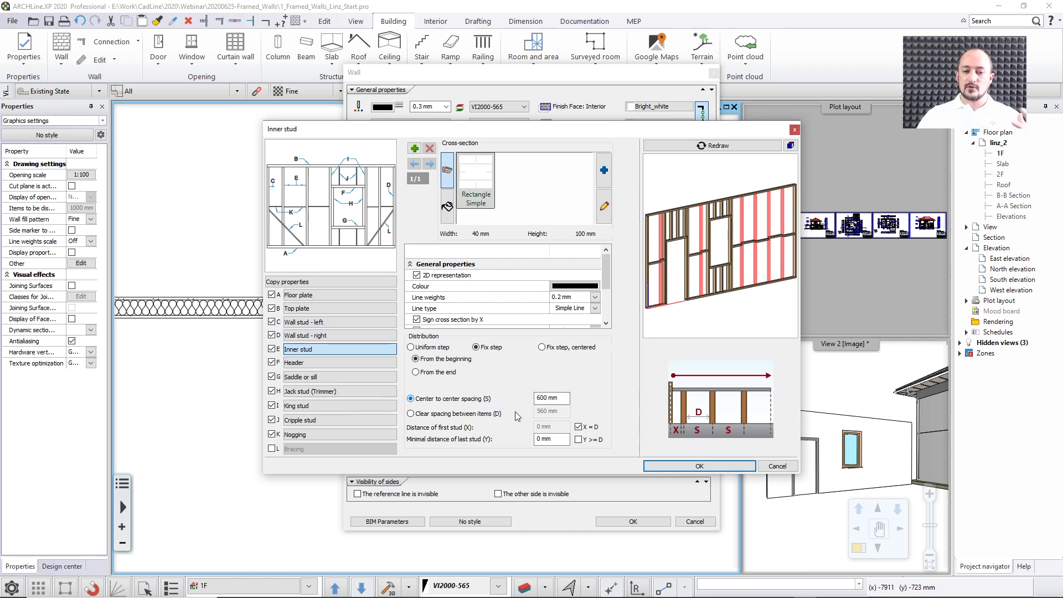
double_click(551, 398)
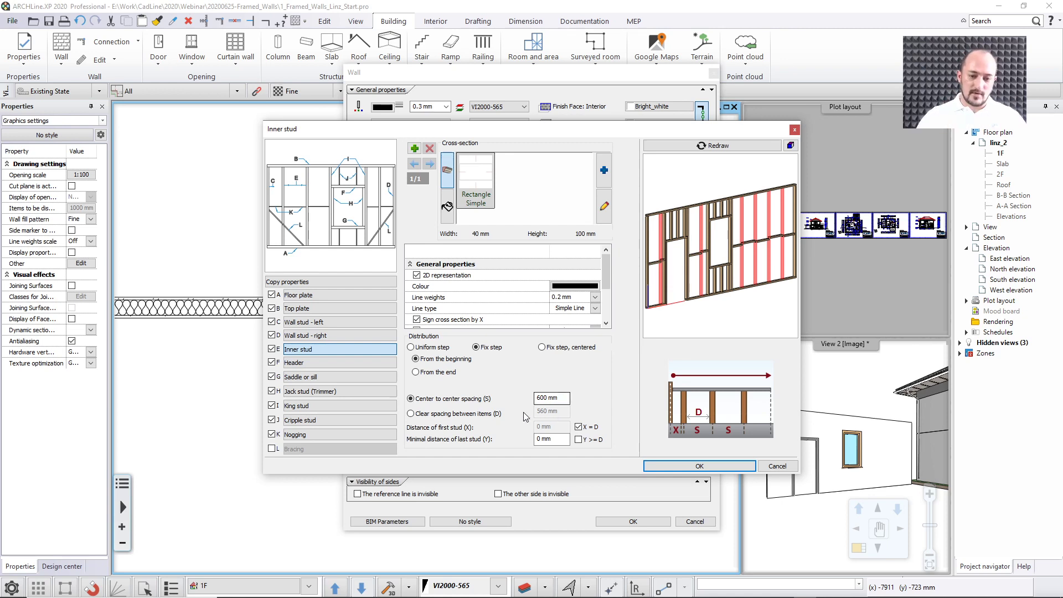
type("500")
key("Return")
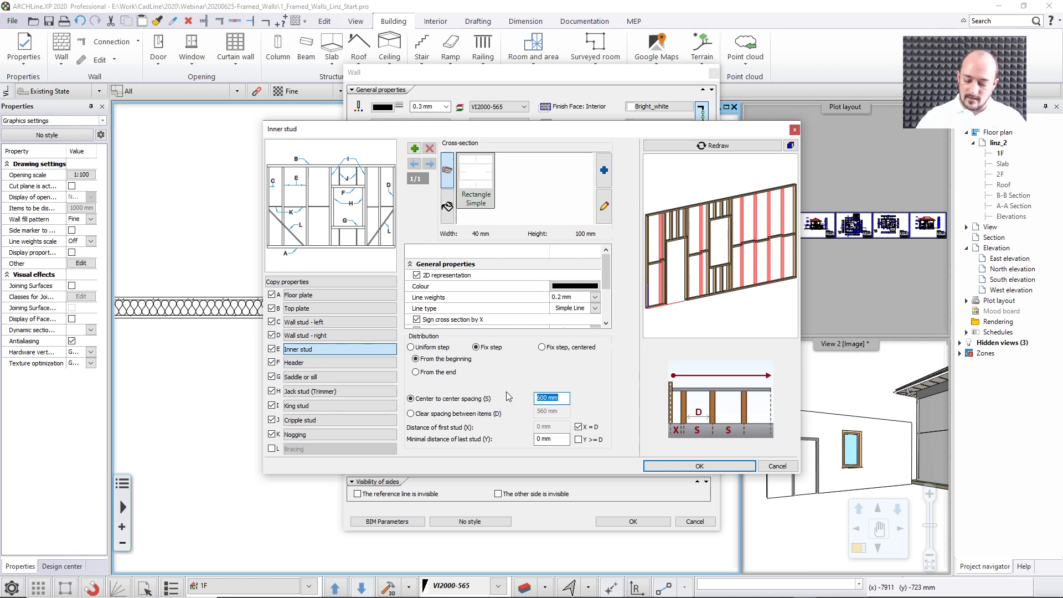
type("800")
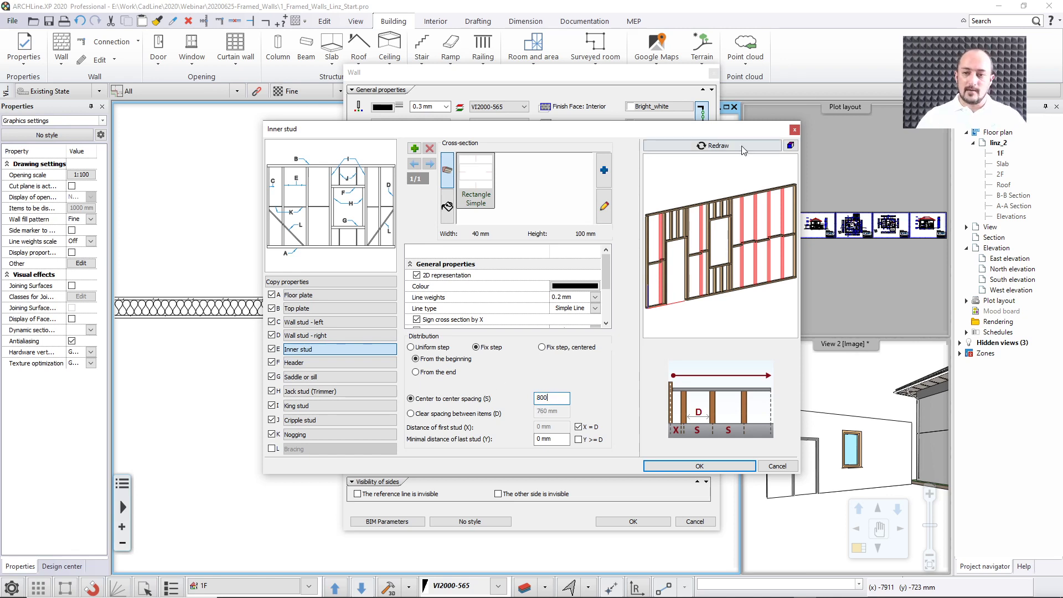
left_click(743, 149)
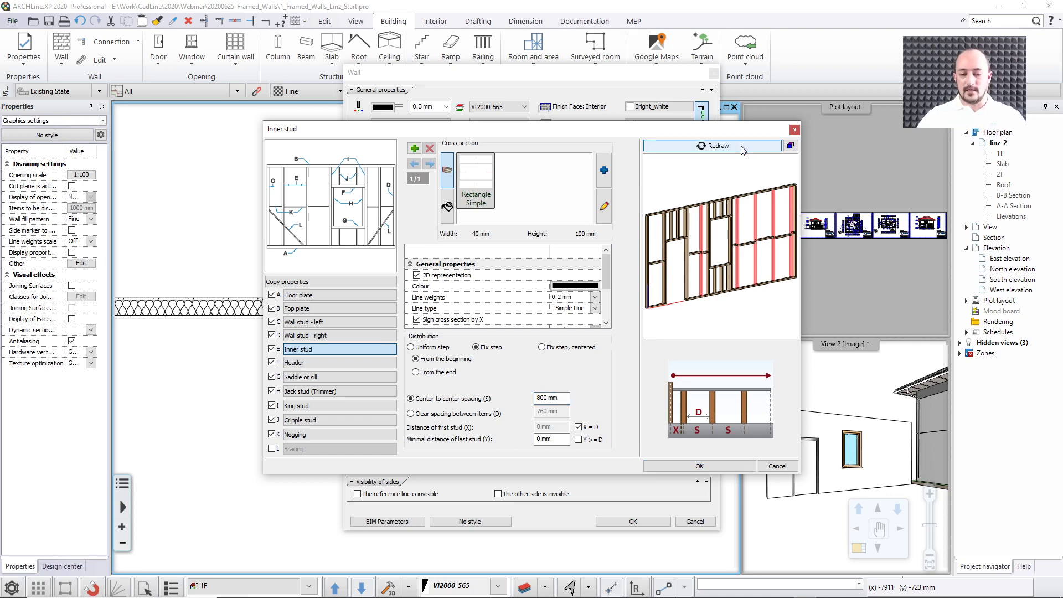
Set the inner studs' center-to-center spacing to 600 mm and redraw the frame preview.
double_click(548, 398)
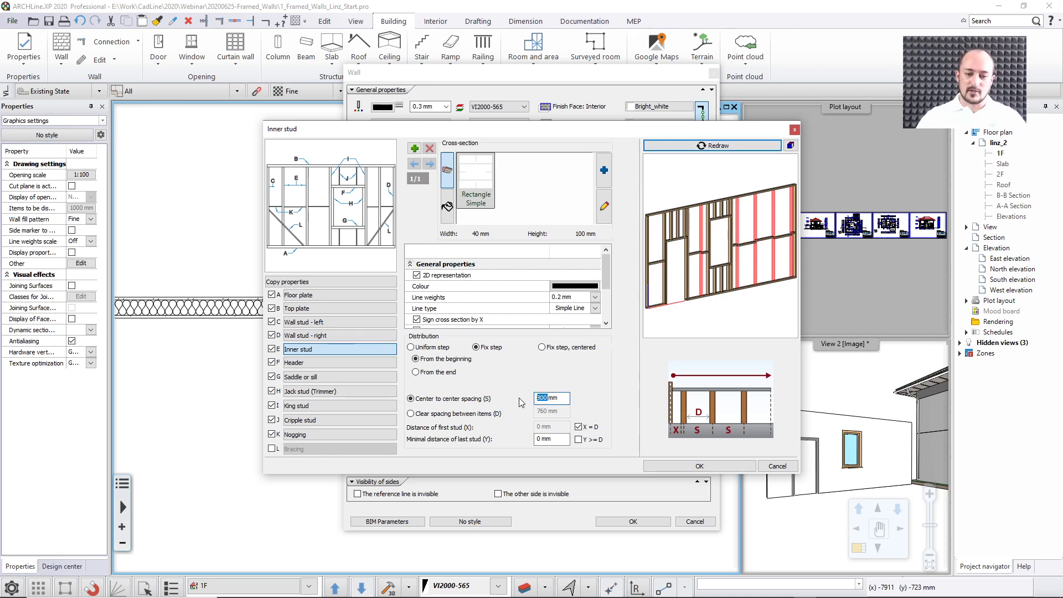
type("600")
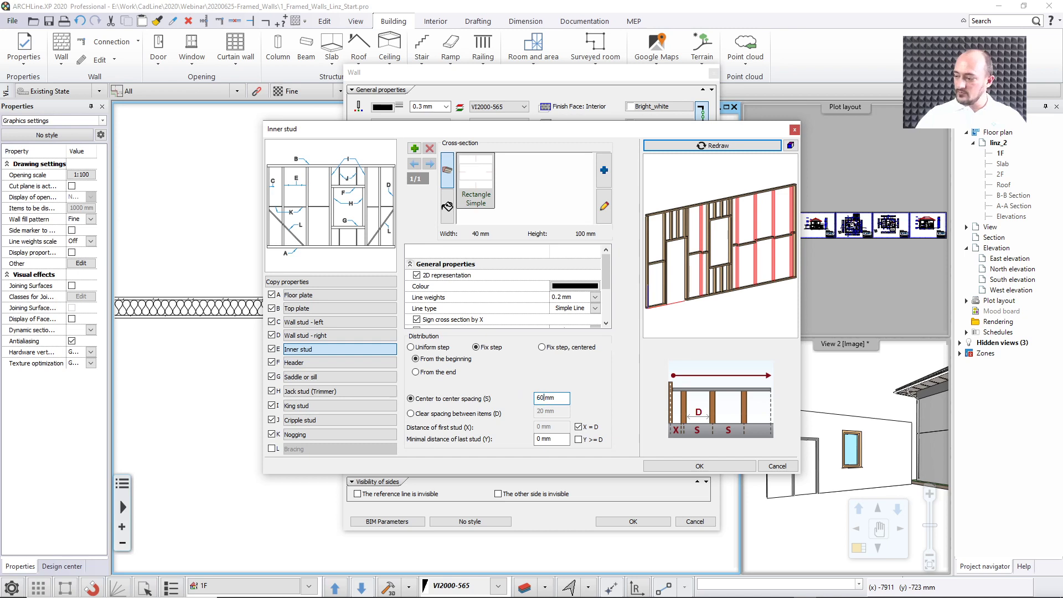
left_click(714, 148)
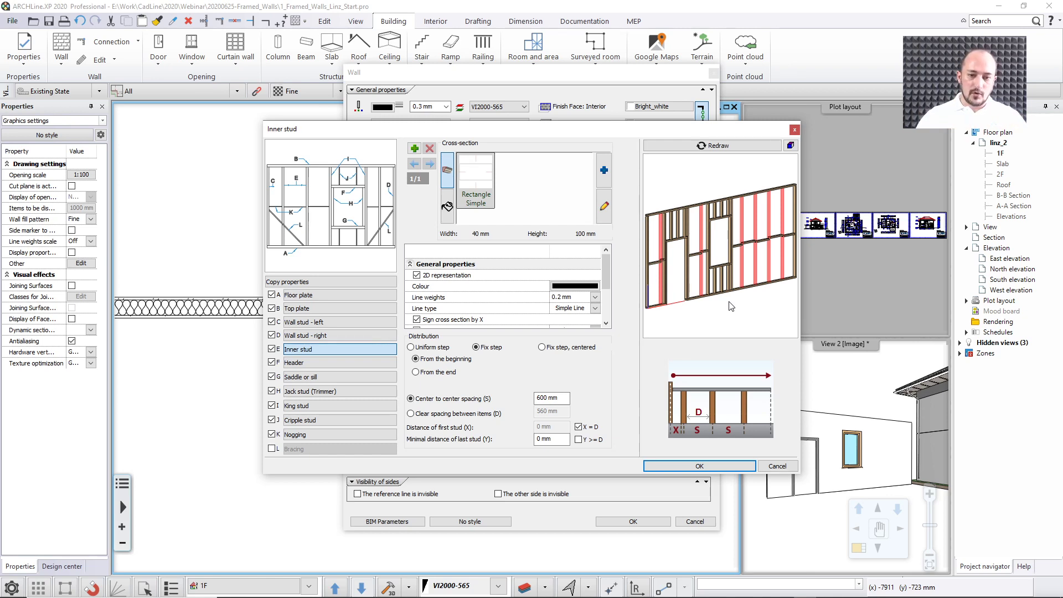
Switch off the inner studs' 3D visibility to inspect the remaining frame members, and switch it back on.
left_click_drag(607, 280, 609, 294)
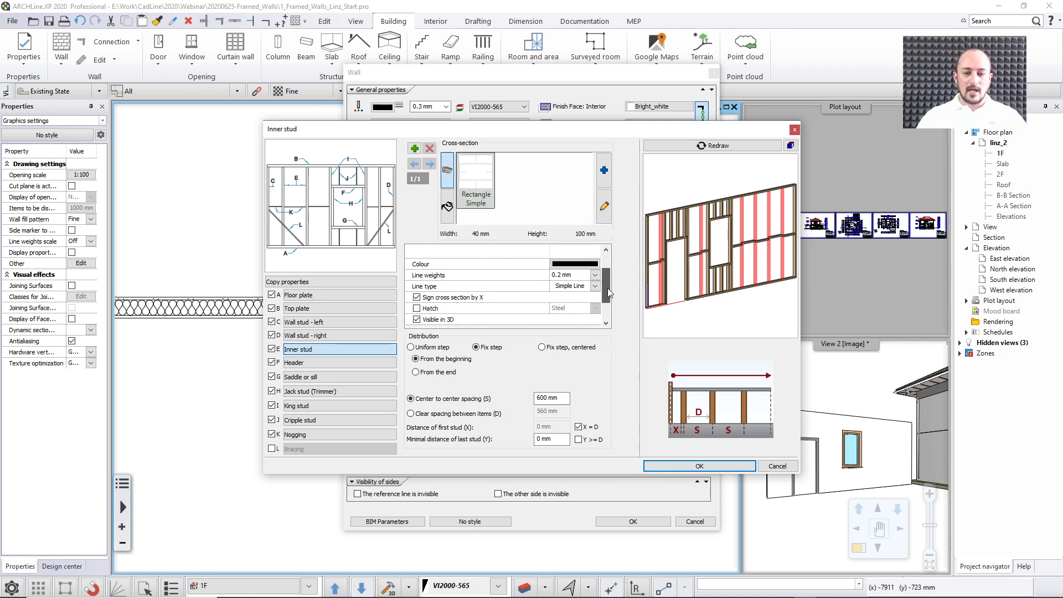
mouse_move(608, 294)
left_mouse_down()
mouse_move(610, 313)
mouse_move(603, 278)
mouse_move(608, 289)
left_mouse_up()
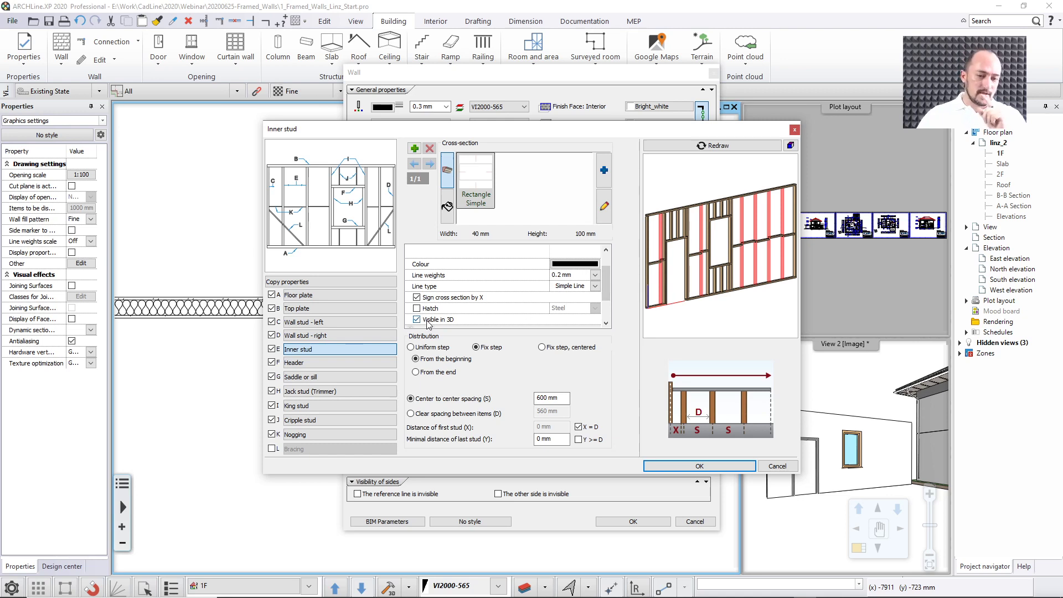
left_click(417, 320)
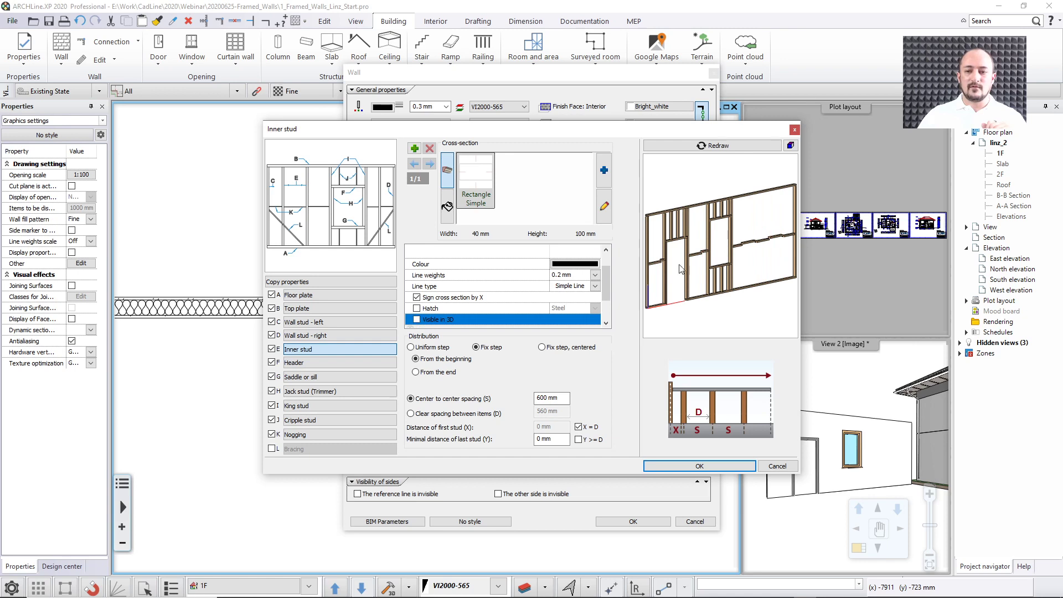
scroll(720, 252, "up", 5)
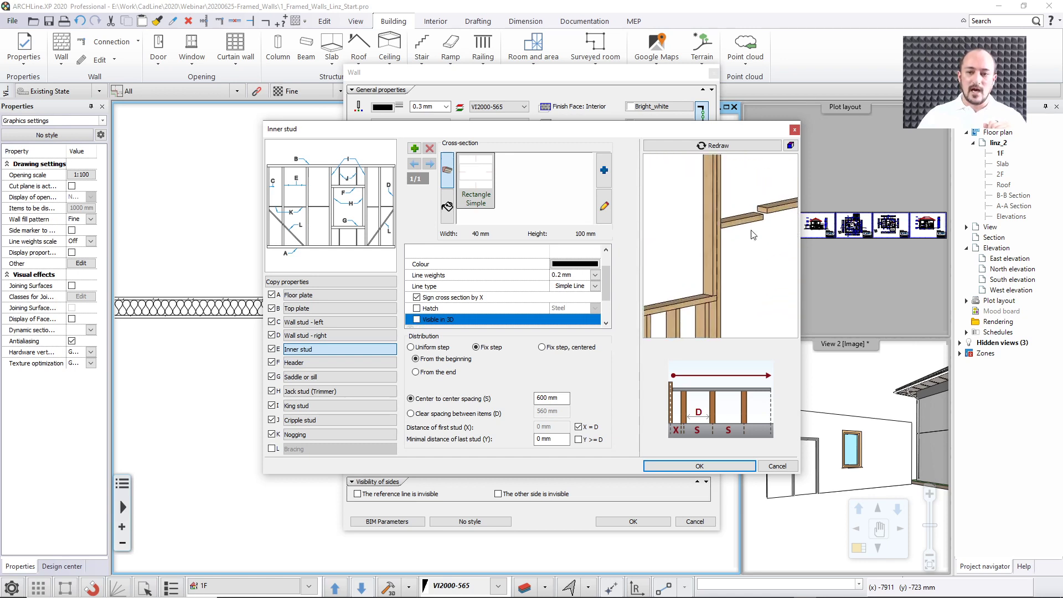
scroll(753, 233, "down", 5)
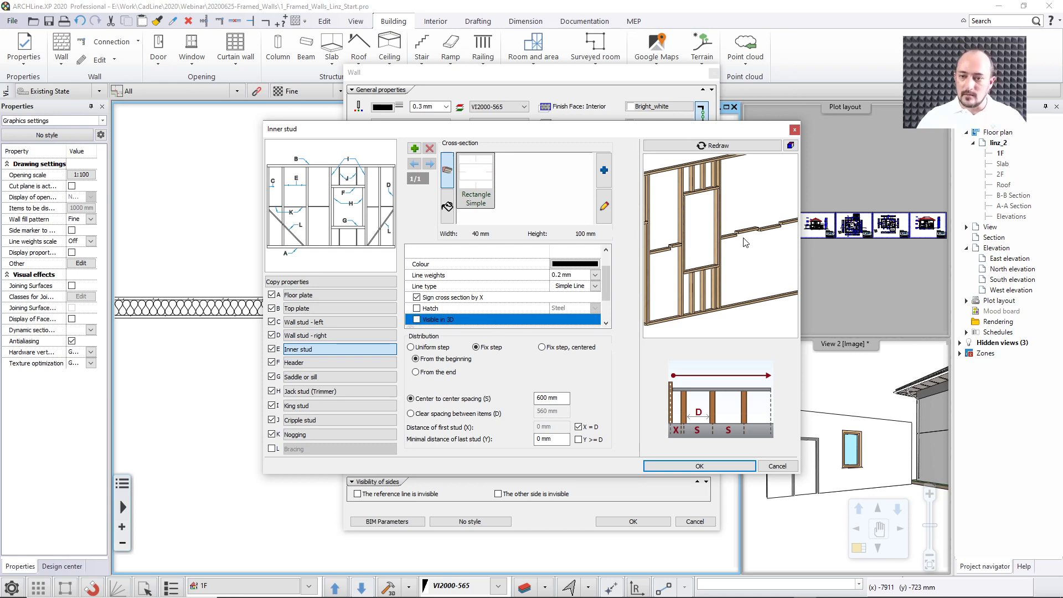
left_click(416, 320)
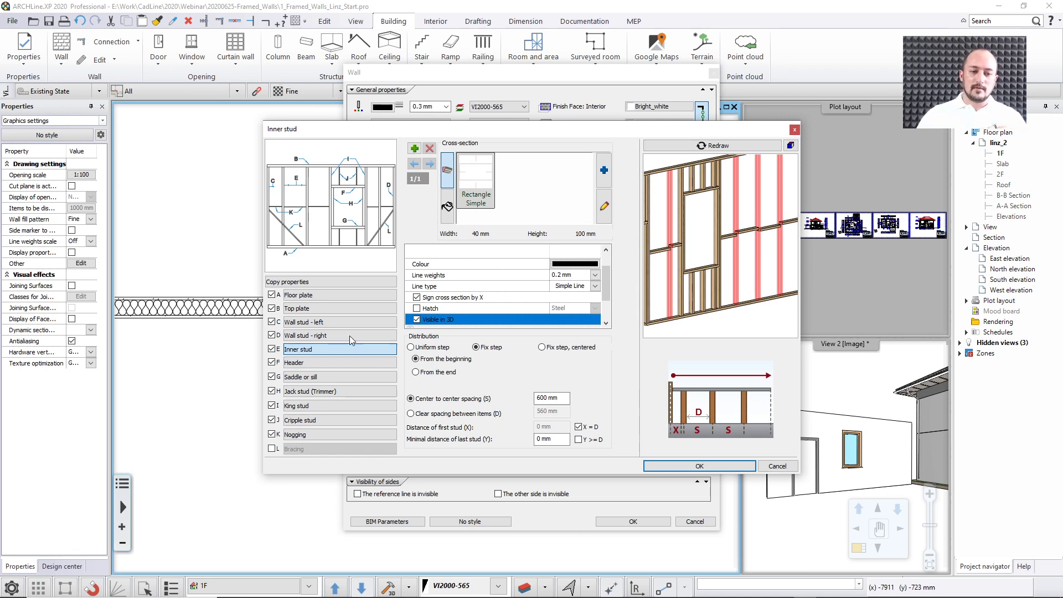
Disable the inner stud member to compare the frame without it, and re-enable it.
left_click(271, 349)
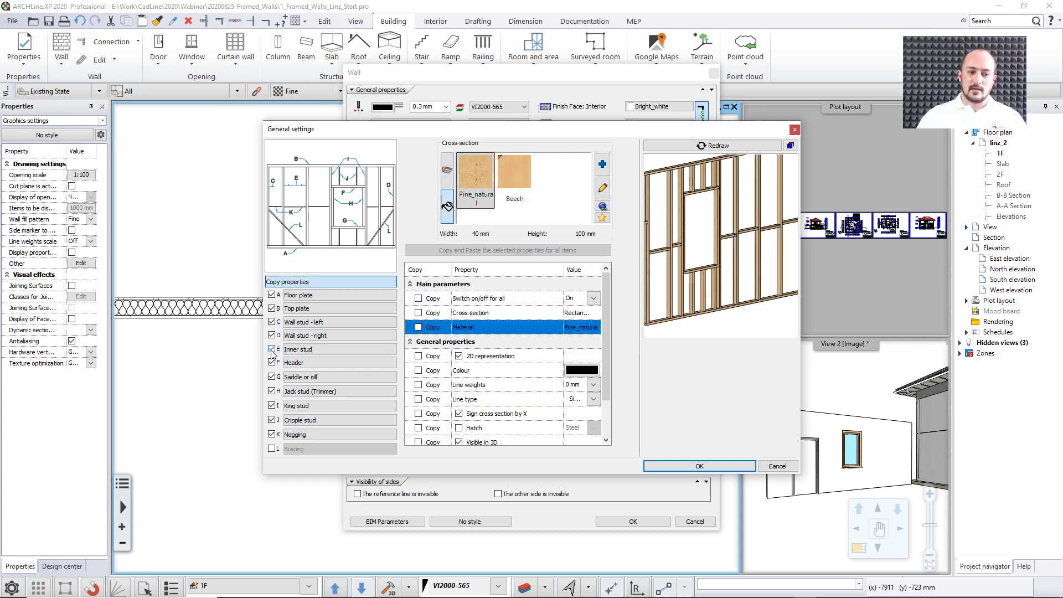
left_click(271, 350)
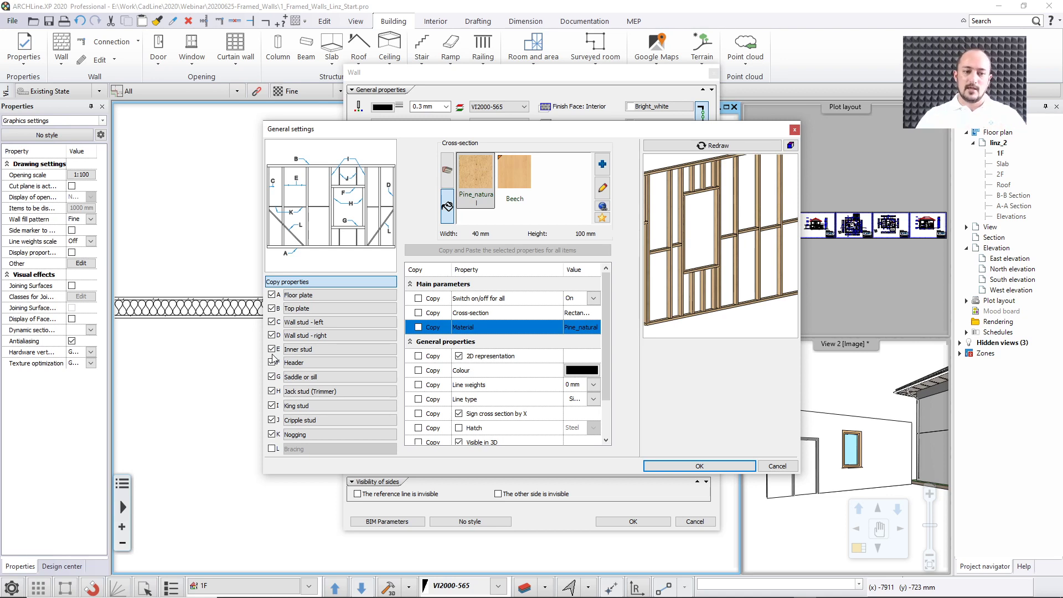
left_click(272, 350)
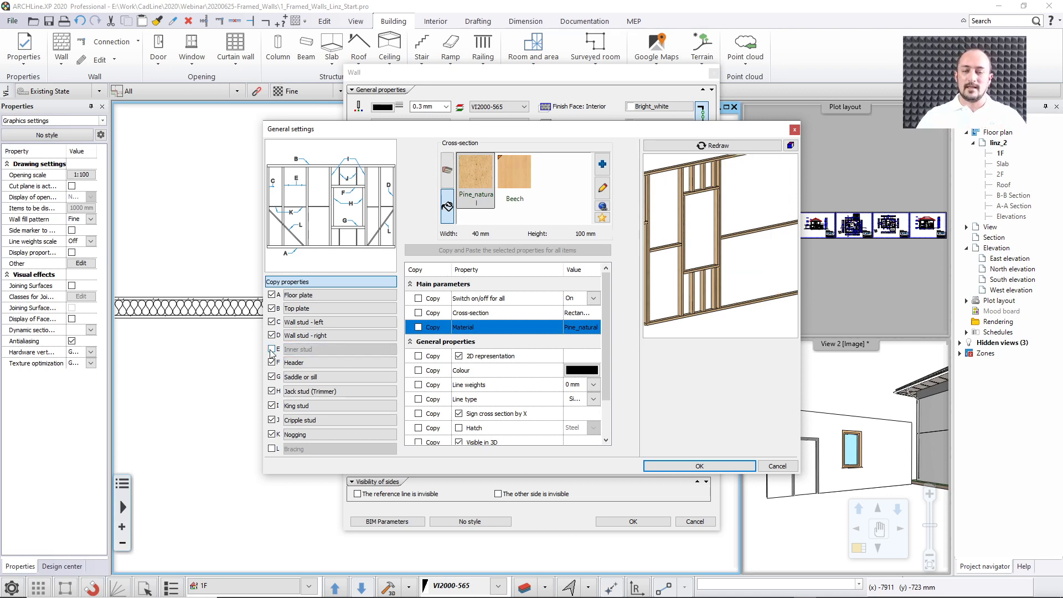
left_click(272, 350)
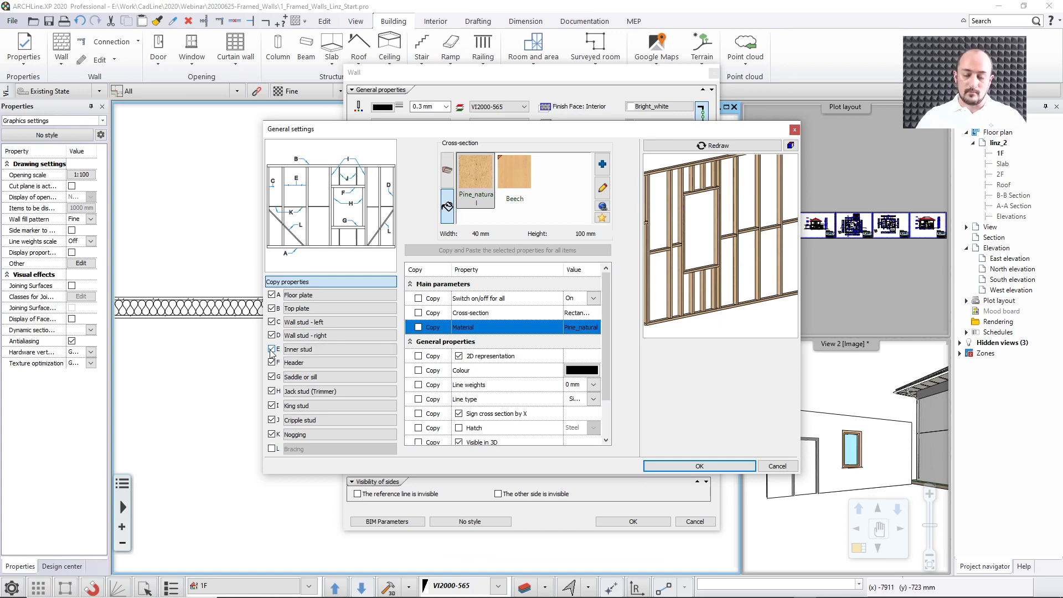
Set the number of header beams to 3 and inspect the headers above the openings in the preview.
left_click(313, 361)
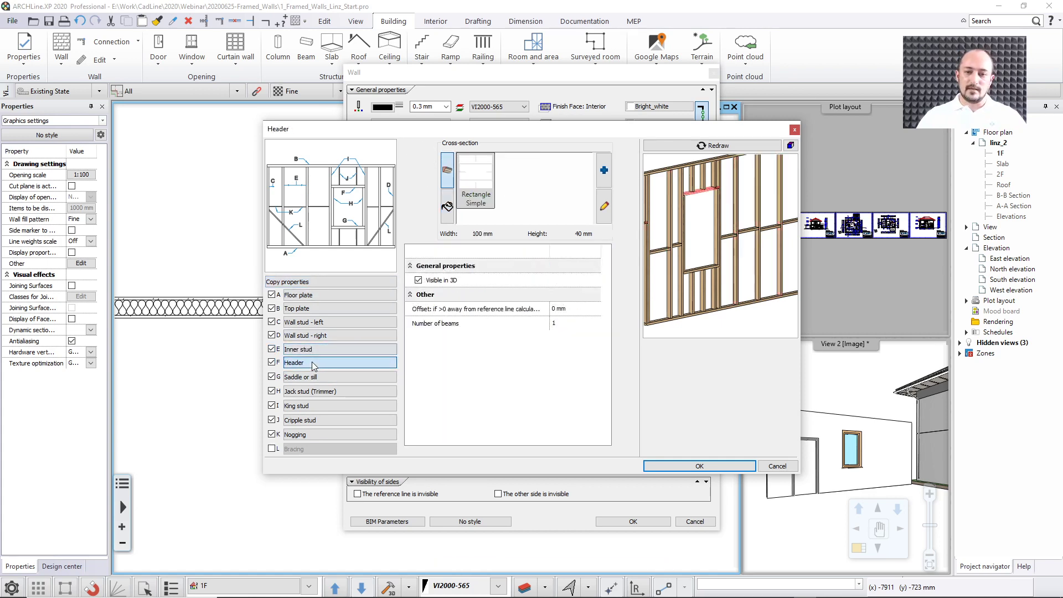
left_click(374, 350)
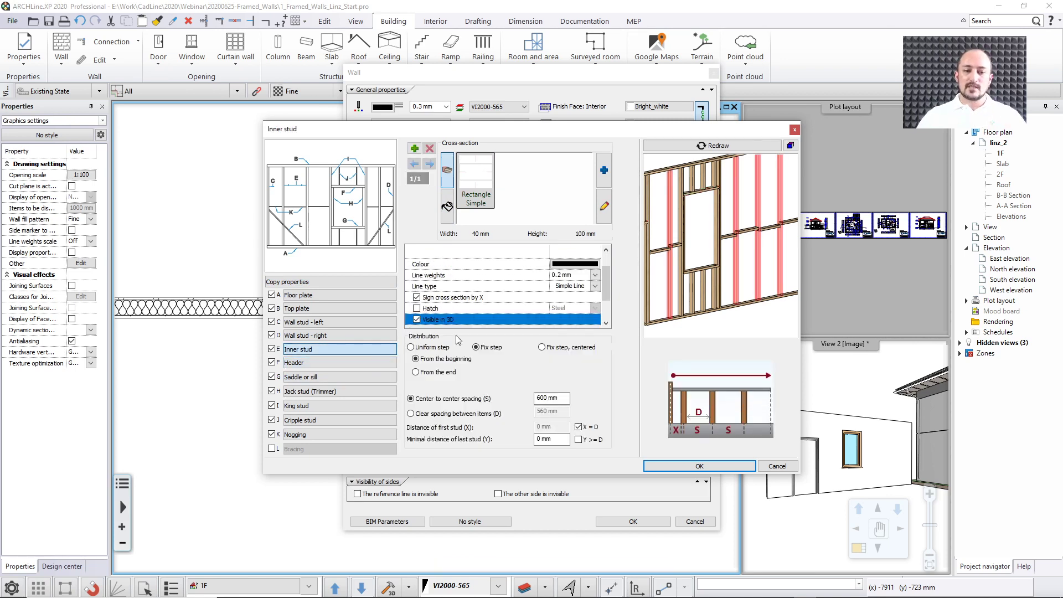
left_click(317, 364)
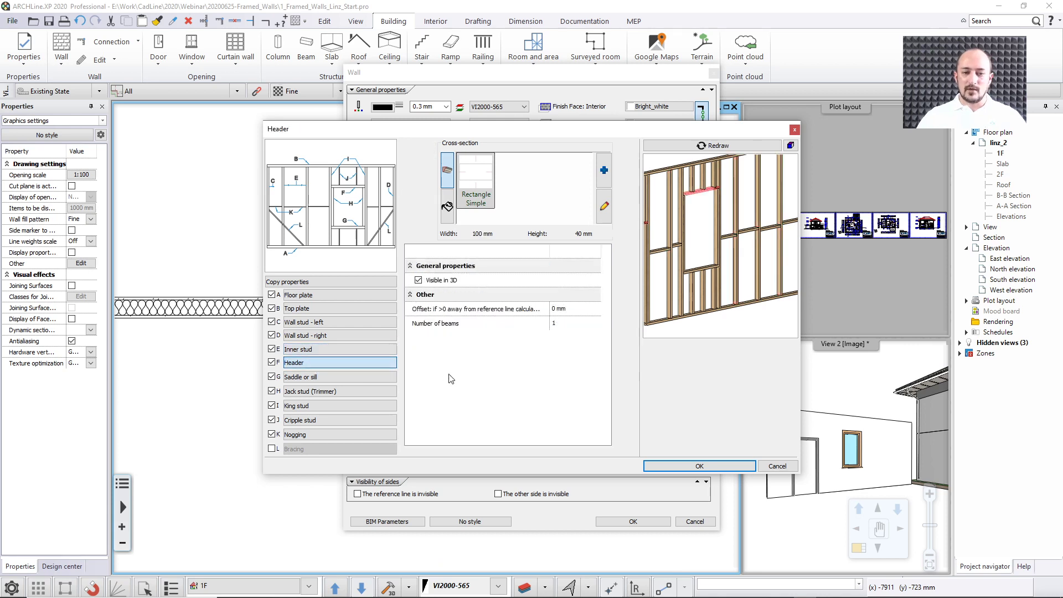
scroll(720, 260, "up", 5)
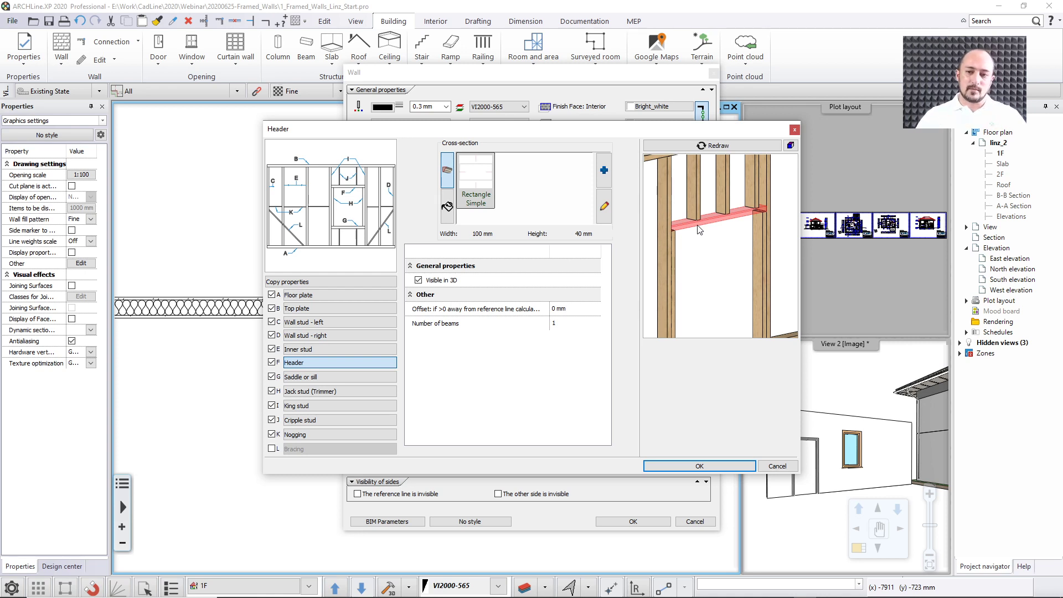
left_click(558, 323)
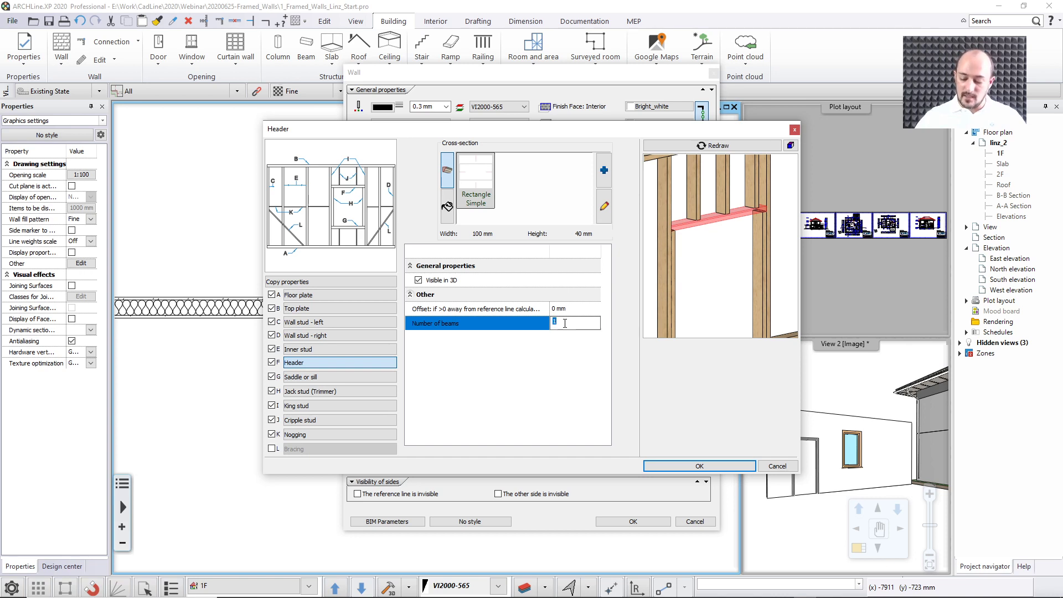
type("3")
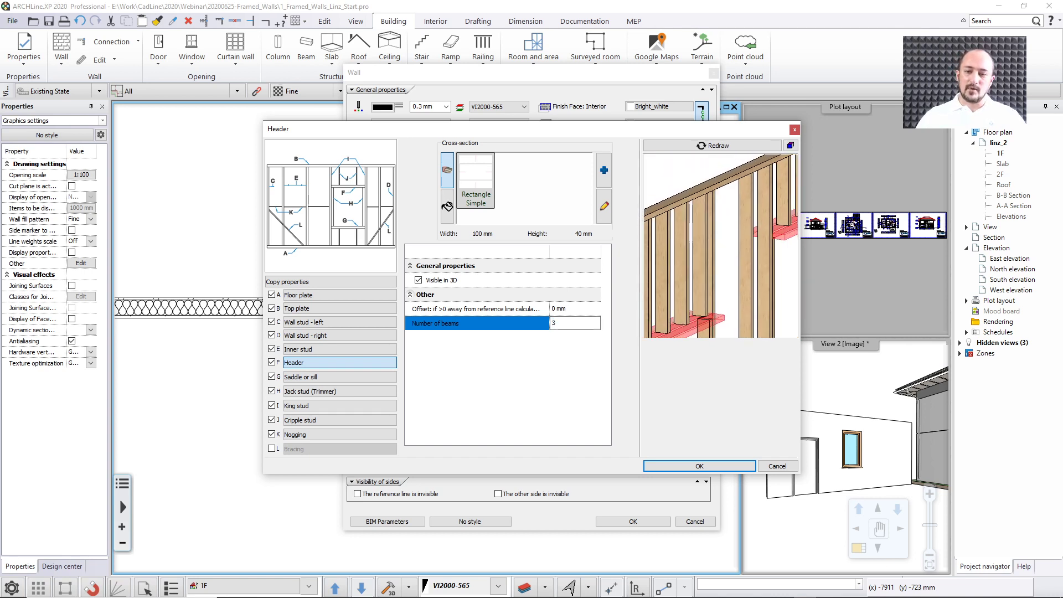
scroll(719, 239, "up", 3)
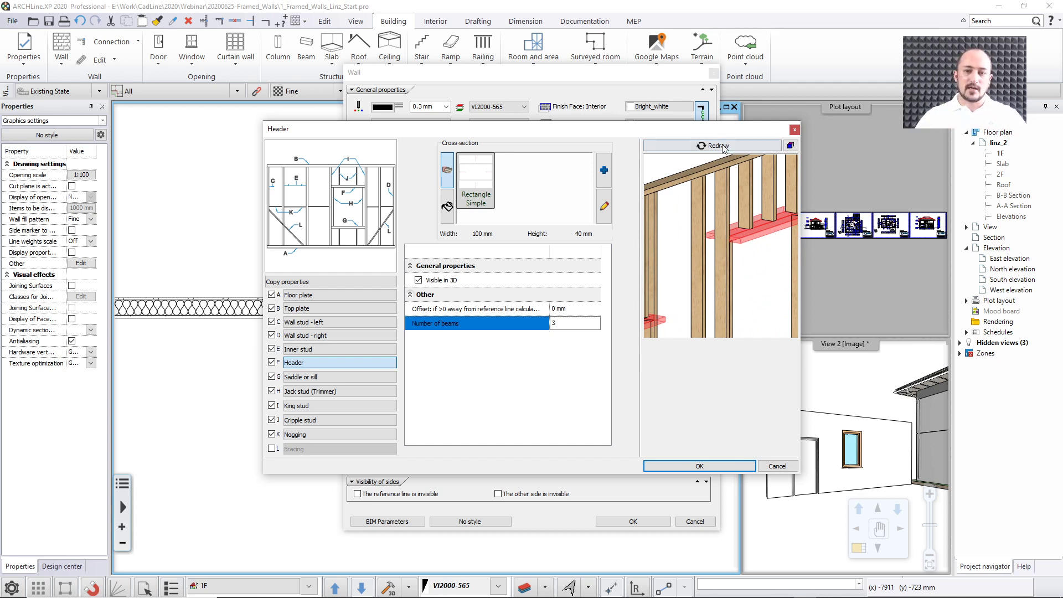
Rotate the header's rectangular cross-section to 40 mm wide by 100 mm high and inspect the headers in the frame preview.
left_click(604, 209)
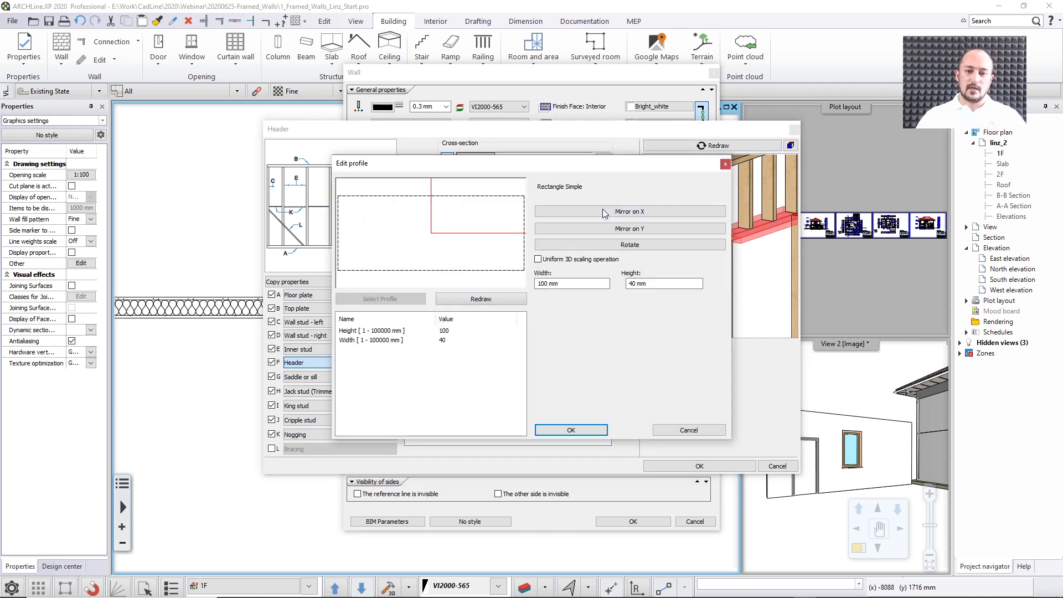
left_click(599, 245)
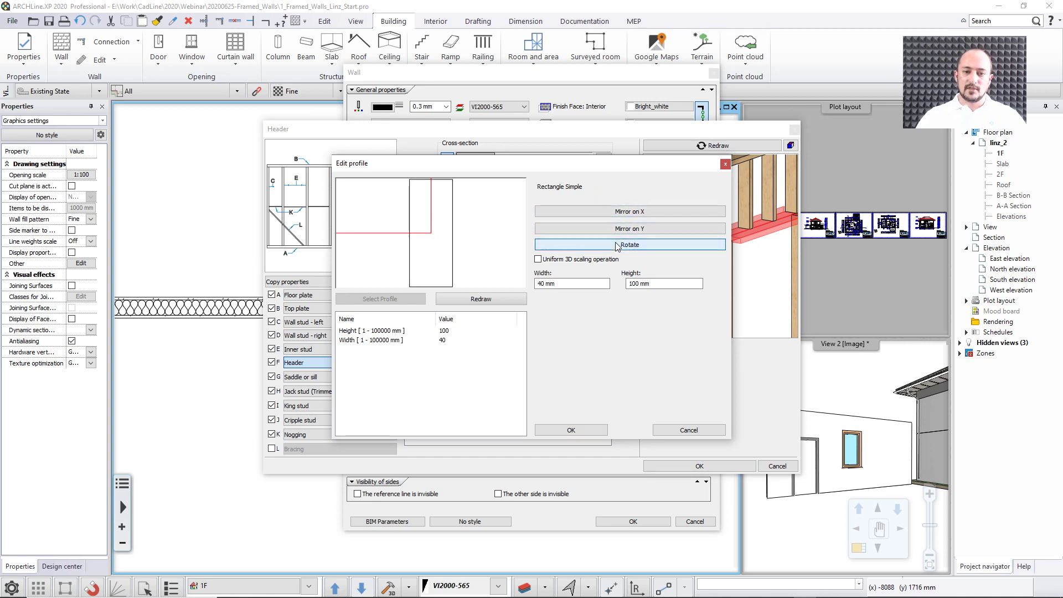
left_click(571, 431)
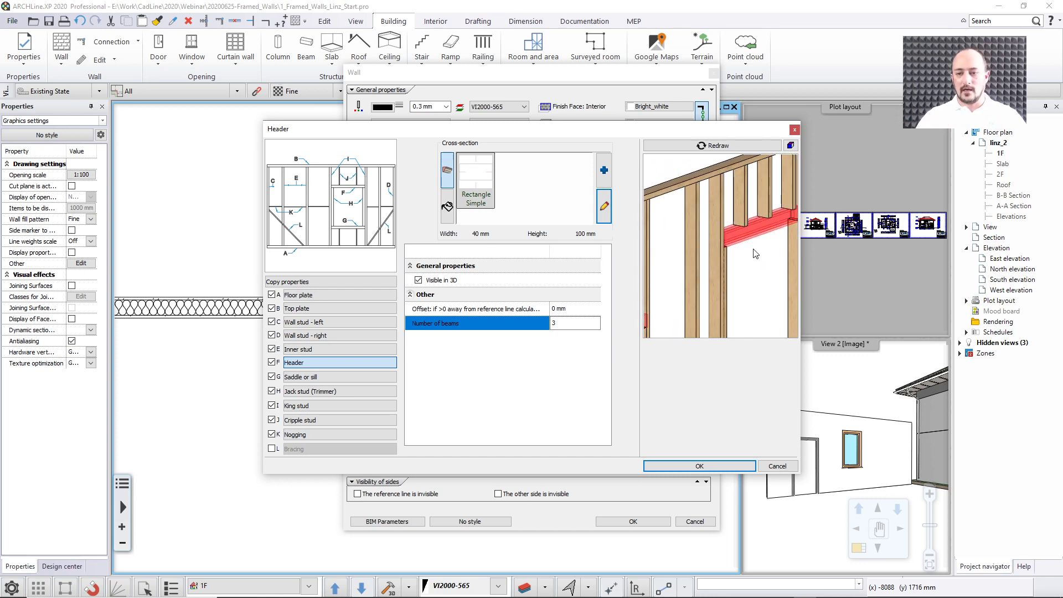
left_click_drag(744, 264, 733, 254)
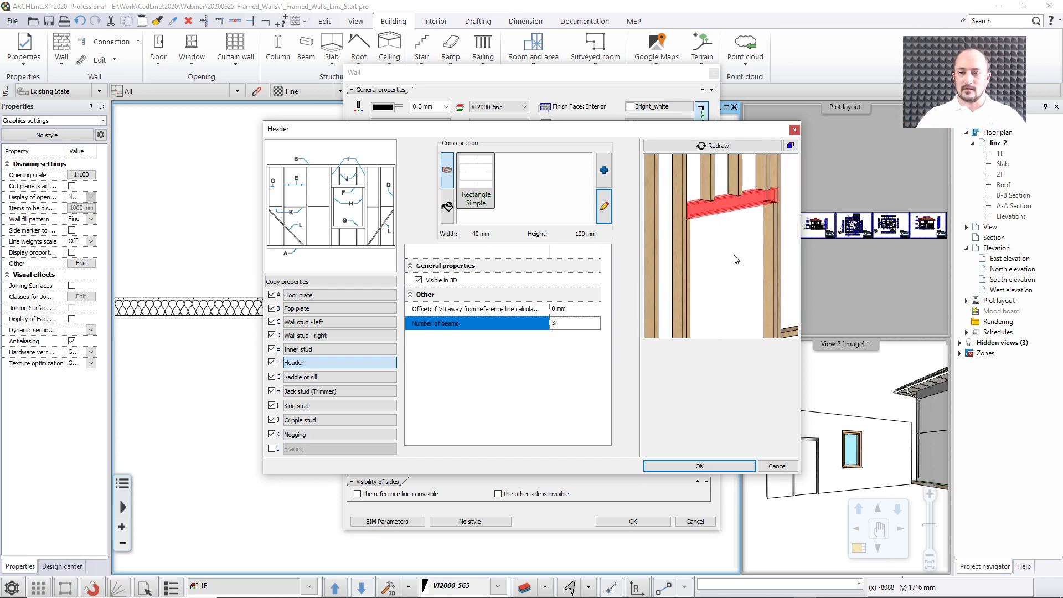
scroll(736, 260, "down", 2)
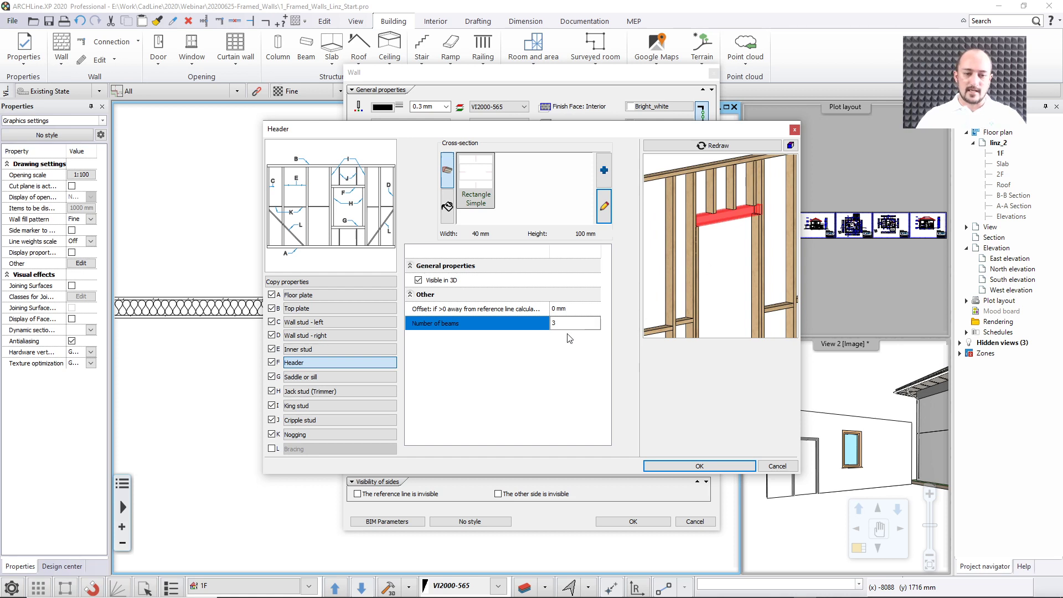
Review the saddle or sill, jack stud and king stud settings and locate each member in the frame preview.
left_click(325, 376)
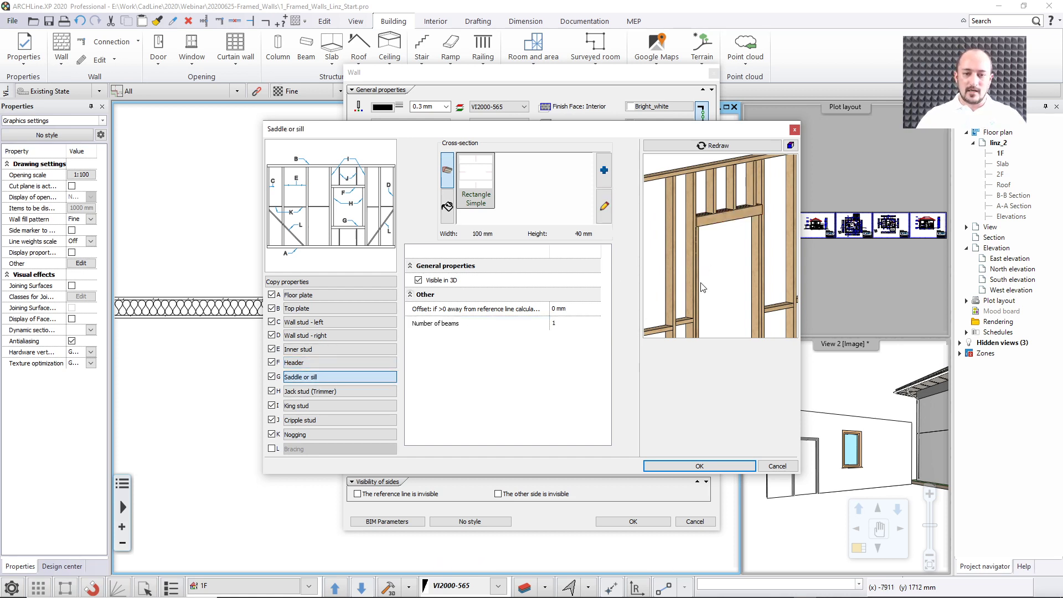
scroll(705, 276, "up", 2)
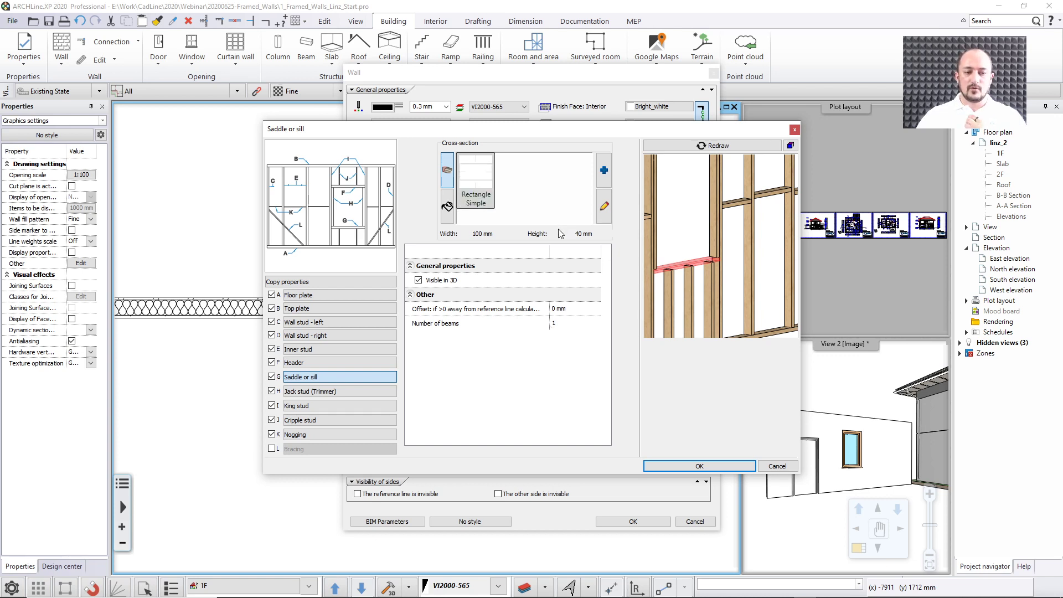
left_click(355, 391)
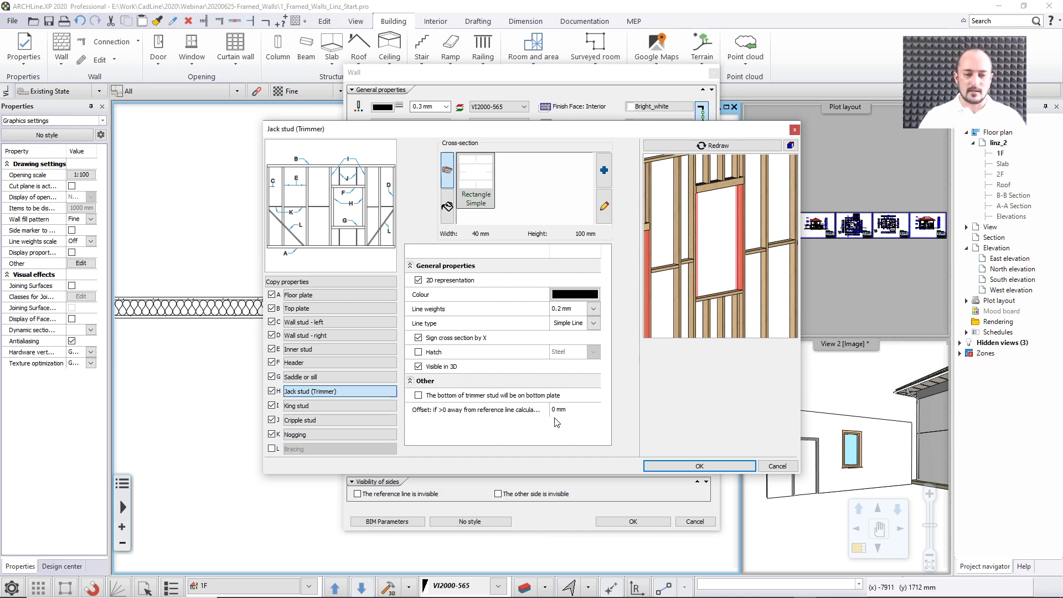
left_click(332, 406)
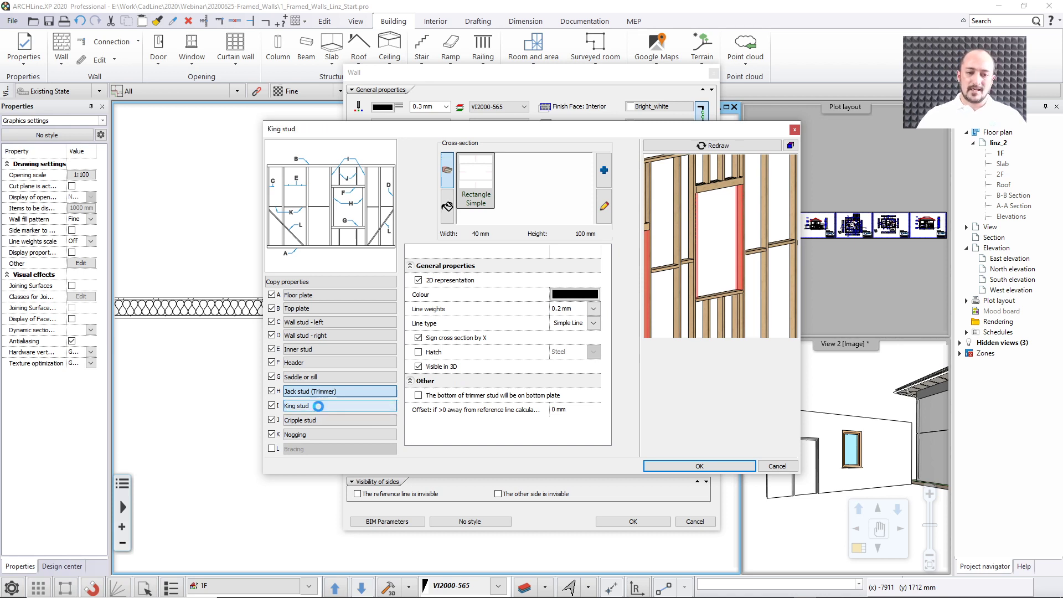
scroll(700, 302, "down", 5)
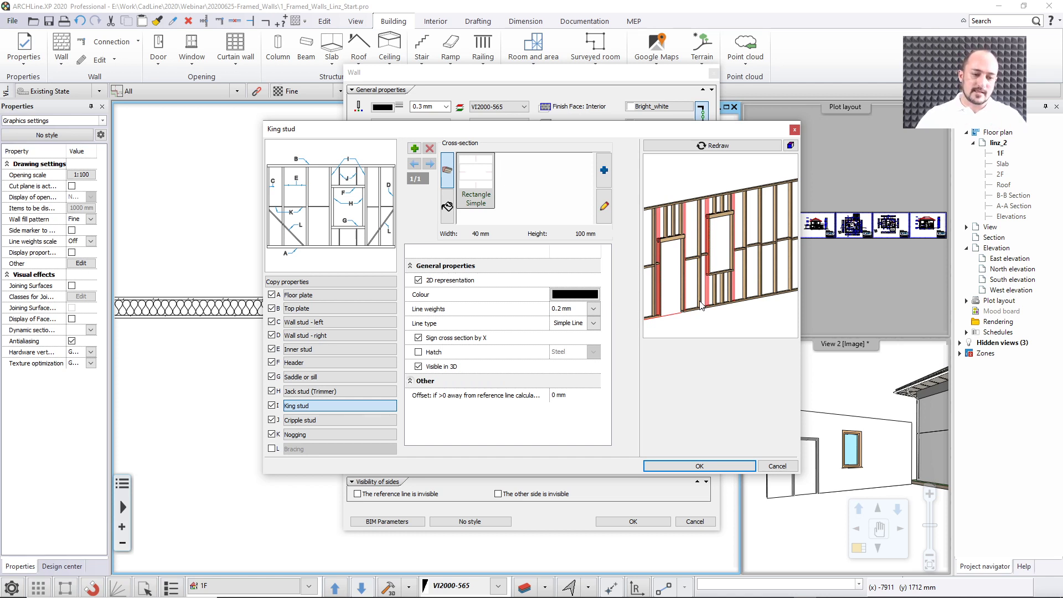
Set the cripple studs' distribution to Fix step, centered.
left_click(363, 421)
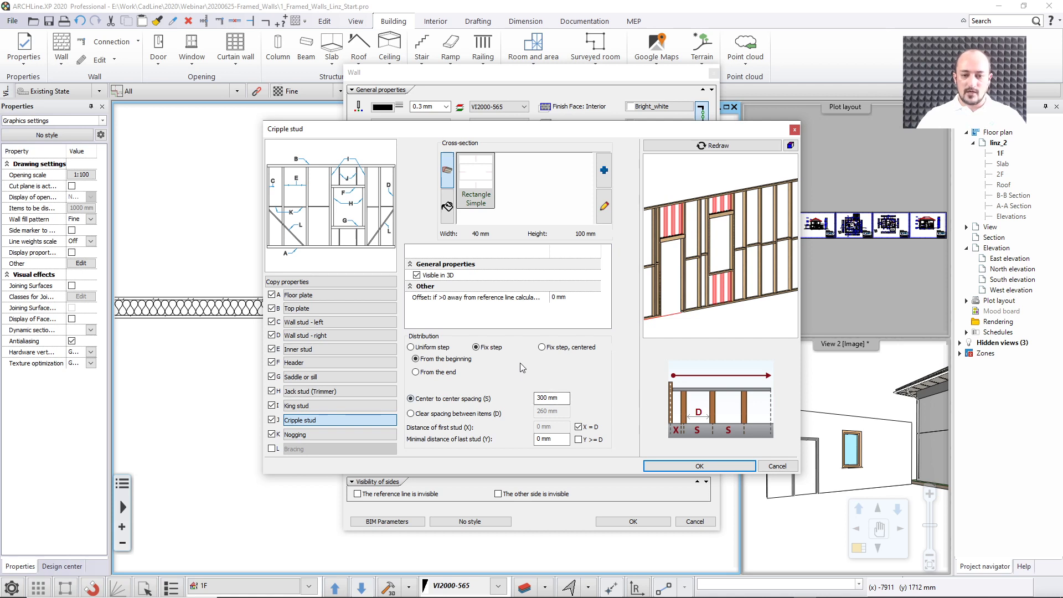
left_click(542, 347)
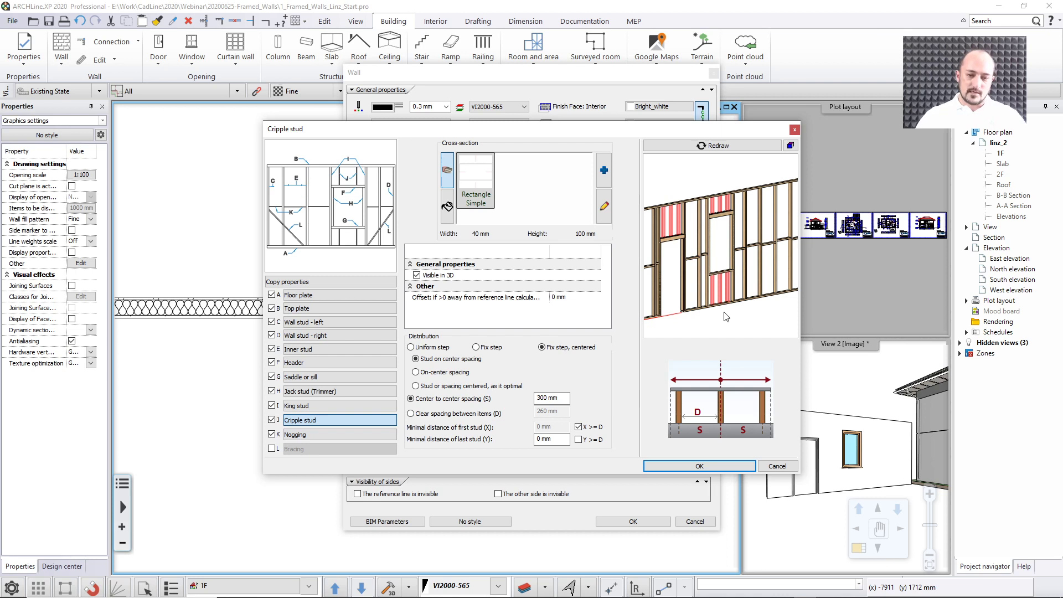
Try the nogging orientation Just the same height, restore Alternately, and examine the noggings between the studs in the preview.
left_click(364, 435)
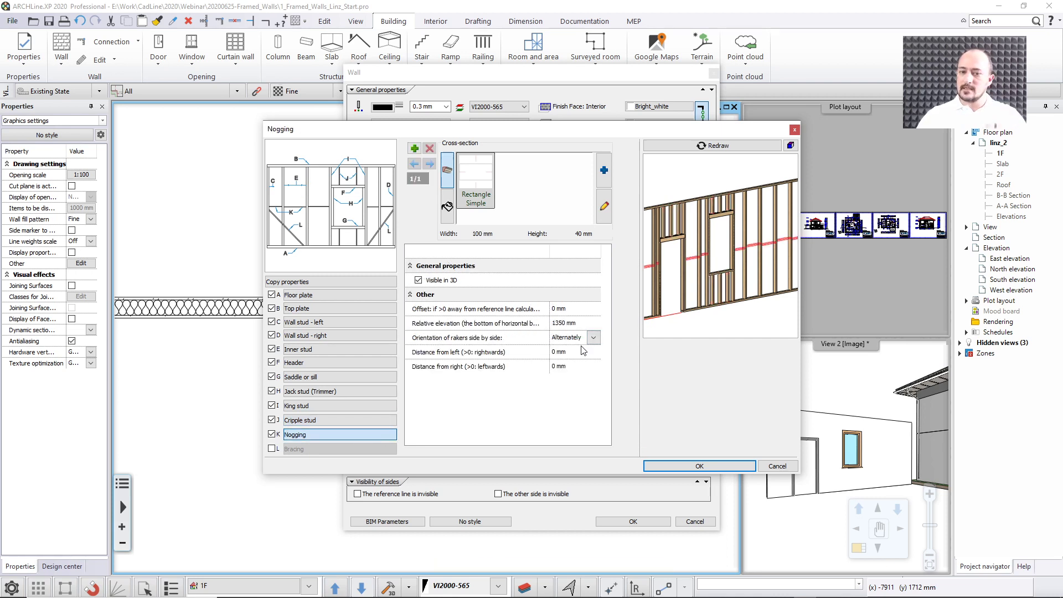
mouse_move(712, 323)
left_mouse_down()
mouse_move(721, 314)
mouse_move(704, 317)
left_mouse_up()
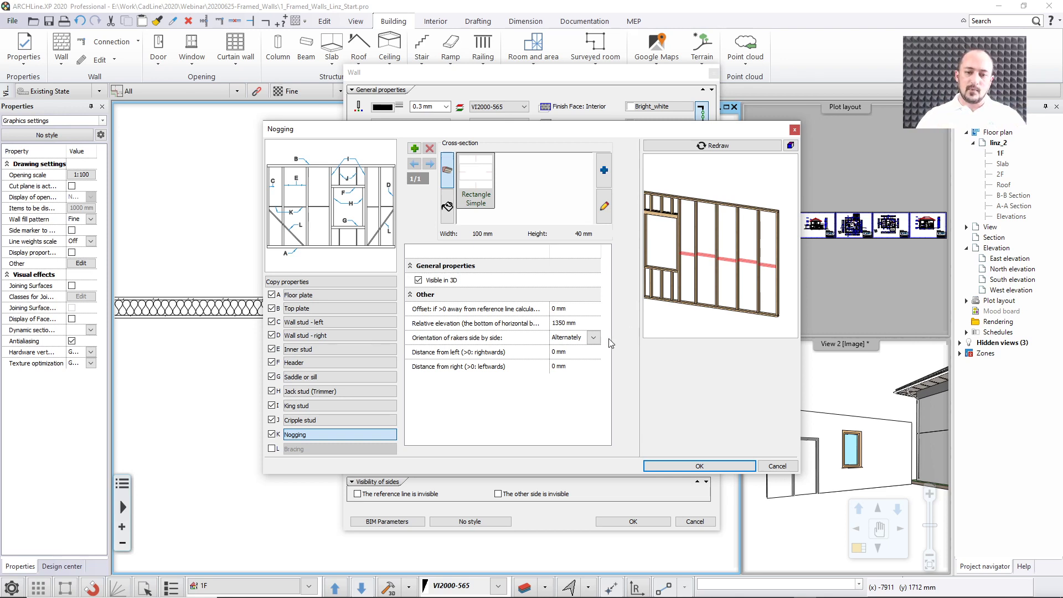
left_click(594, 338)
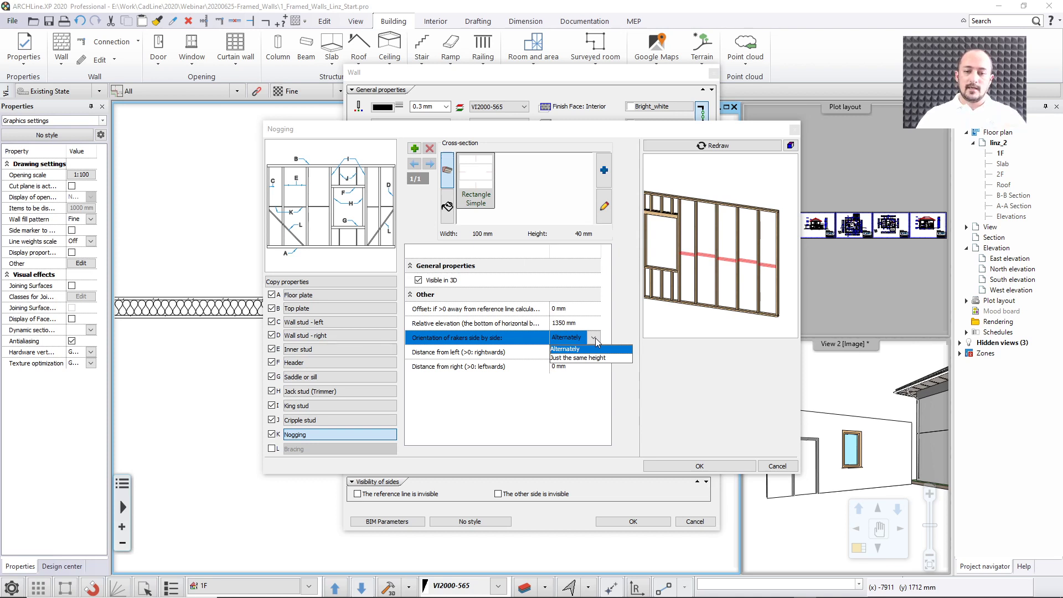
left_click(589, 359)
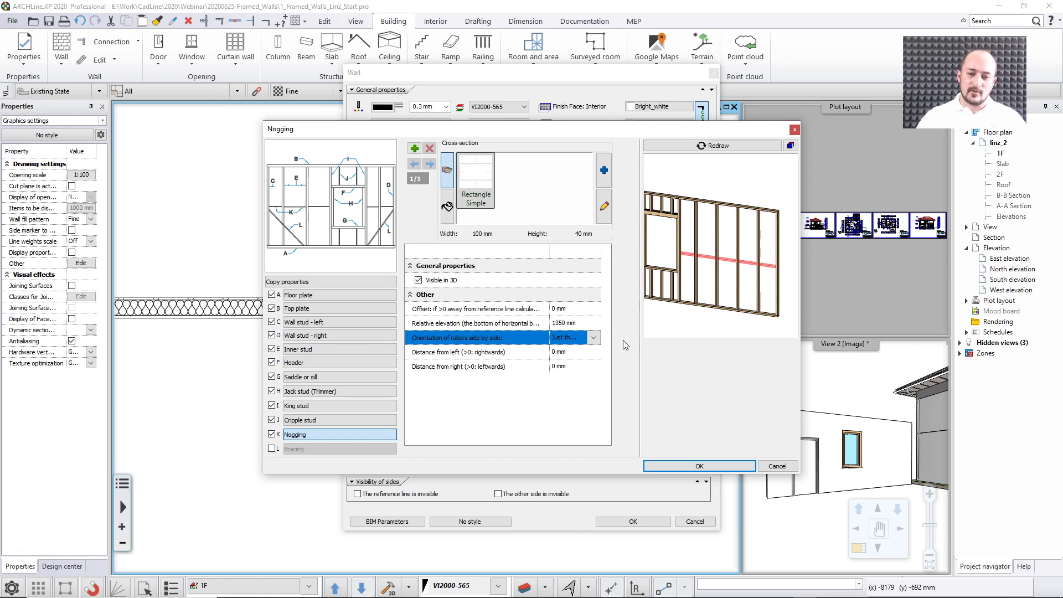
left_click(594, 337)
left_click(577, 354)
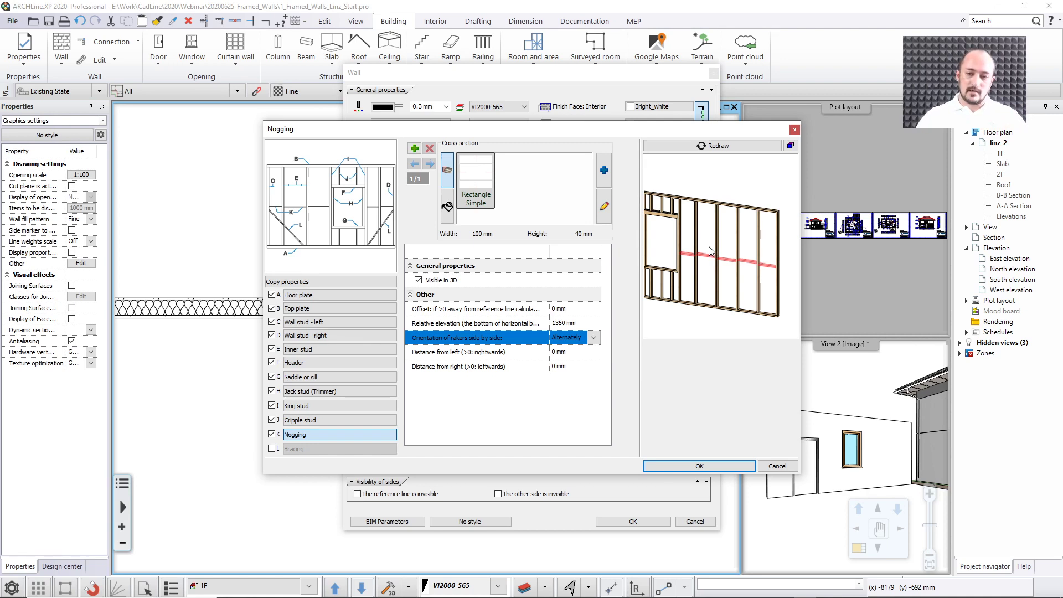
scroll(711, 252, "up", 5)
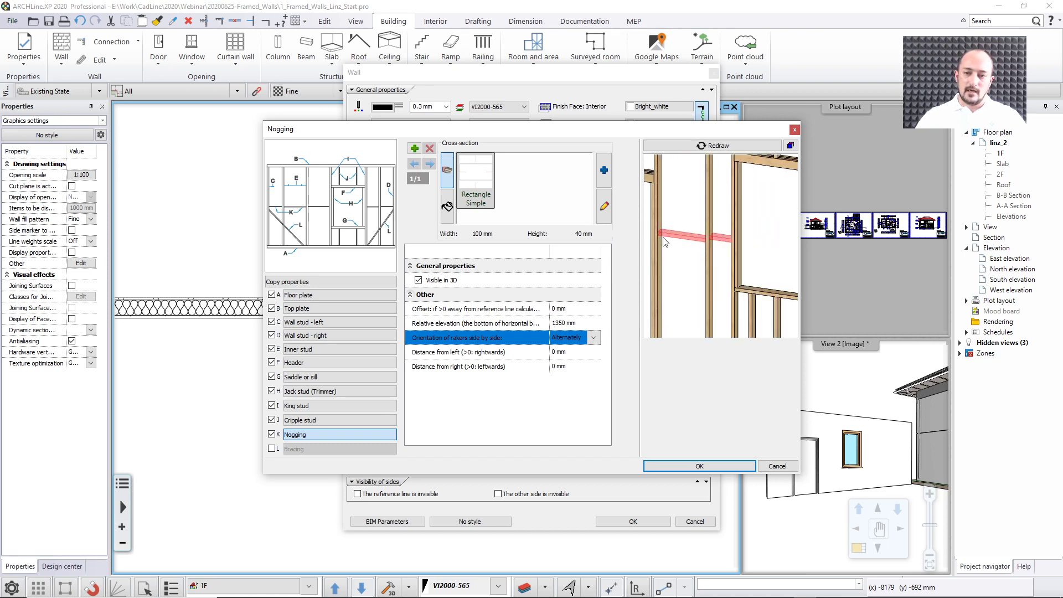
Set the existing nogging's relative elevation to 600 mm in the wall framing.
left_click_drag(752, 249, 704, 247)
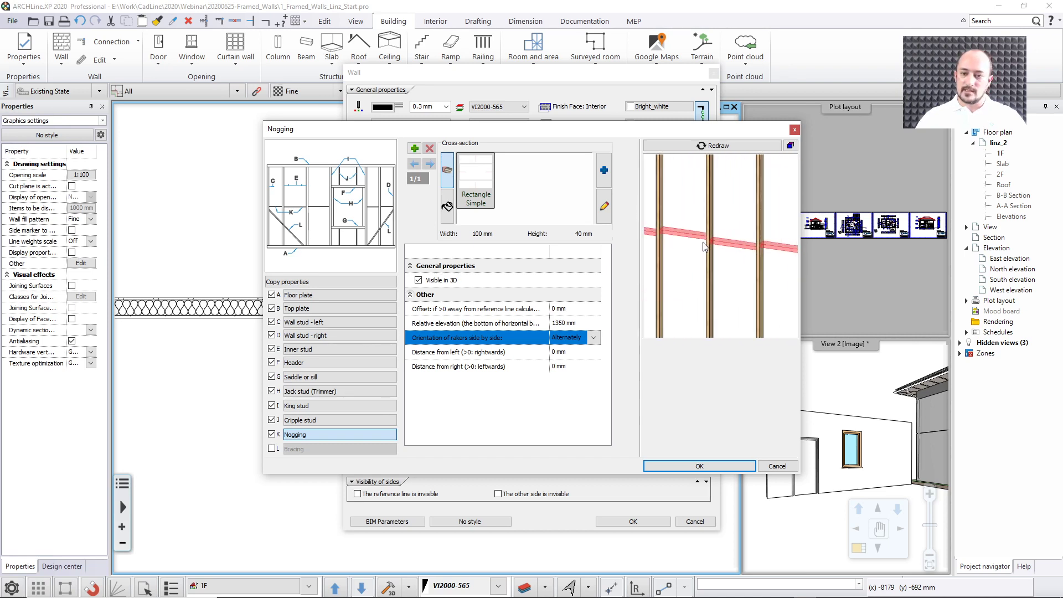
scroll(704, 247, "up", 3)
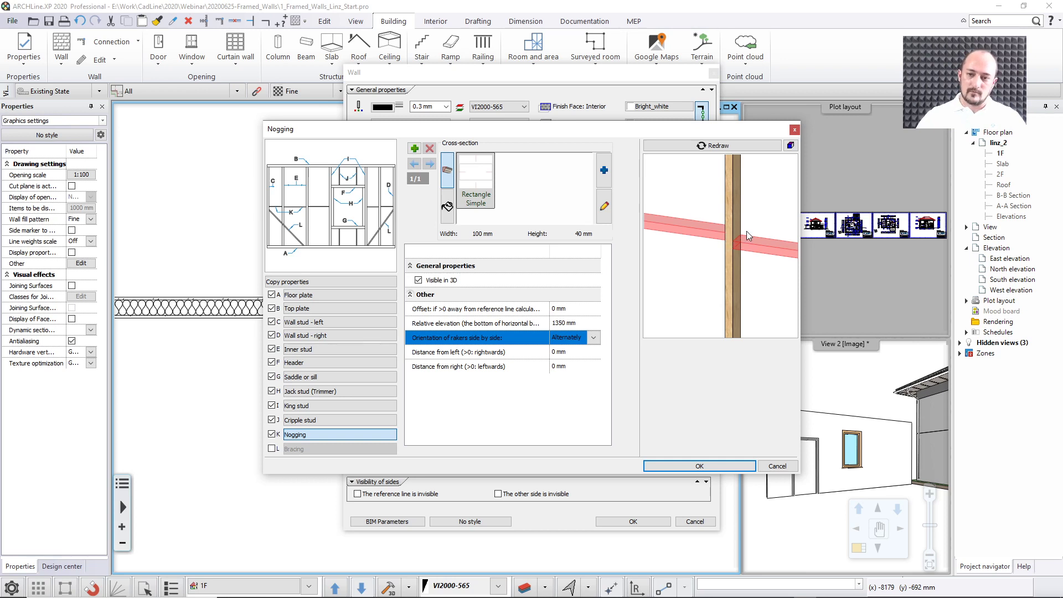
middle_click(723, 249)
middle_click(723, 249)
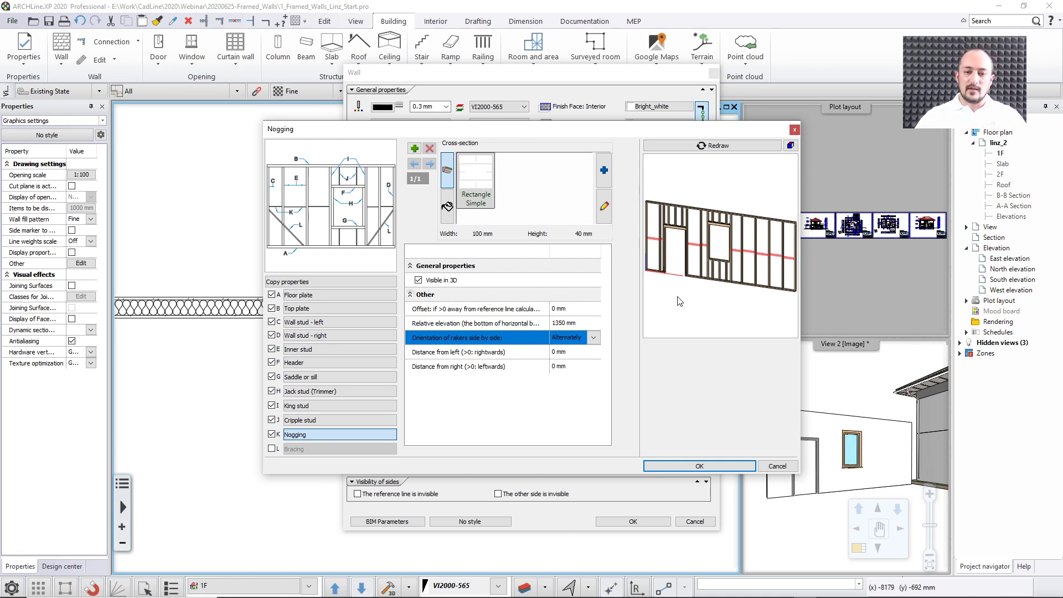
left_click(579, 323)
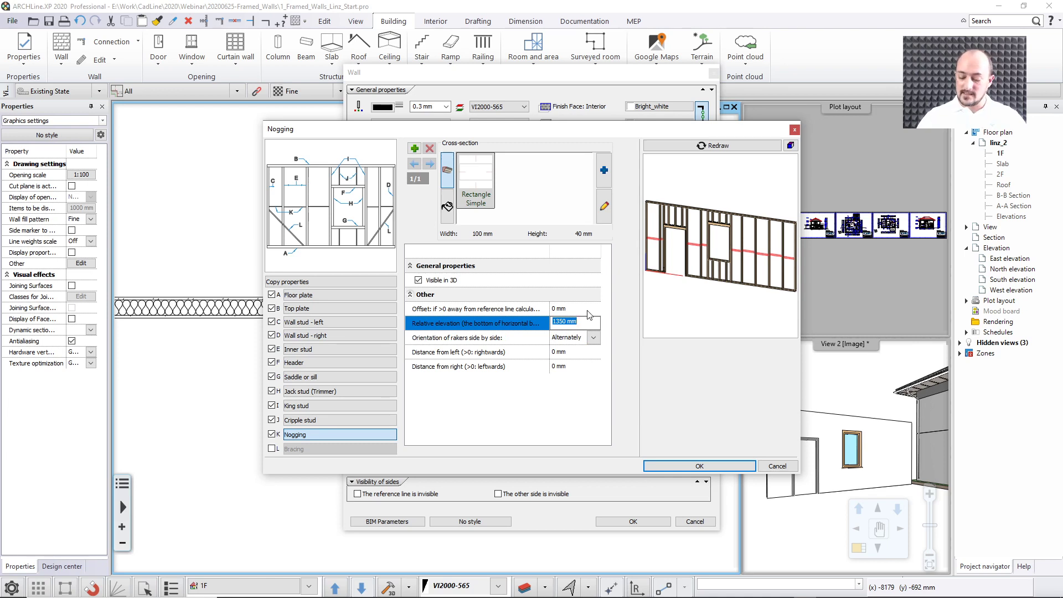
type("600")
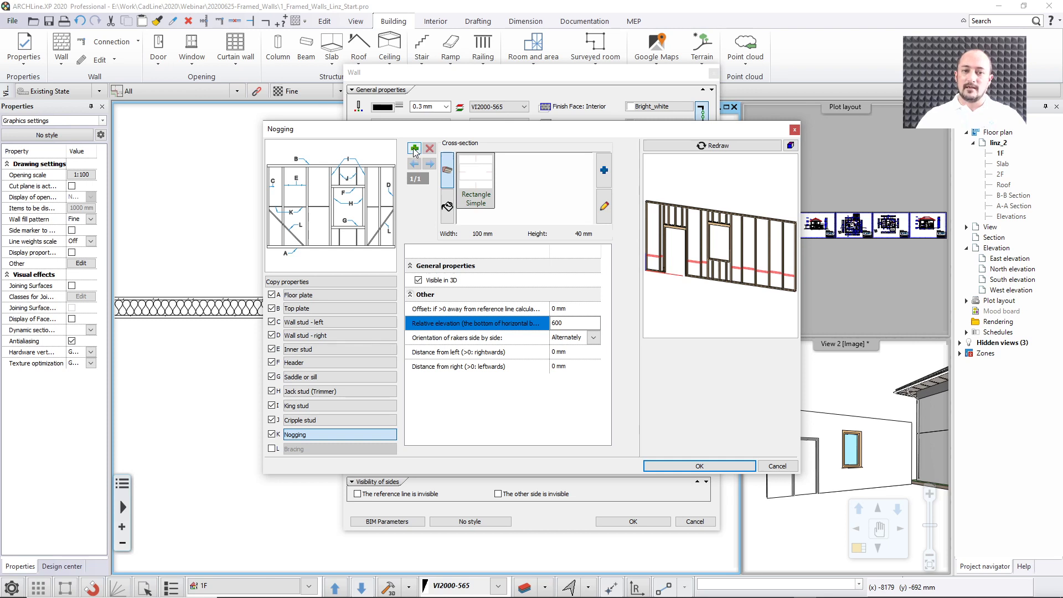
Add a second nogging to the wall framing with a relative elevation of 1300 mm.
left_click(415, 149)
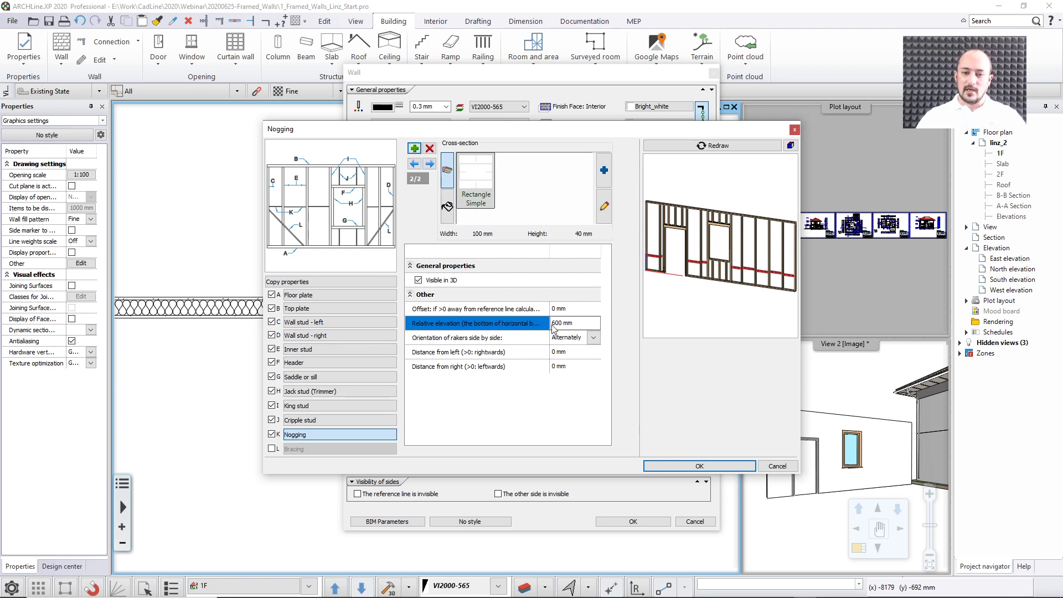
left_click(579, 324)
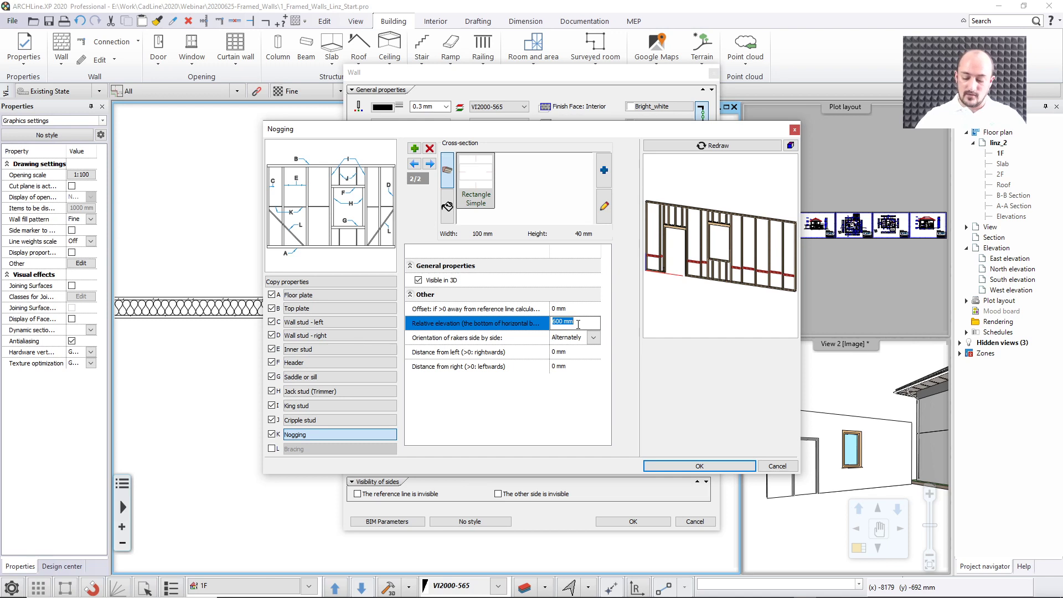
type("13")
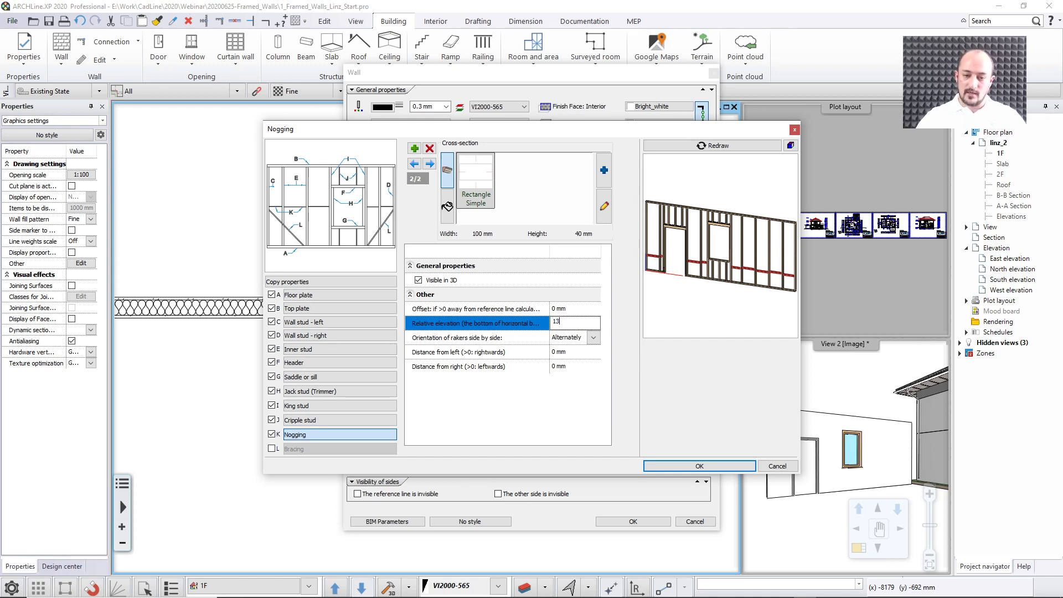
type("00")
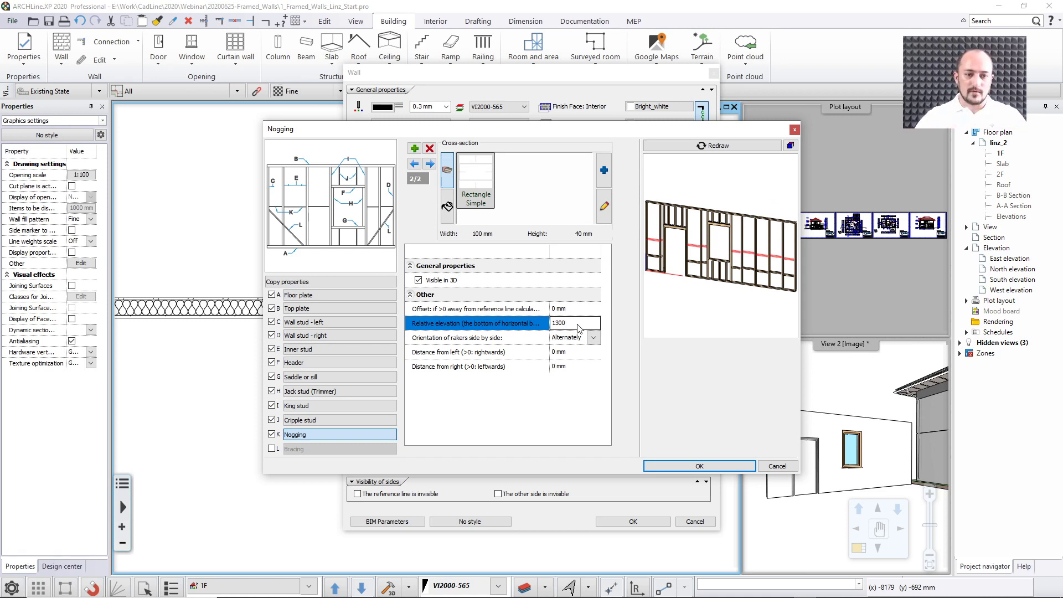
left_click(335, 324)
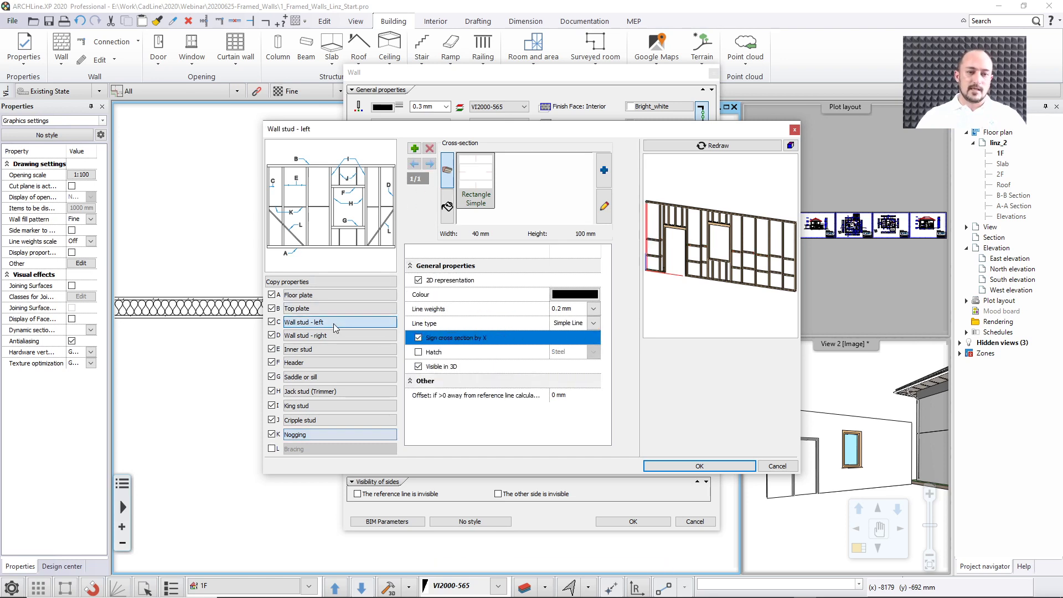
left_click(332, 336)
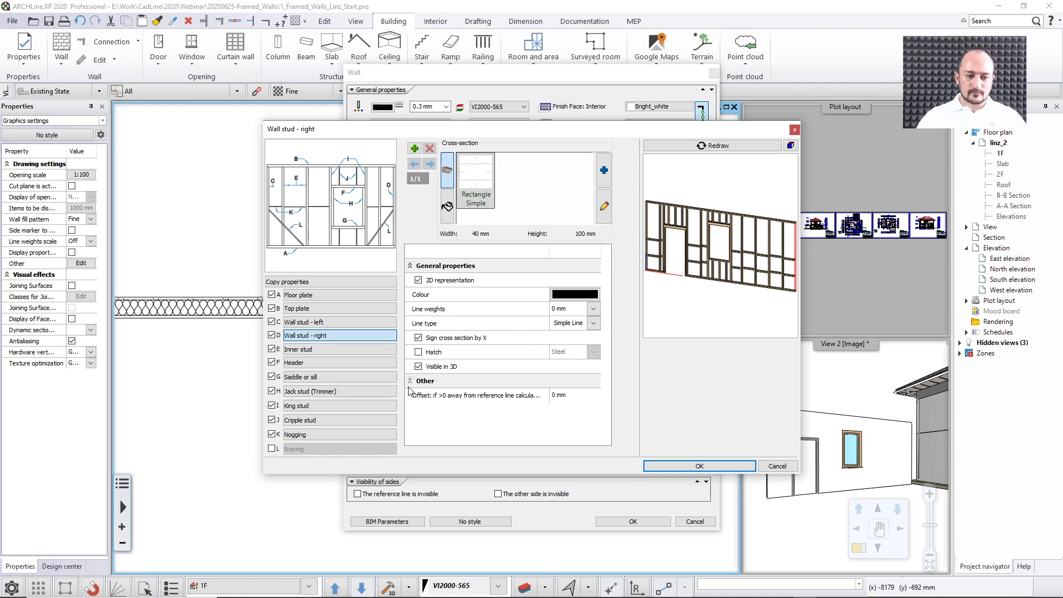
left_click(354, 436)
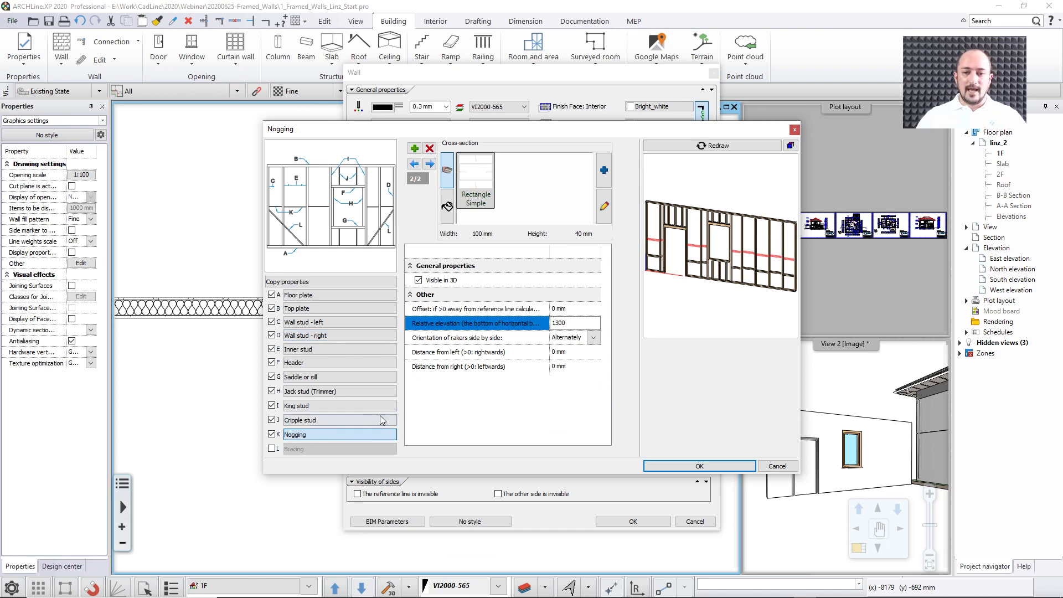
left_click_drag(690, 302, 750, 301)
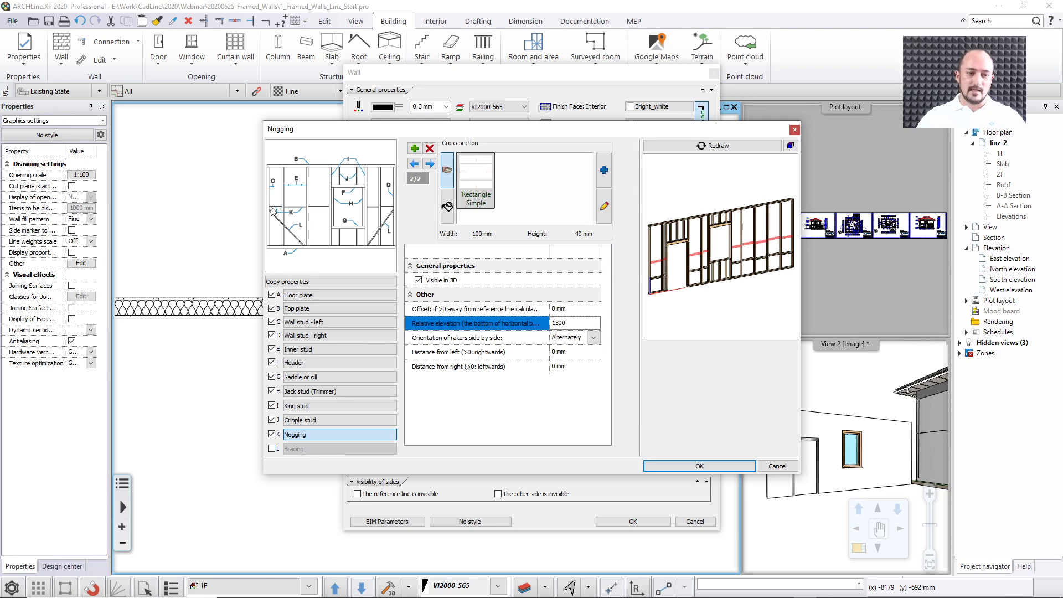
Try out bracing in the wall framing, look at its HT and HB height options, and switch it off again.
left_click(273, 449)
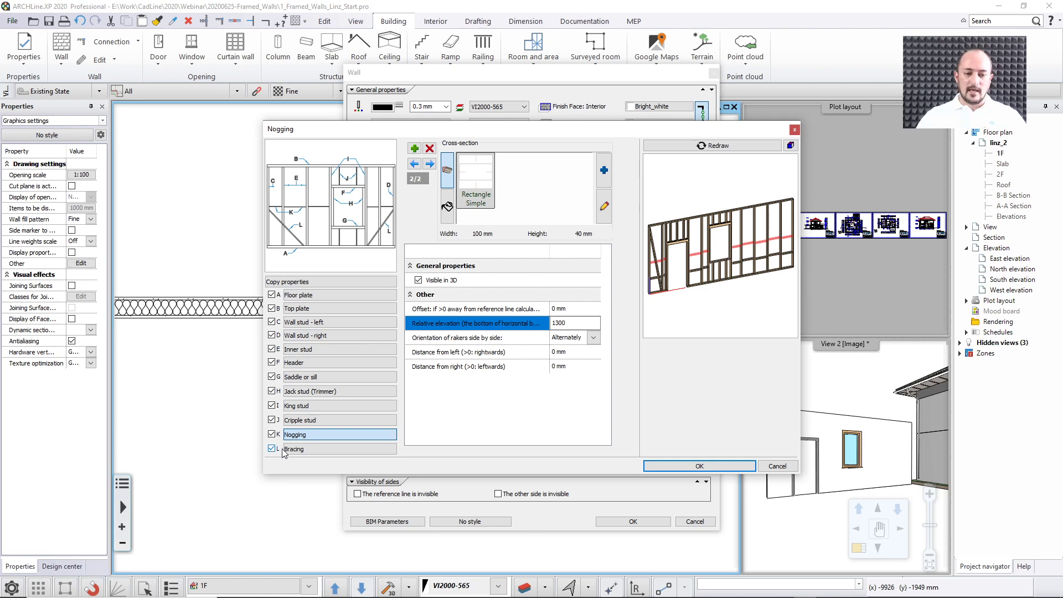
left_click(307, 450)
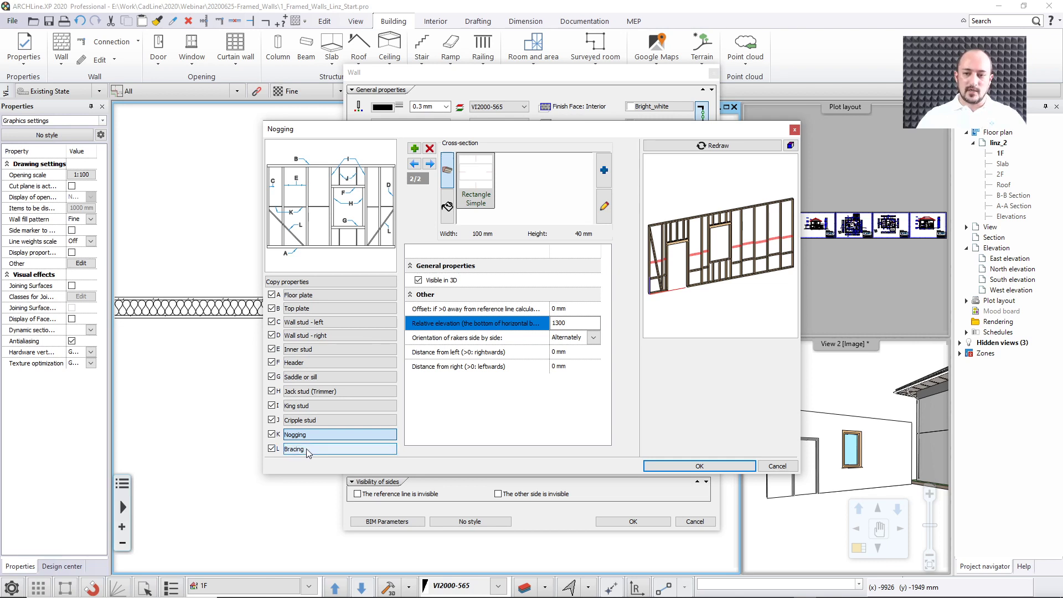
left_click(307, 451)
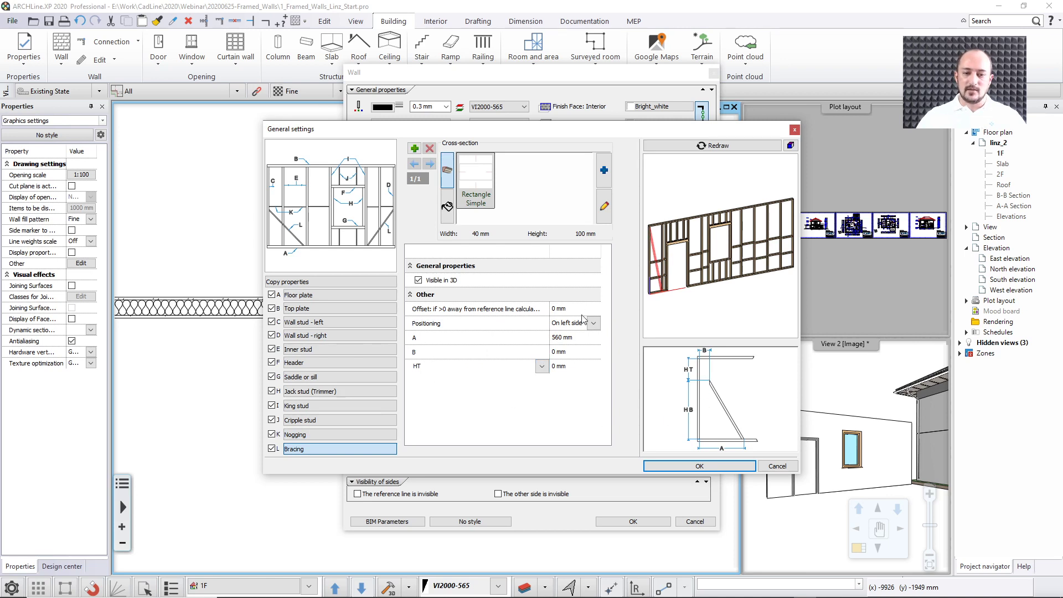
left_click(542, 366)
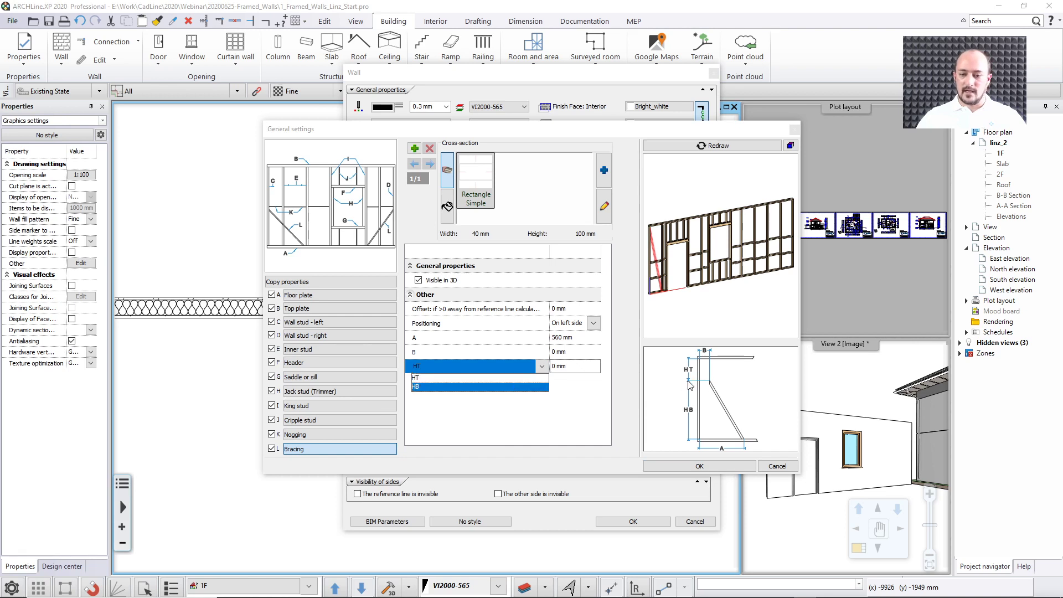
left_click(566, 424)
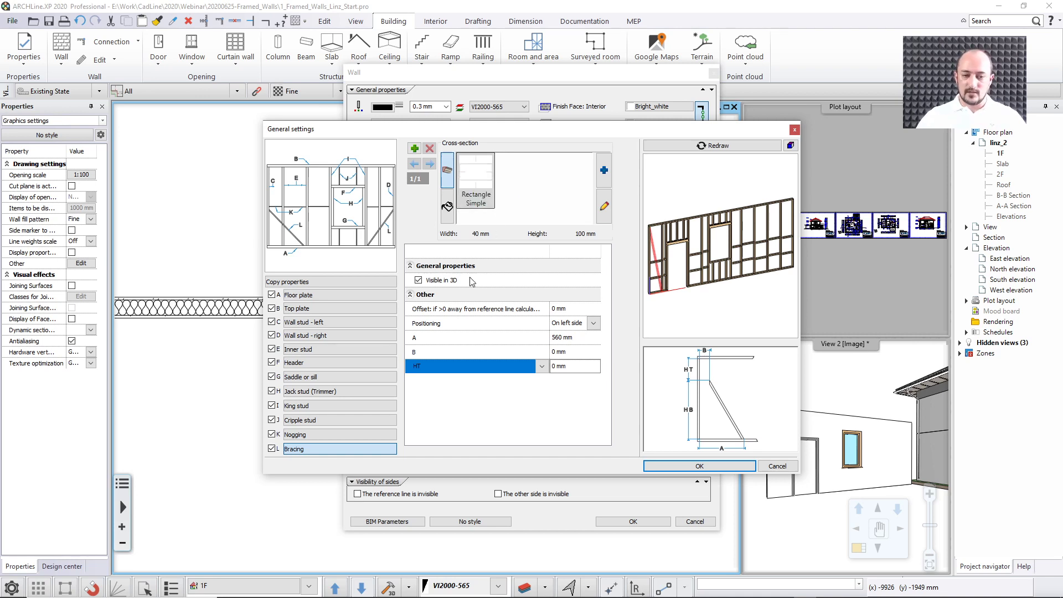
left_click(271, 449)
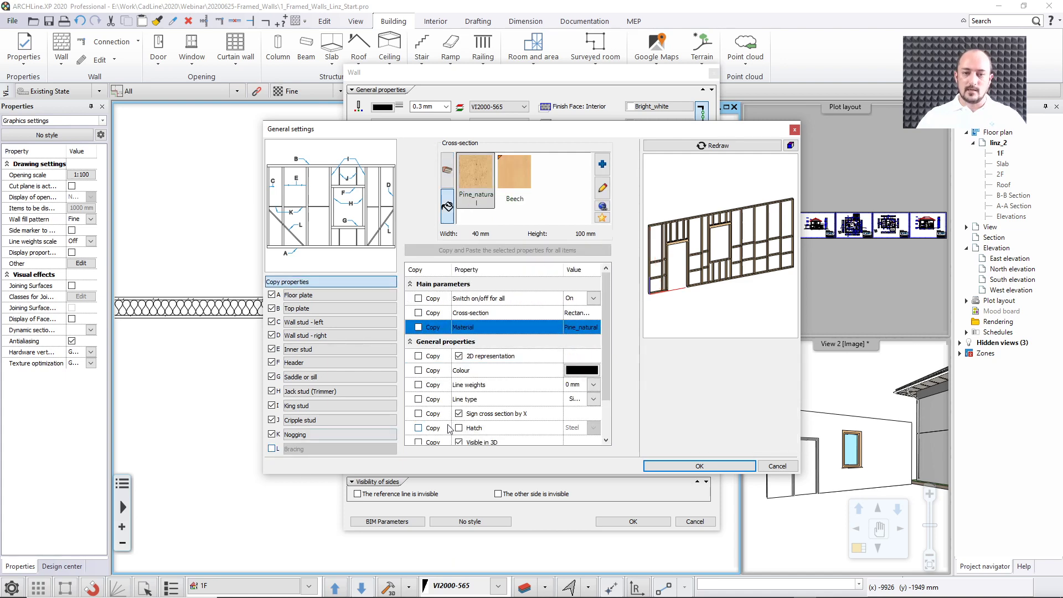
Delete the 600 mm nogging from the wall framing and accept the framing settings.
left_click_drag(700, 319, 668, 317)
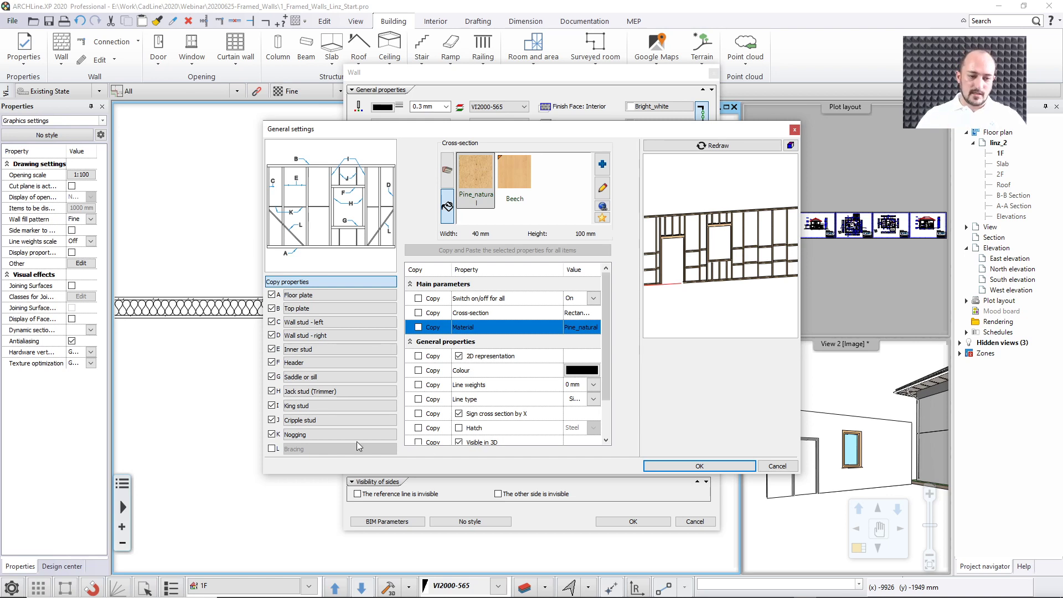
left_click(317, 435)
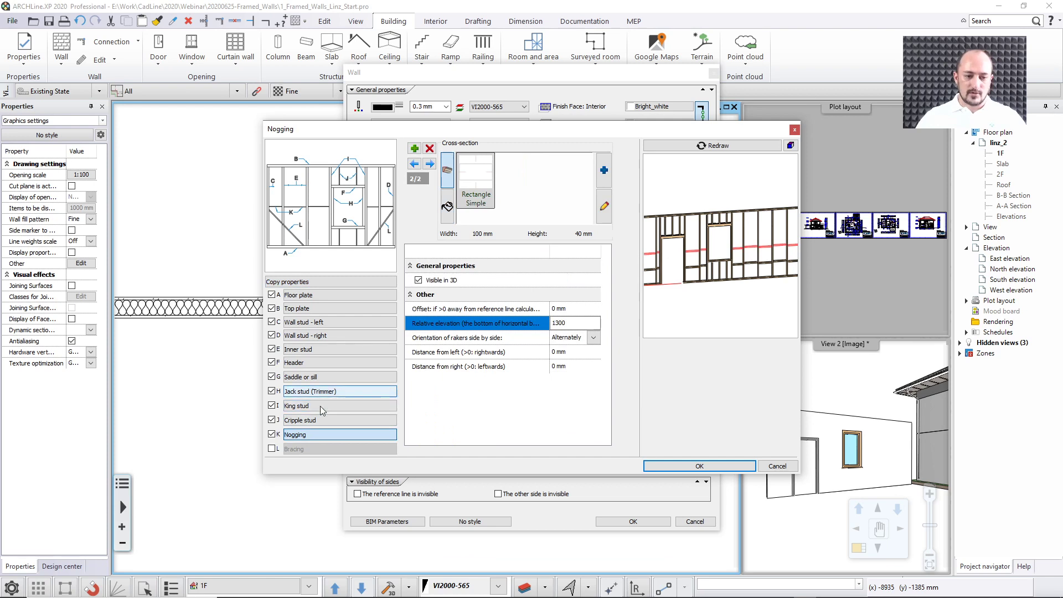
left_click(430, 163)
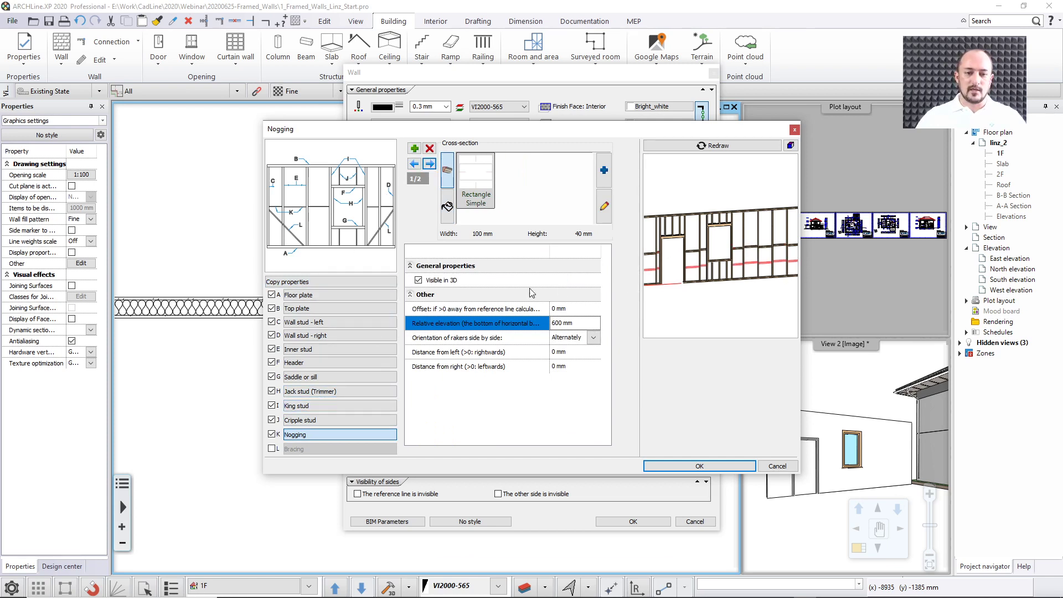
left_click(430, 148)
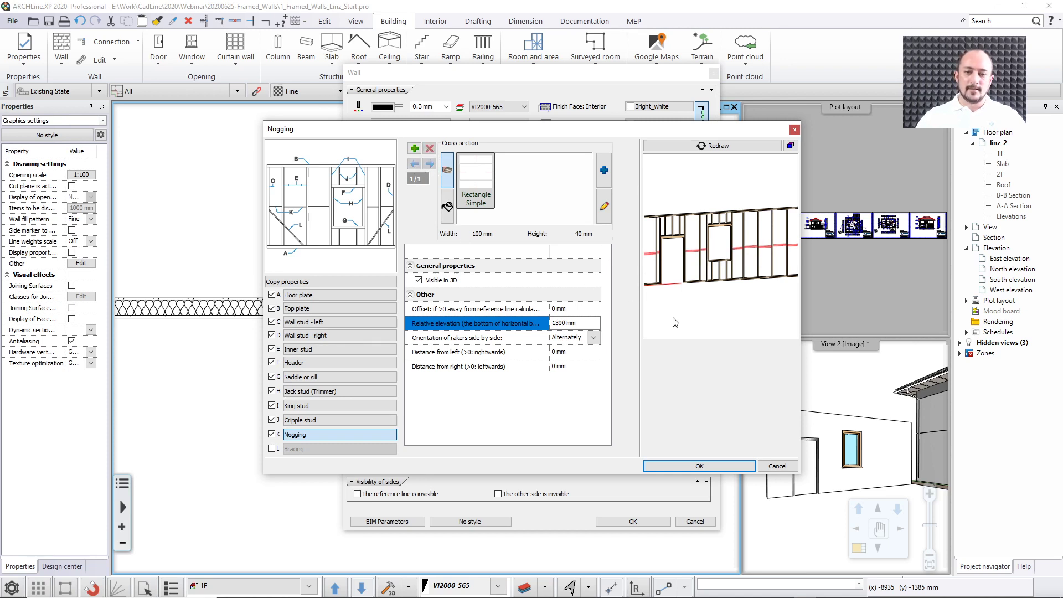
left_click_drag(674, 322, 699, 326)
left_click(699, 467)
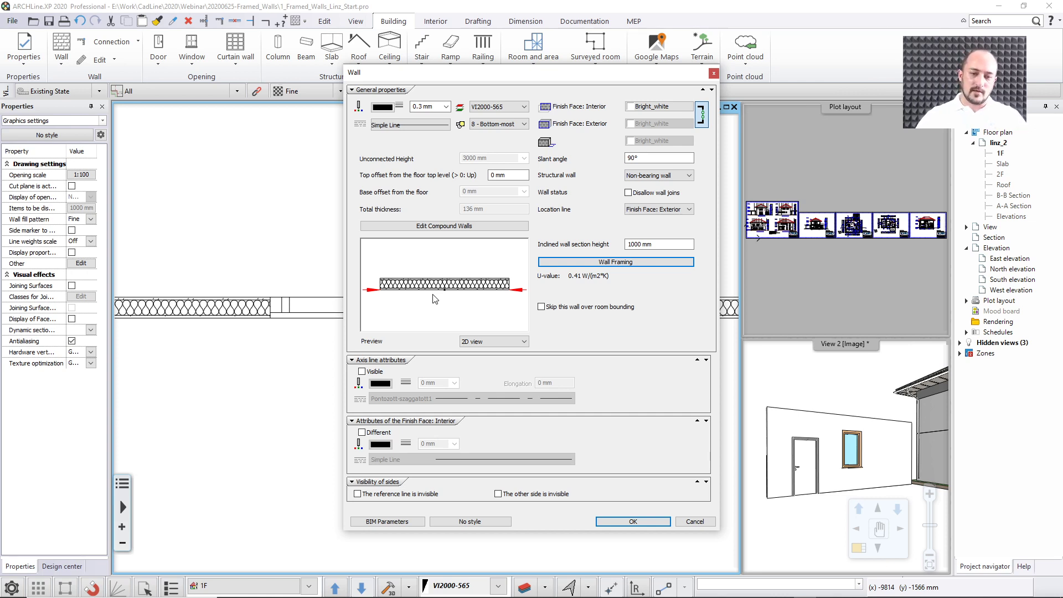
Save the wall's properties as a new style named "My partition wall with framing", available in all projects, and accept the wall settings.
left_click(474, 521)
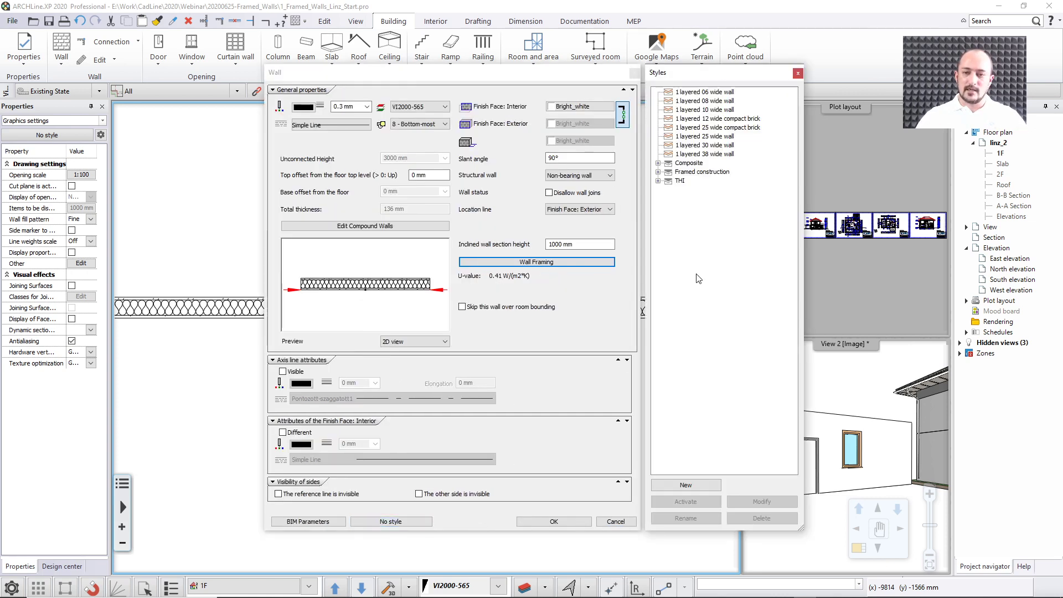
left_click(685, 485)
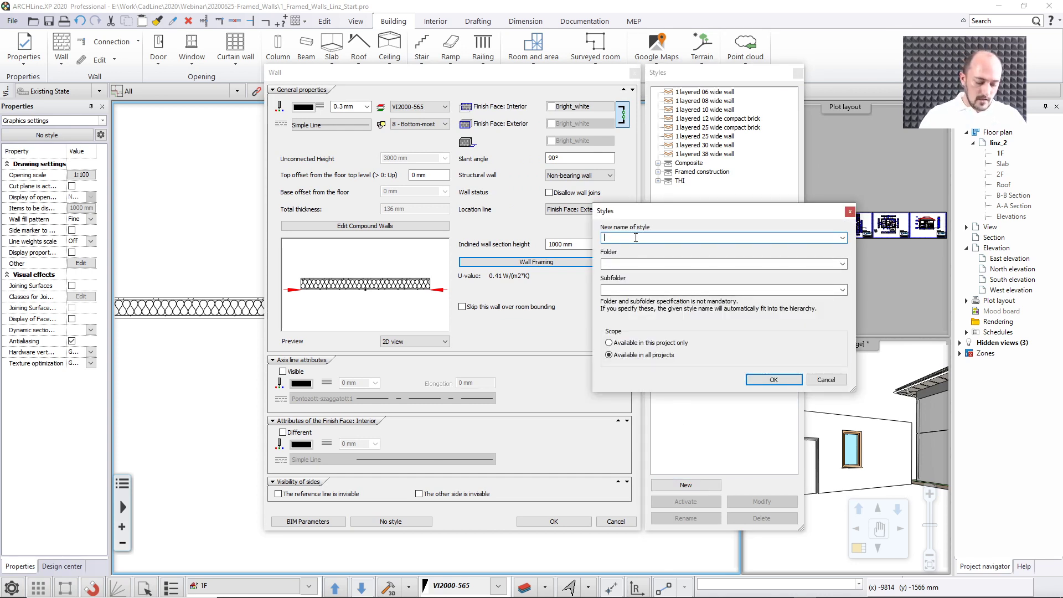
type("My wal")
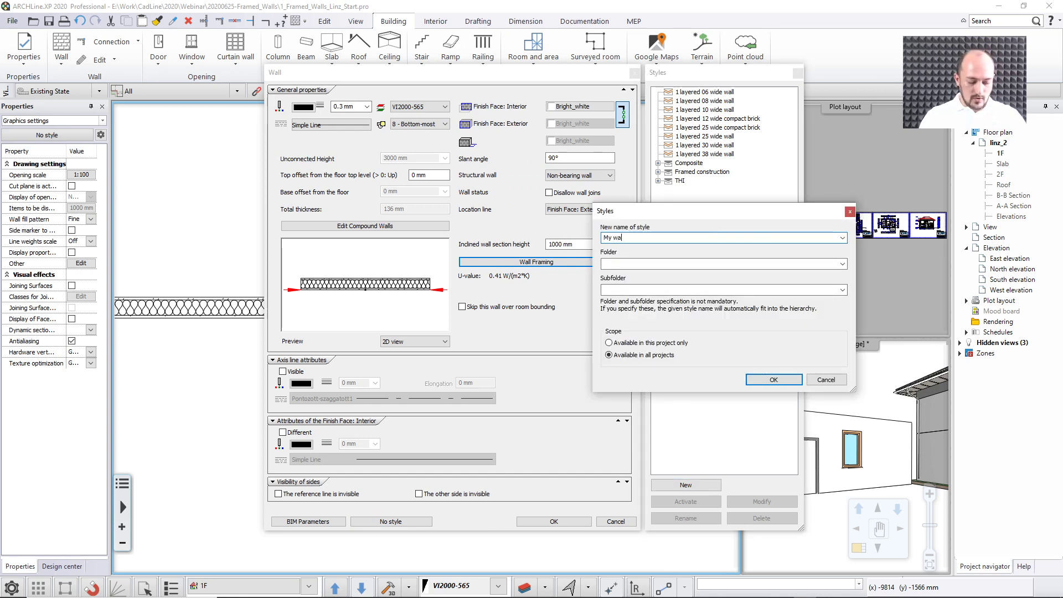
type("l with framing")
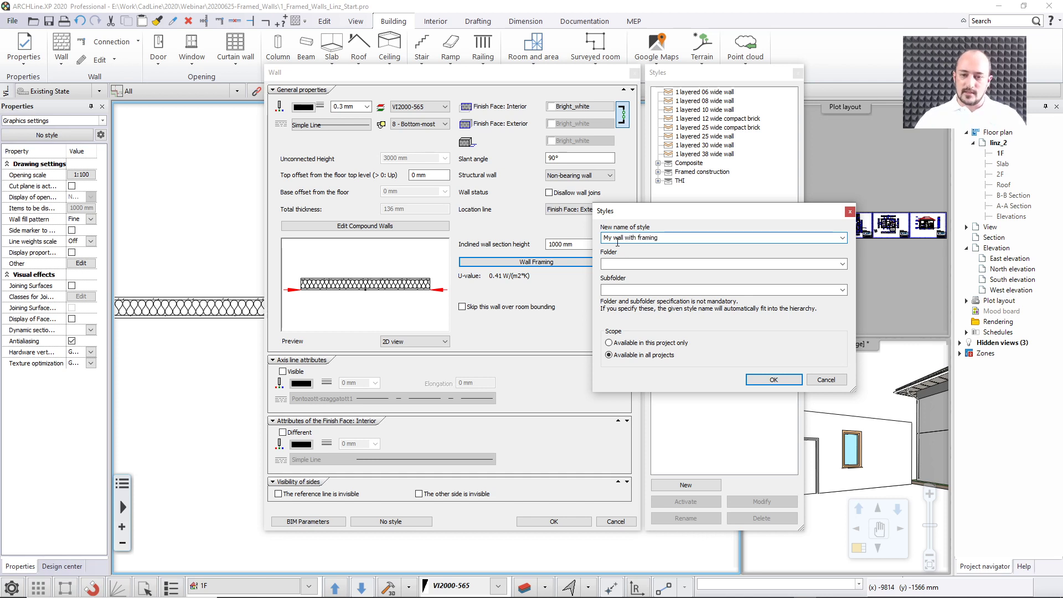
type("partition")
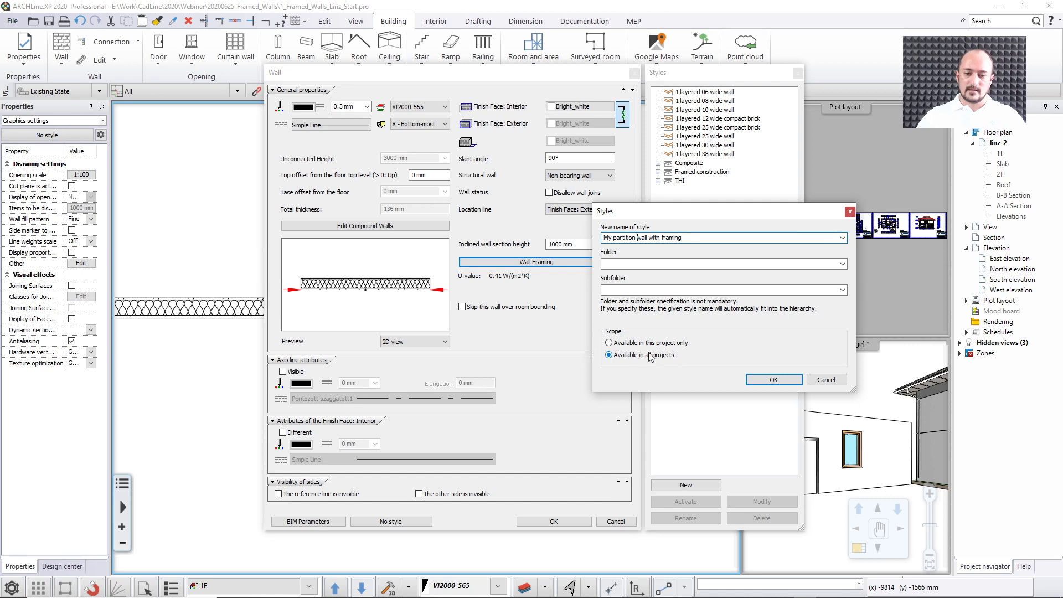
left_click(774, 380)
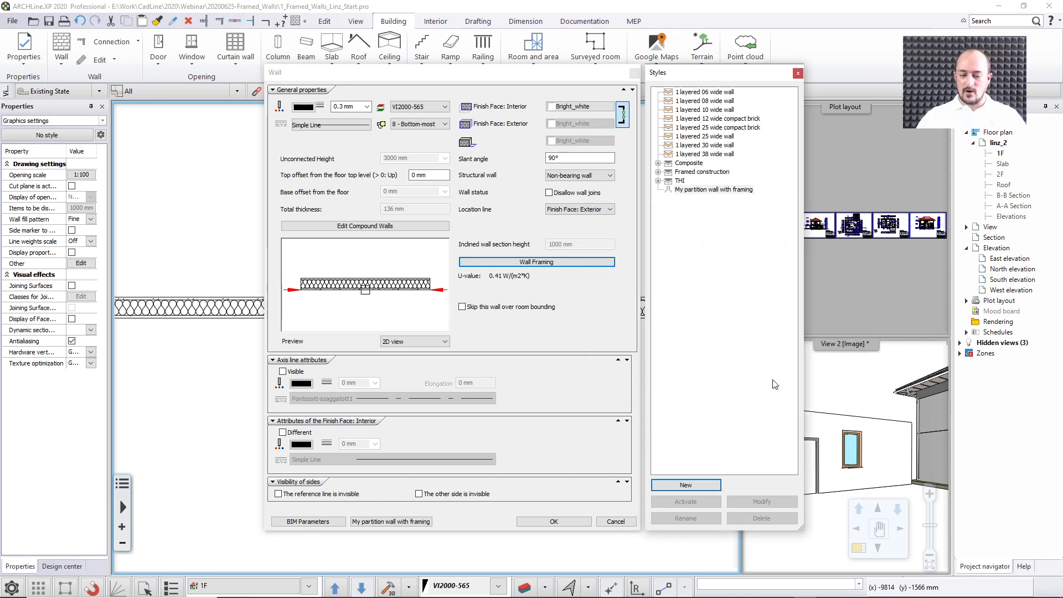
left_click(686, 501)
left_click(553, 521)
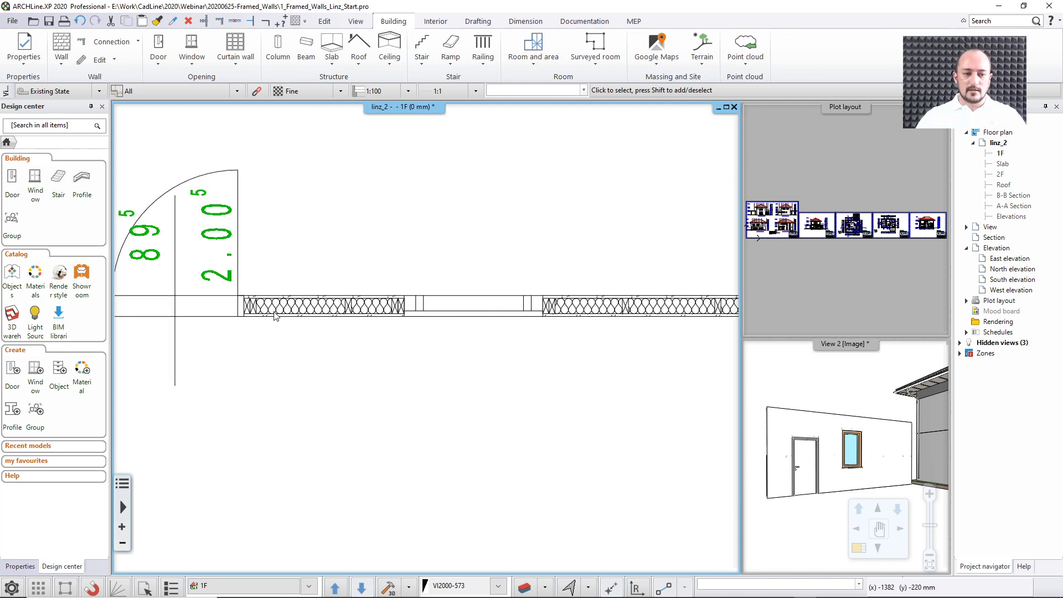
Examine the framed wall in the floor plan and in the magnified 3D view, selecting it briefly to inspect its framing.
middle_click_drag(648, 307, 378, 303)
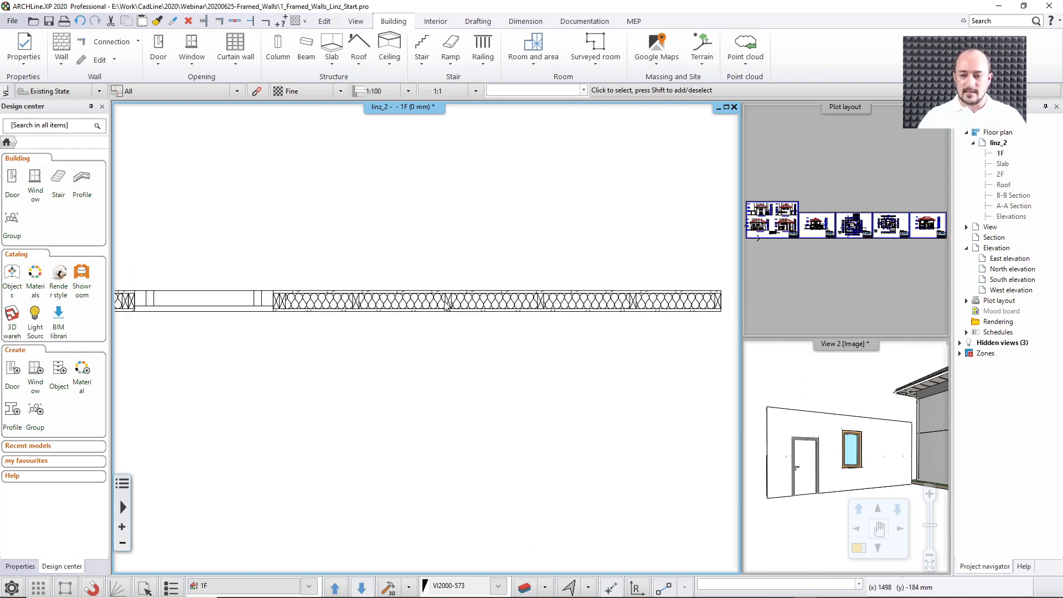
left_click(786, 391)
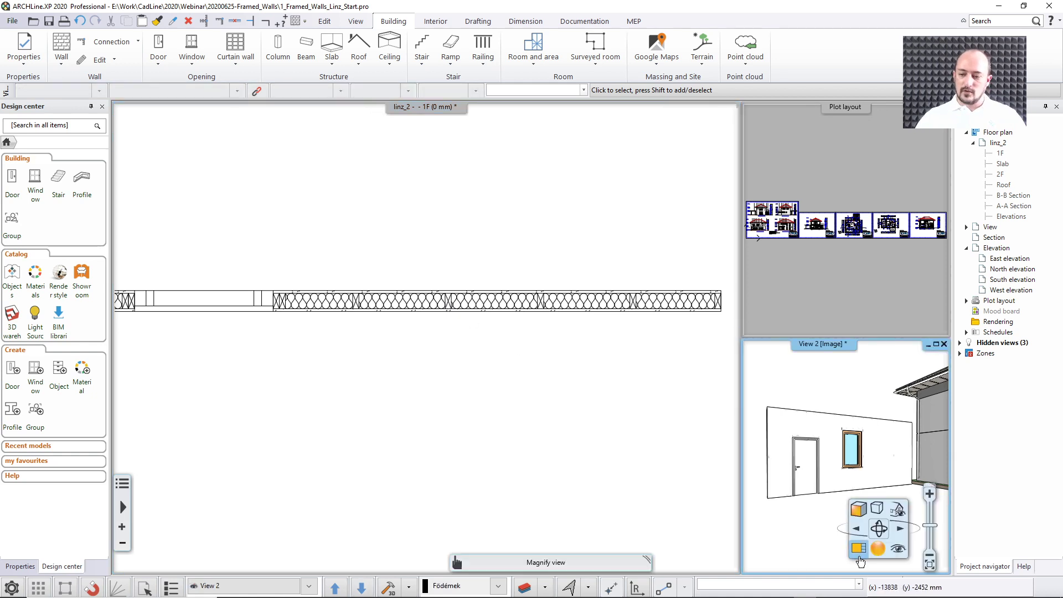
double_click(786, 526)
left_click(332, 315)
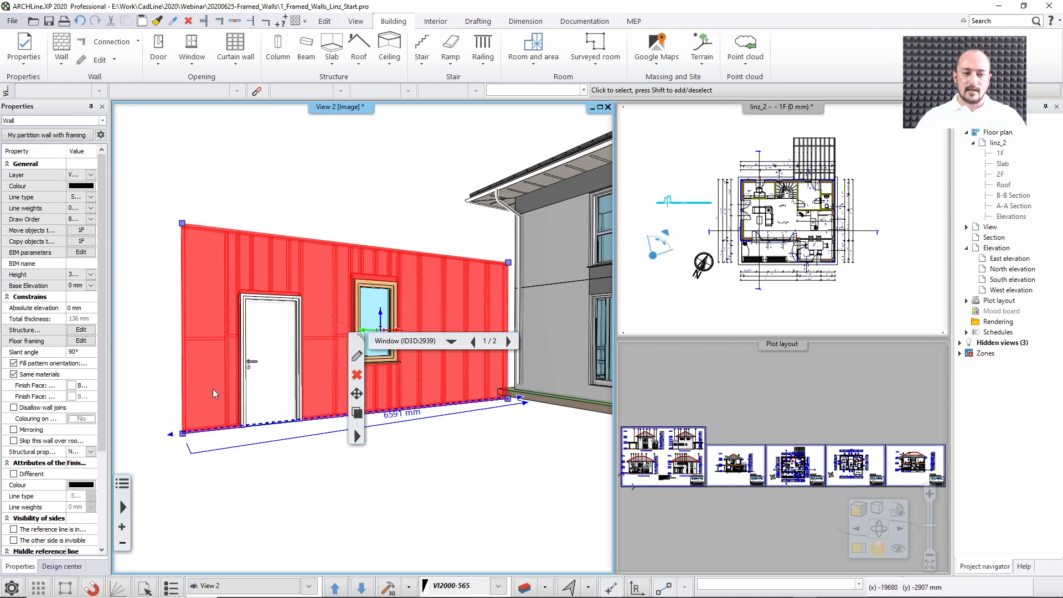
key("Escape")
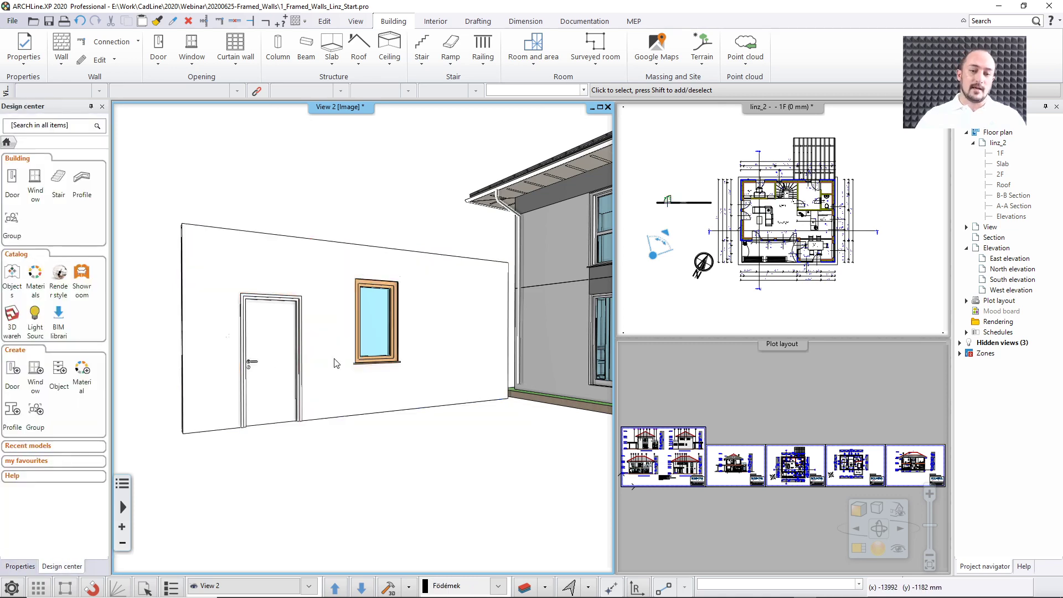
Rebuild the 3D model and show the 1F floor plan in the main view in place of the 3D view.
left_click(410, 588)
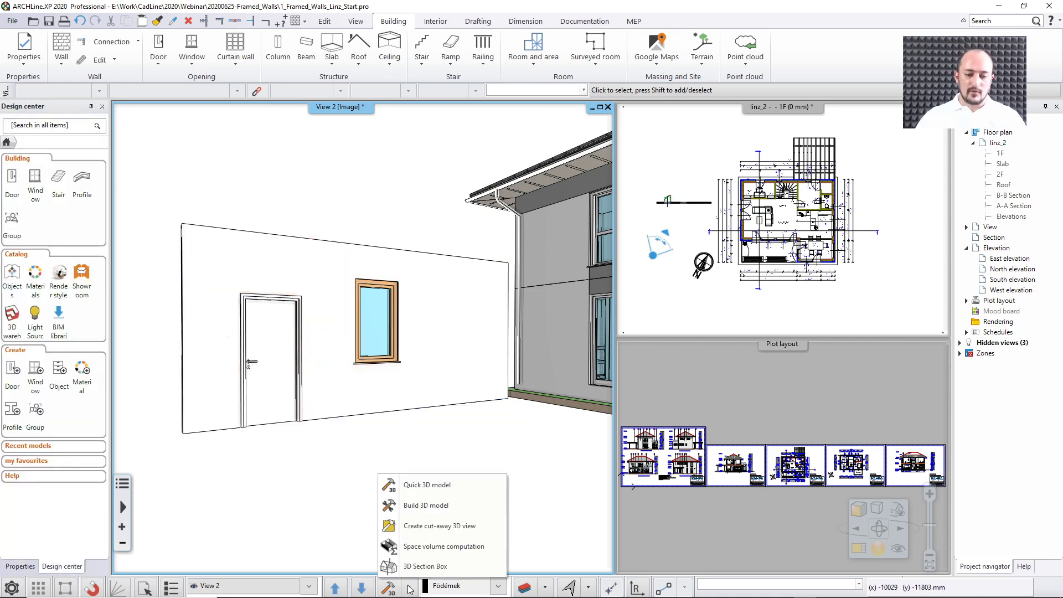
left_click(433, 505)
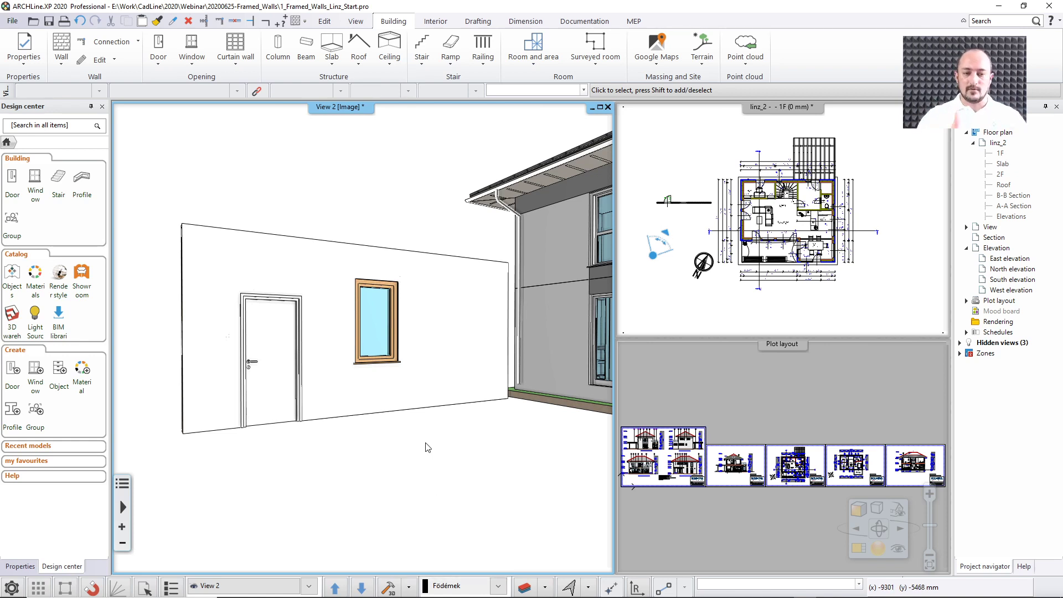
left_click(702, 318)
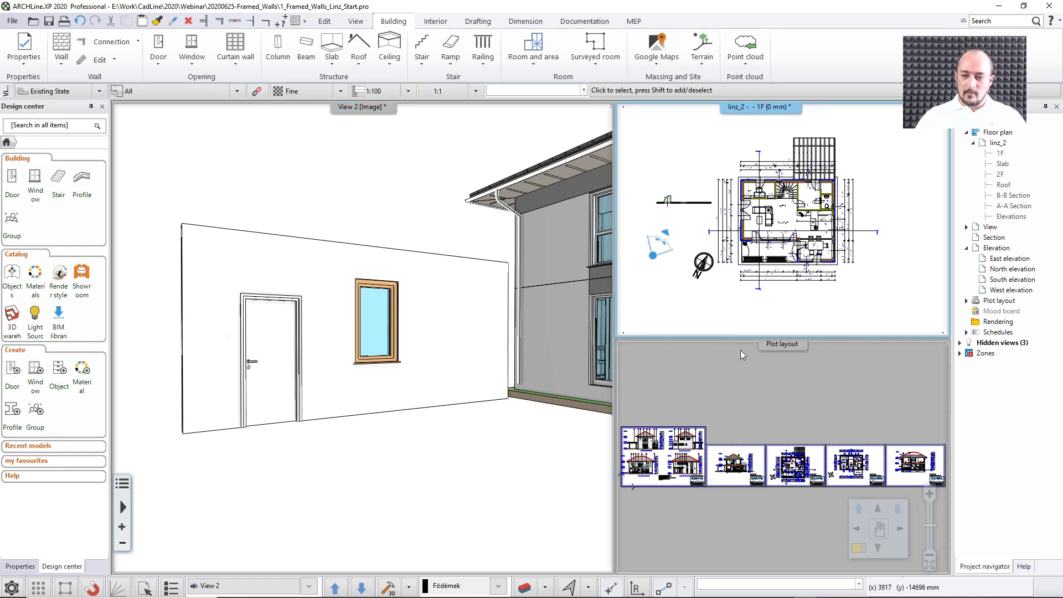
left_click(859, 548)
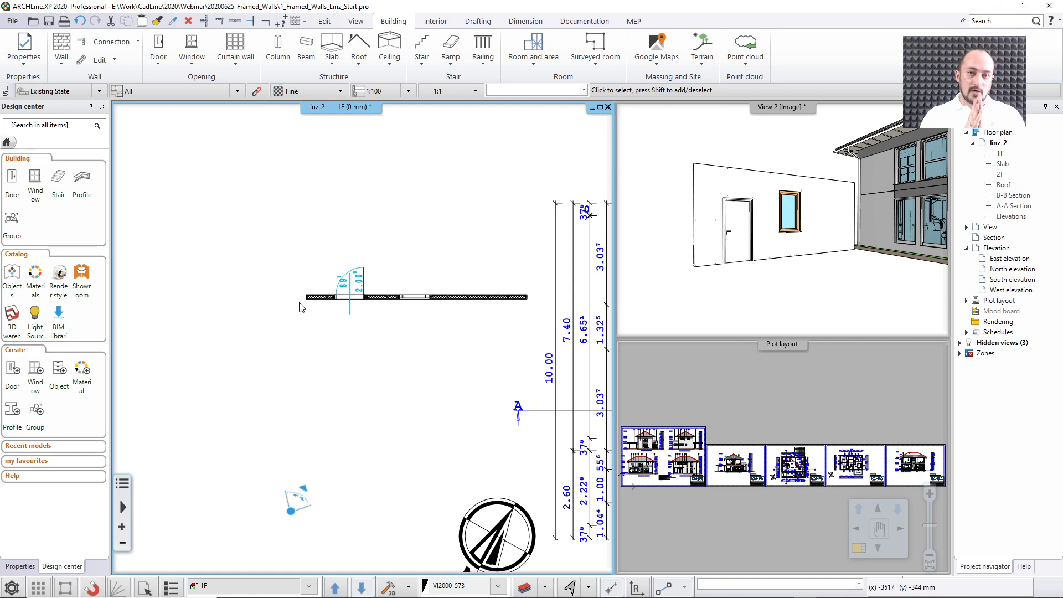
Create a similar framed wall, drawn perpendicular to the partition wall and standing free below it in the floor plan.
middle_click(319, 313)
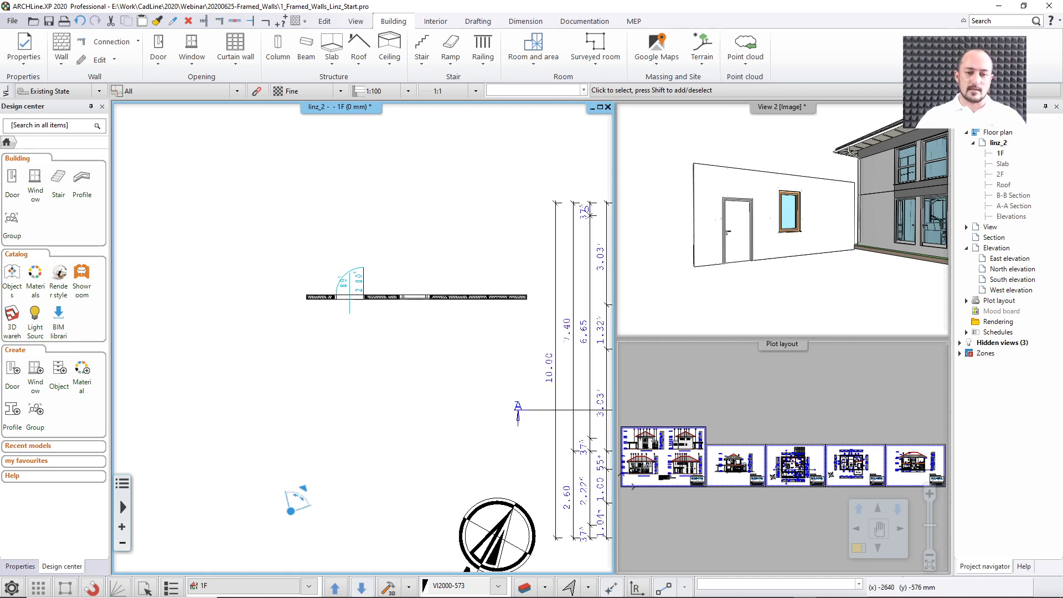
middle_click(319, 314)
scroll(231, 324, "up", 5)
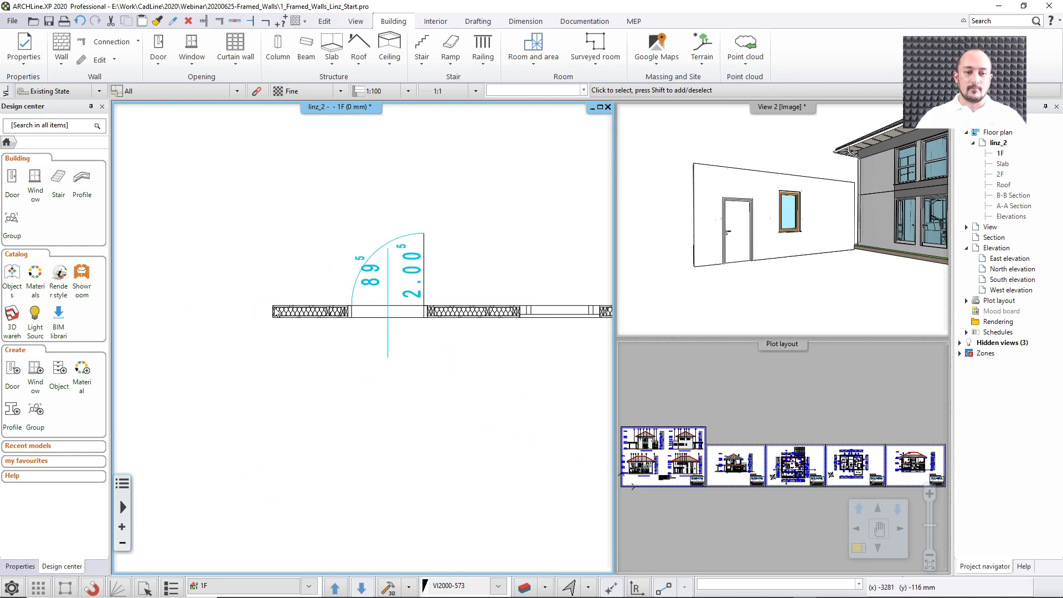
right_click(449, 299)
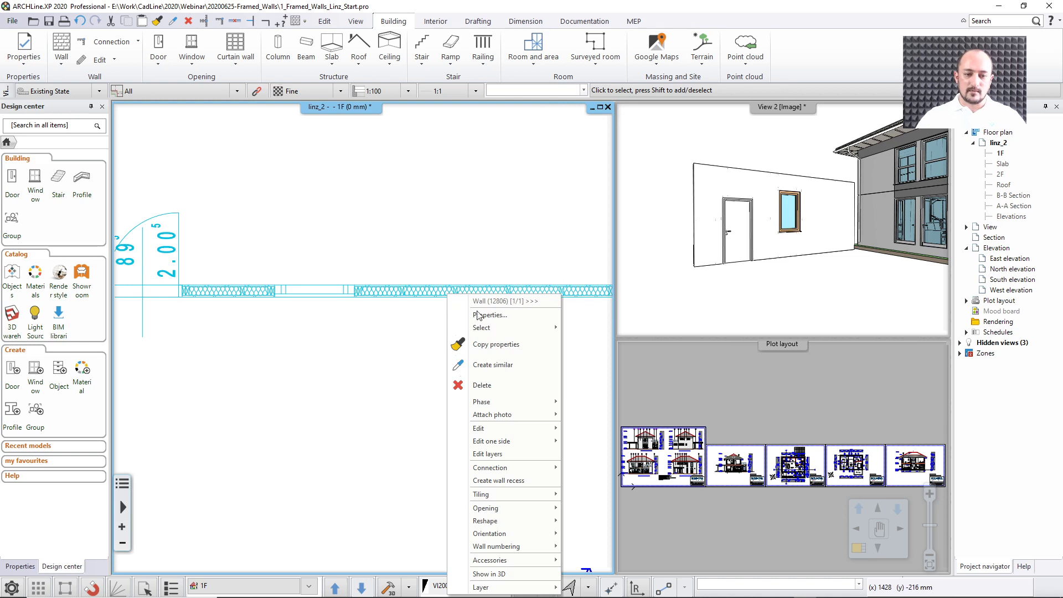
left_click(490, 364)
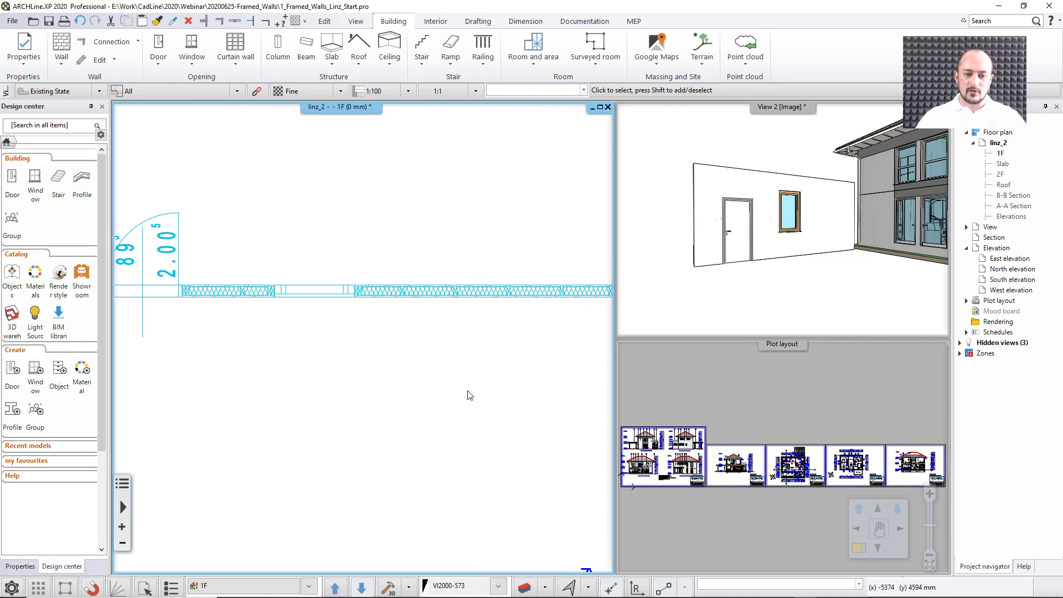
left_click(464, 486)
left_click(463, 362)
Draw a second perpendicular framed wall, right-side aligned, in line with the partition wall's end and parallel to the first one.
middle_click_drag(511, 373, 355, 347)
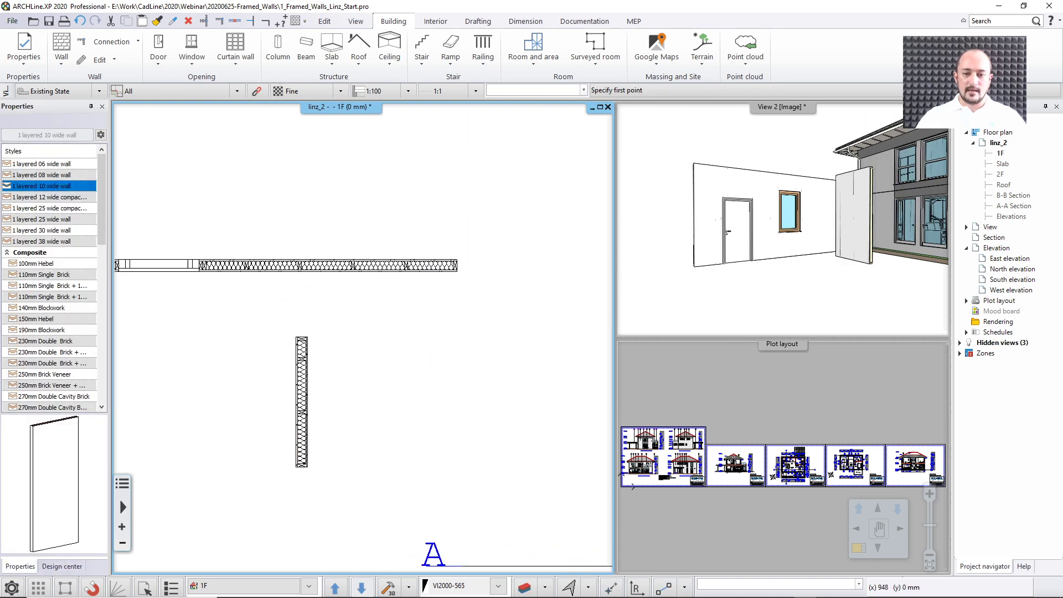
middle_click_drag(457, 271, 437, 267)
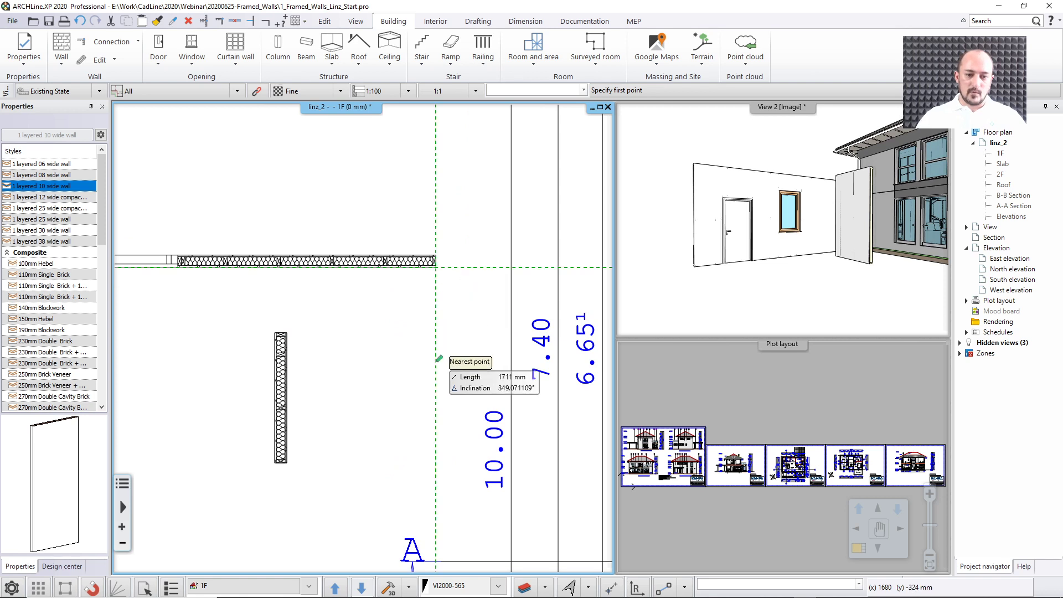
left_click(436, 333)
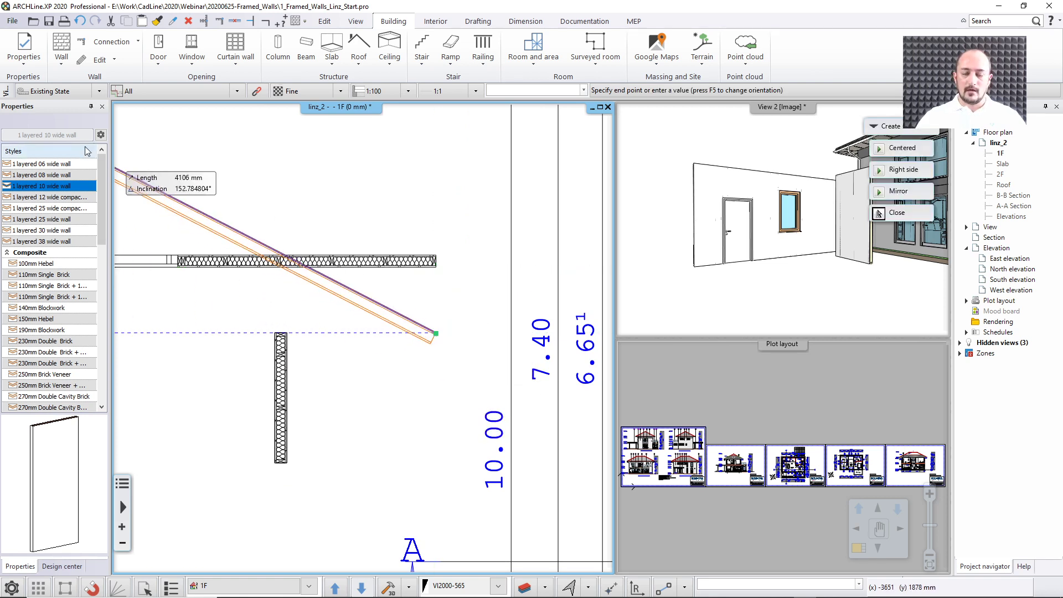
left_click(892, 174)
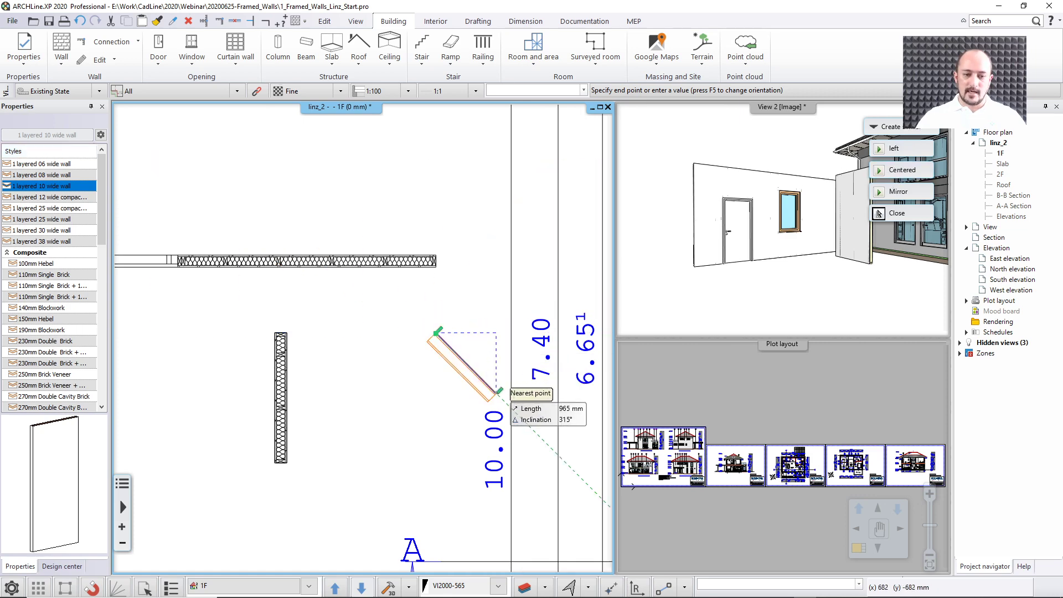
left_click(437, 465)
key("Escape")
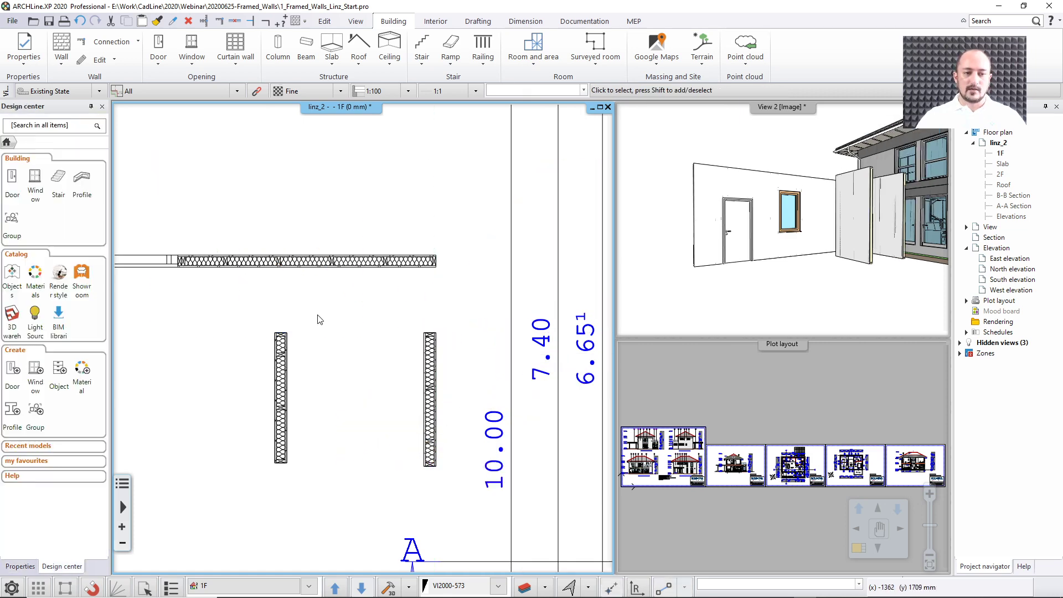
Join the first perpendicular wall to the partition wall with a T connection.
middle_click_drag(319, 320, 352, 323)
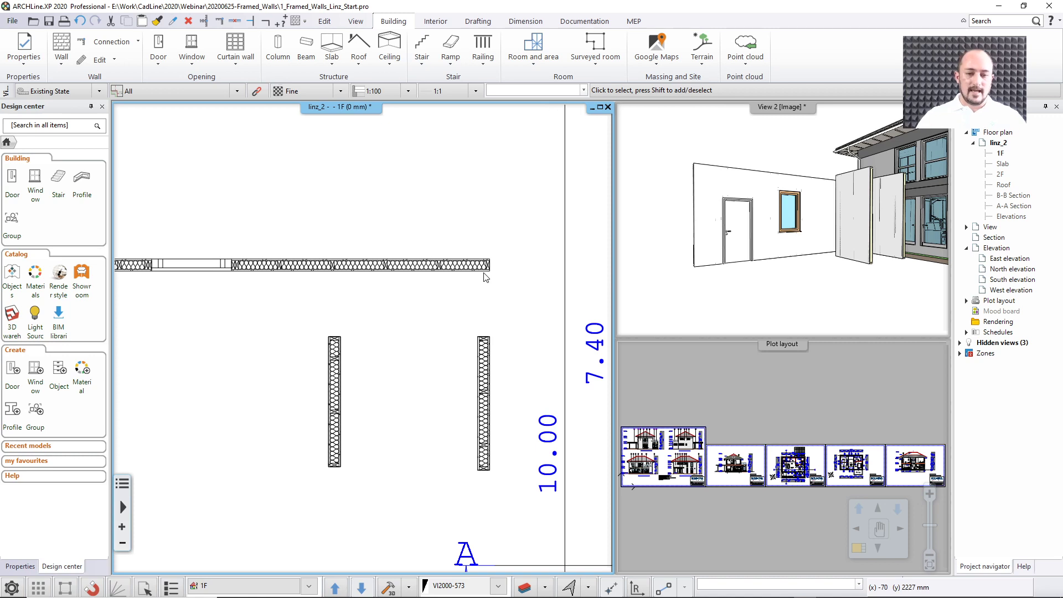
middle_click_drag(441, 332, 463, 316)
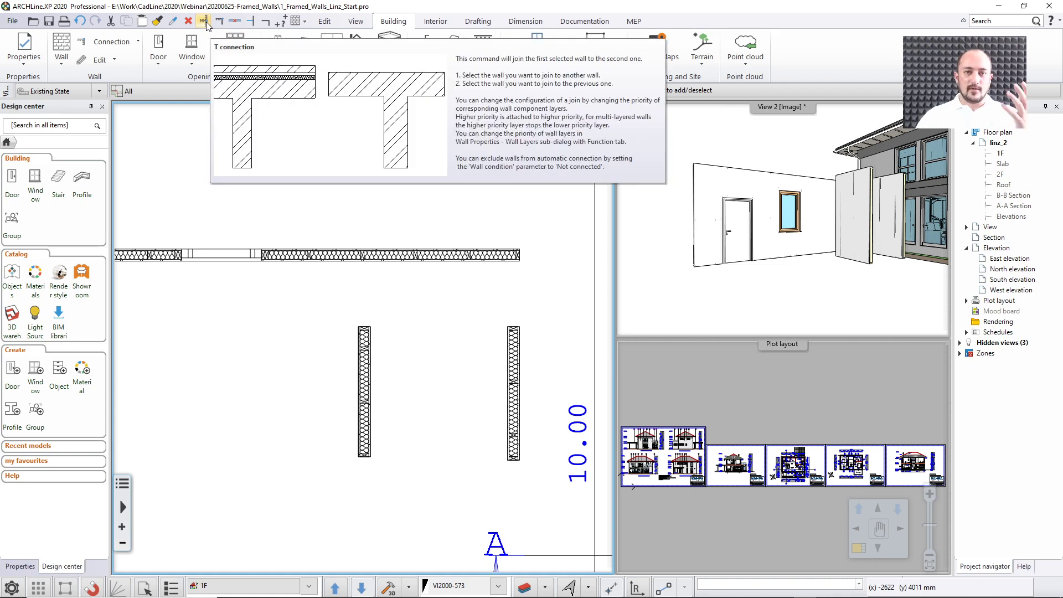
left_click(366, 339)
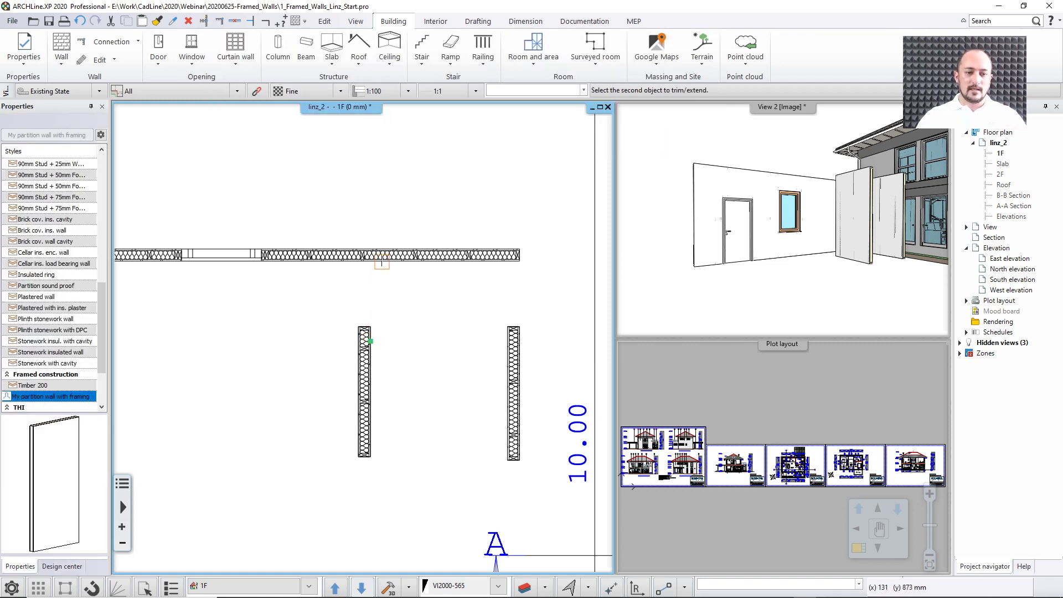
left_click(383, 255)
scroll(370, 264, "up", 5)
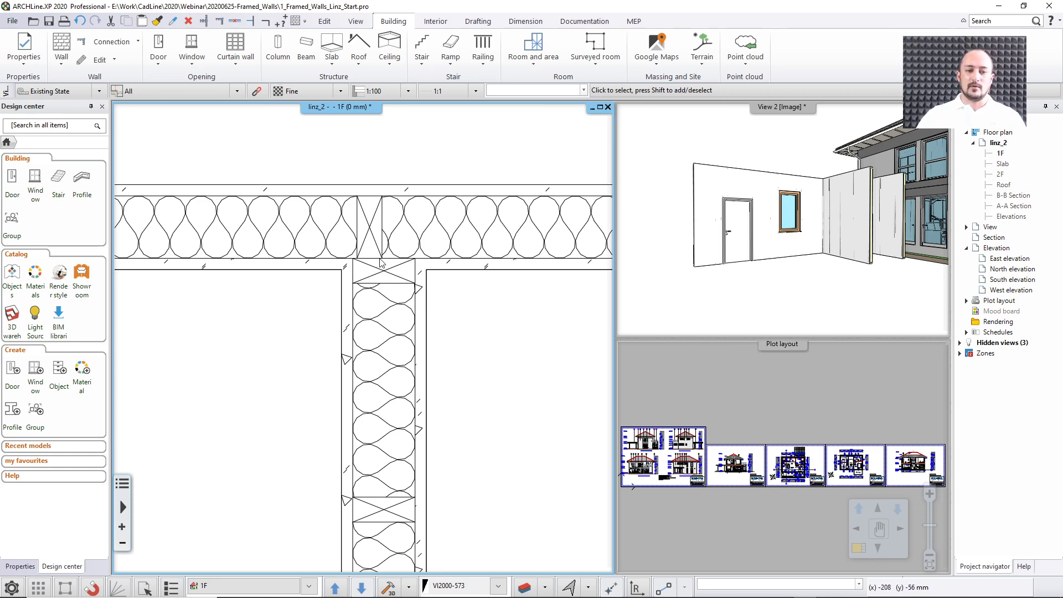
Join the second perpendicular wall to the end of the partition wall with an L connection.
scroll(506, 406, "down", 3)
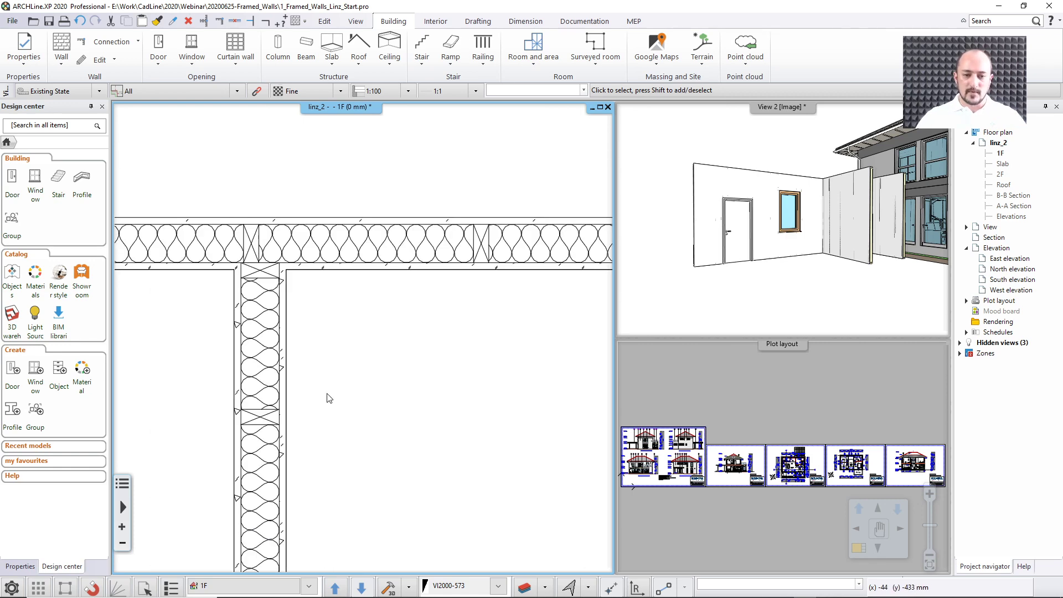
scroll(266, 340, "down", 3)
middle_click_drag(533, 258, 413, 218)
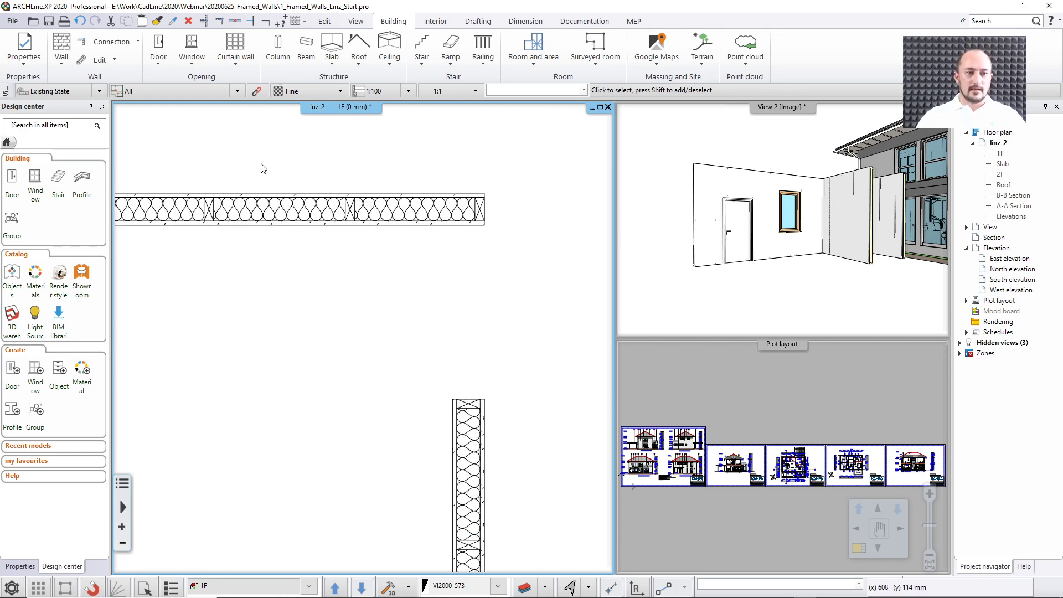
left_click(219, 21)
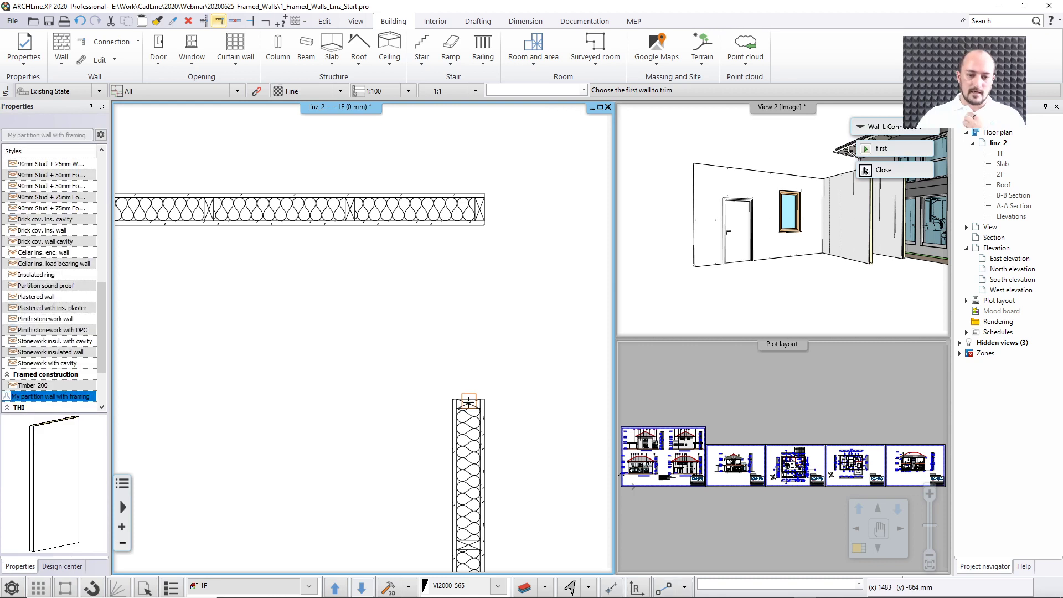
left_click(473, 388)
left_click(429, 220)
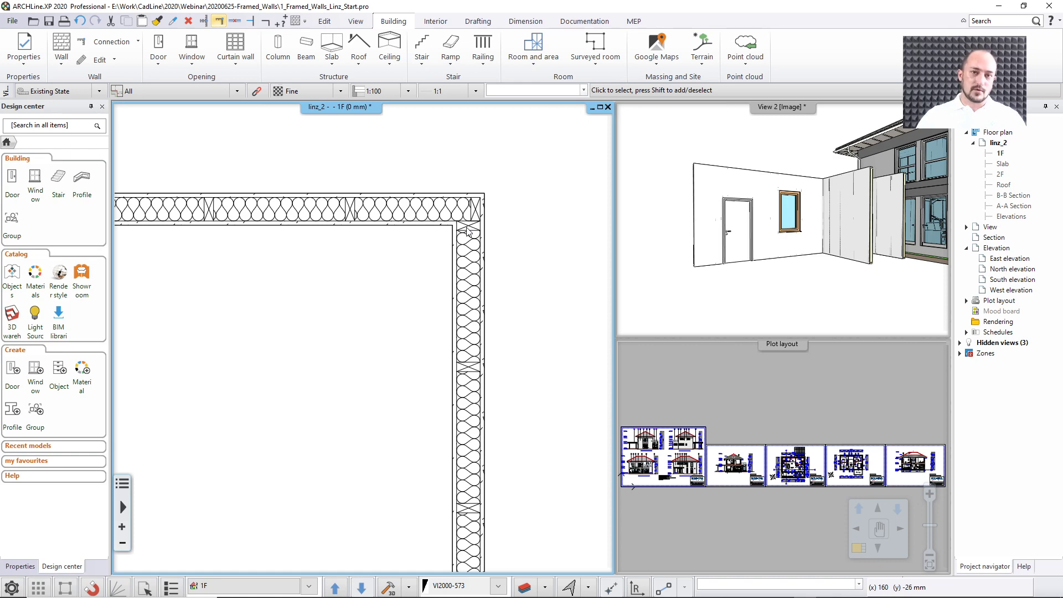
middle_click_drag(469, 396, 445, 241)
scroll(432, 269, "down", 2)
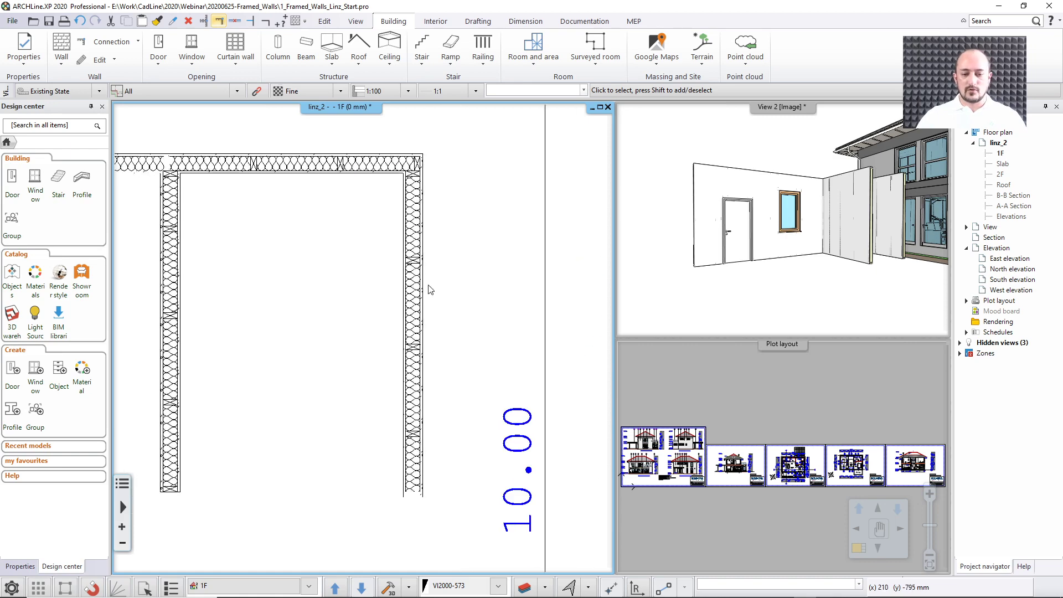
scroll(415, 202, "up", 3)
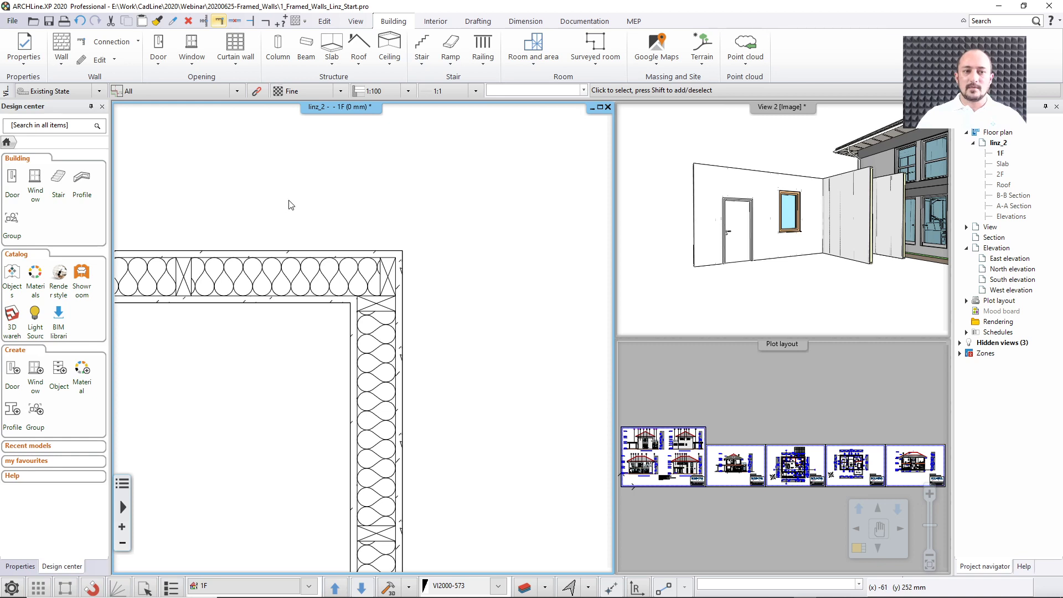
middle_click_drag(290, 204, 359, 216)
scroll(359, 216, "down", 1)
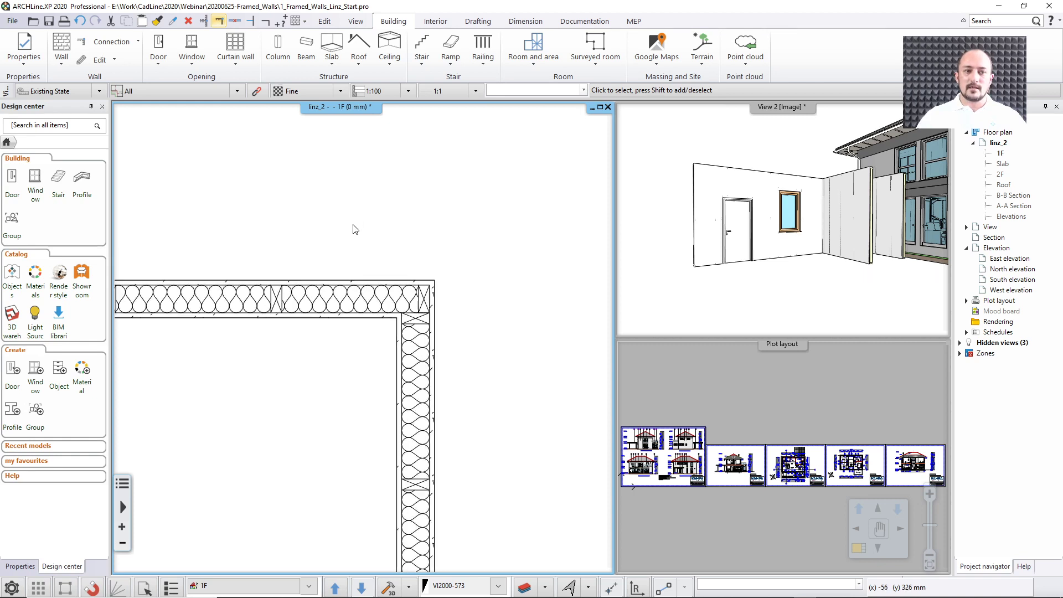
left_click(278, 53)
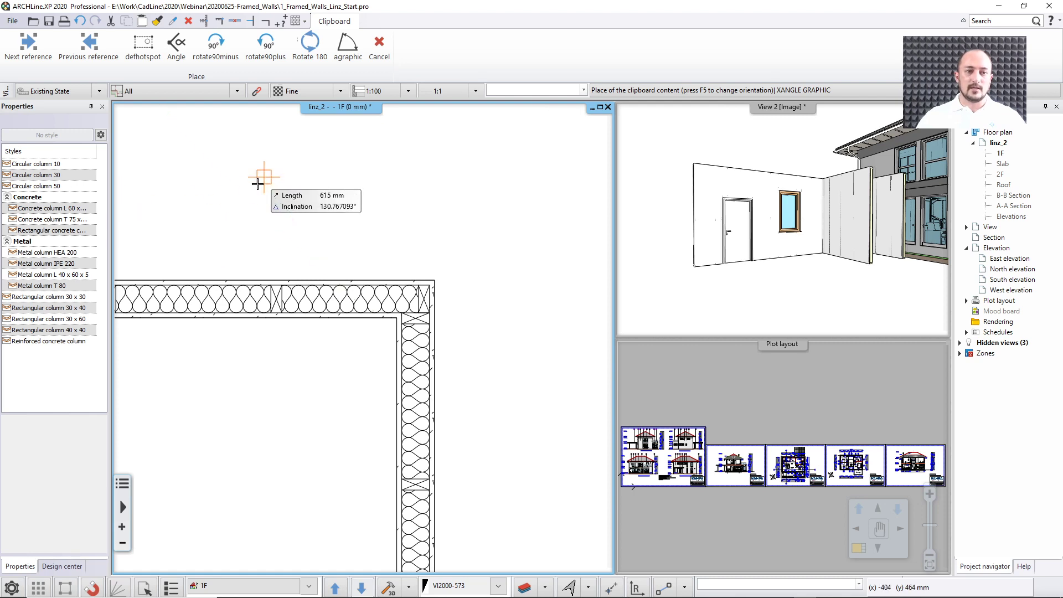
key("Escape")
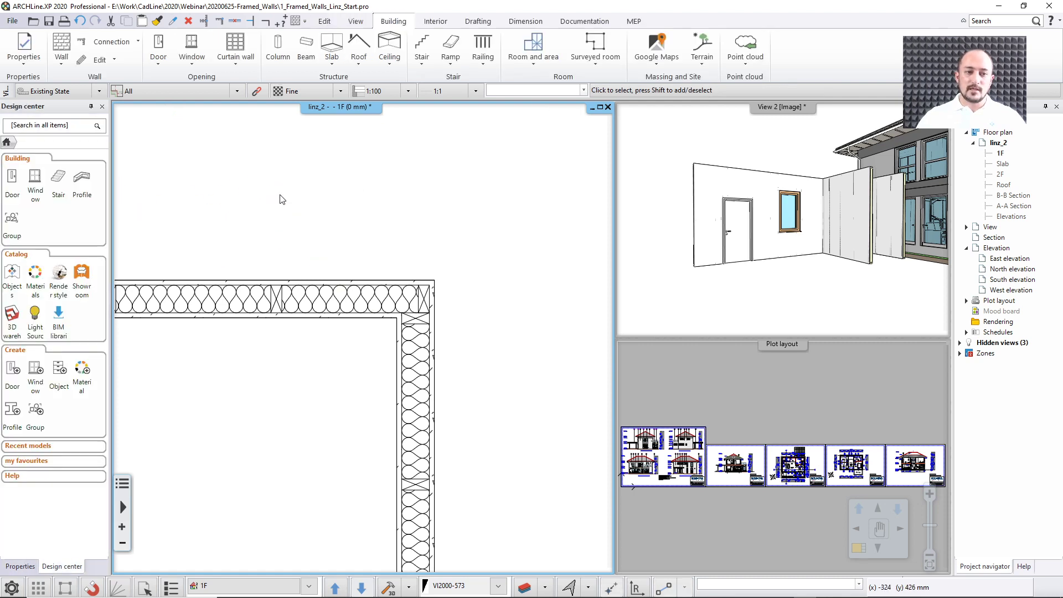
Set the default column profile to 40 mm width and 100 mm height with its lower-left corner as reference point, and accept the properties.
right_click(275, 46)
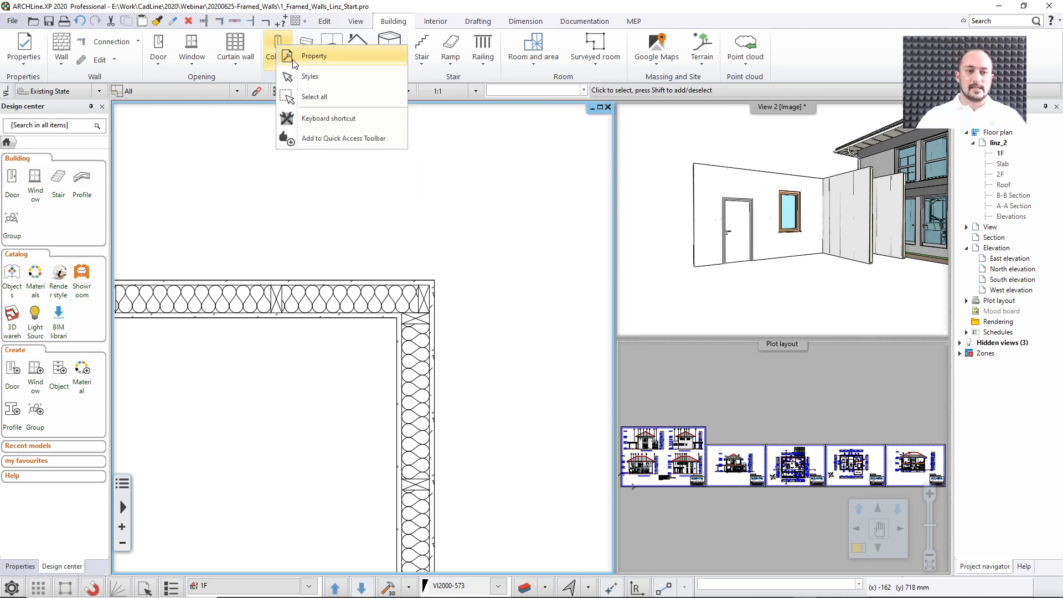
left_click(299, 56)
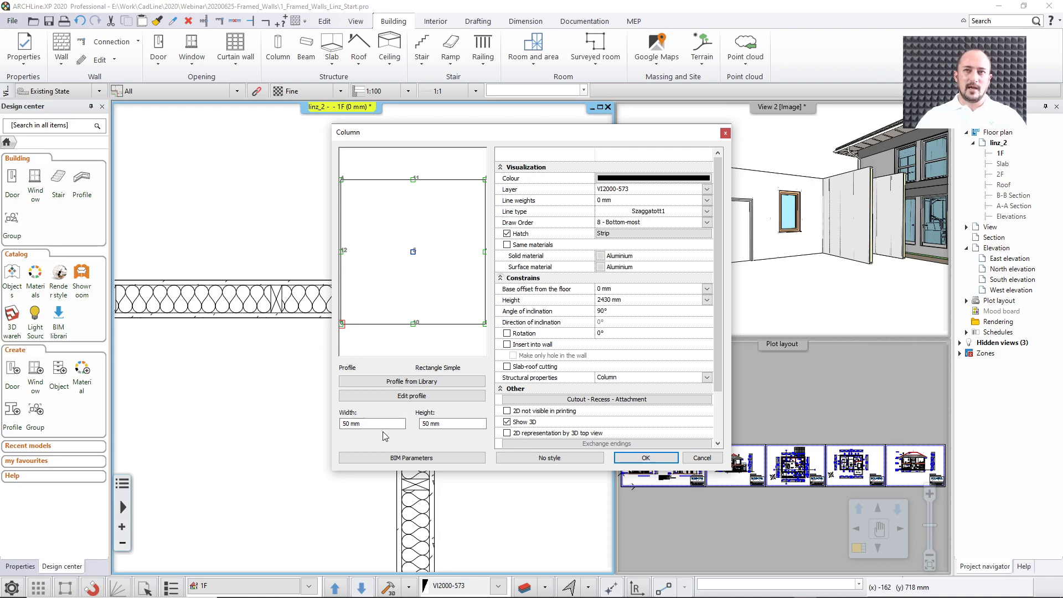
left_click_drag(382, 424, 313, 424)
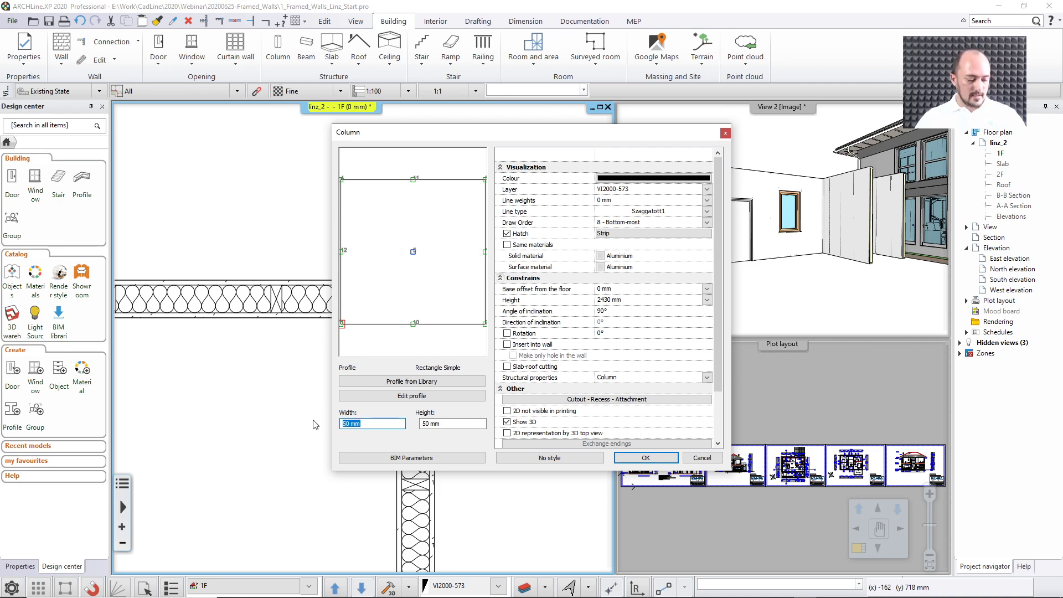
type("40")
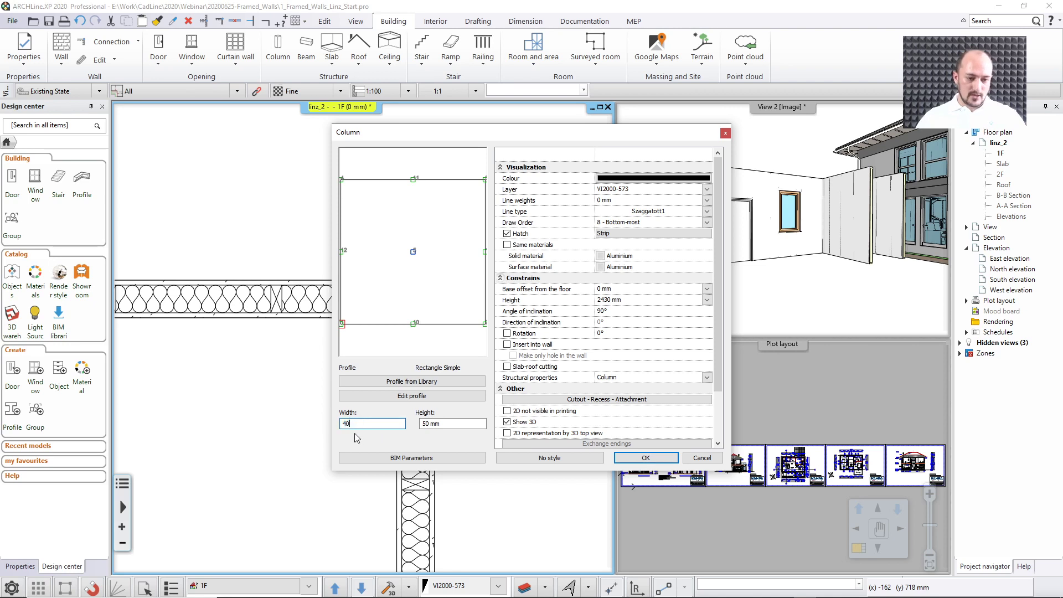
key("Tab")
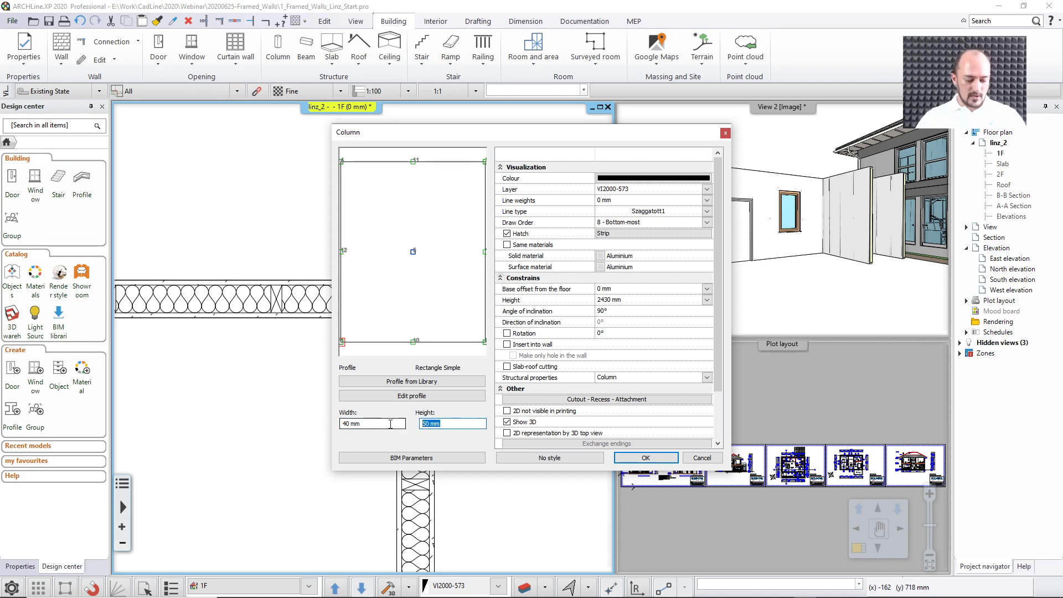
type("100")
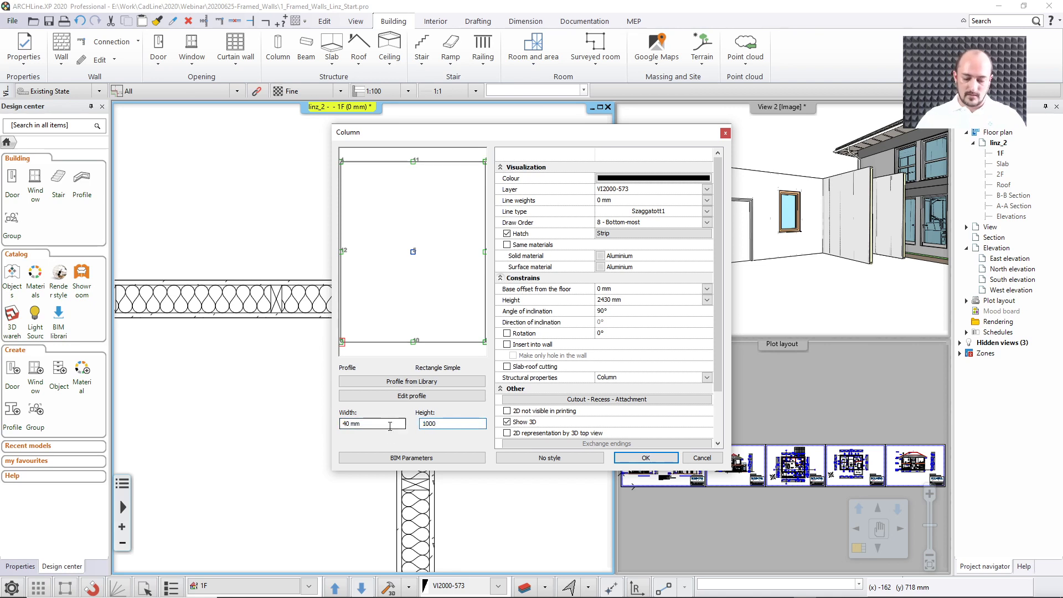
left_click(389, 426)
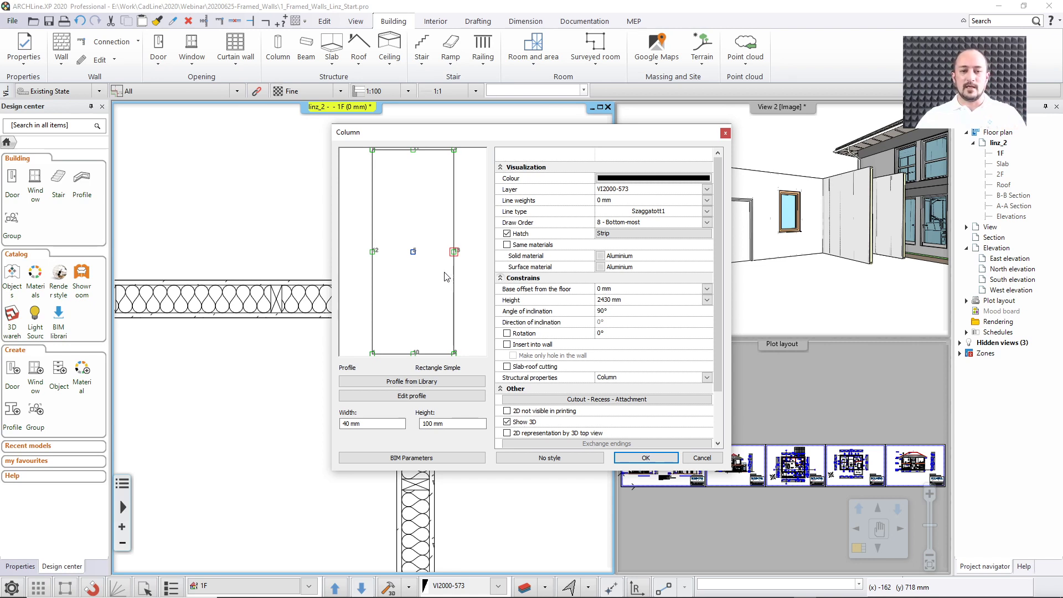
left_click(373, 354)
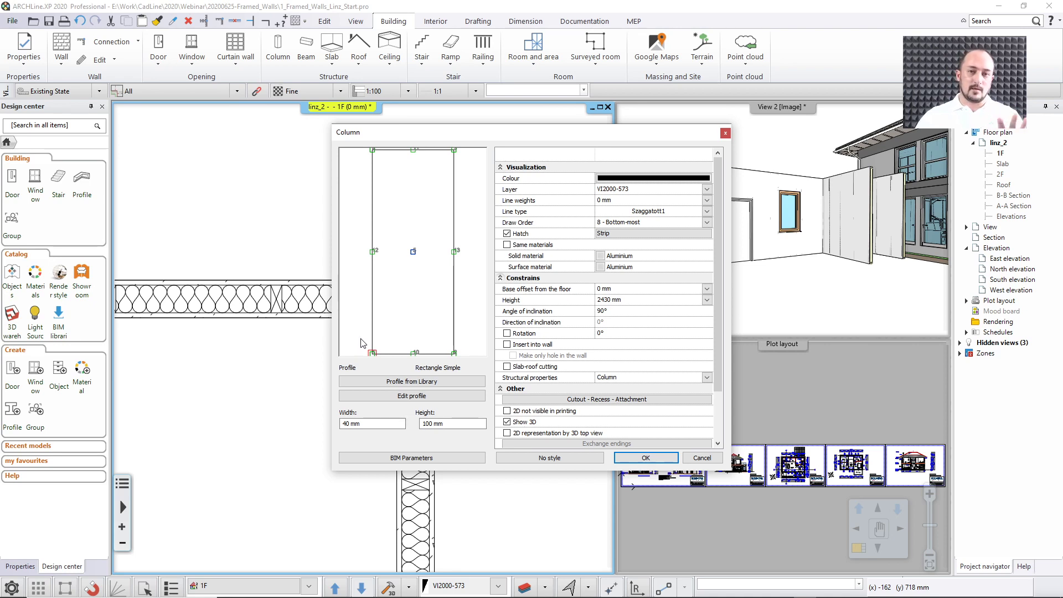
left_click(633, 462)
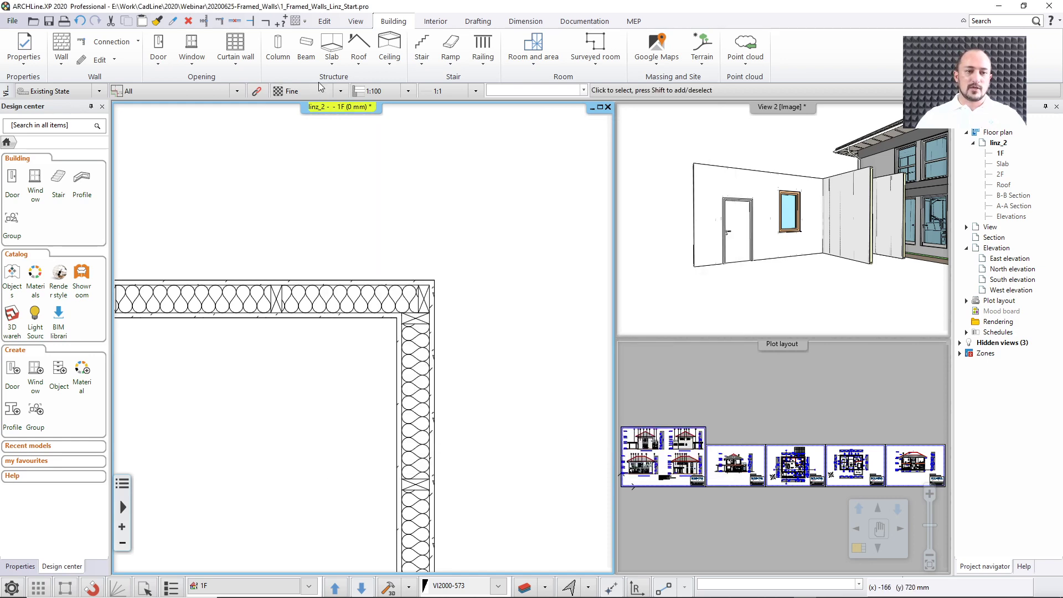
Place the 40 × 100 mm column inside the partition wall's core layer, at the inner corner of the L connection.
left_click(278, 46)
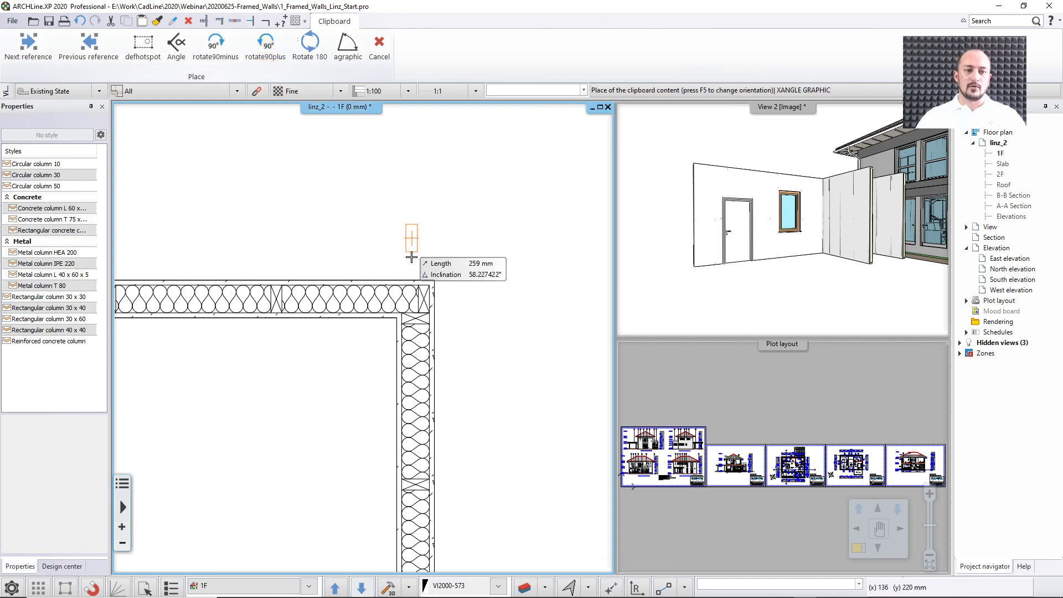
scroll(422, 282, "up", 2)
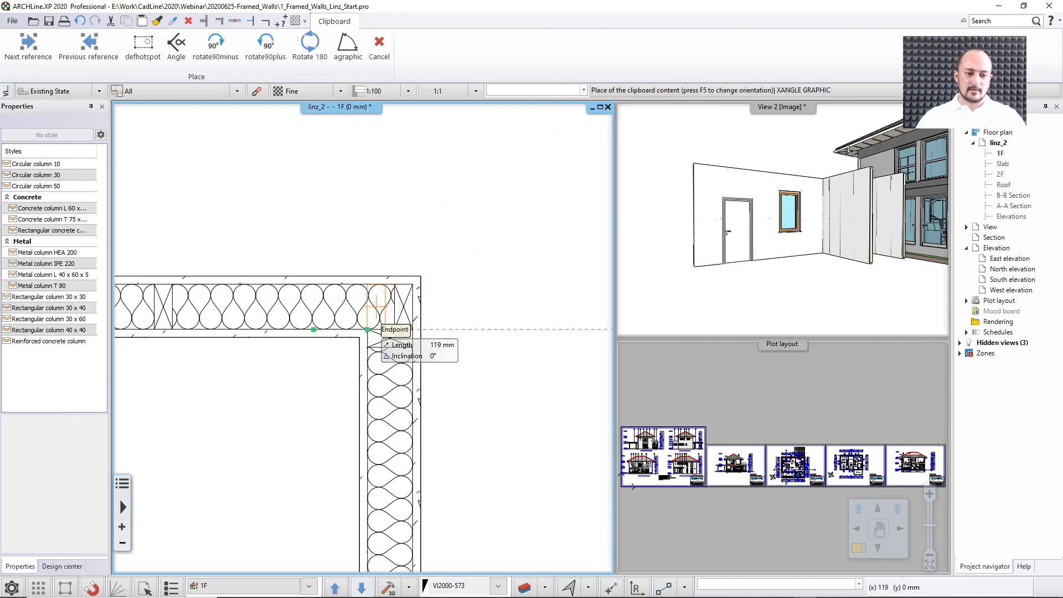
left_click(368, 330)
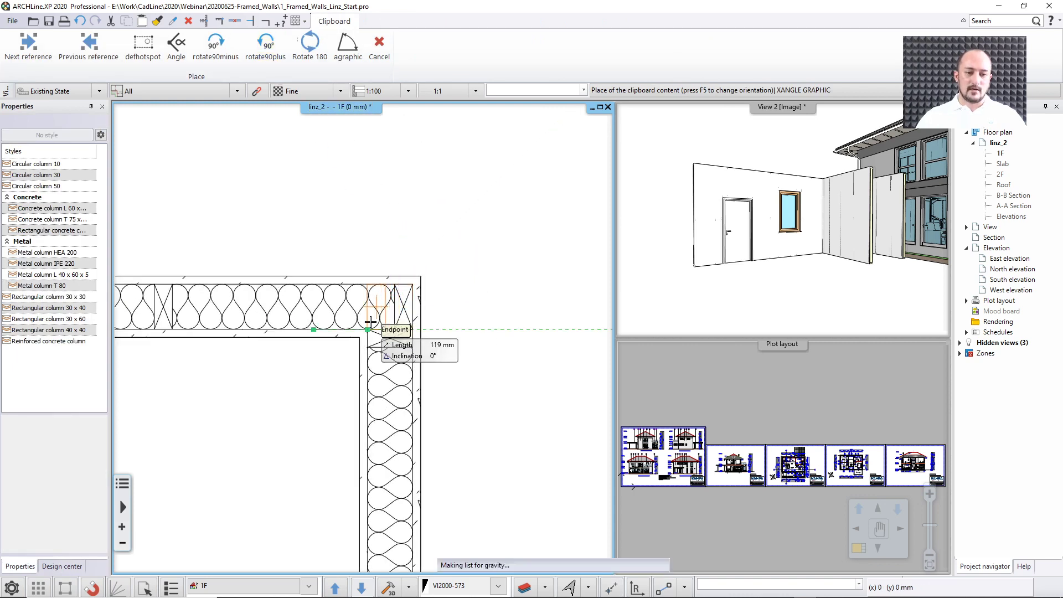
key("Escape")
scroll(304, 399, "down", 2)
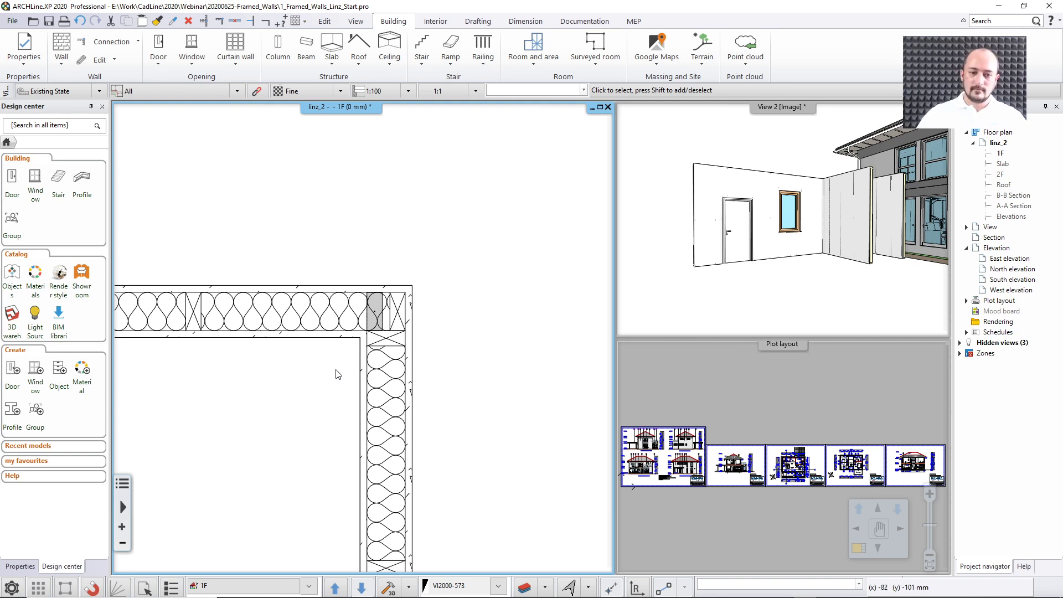
Turn on the Insert into wall option for the corner column so that it becomes part of the partition wall.
scroll(335, 372, "up", 2)
left_click(357, 295)
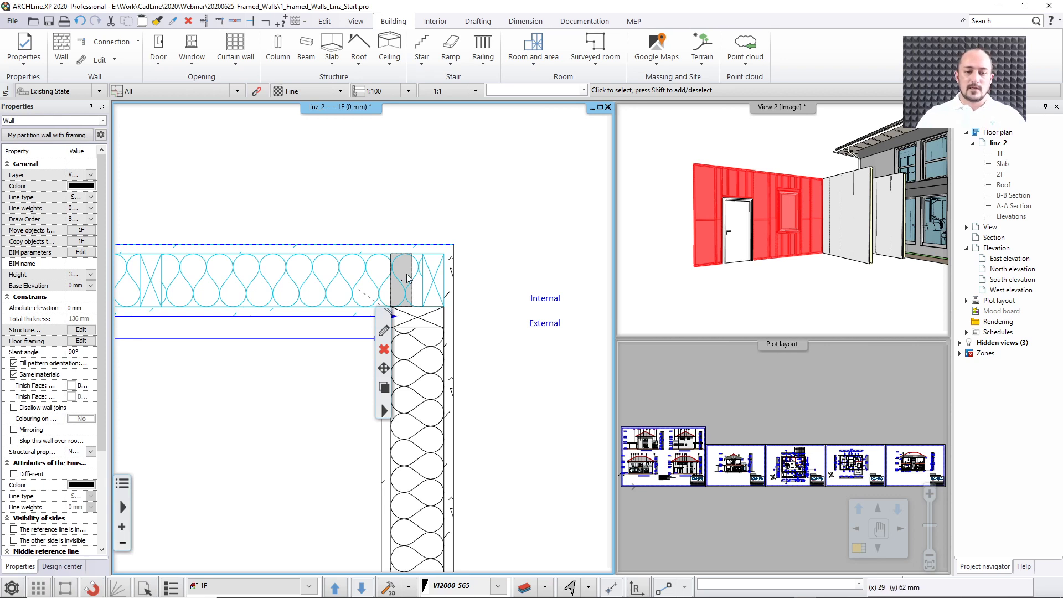
left_click(407, 280)
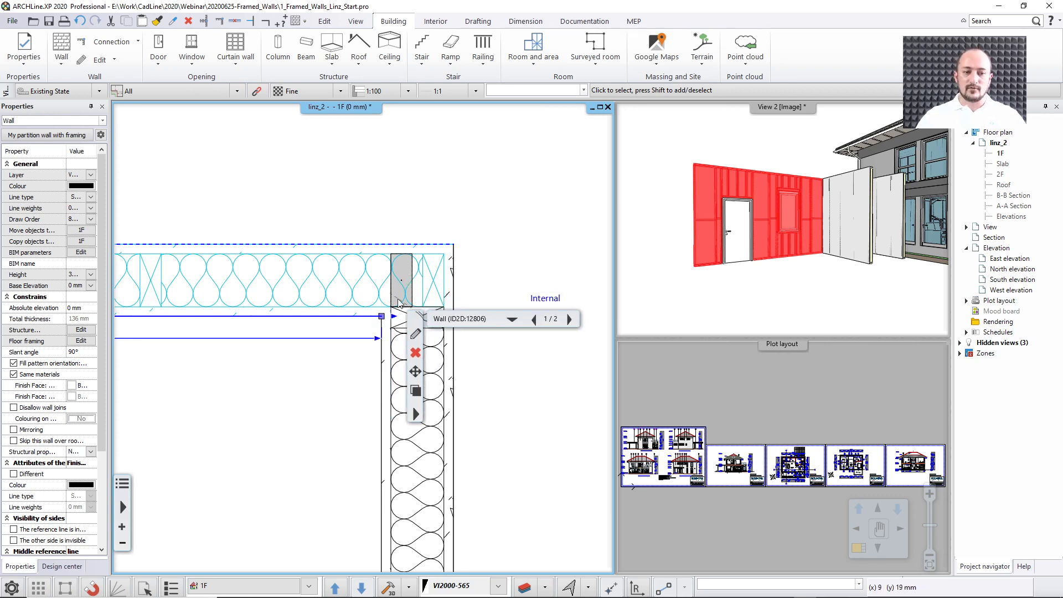
left_click(570, 320)
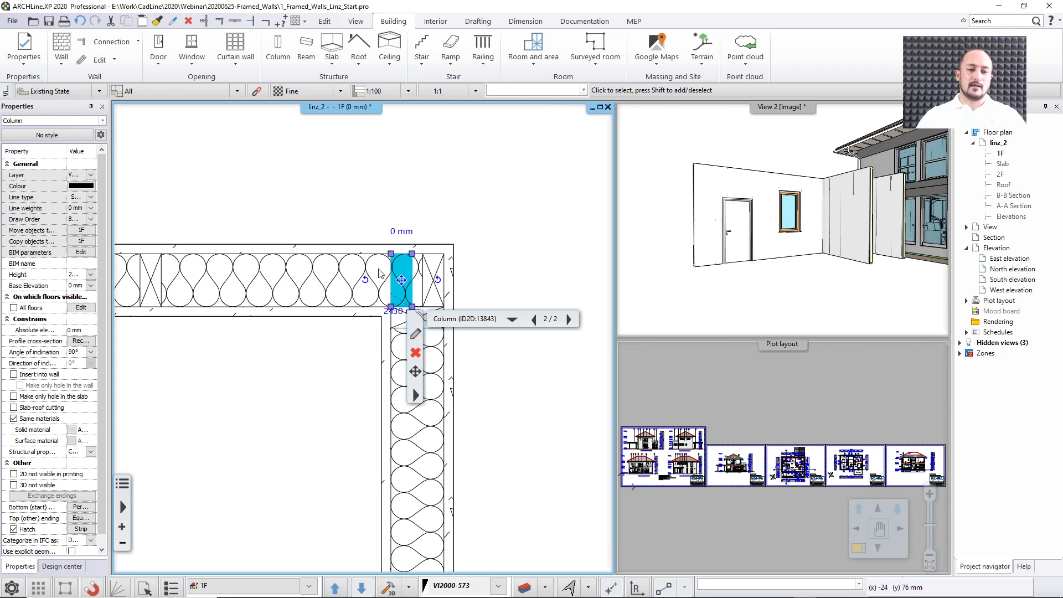
left_click(13, 375)
left_click(155, 394)
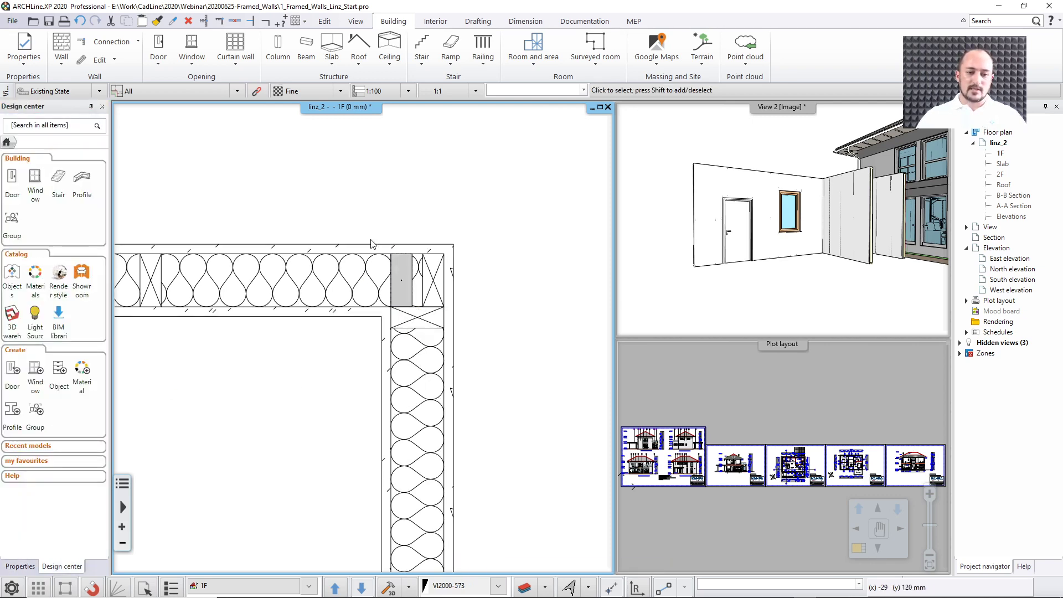
left_click(310, 288)
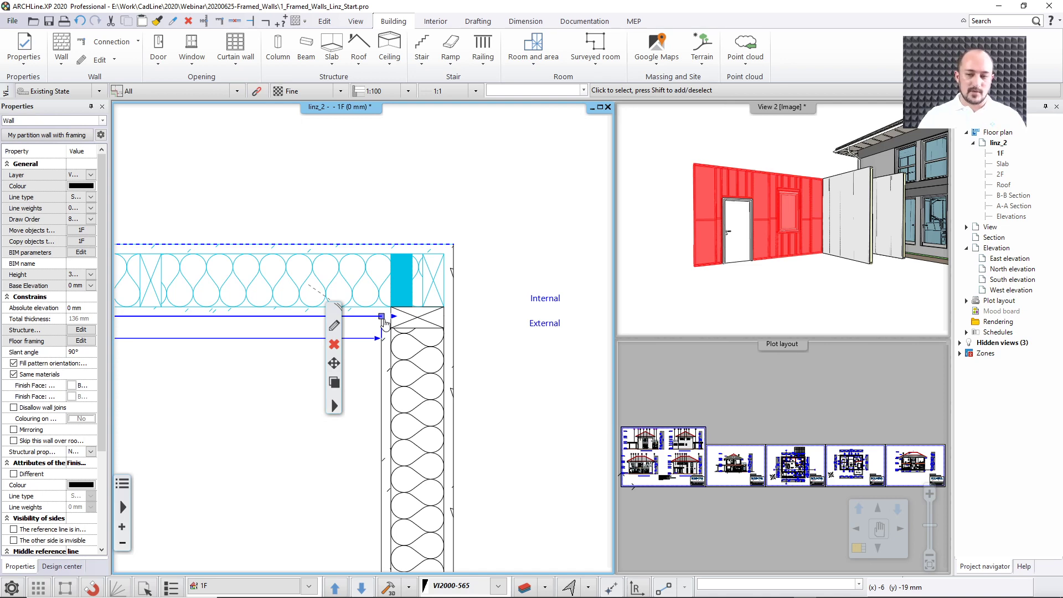
key("Escape")
scroll(354, 399, "down", 5)
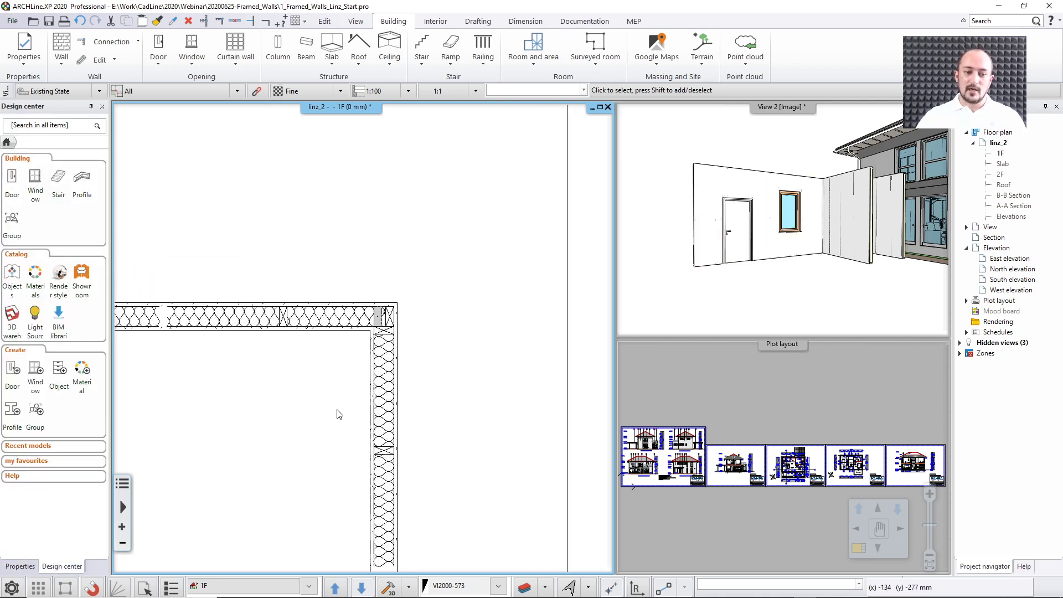
scroll(391, 372, "down", 1)
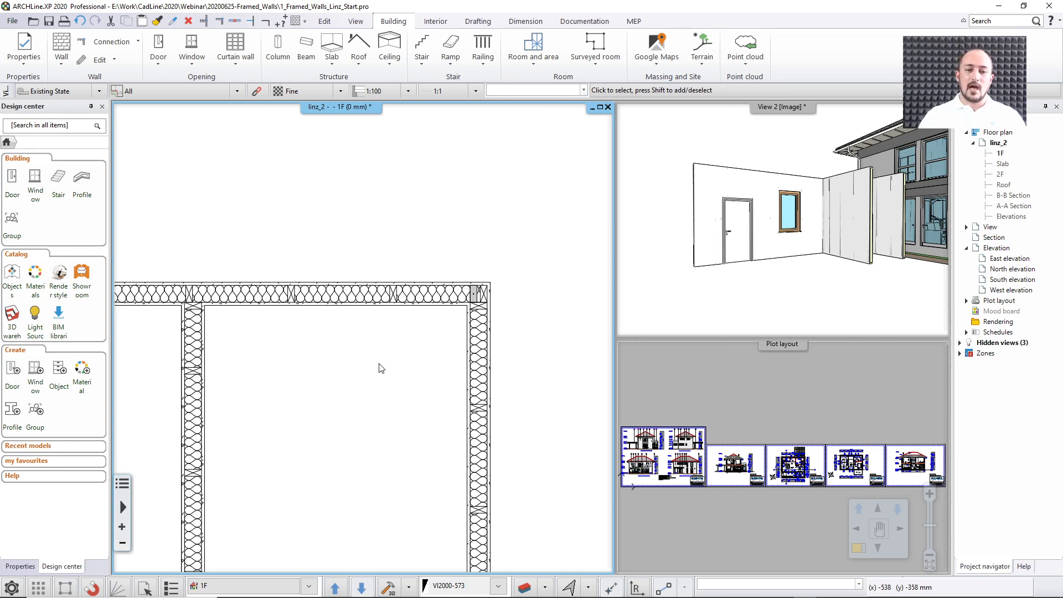
middle_click_drag(399, 354, 526, 355)
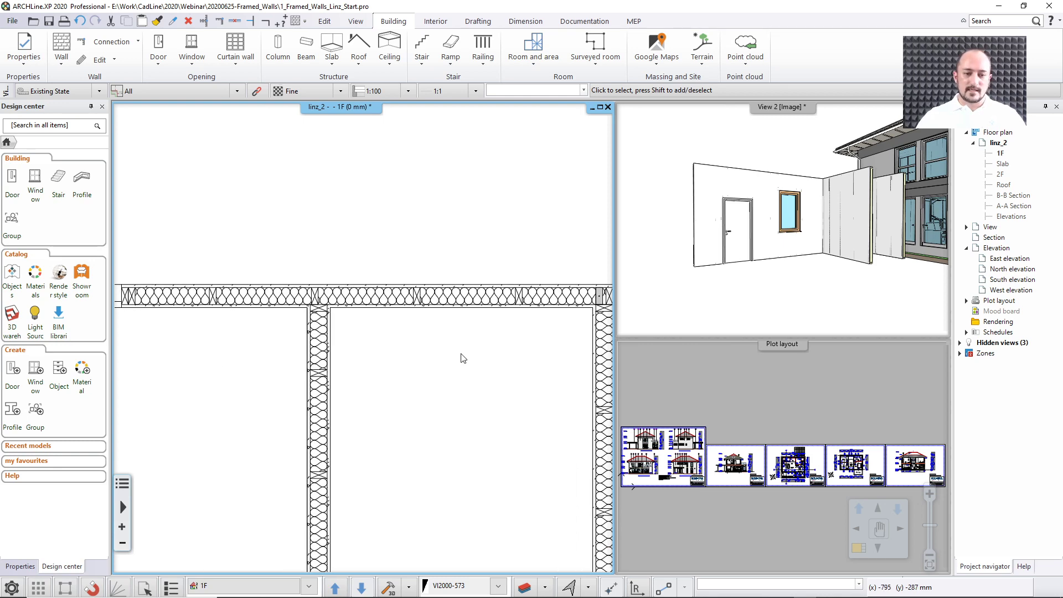
scroll(456, 358, "down", 1)
scroll(501, 356, "down", 1)
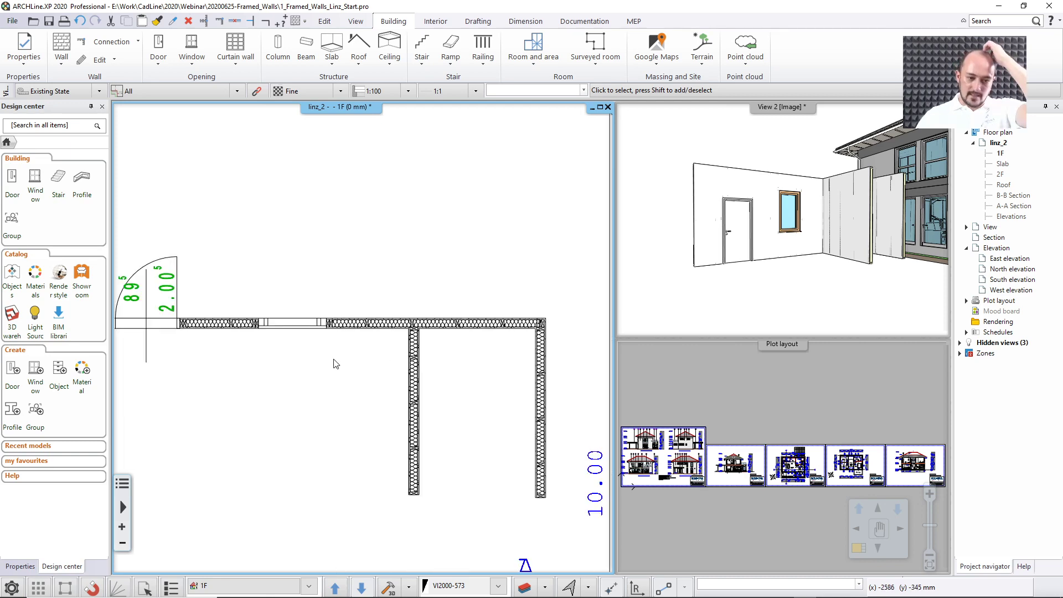
left_click(227, 331)
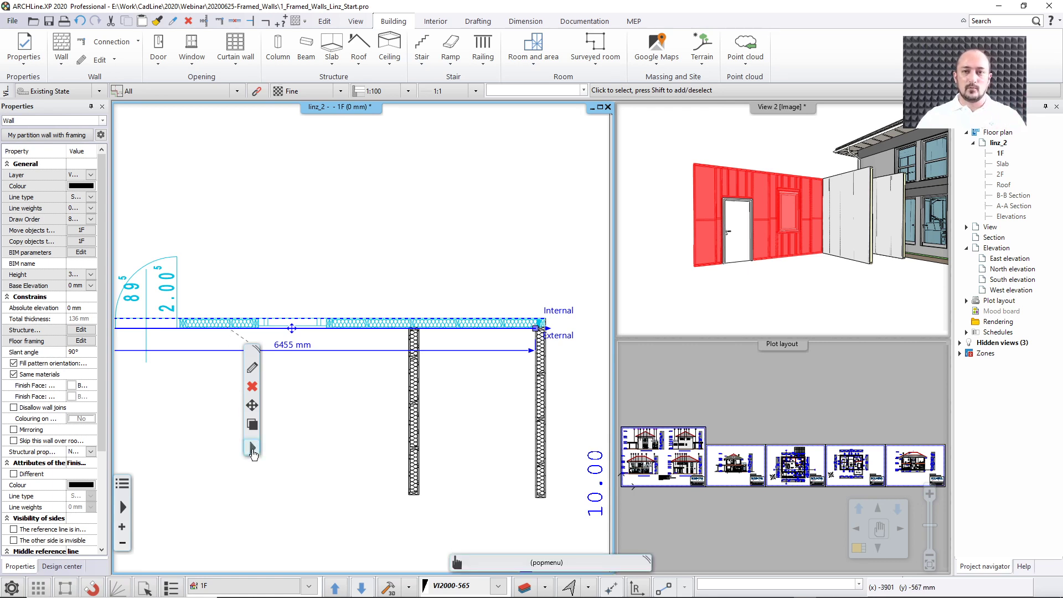
left_click_drag(254, 350, 268, 171)
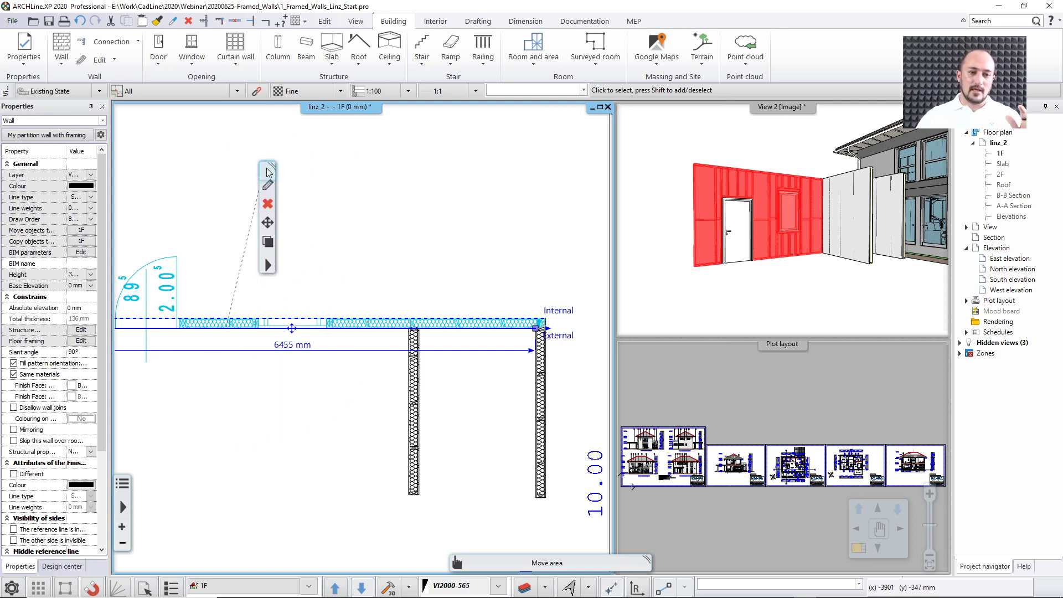
right_click(232, 329)
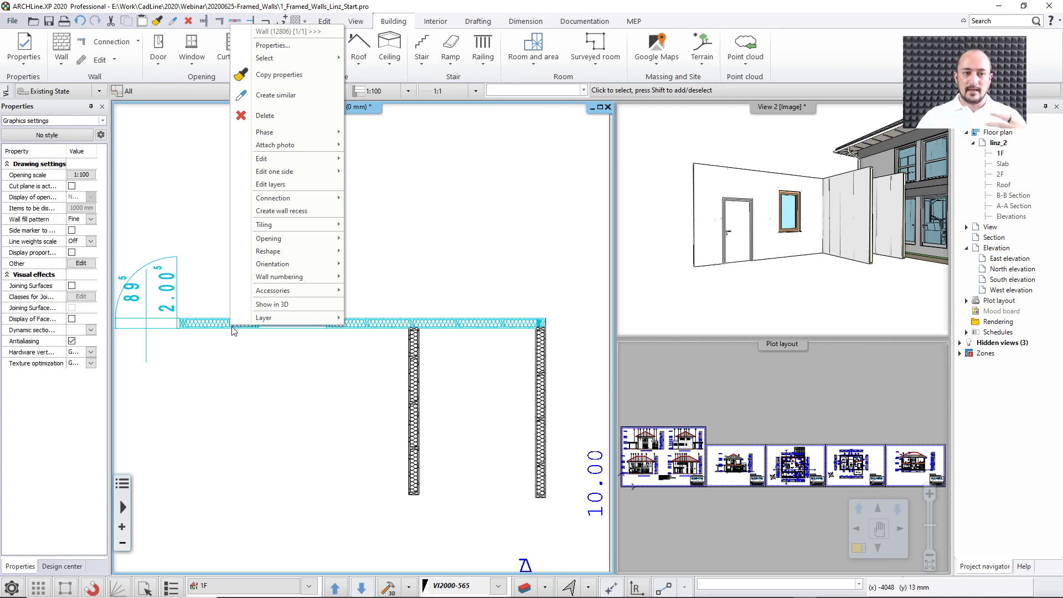
left_click(221, 335)
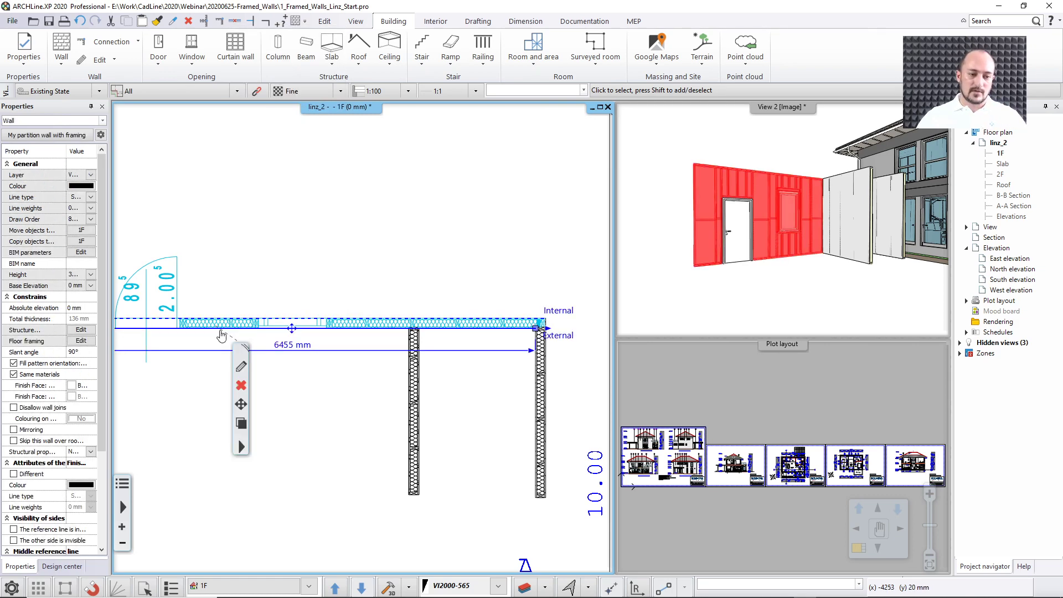
right_click(233, 329)
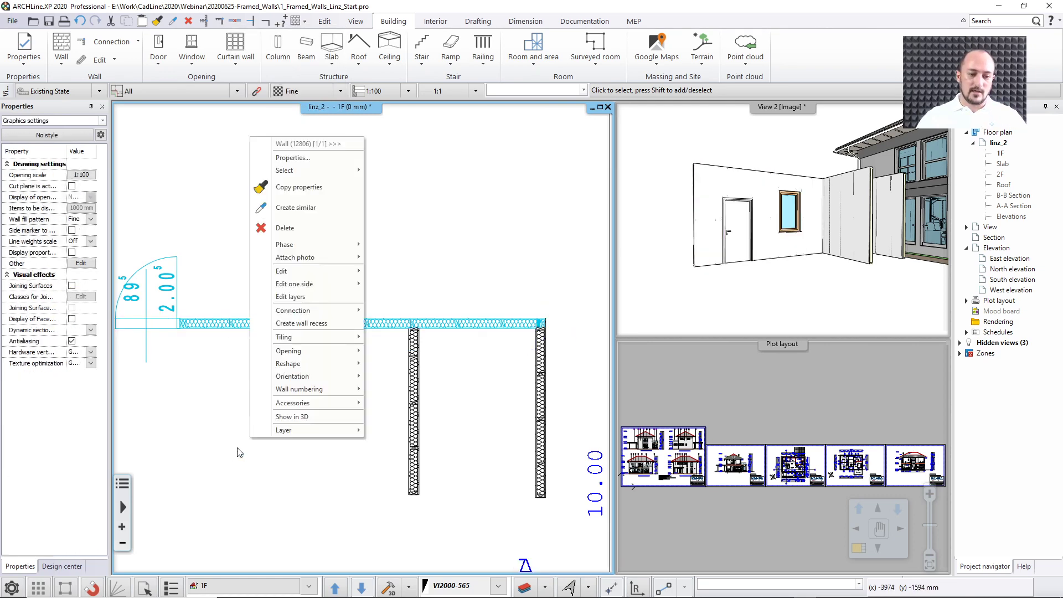
right_click(231, 323)
key("Escape")
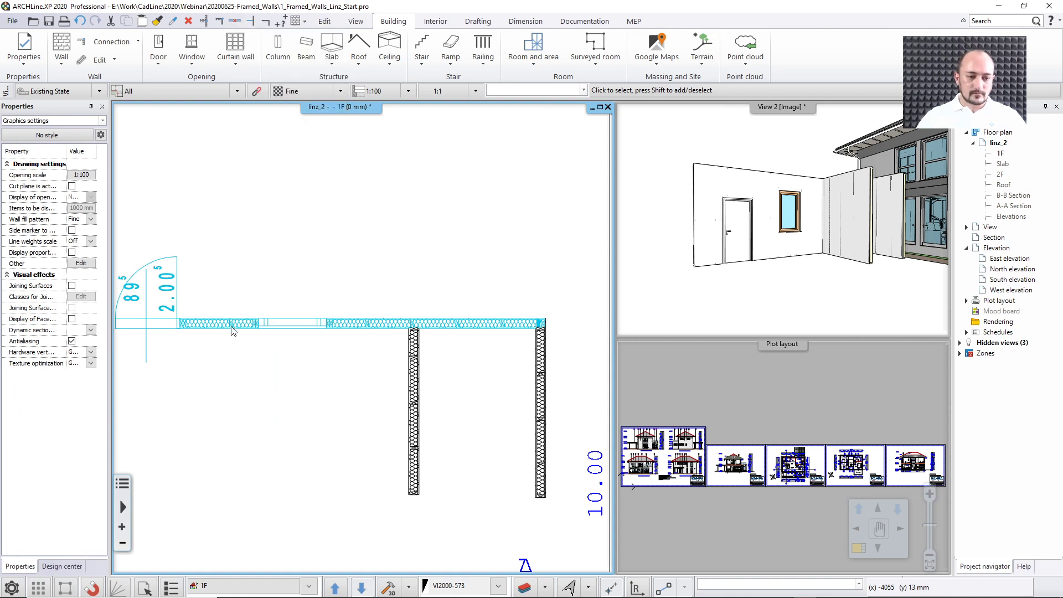
Create a Wall Framing Frontal View of the partition wall and place it above the wall on the floor plan.
right_click(232, 327)
mouse_move(253, 320)
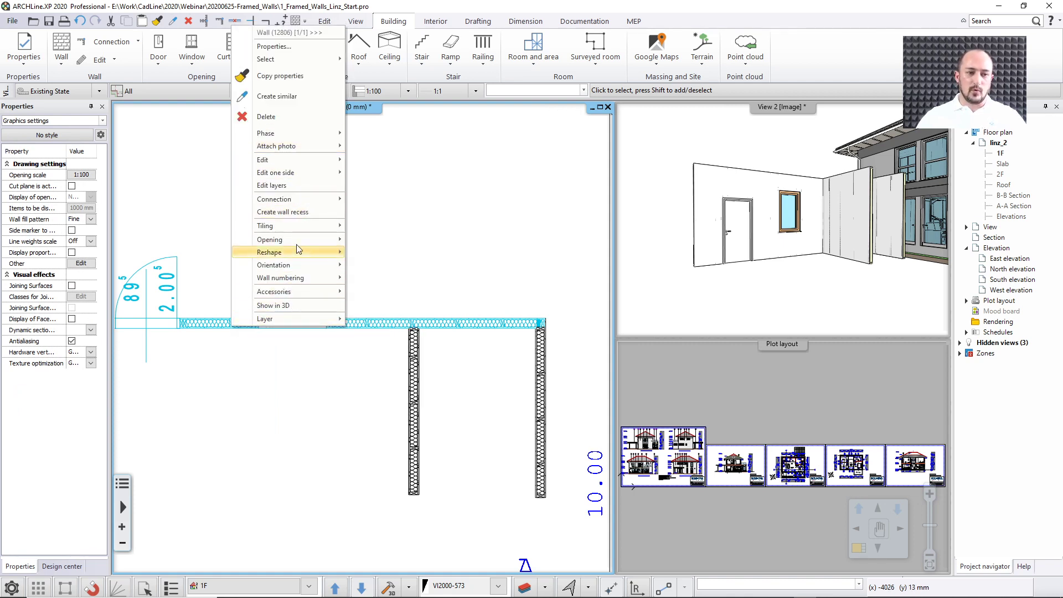
mouse_move(307, 162)
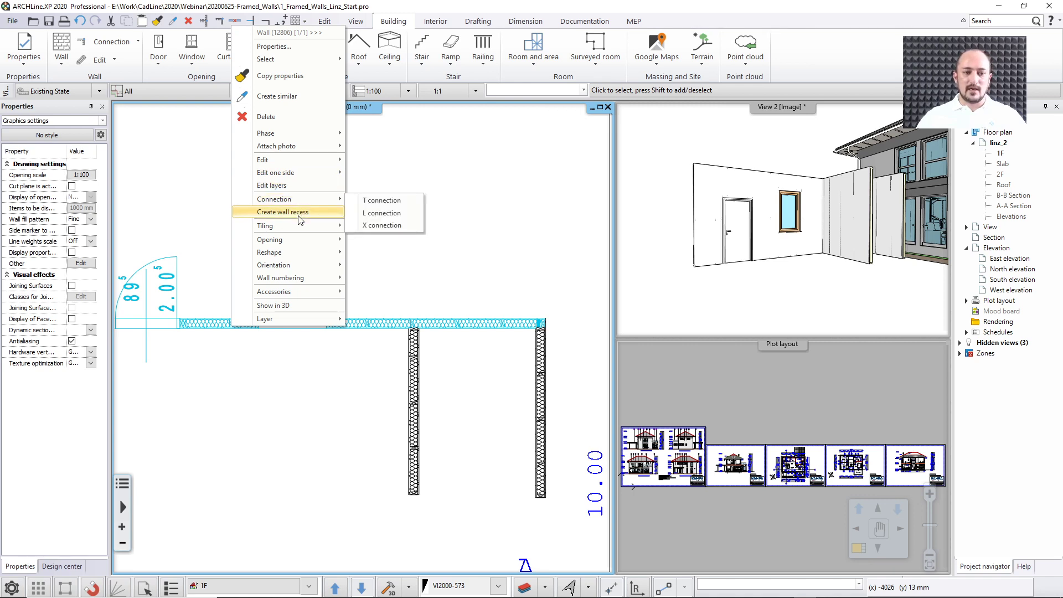
mouse_move(294, 248)
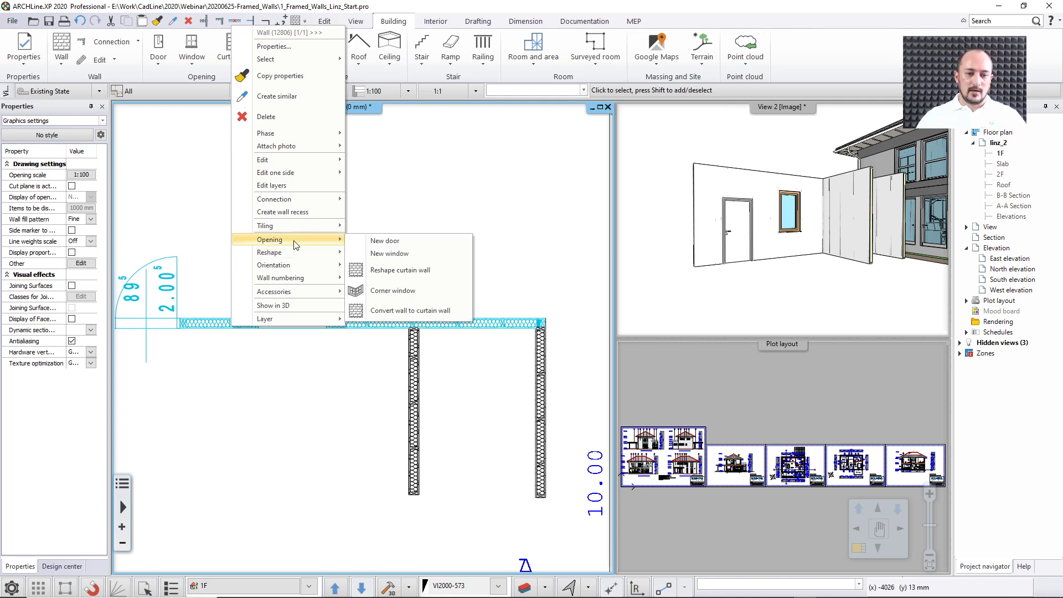
mouse_move(293, 279)
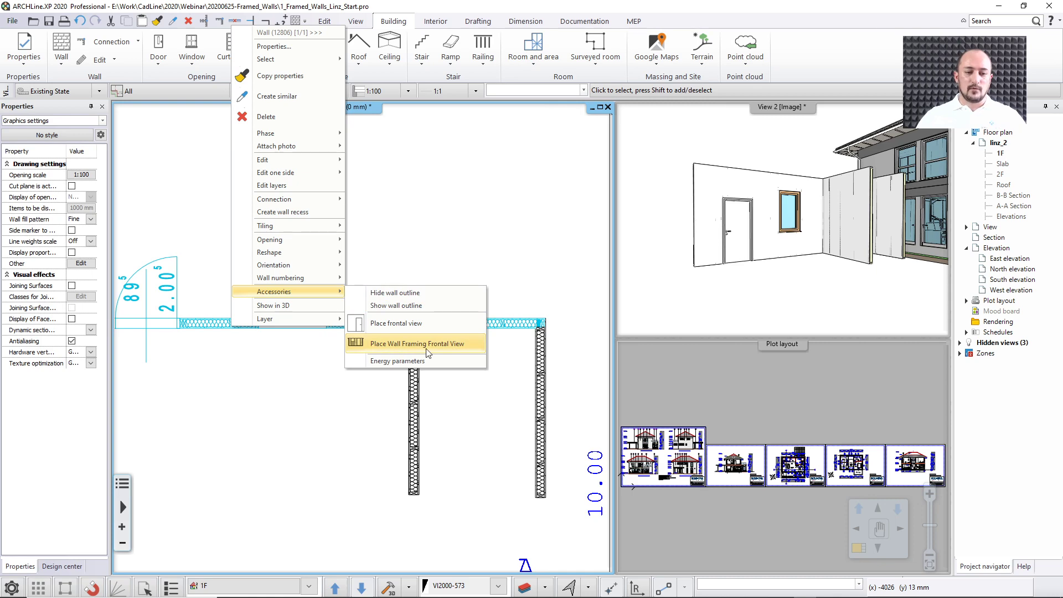
left_click(455, 348)
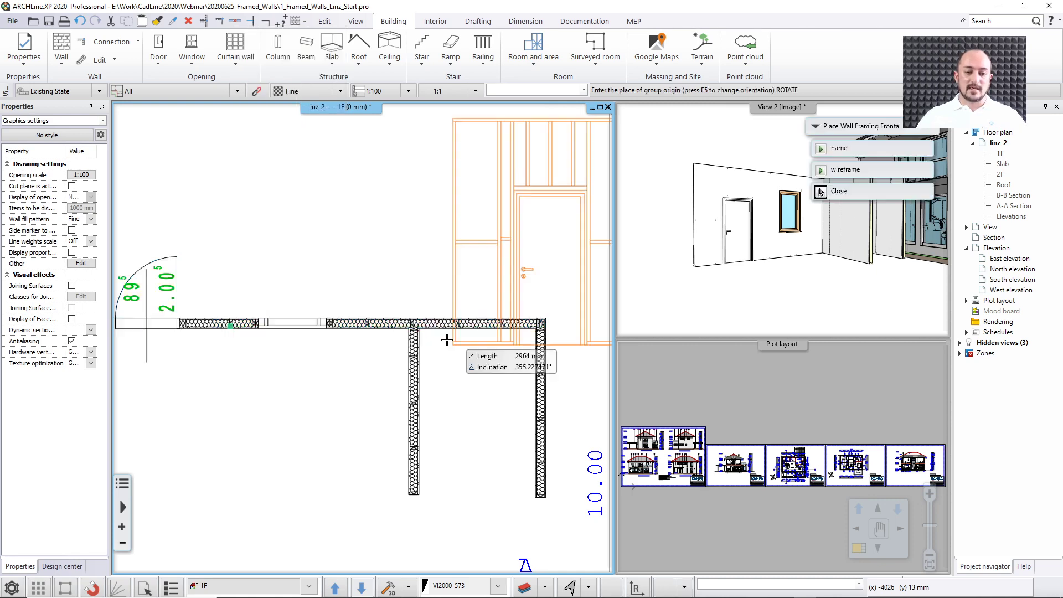
scroll(257, 239, "down", 3)
left_click(302, 373)
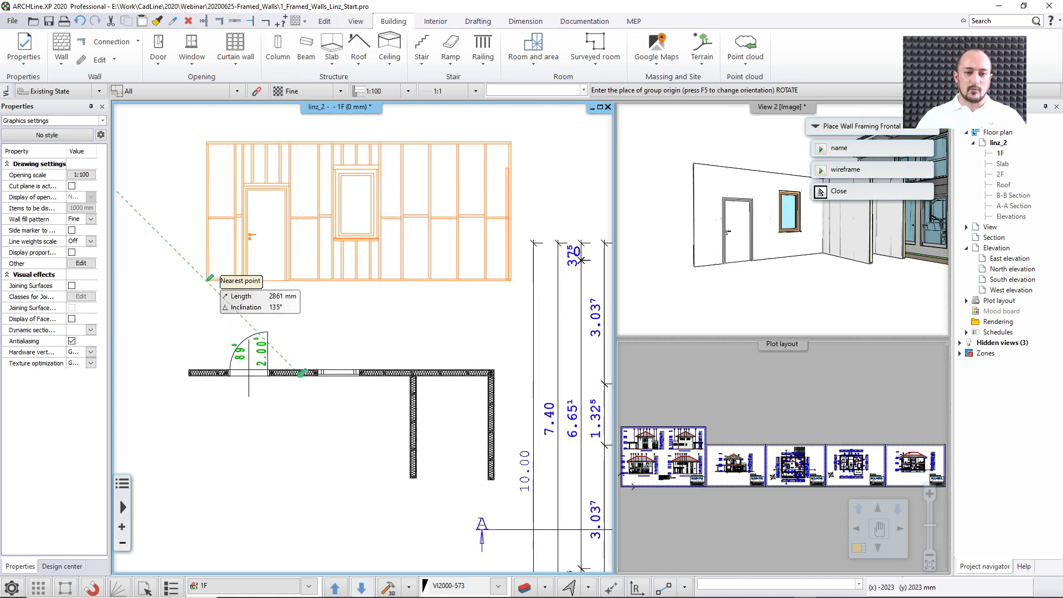
left_click(175, 283)
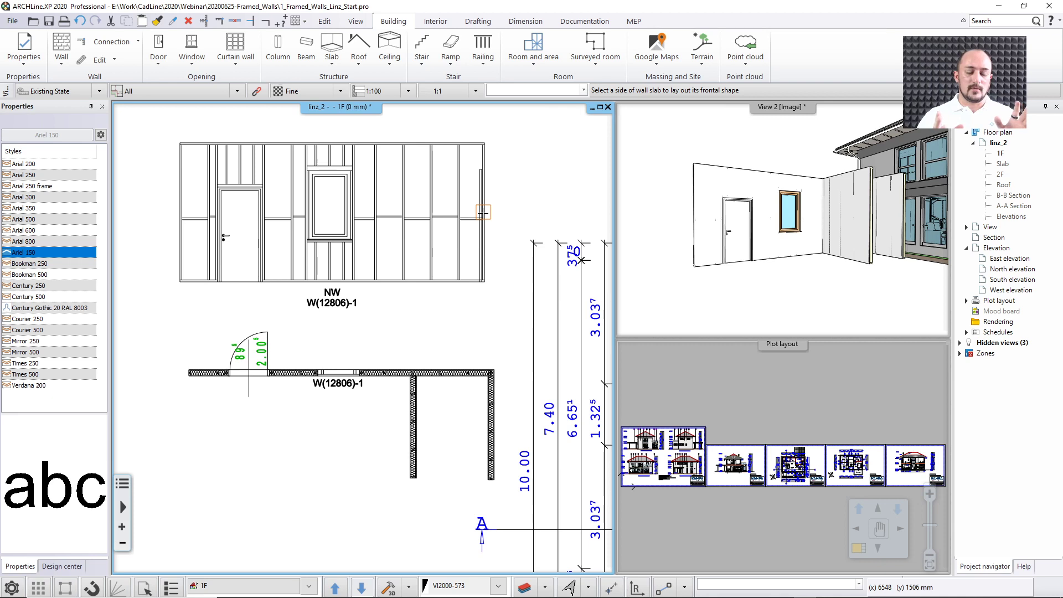
key("Escape")
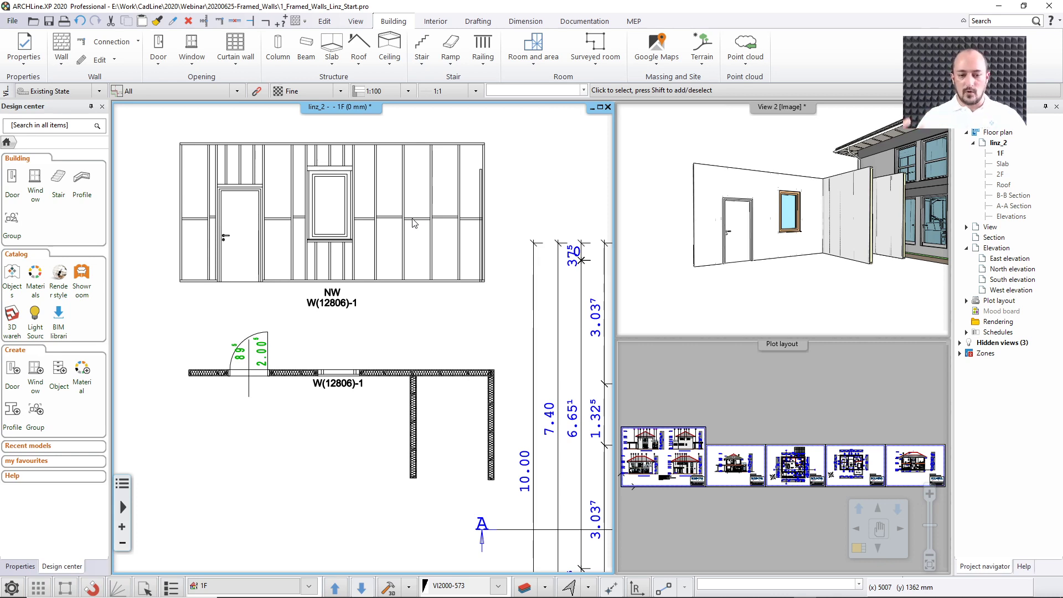
Inspect the wall framing visibility options in the Build 3D model settings, leaving them unchanged.
left_click(408, 592)
left_click(427, 523)
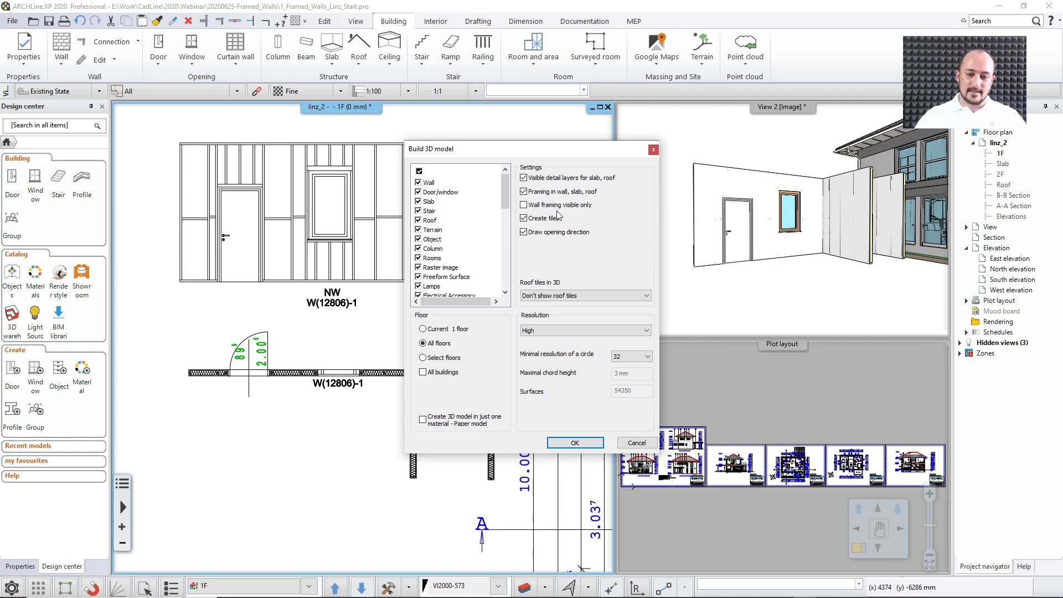
left_click(631, 444)
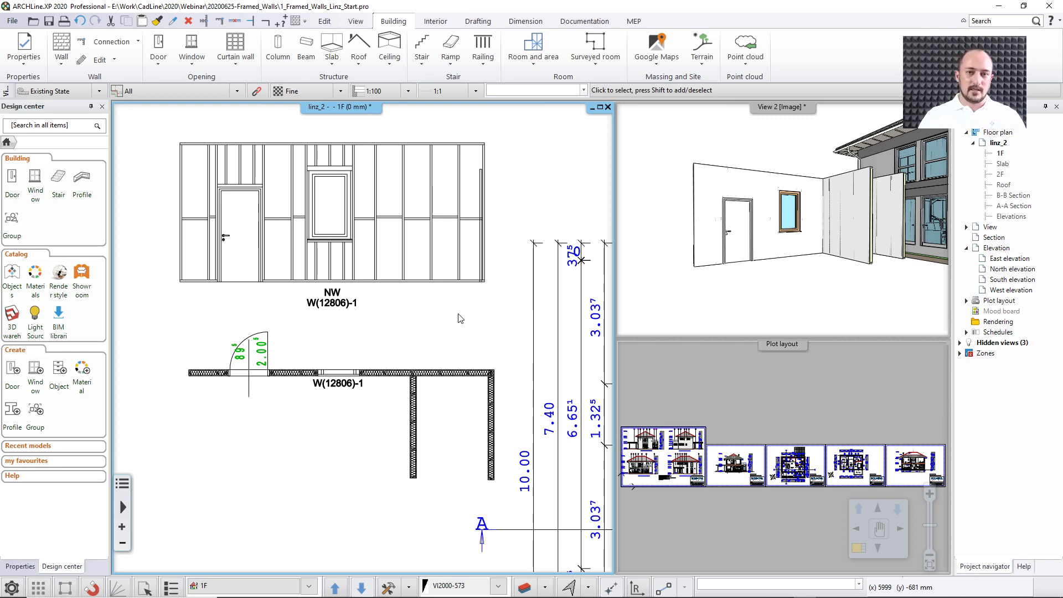
Try assigning the core marker of the middle partition wall to its 18 mm exterior substrate layer, and undo the change.
scroll(459, 318, "down", 3)
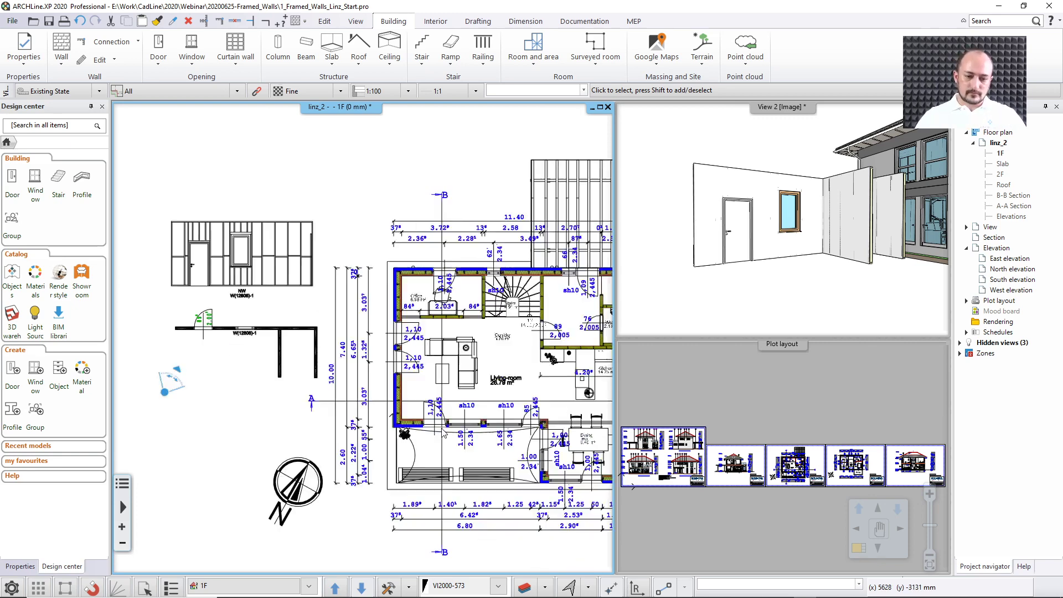
scroll(397, 294, "up", 5)
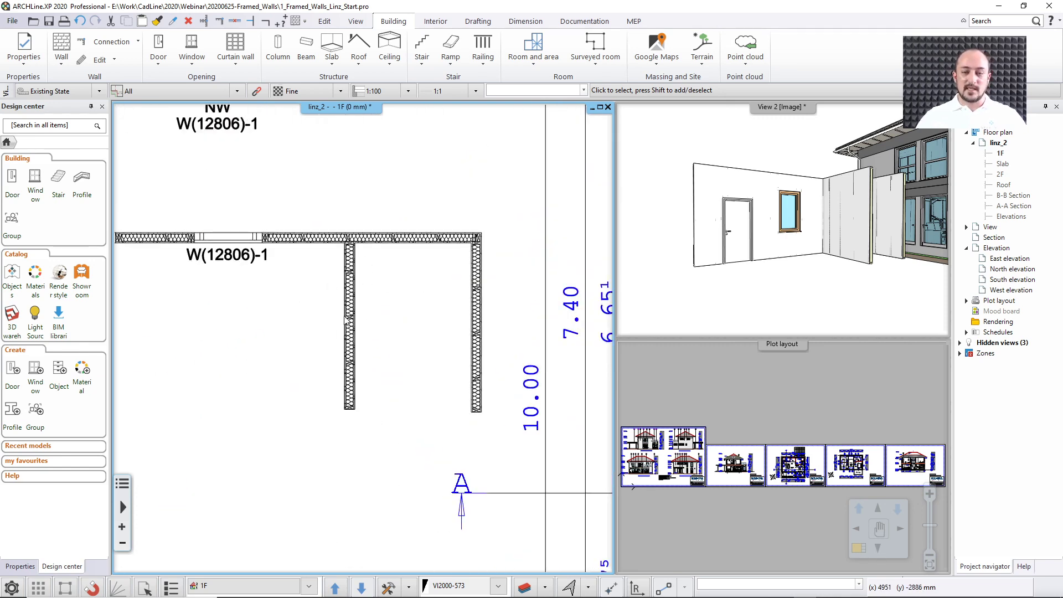
scroll(345, 324, "up", 2)
left_click(370, 301)
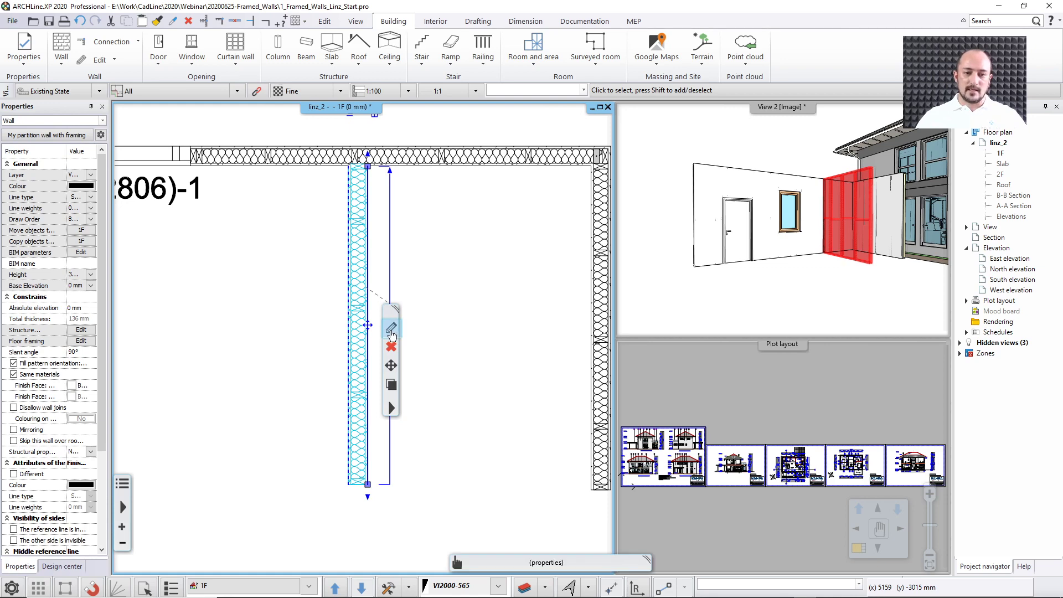
left_click(391, 331)
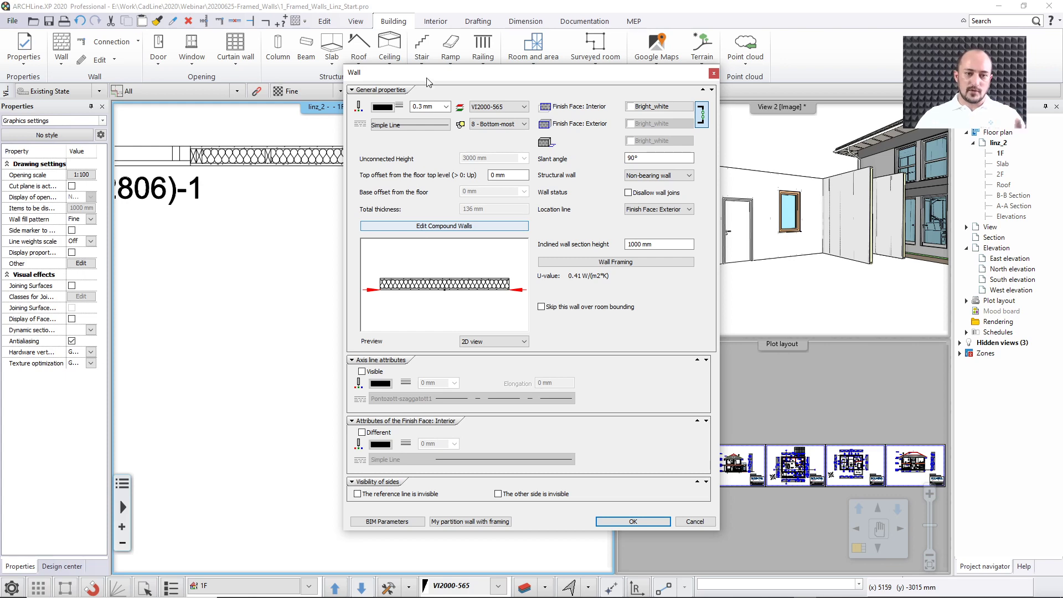
left_click_drag(426, 77, 650, 87)
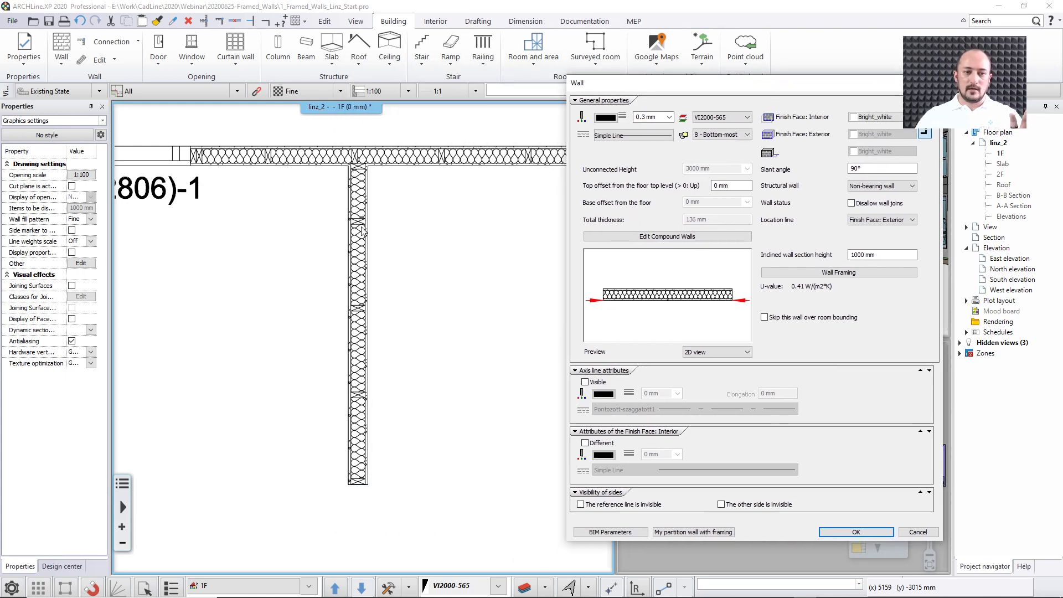
left_click(646, 237)
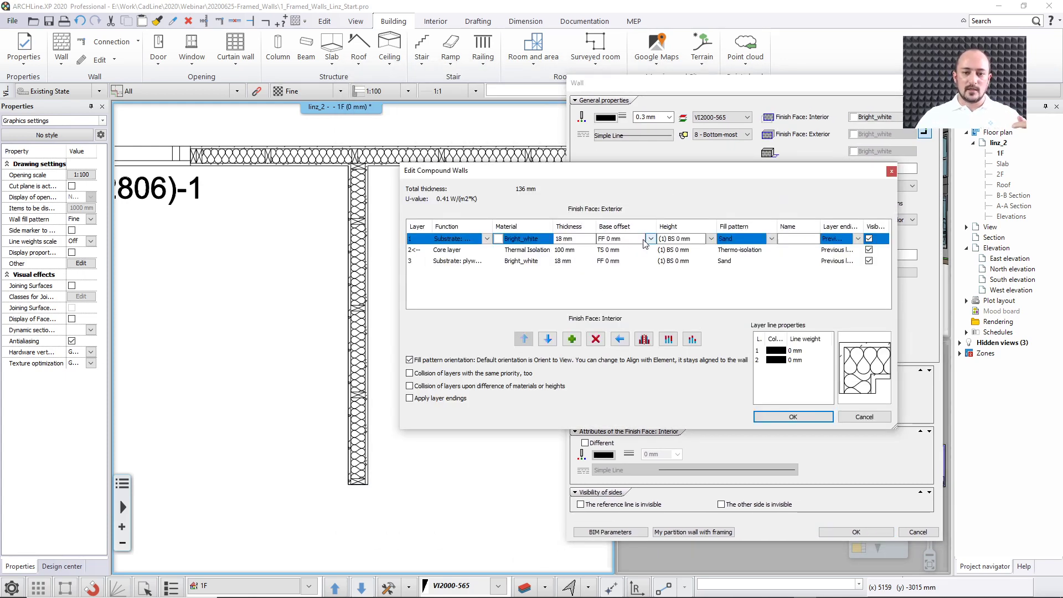
left_click(453, 252)
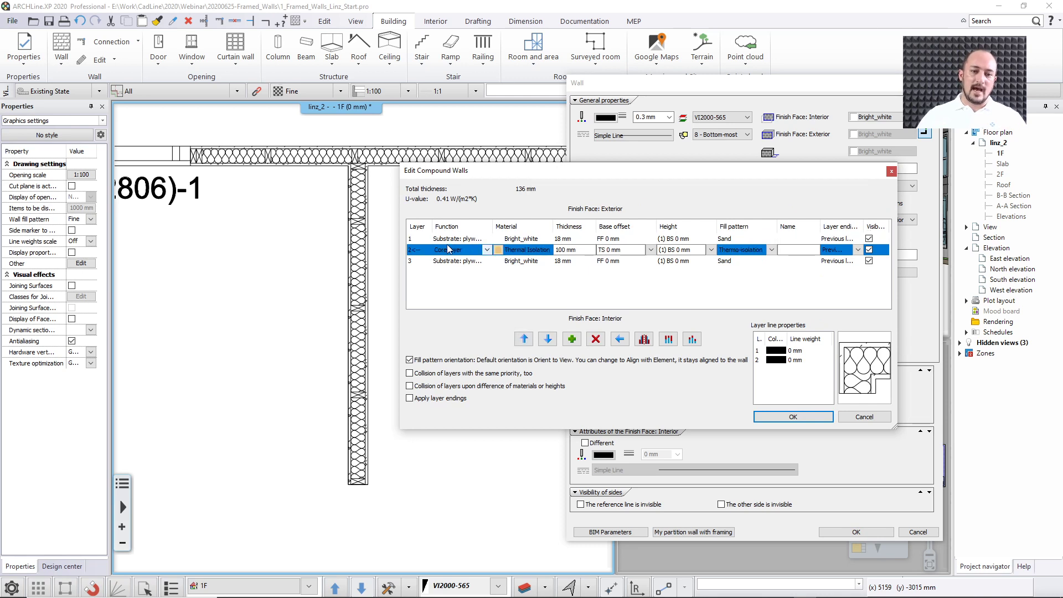
left_click(447, 239)
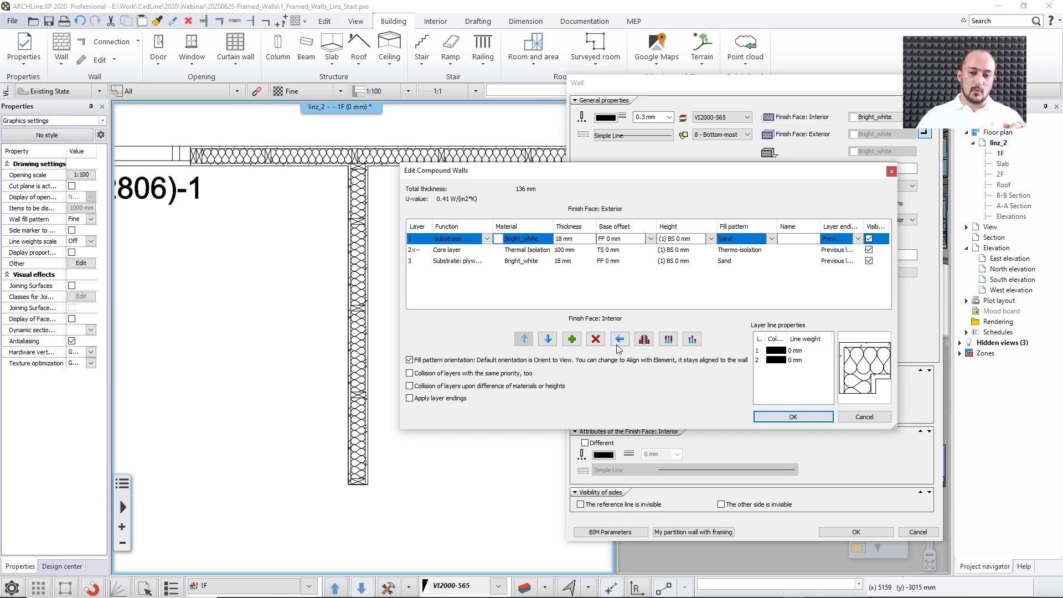
left_click(782, 419)
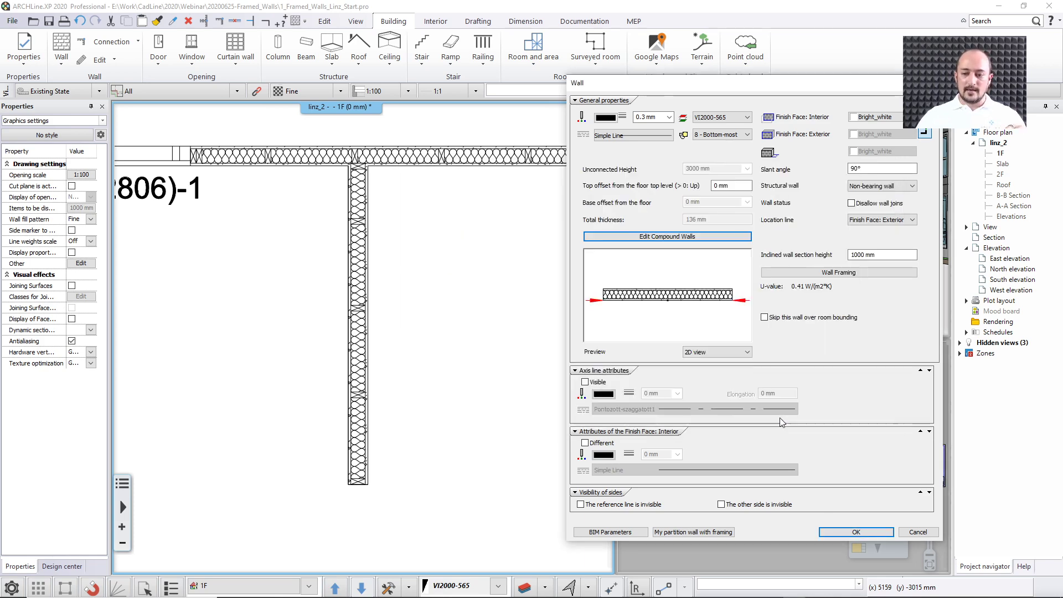
left_click(831, 531)
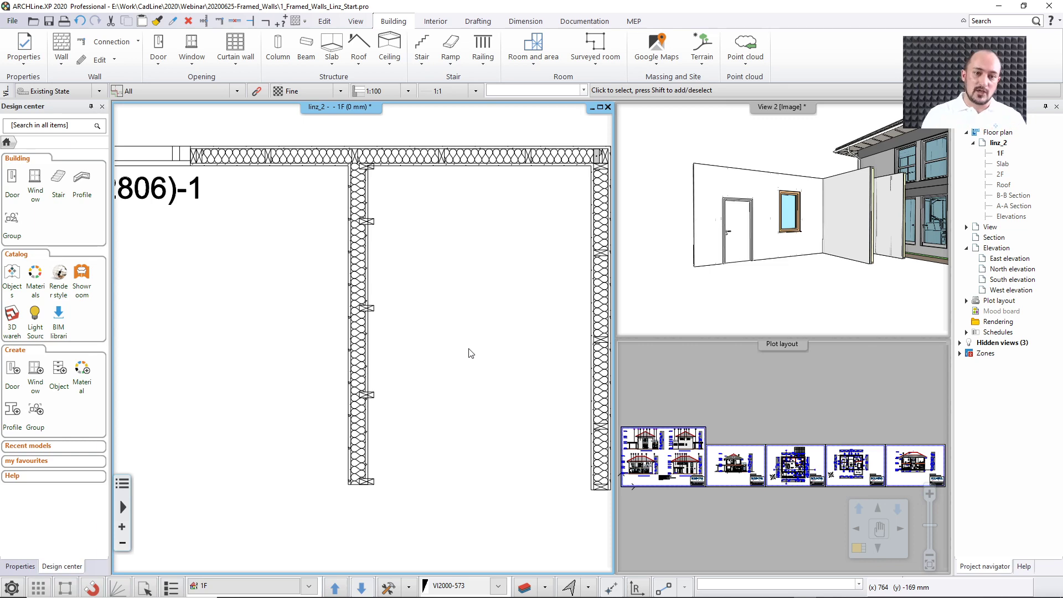
left_click(82, 22)
Add a second core layer beneath the existing one in the middle partition wall's structure and set its thickness to 50 mm.
left_click(364, 219)
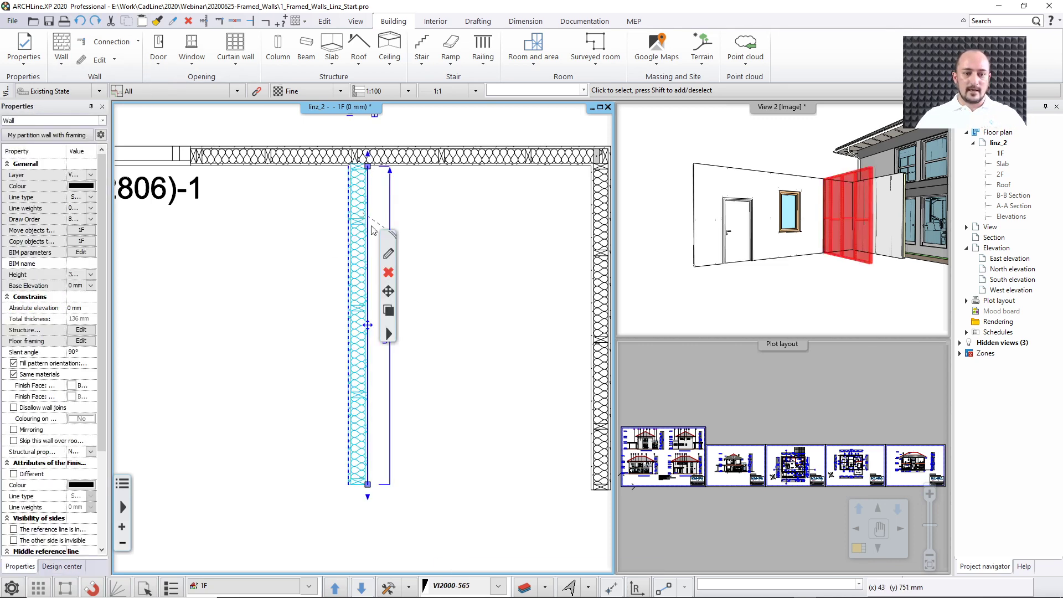
left_click(389, 256)
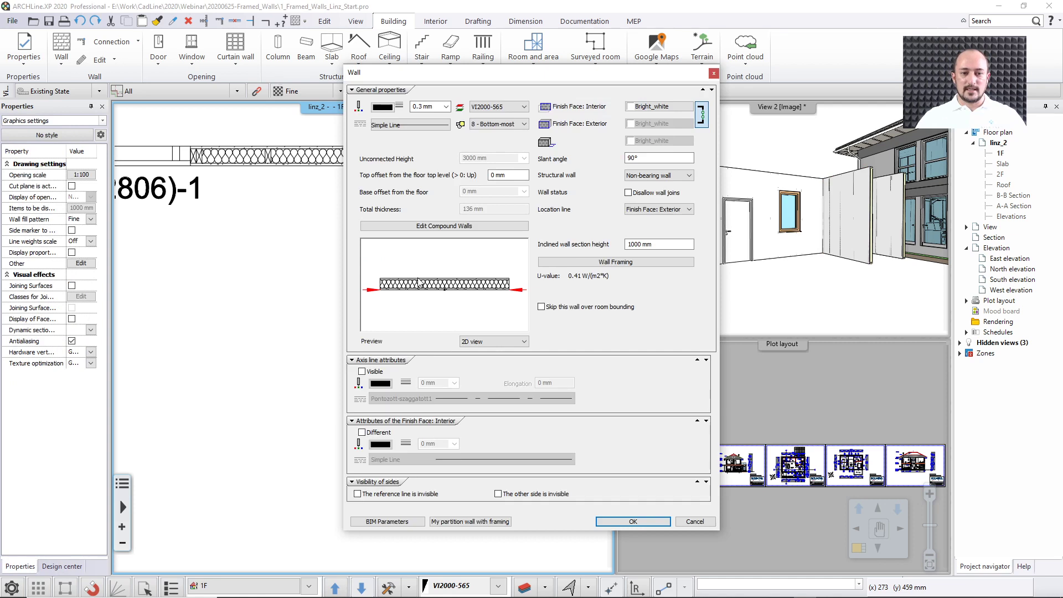
left_click(456, 226)
left_click(446, 254)
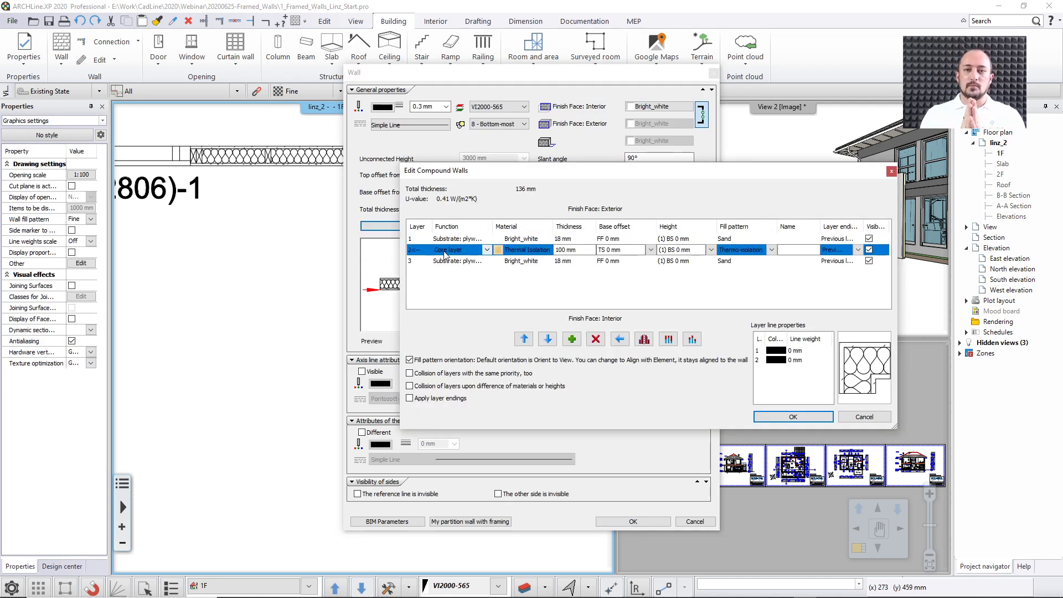
left_click(572, 339)
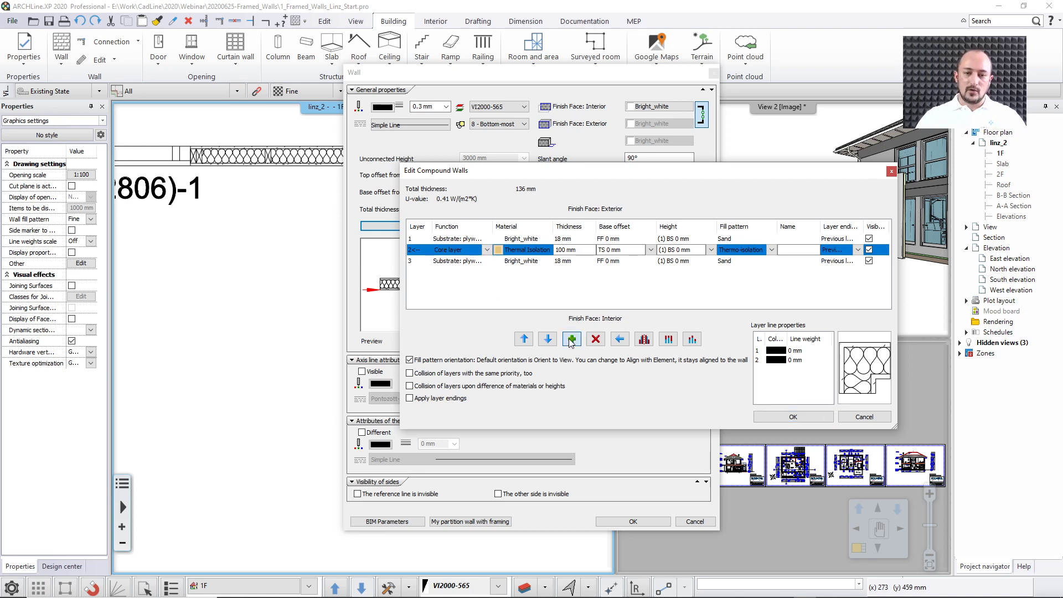
left_click(568, 263)
left_click(571, 261)
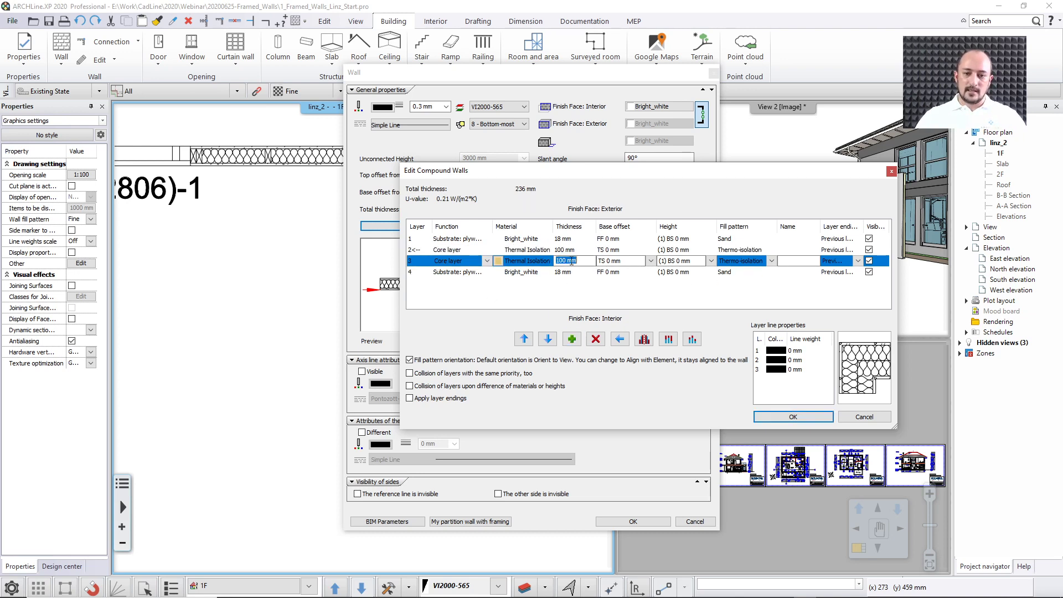
type("50")
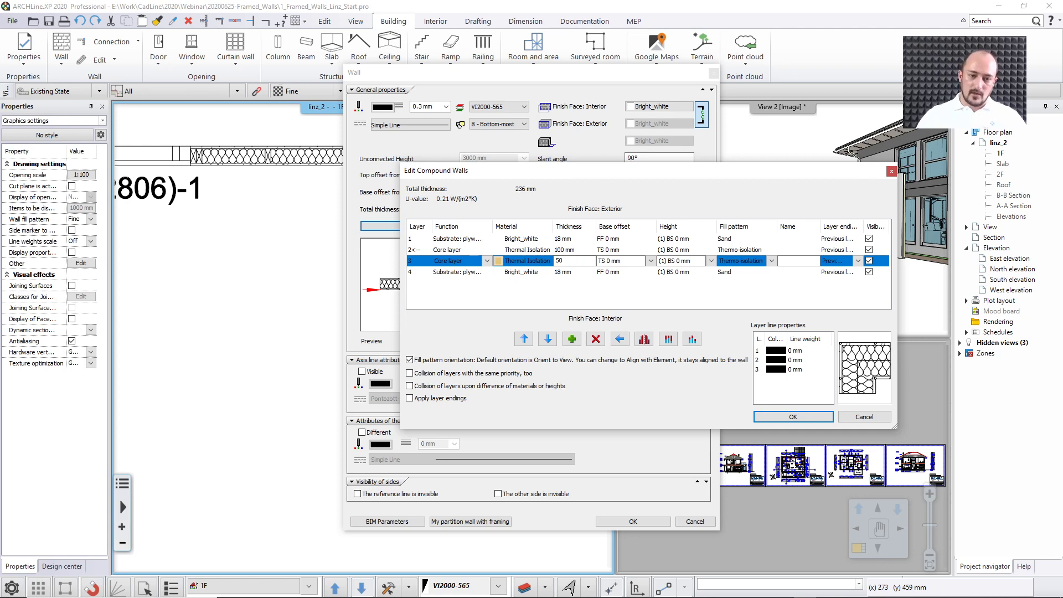
Set the thickness of the original Thermal Isolation core layer to 50 mm.
left_click(572, 250)
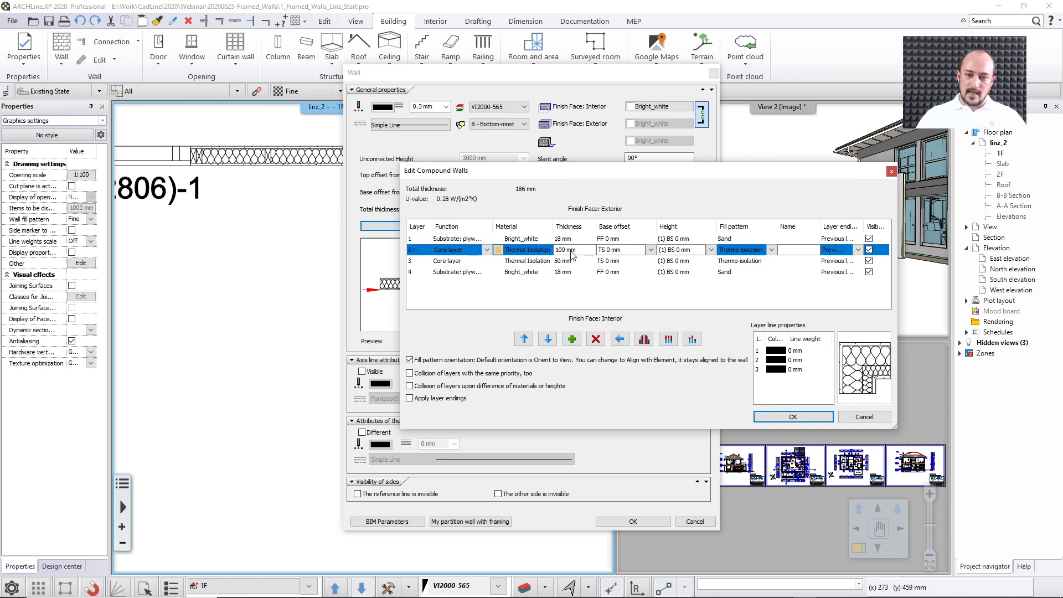
left_click(572, 250)
type("50")
key("Return")
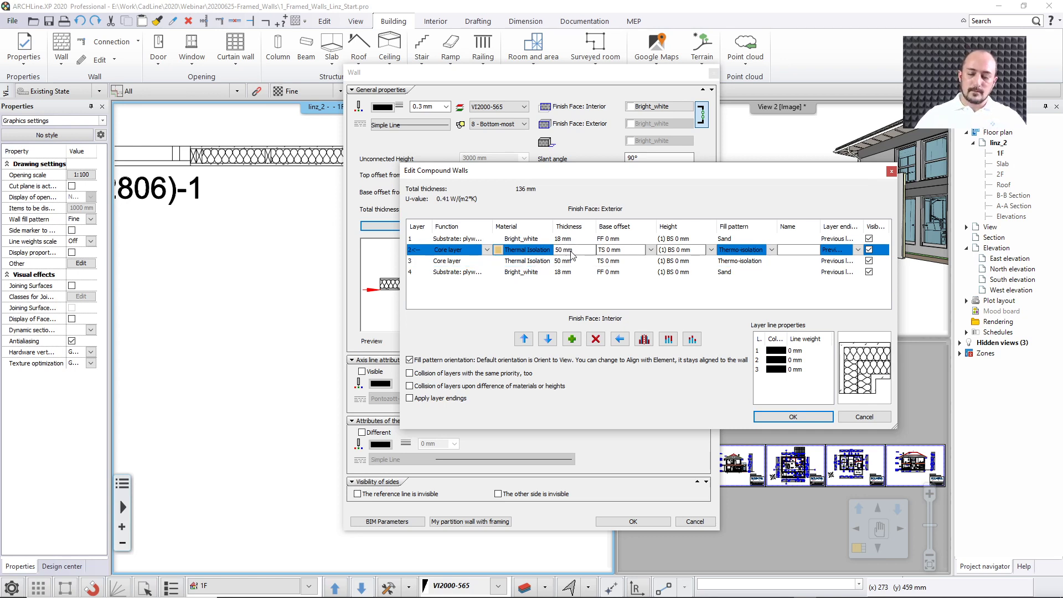
Search the material library for "air" and assign the Air material to the added core layer.
left_click(566, 263)
left_click(526, 261)
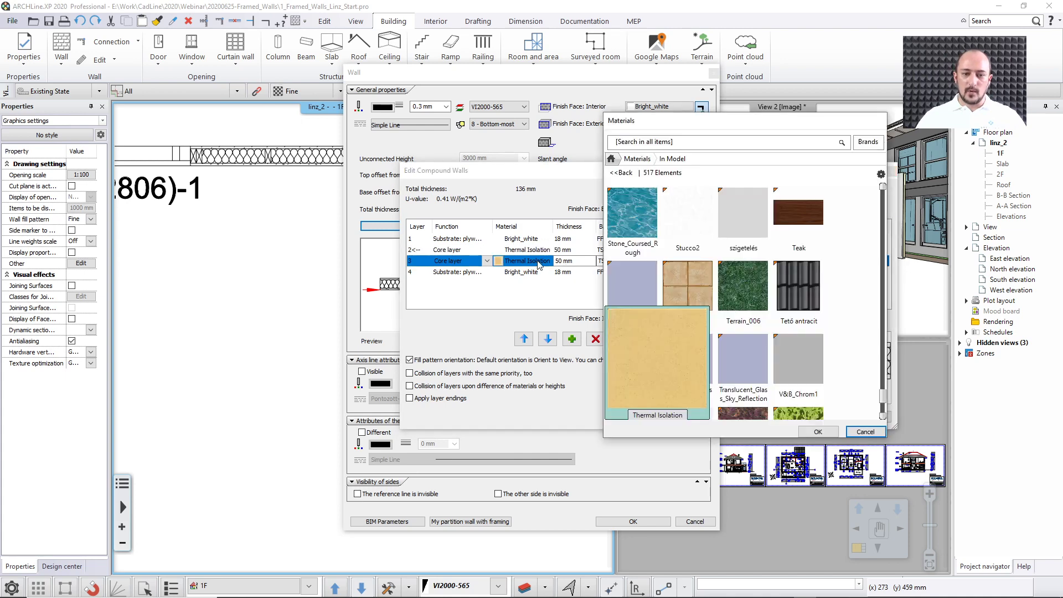
left_click(615, 160)
left_click(640, 144)
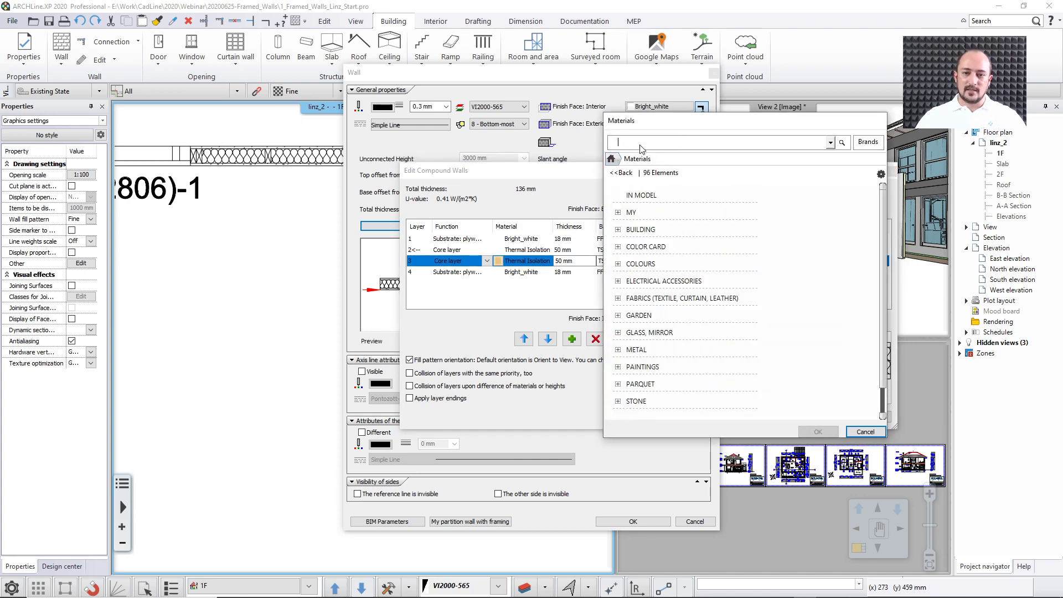
type("air")
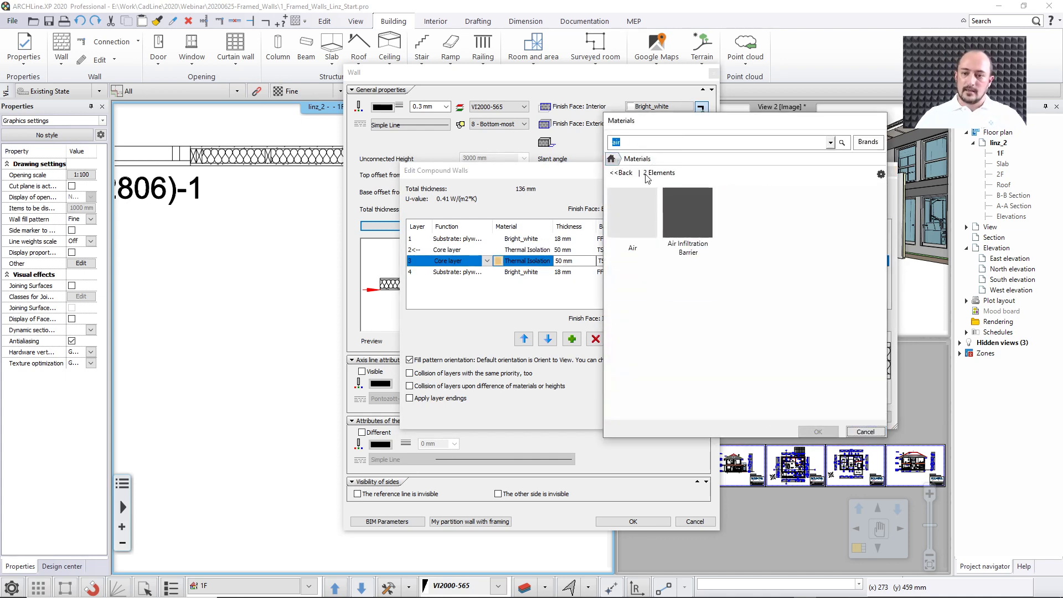
left_click(647, 222)
left_click(817, 431)
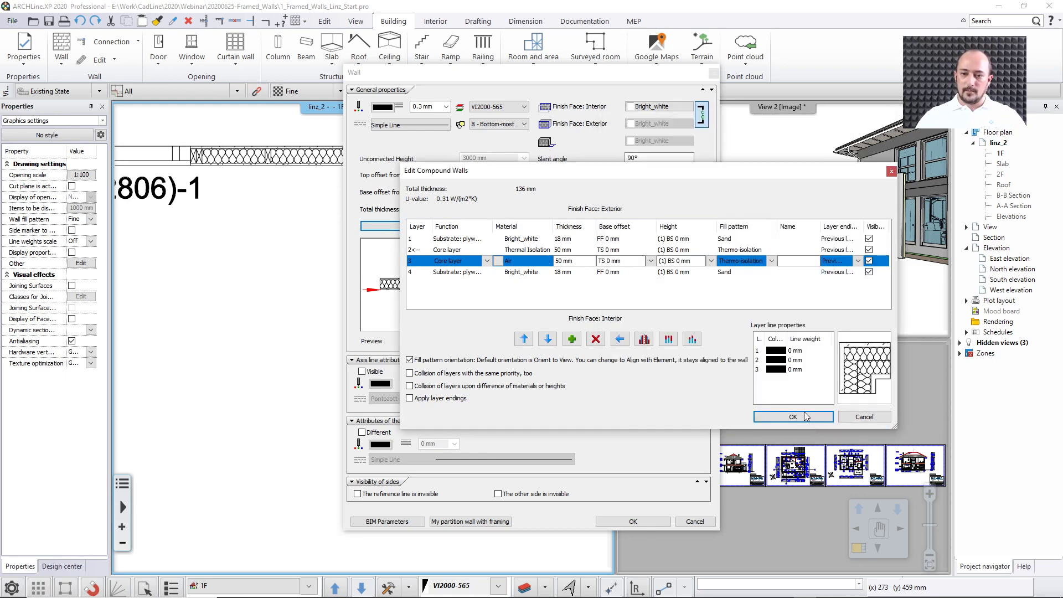
Set the Air layer's fill pattern to No hatch and apply the new layer structure to the wall.
left_click(770, 261)
left_click(730, 280)
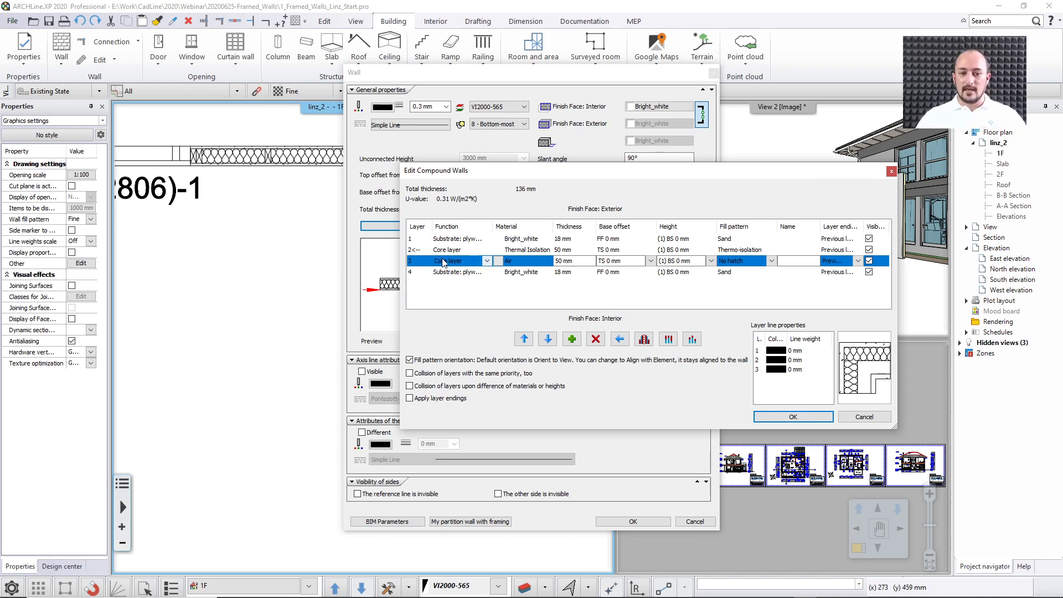
left_click(784, 419)
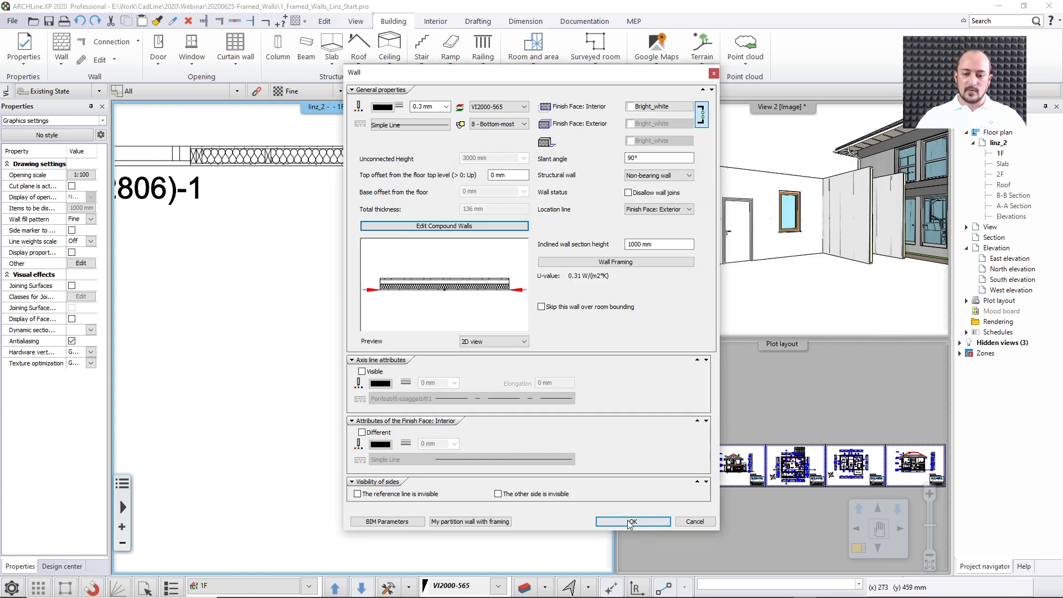
left_click(632, 523)
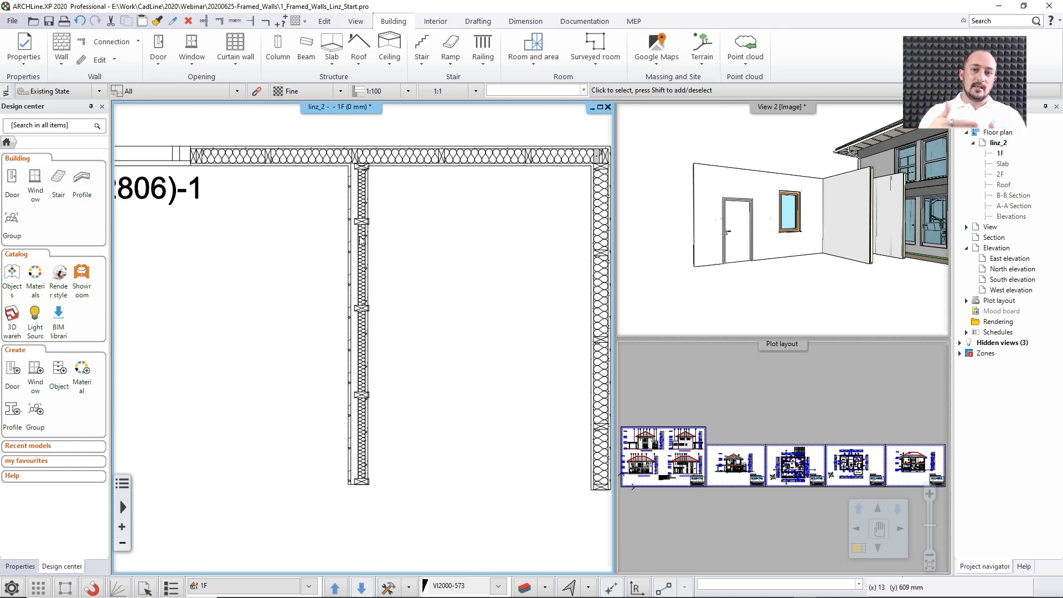
Review the middle wall's layer structure and the framing's shared properties, including the offset from the reference line, and examine its studs on the plan.
left_click(361, 239)
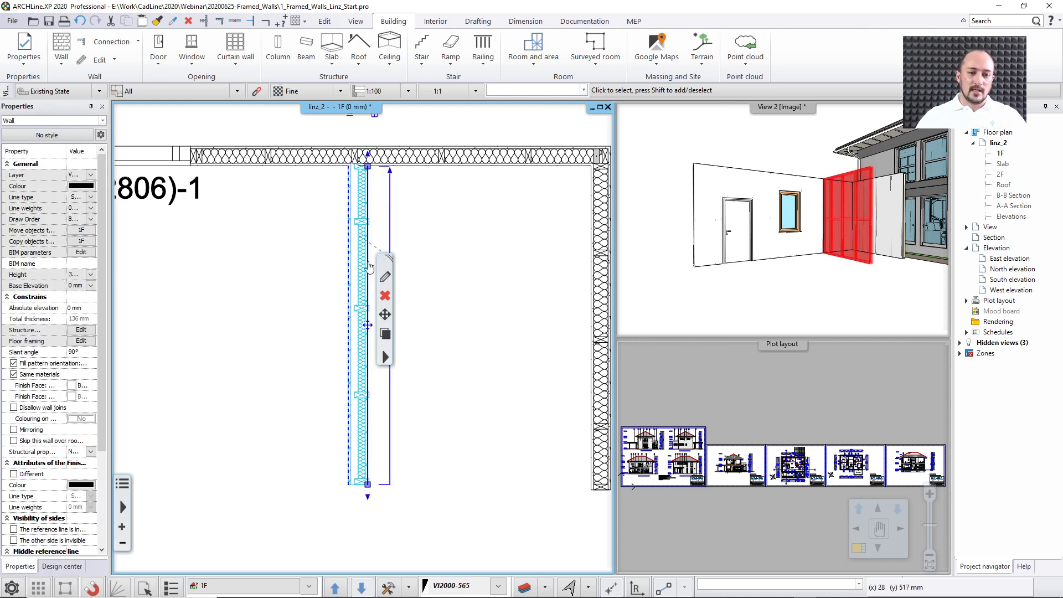
left_click(386, 277)
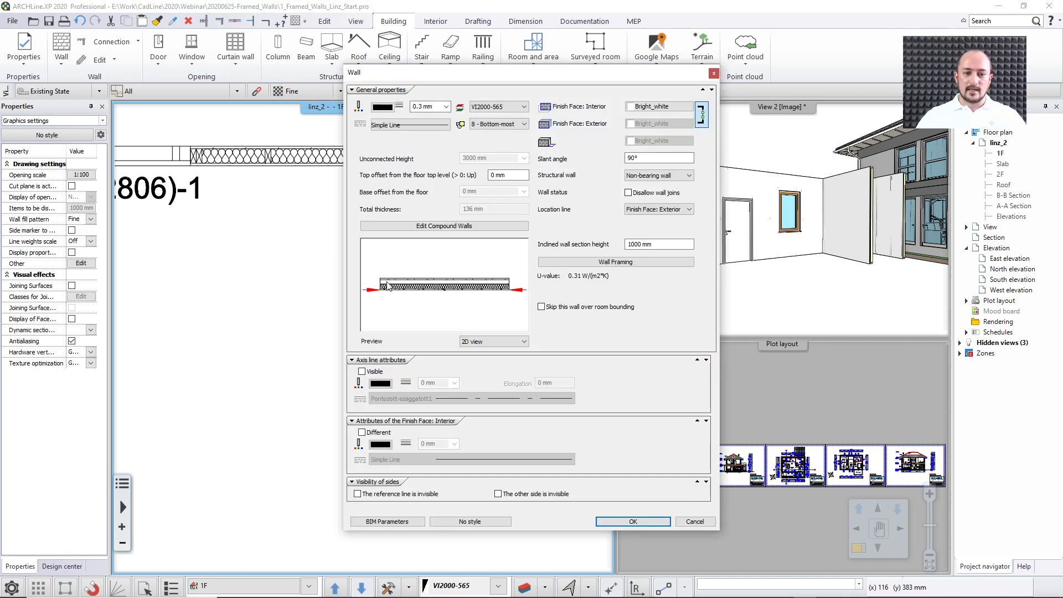
left_click(421, 231)
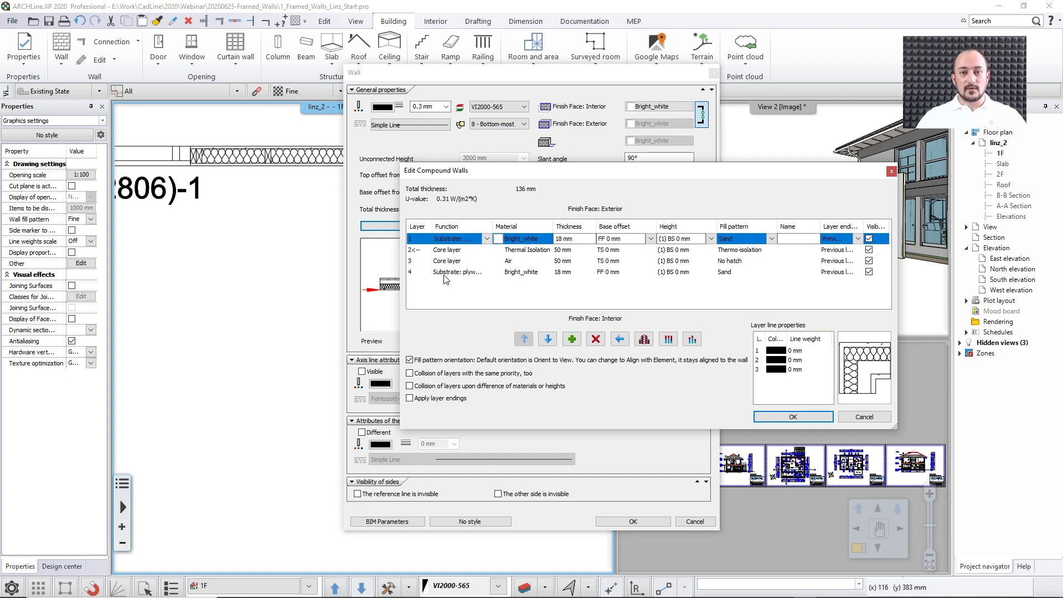
left_click(794, 417)
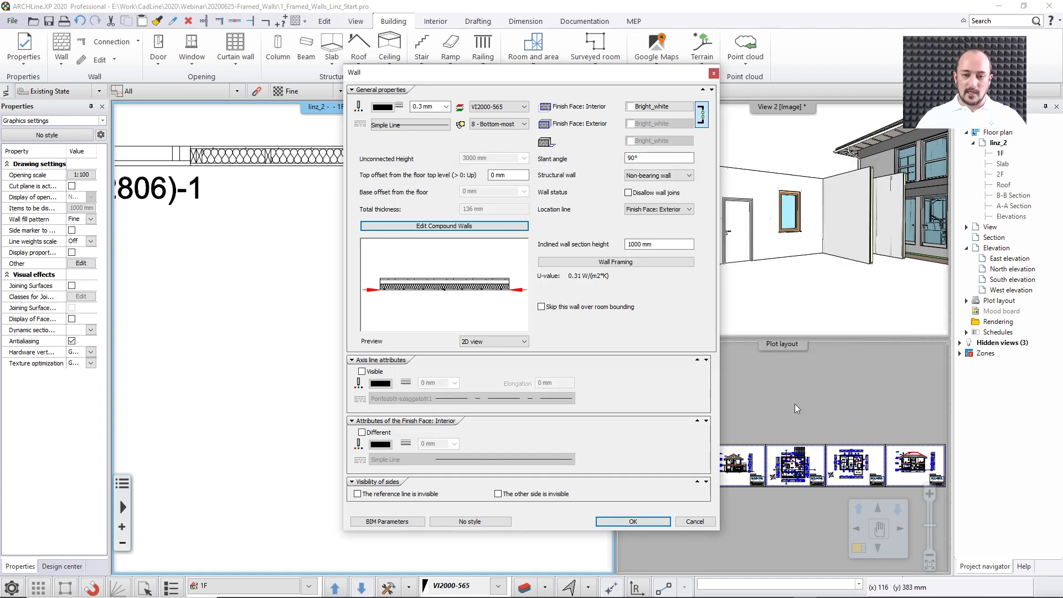
left_click(573, 262)
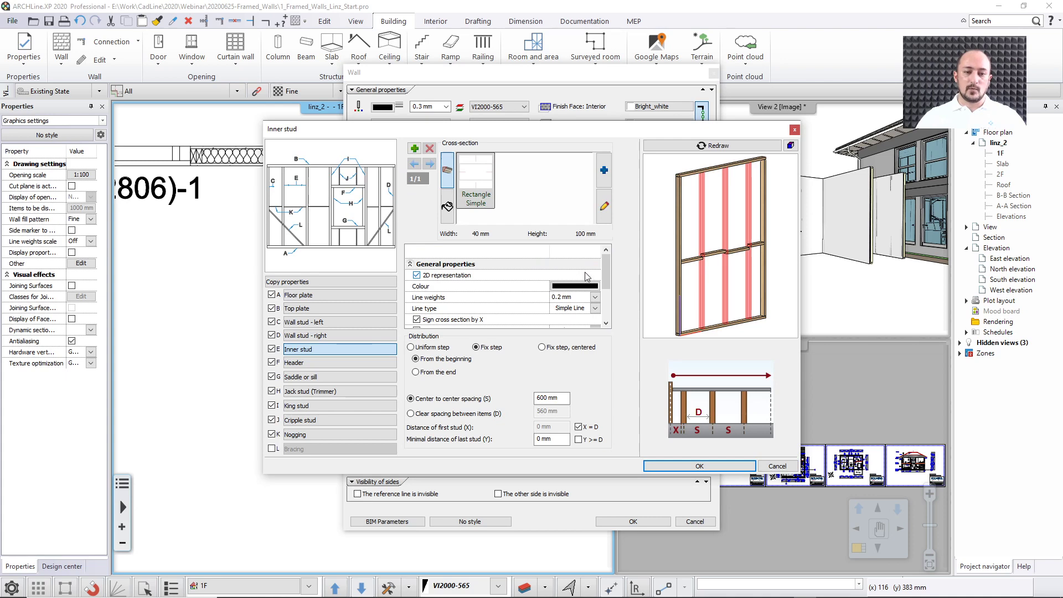
left_click(345, 282)
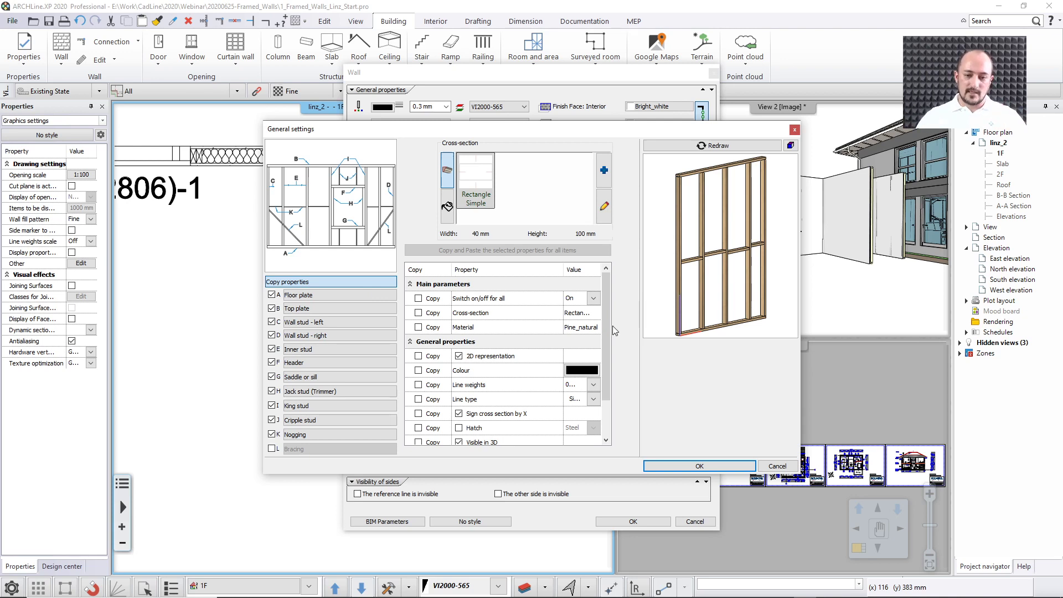
scroll(606, 344, "down", 1)
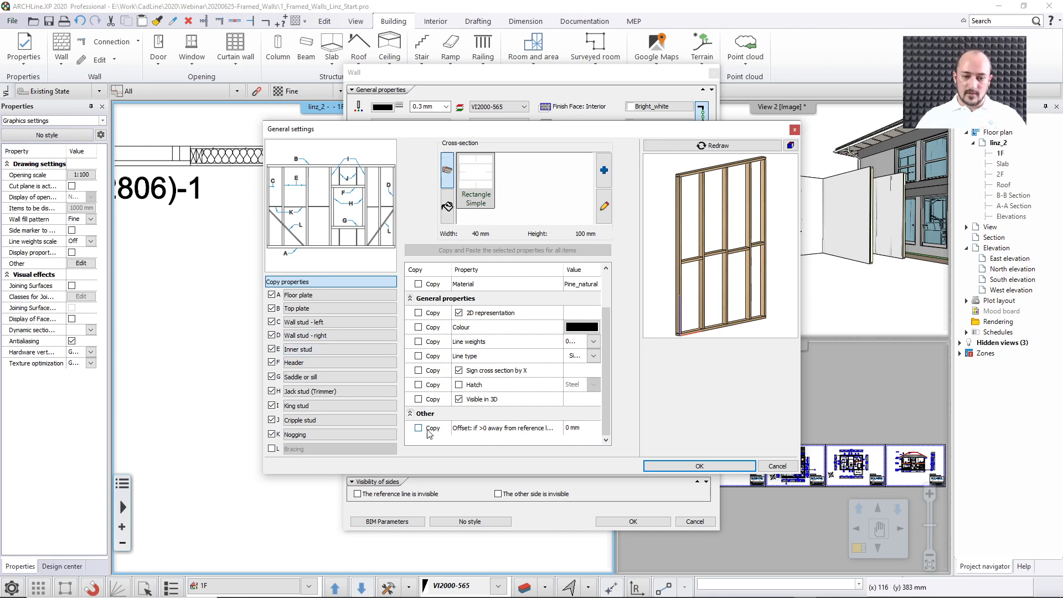
left_click(771, 467)
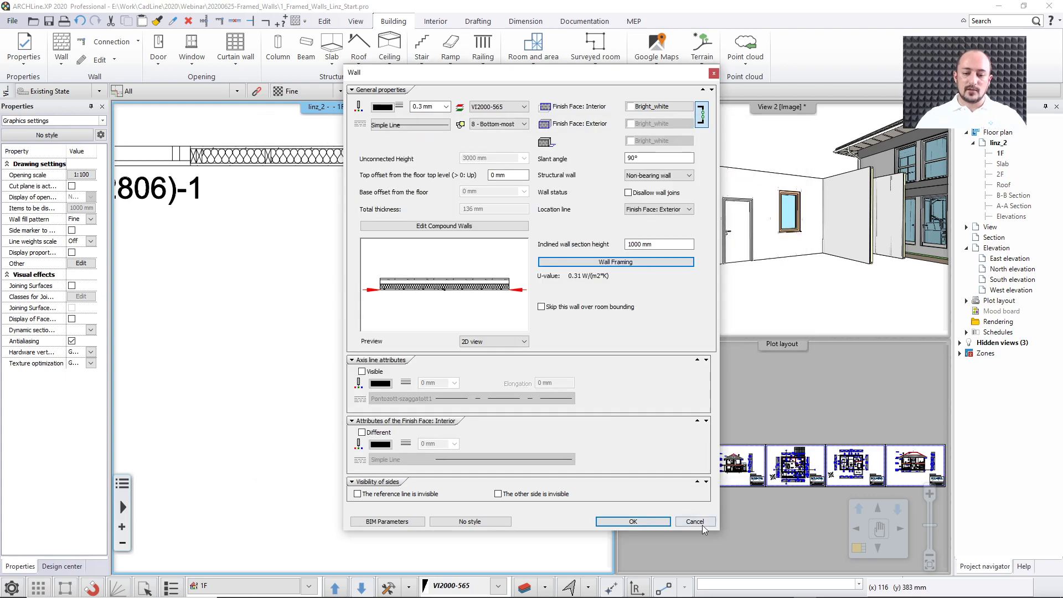
left_click(701, 523)
scroll(360, 232, "up", 2)
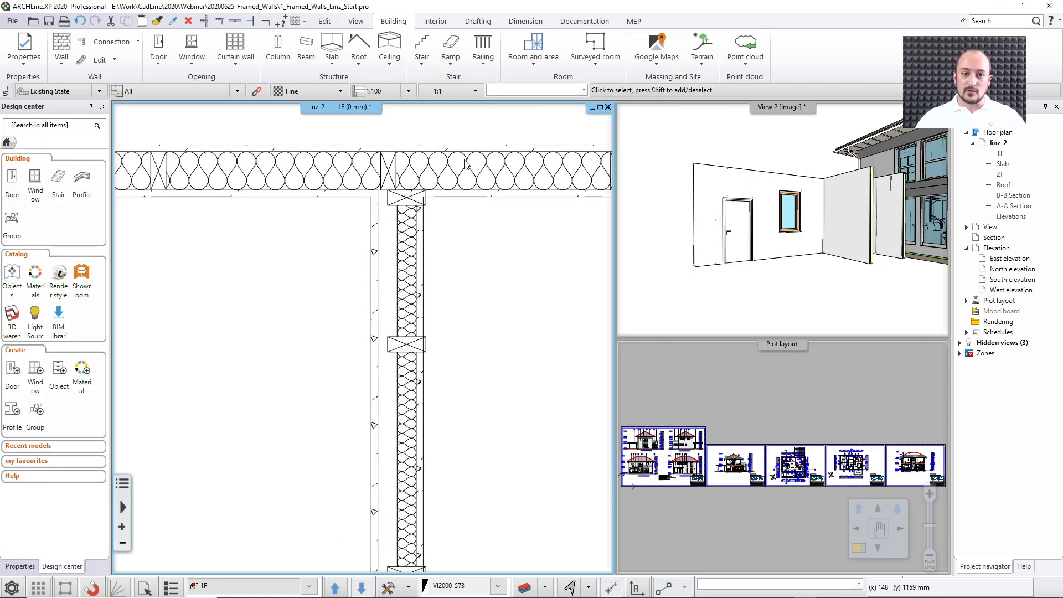
Measure the horizontal distance from the middle wall's stud corner to the inner face of the adjacent board layer.
left_click(585, 21)
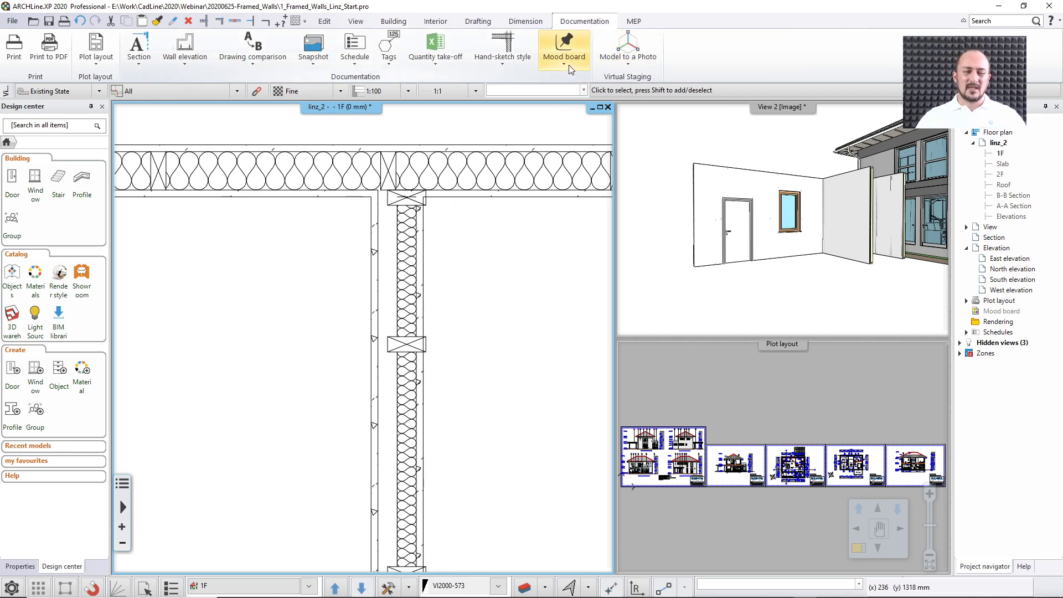
left_click(529, 22)
left_click(613, 62)
left_click(637, 83)
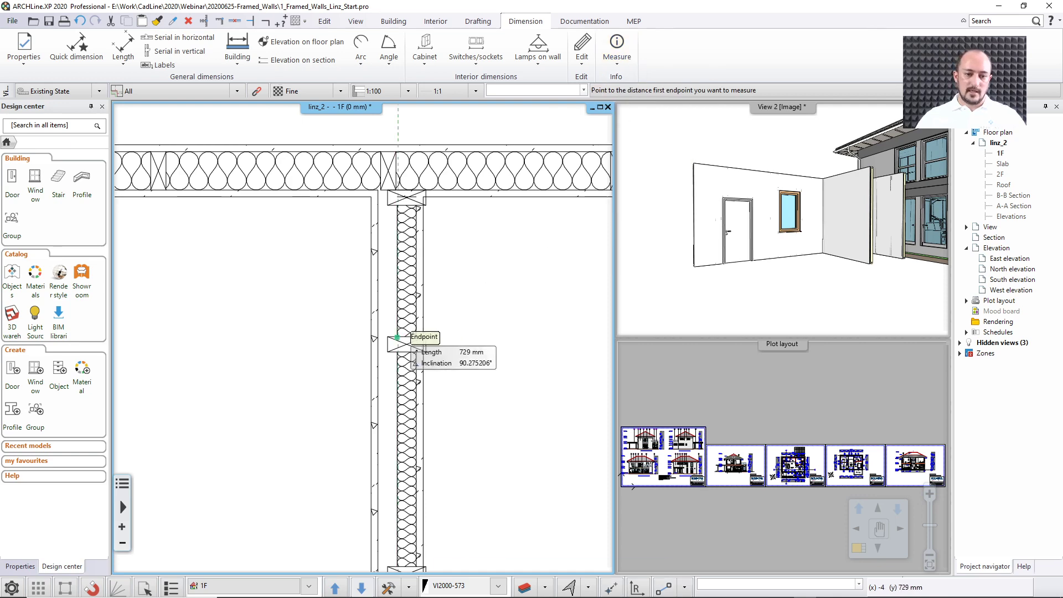
scroll(387, 344, "up", 2)
left_click(357, 325)
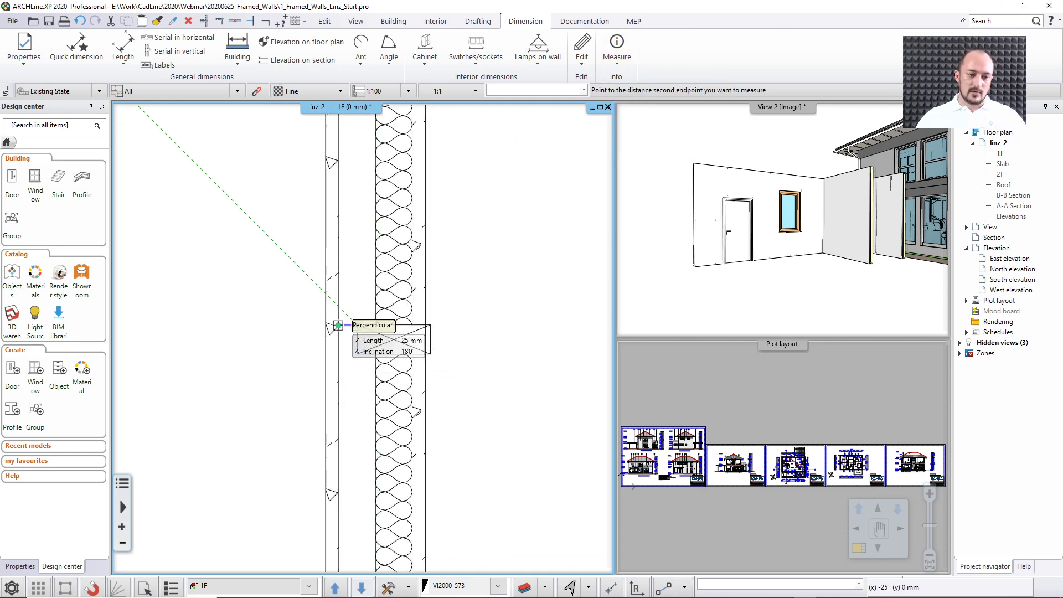
left_click(339, 325)
left_click(671, 386)
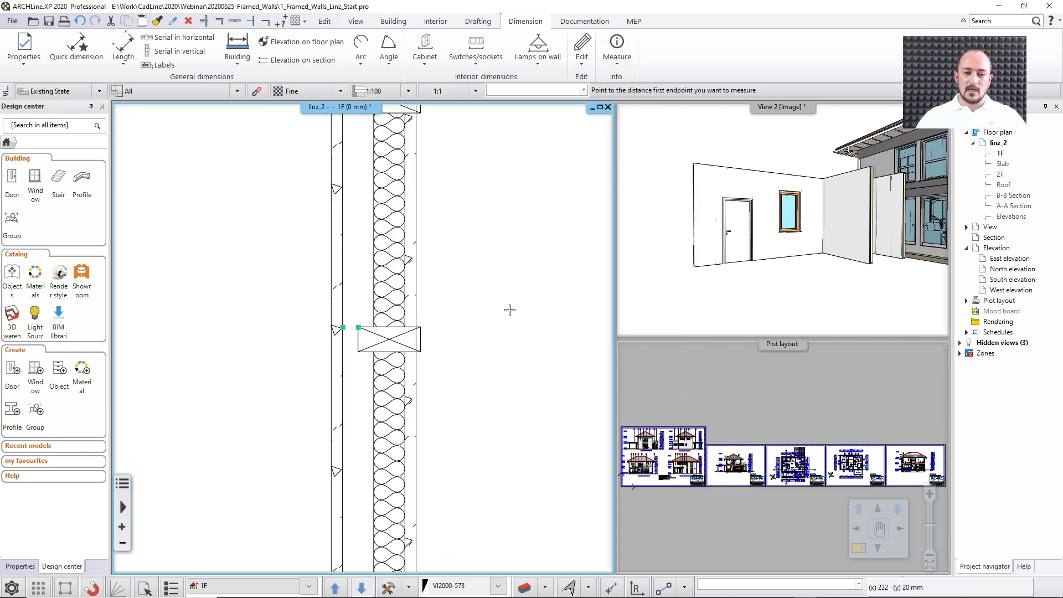
key("Escape")
Set the offset from the reference line to 25 mm in the middle wall's shared framing properties.
left_click(395, 299)
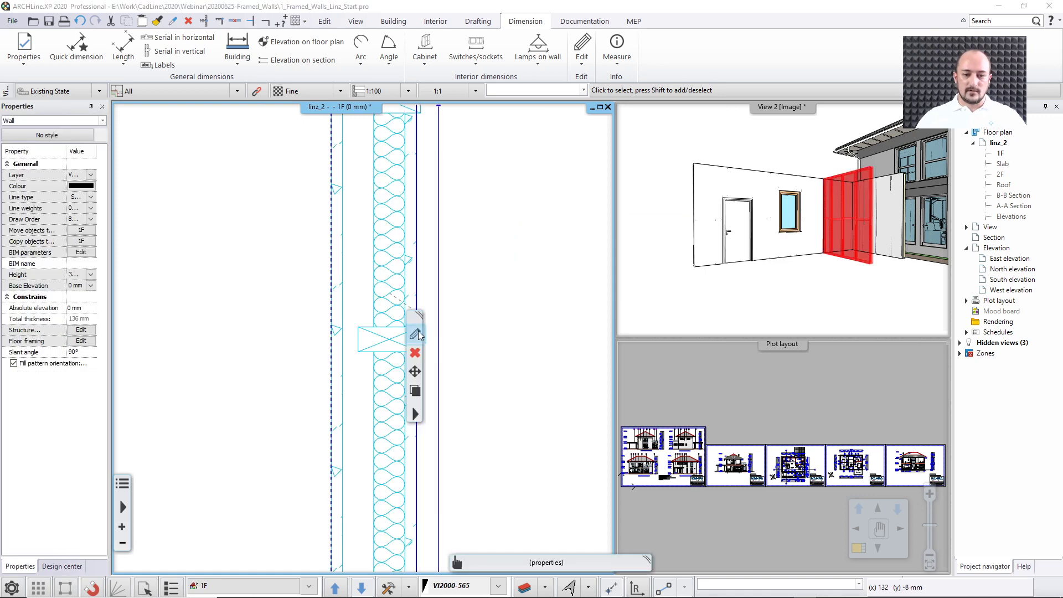
left_click(415, 334)
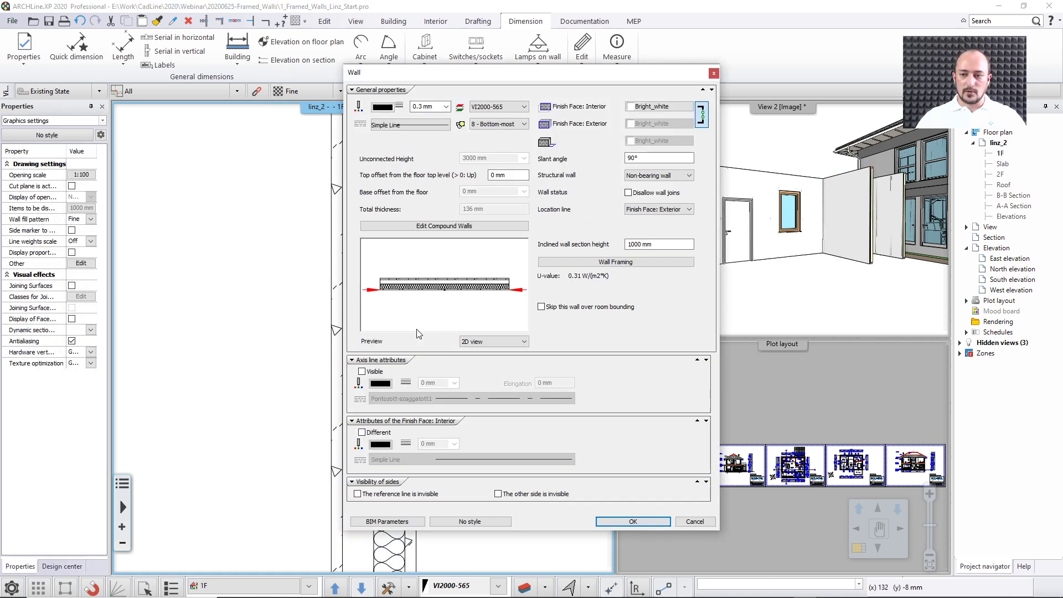
left_click(571, 263)
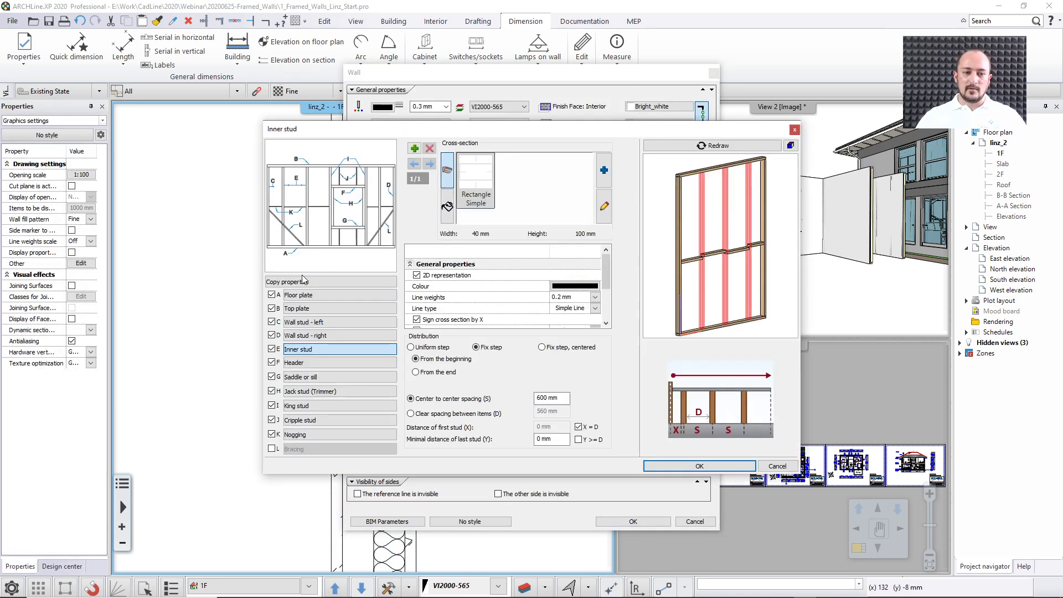
left_click(303, 282)
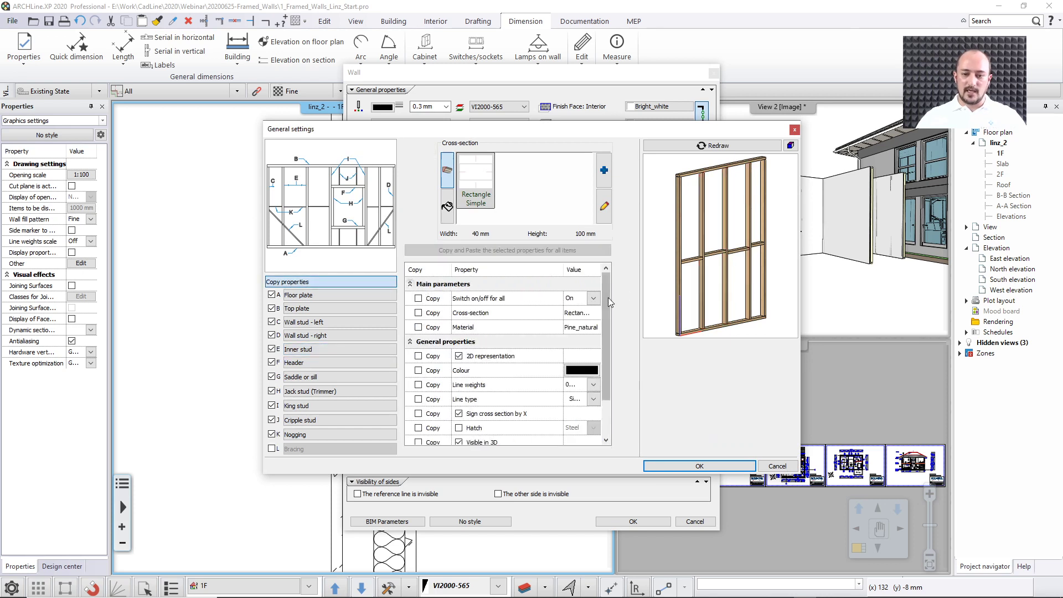
scroll(604, 388, "down", 1)
left_click(591, 425)
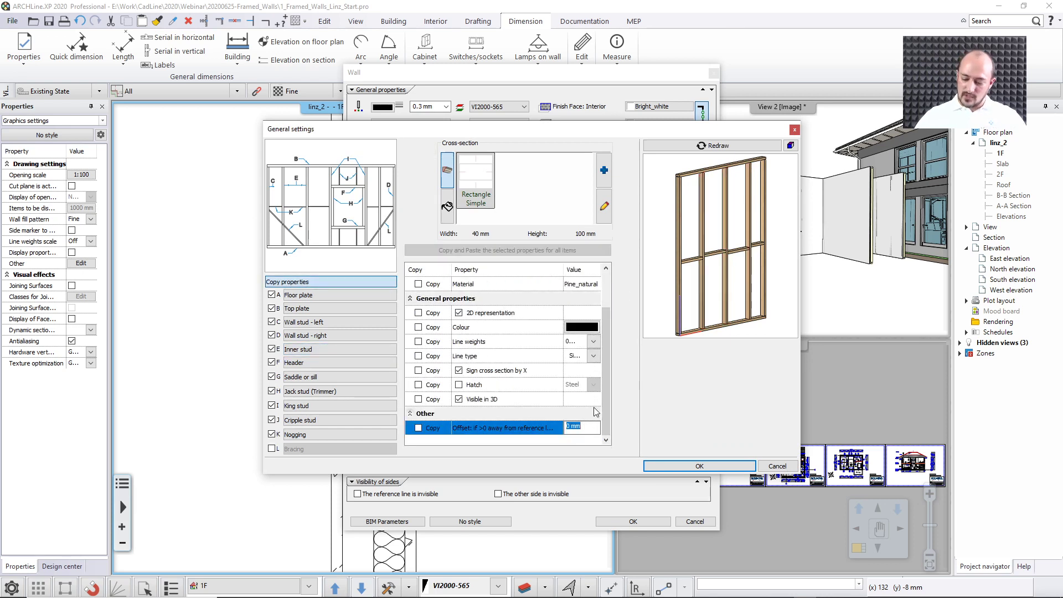
type("25")
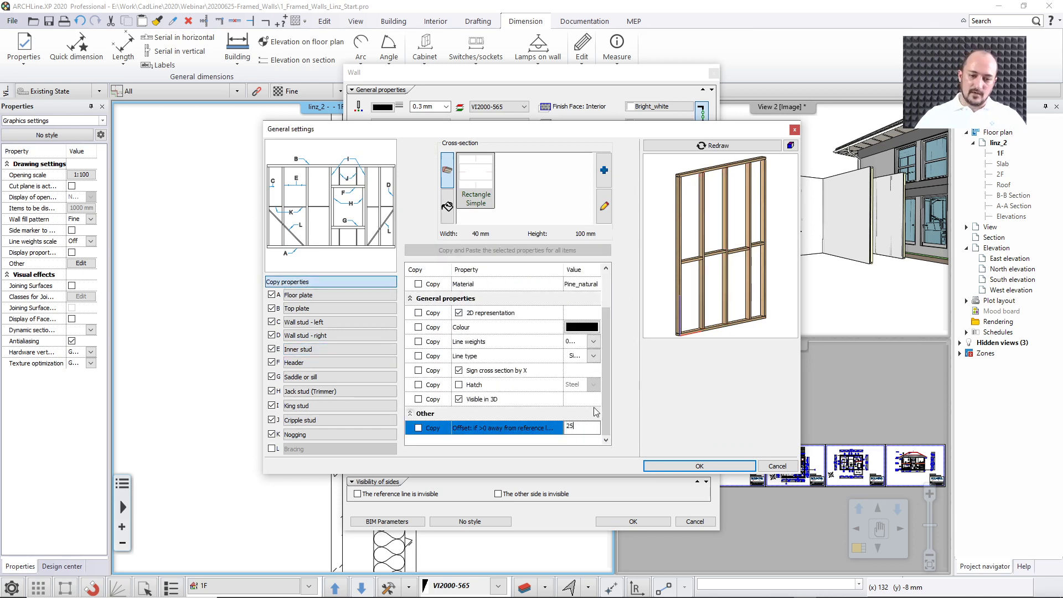
Copy the offset property to all framing items and apply the updated framing to the wall.
left_click(419, 428)
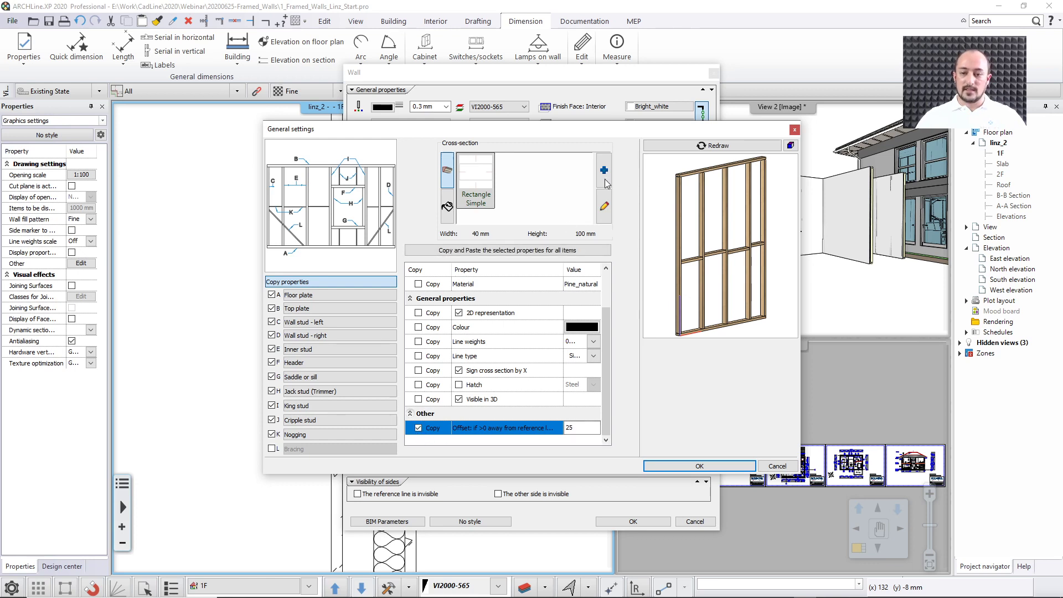
left_click(738, 146)
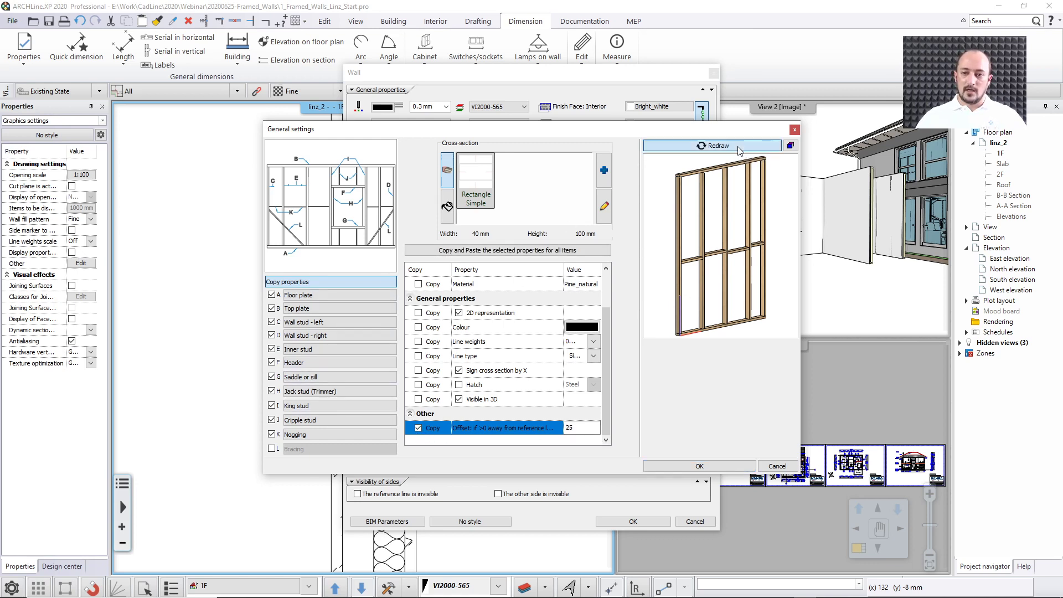
left_click(446, 252)
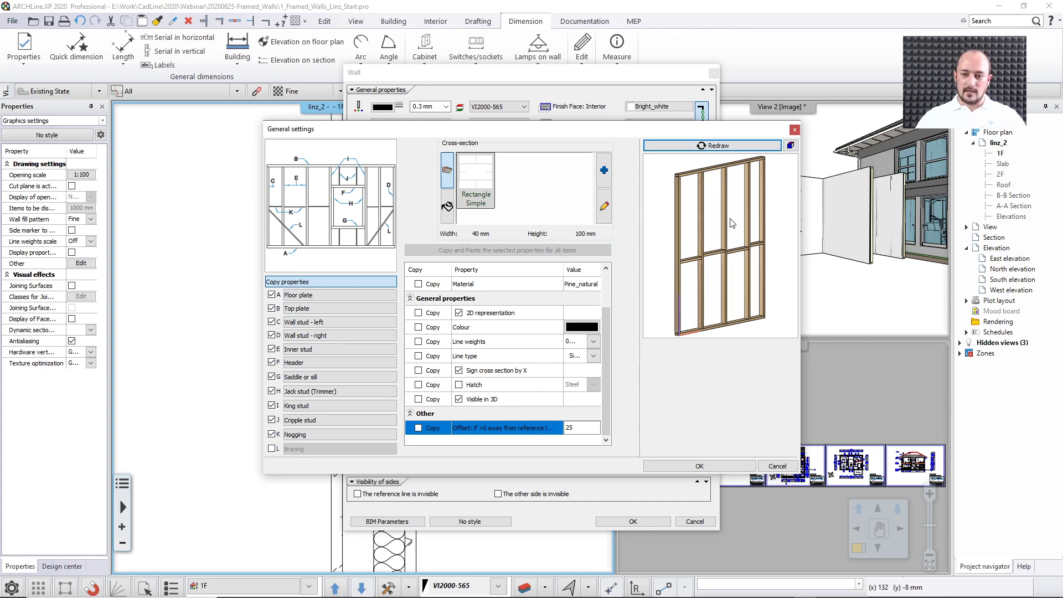
left_click(690, 467)
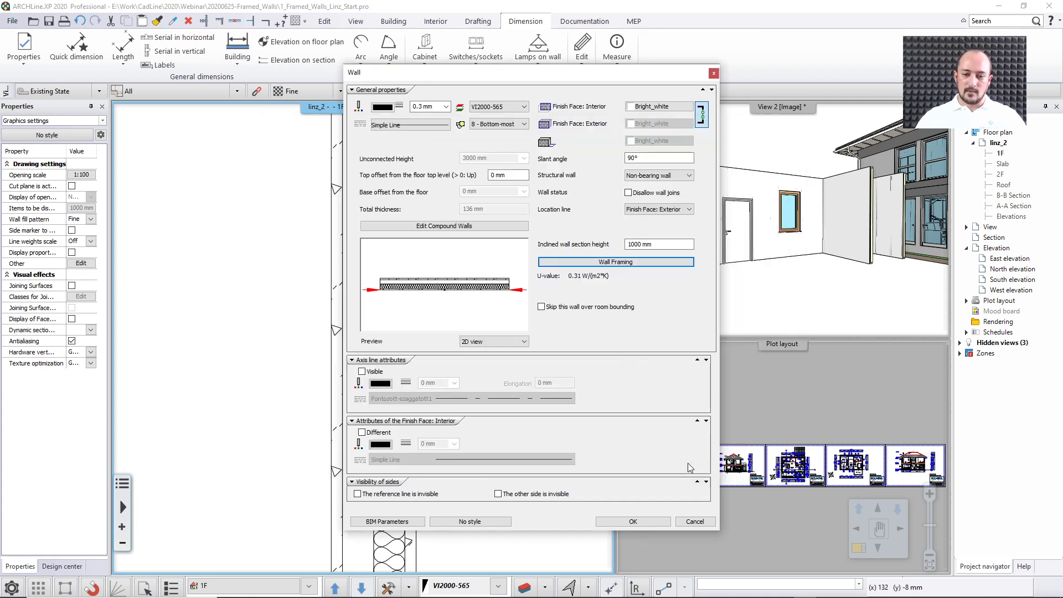
left_click(637, 521)
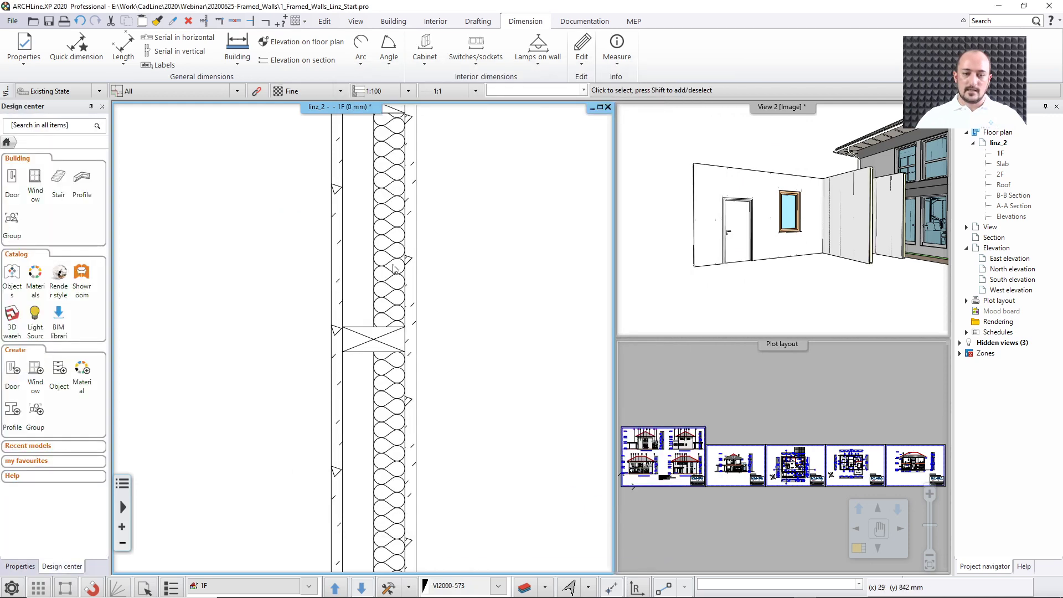
scroll(401, 308, "down", 4)
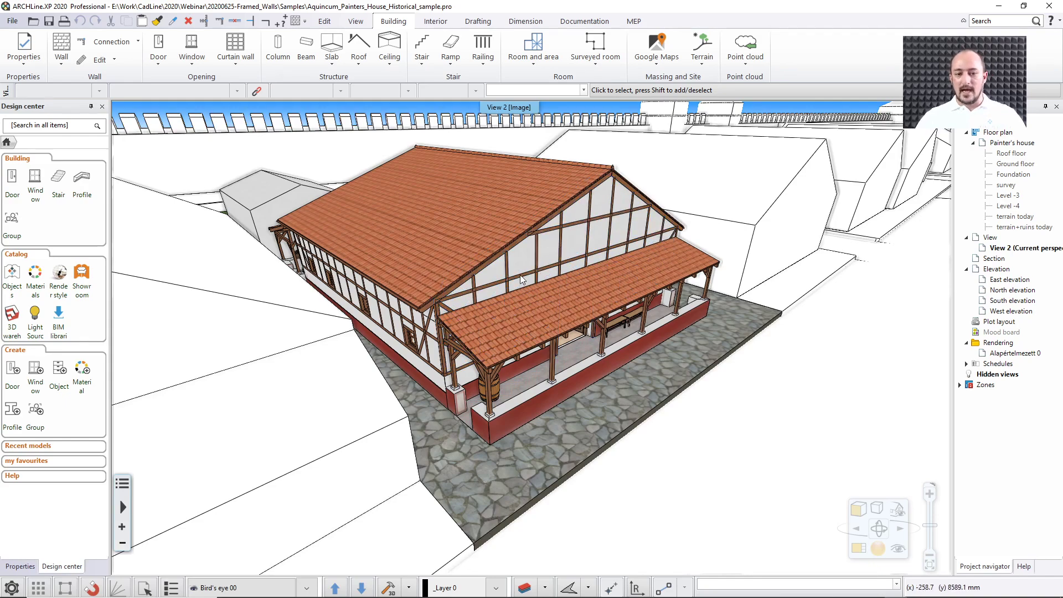
Switch to the Aquincum Painters House sample project and examine its timber-framed gable and porch in 3D from several angles.
middle_click_drag(520, 276, 612, 301)
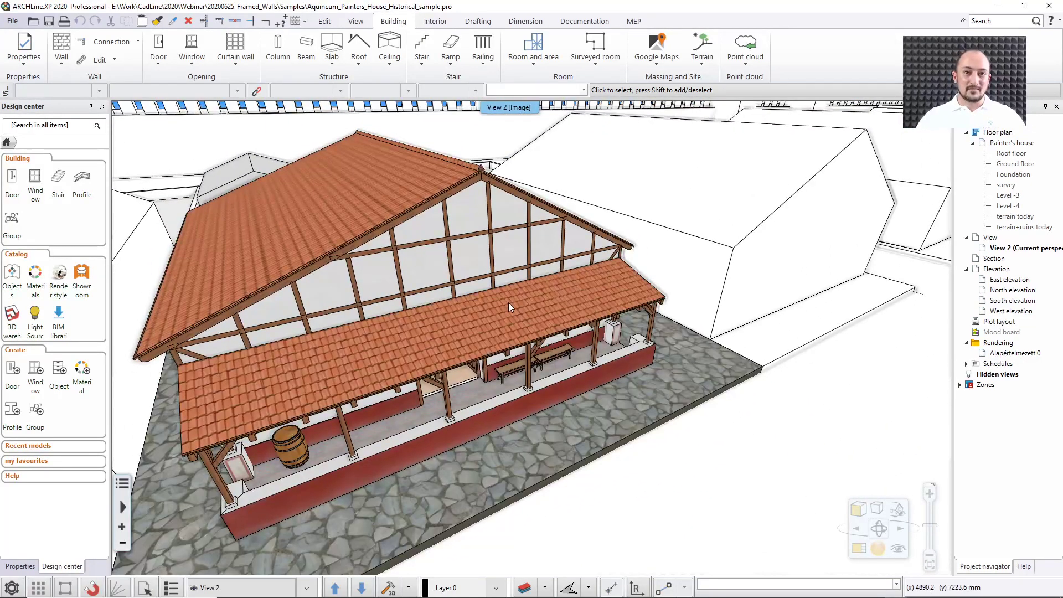
left_click(447, 237)
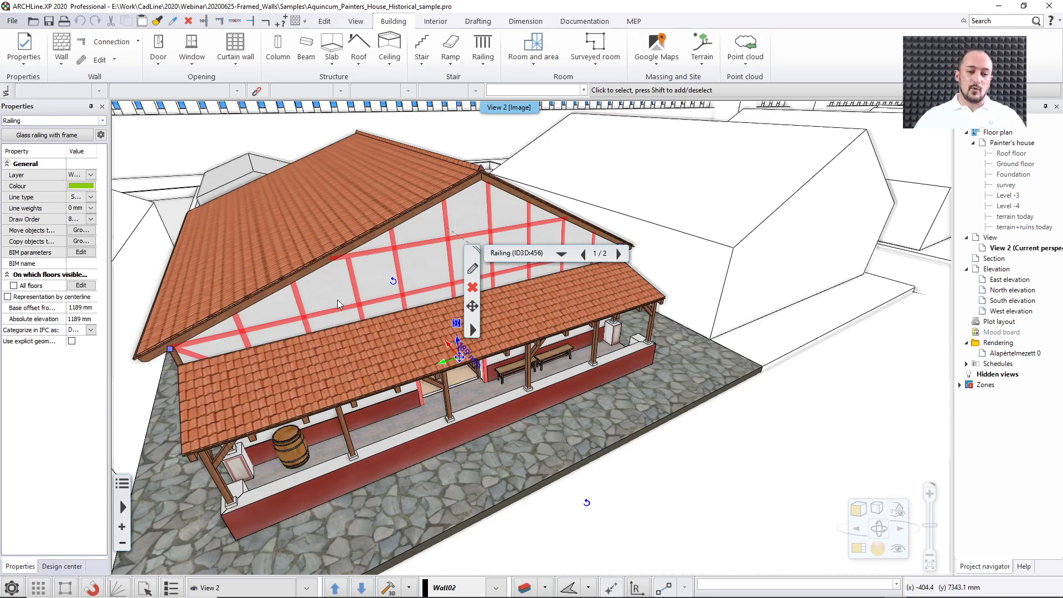
key("Escape")
scroll(340, 305, "down", 3)
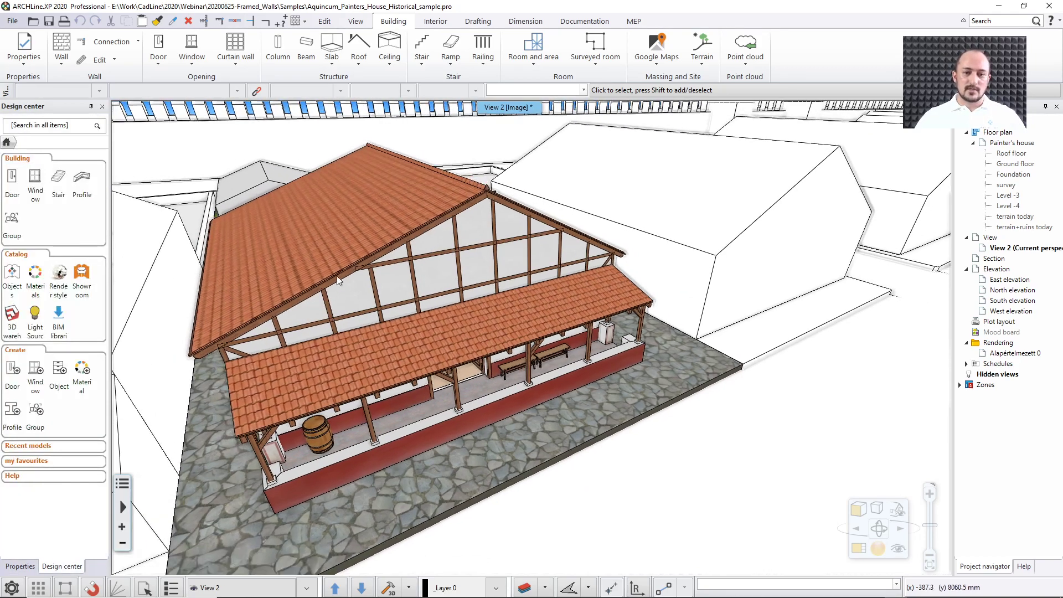
middle_click_drag(337, 276, 687, 302)
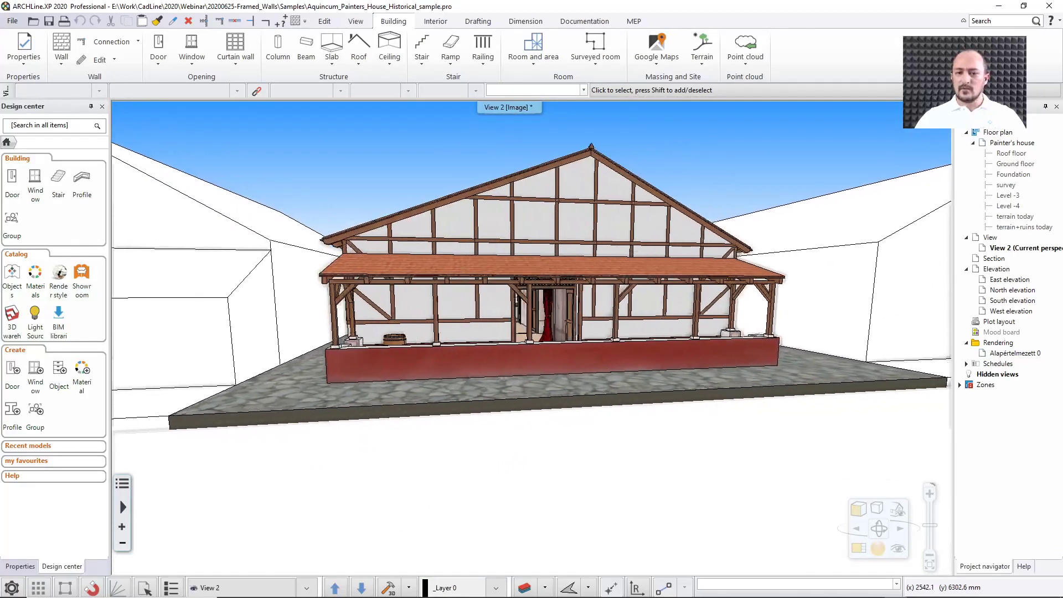
middle_click_drag(620, 288, 535, 322)
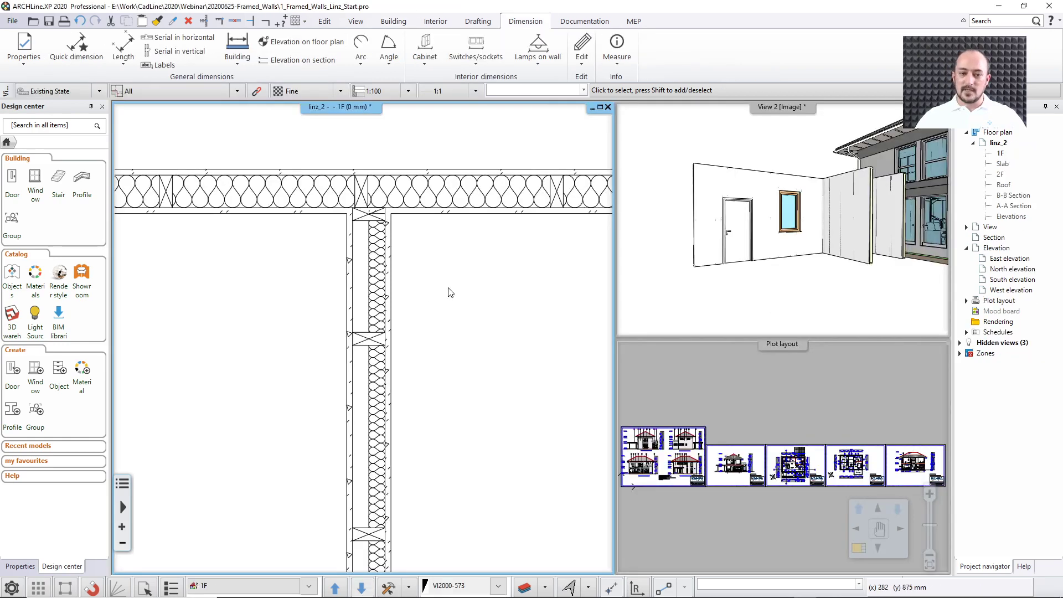
Return to the 1_Framed_Walls_Linz_Start project, save it and create a new empty project.
scroll(470, 311, "down", 3)
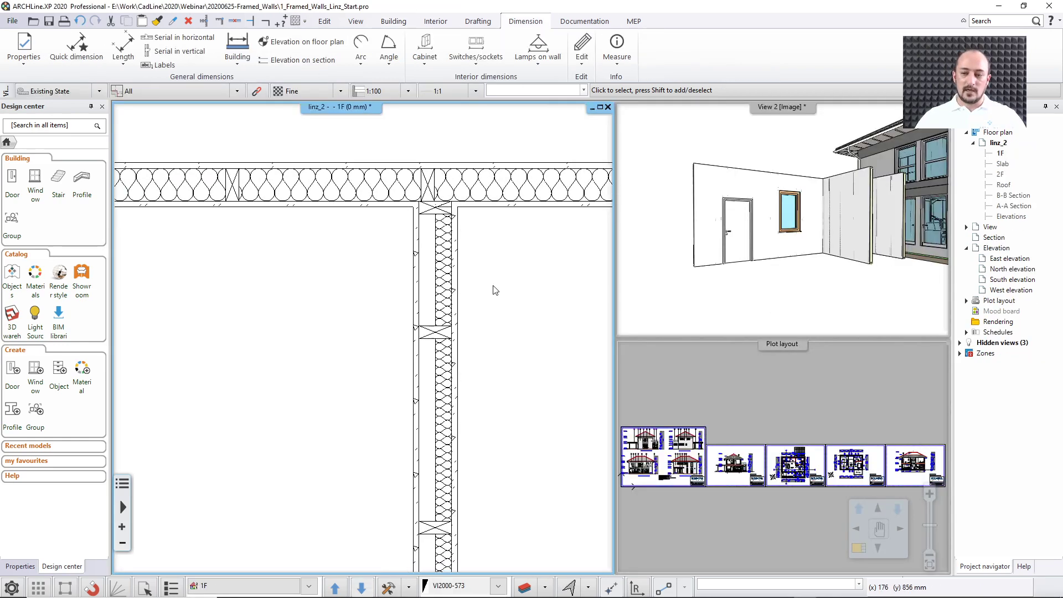
scroll(471, 323, "down", 5)
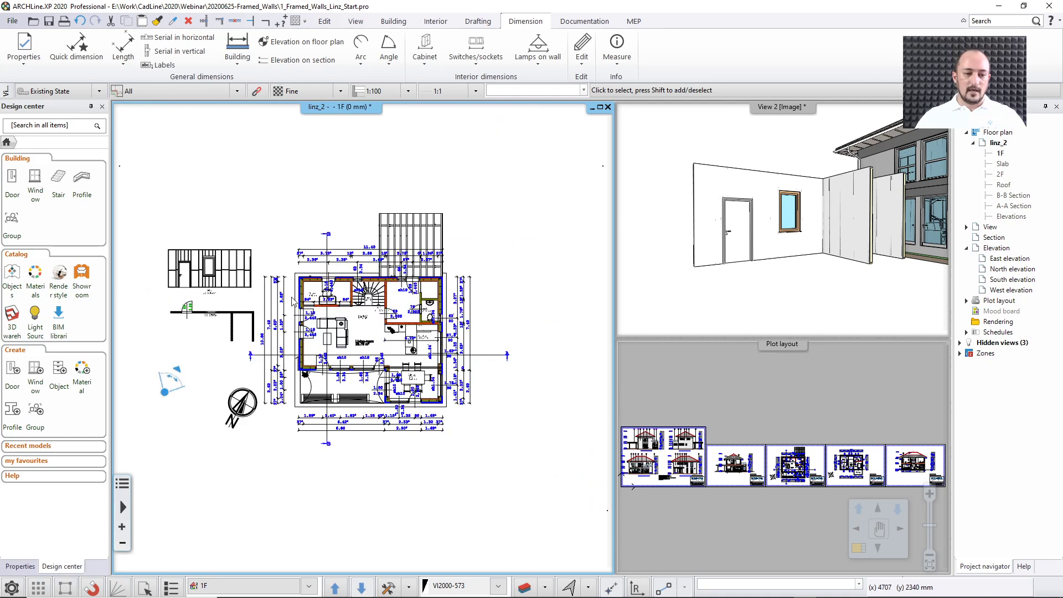
left_click(45, 24)
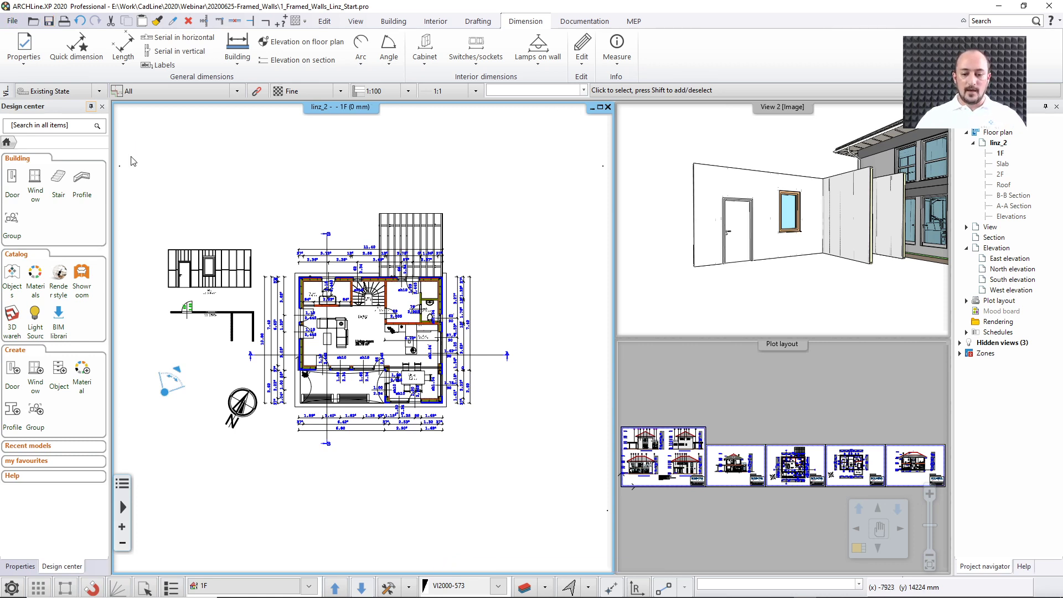
left_click(9, 23)
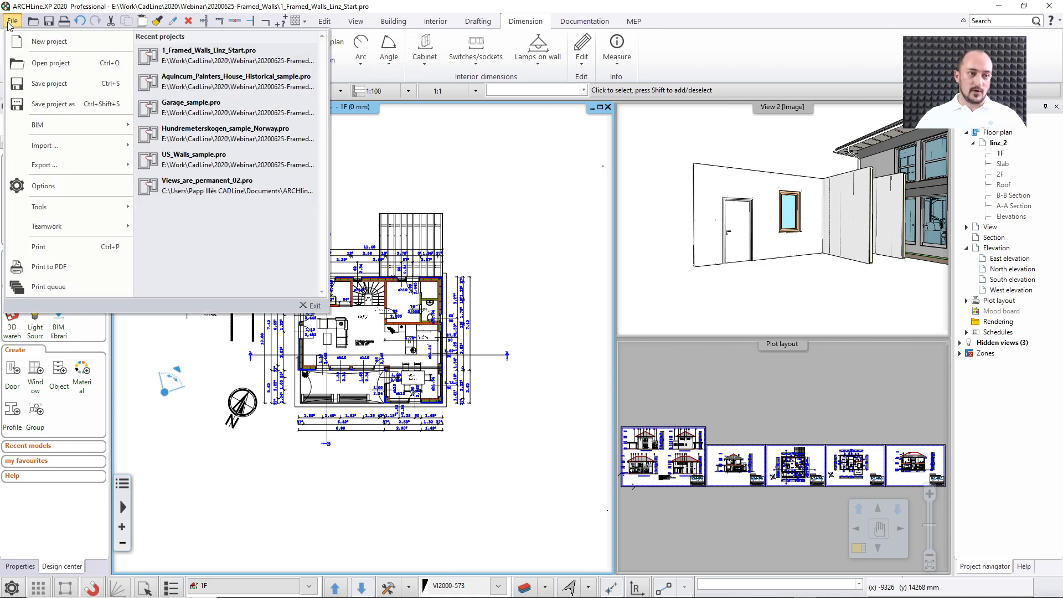
left_click(29, 40)
left_click(417, 325)
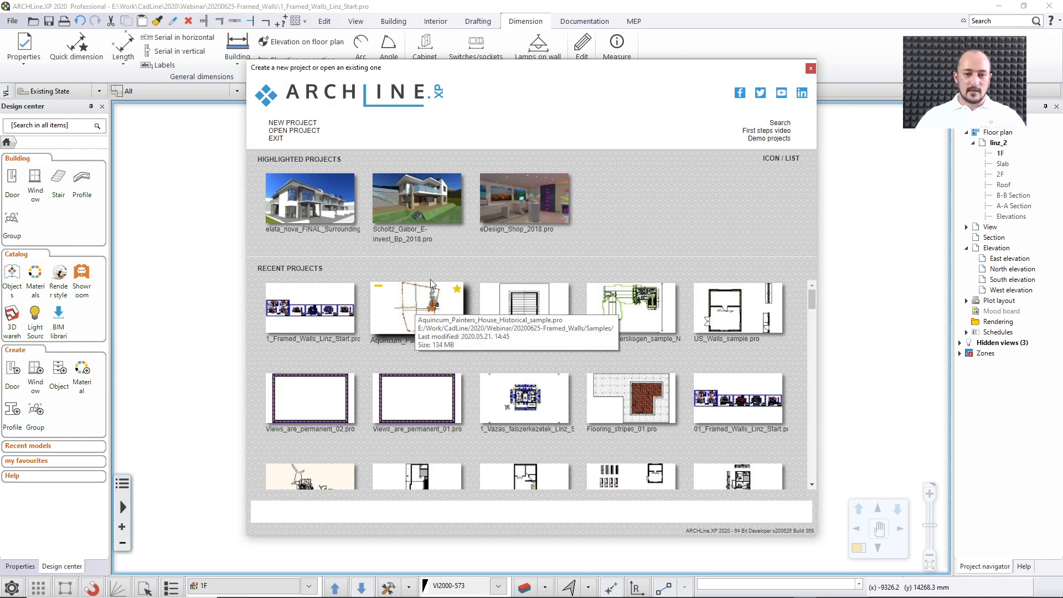
left_click(294, 123)
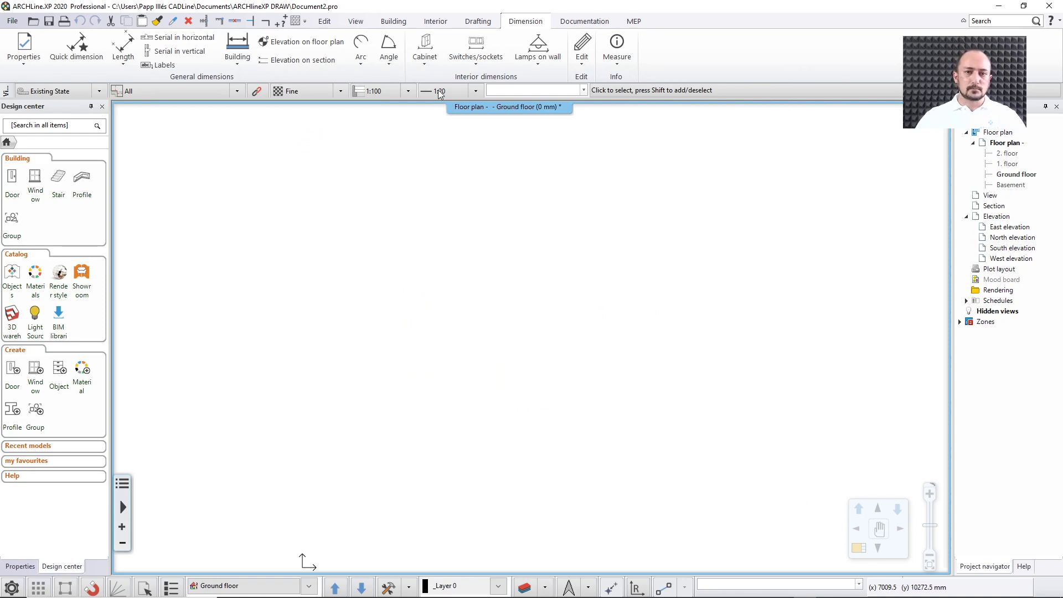
left_click(470, 23)
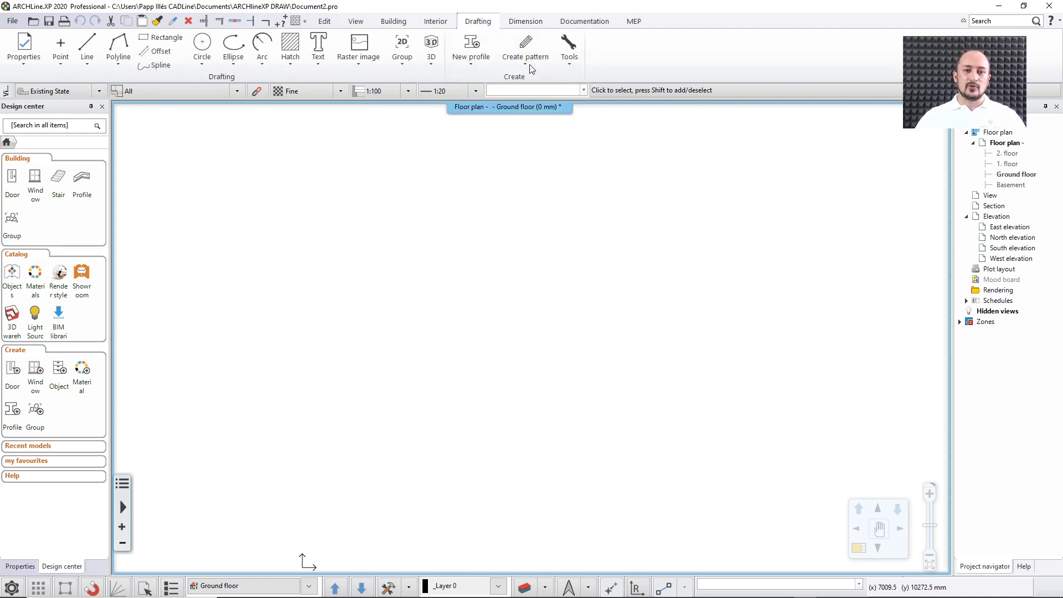
left_click(568, 64)
mouse_move(627, 86)
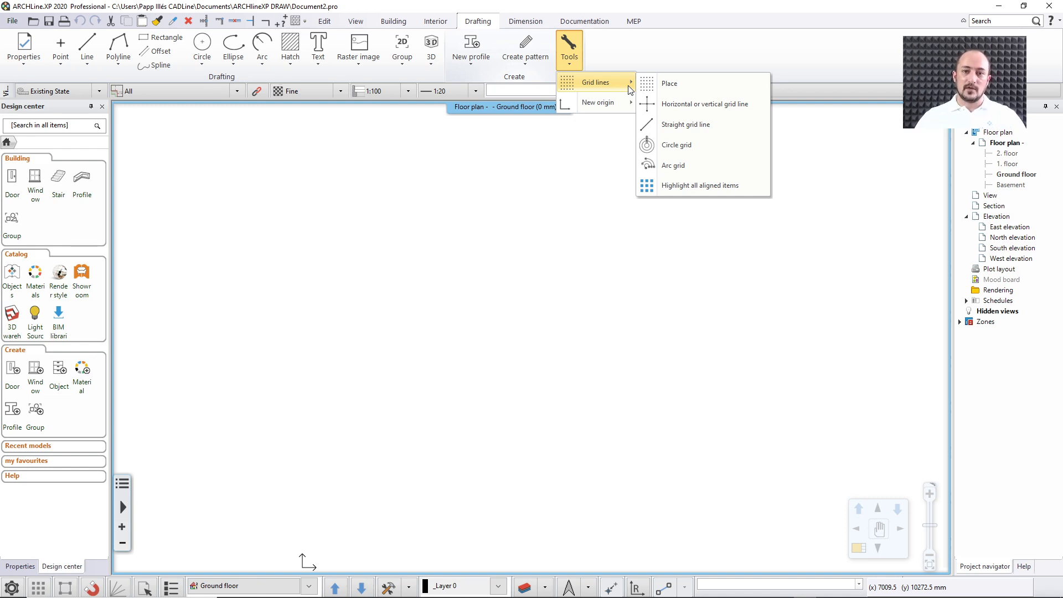
right_click(659, 81)
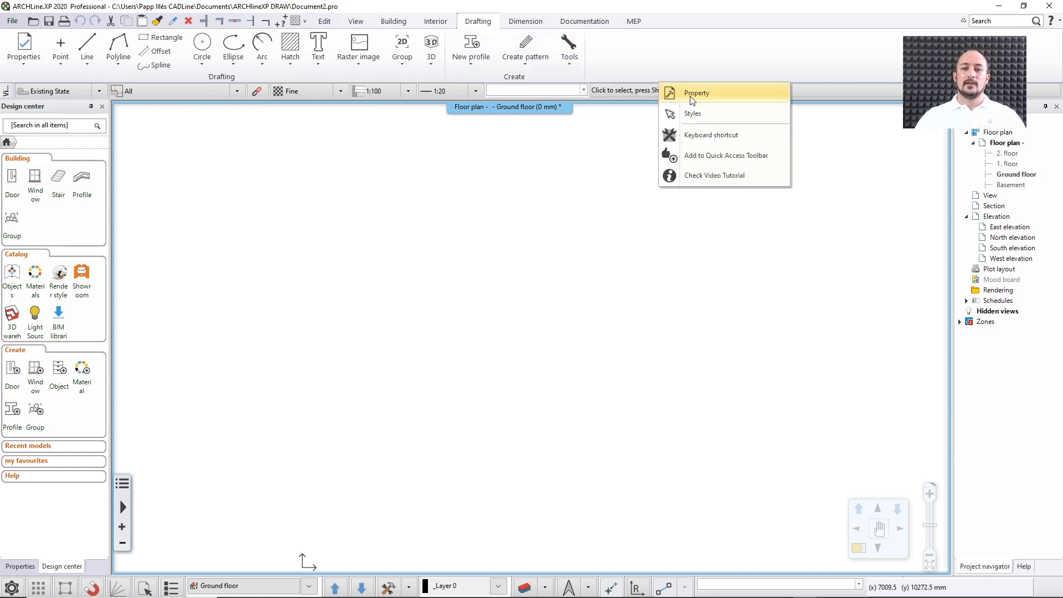
left_click(690, 94)
left_click(674, 147)
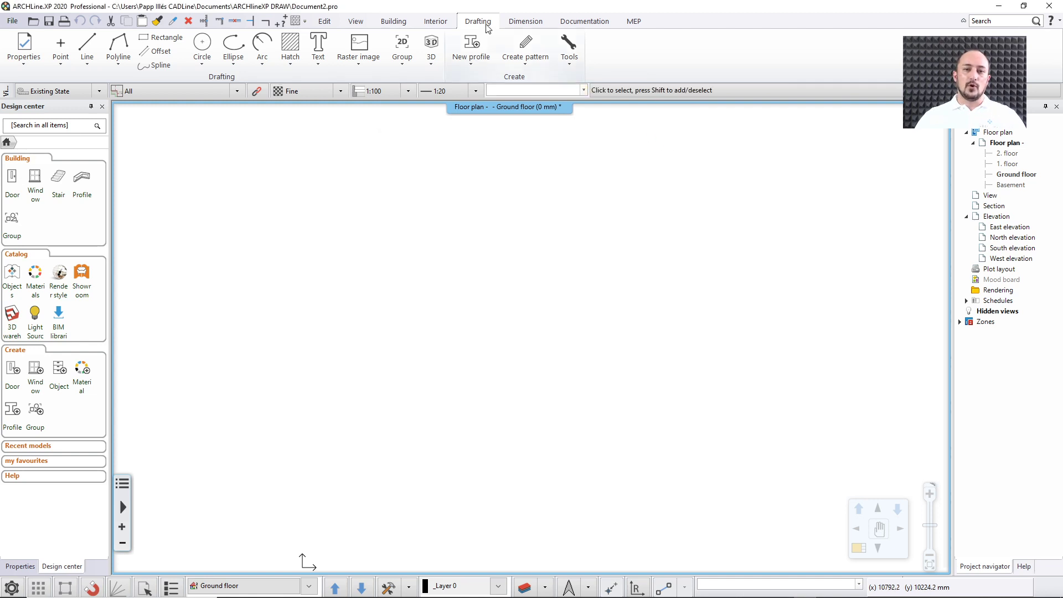
left_click(23, 59)
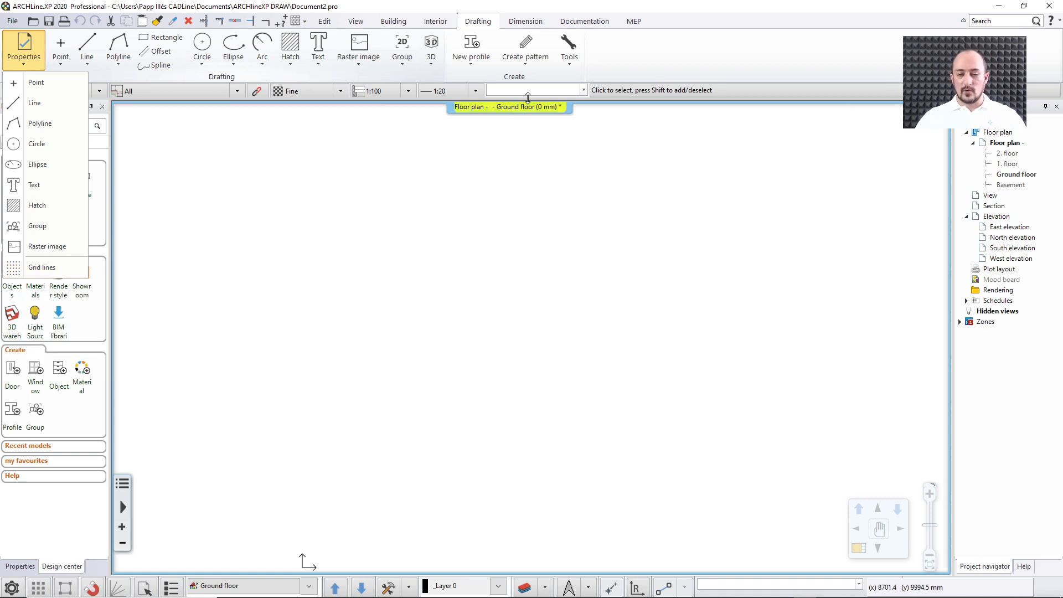
left_click(572, 66)
mouse_move(577, 78)
left_click(654, 83)
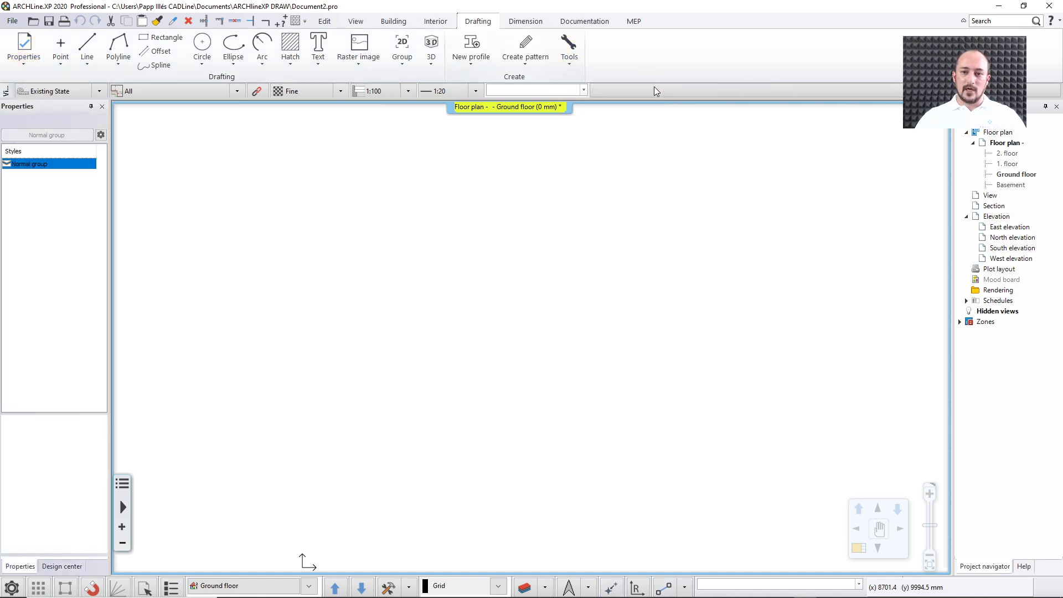
Configure the drafting grid properties as a rectangular grid with 9 lines in the horizontal and 9 in the vertical direction.
left_click(568, 66)
right_click(659, 83)
left_click(696, 94)
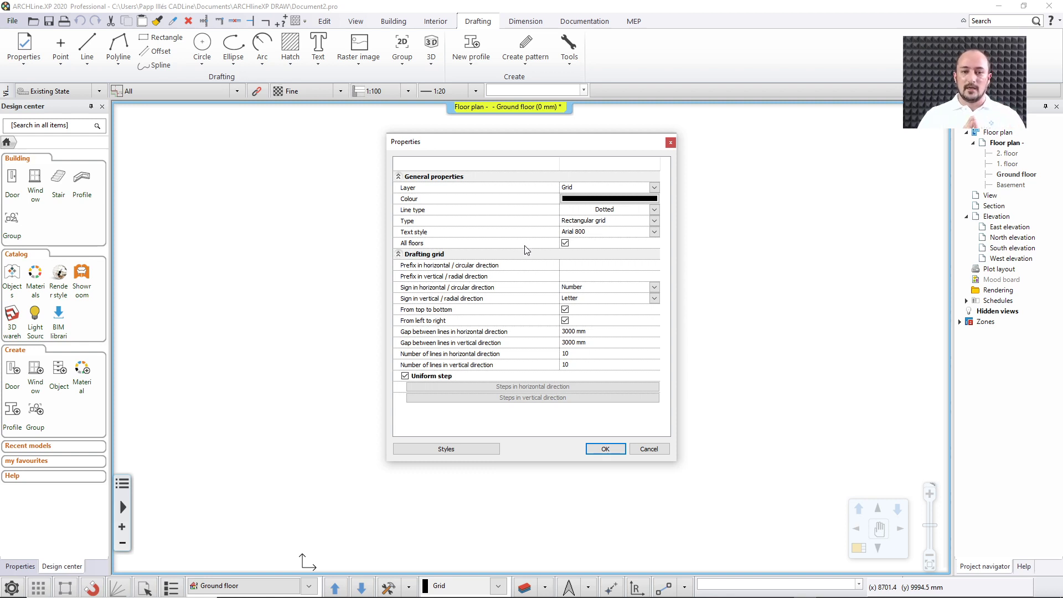
left_click(616, 221)
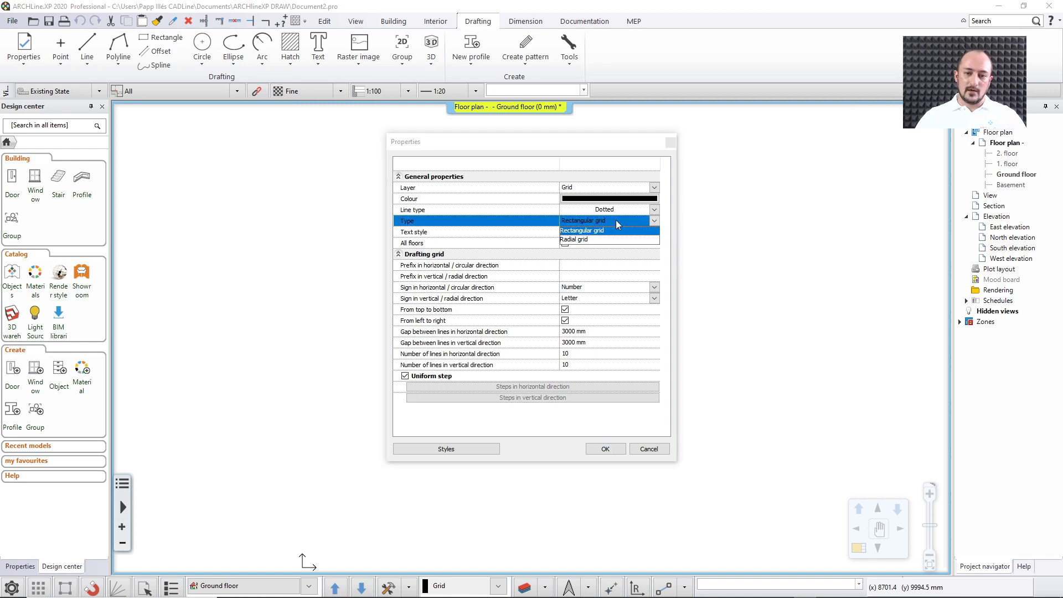
left_click(609, 226)
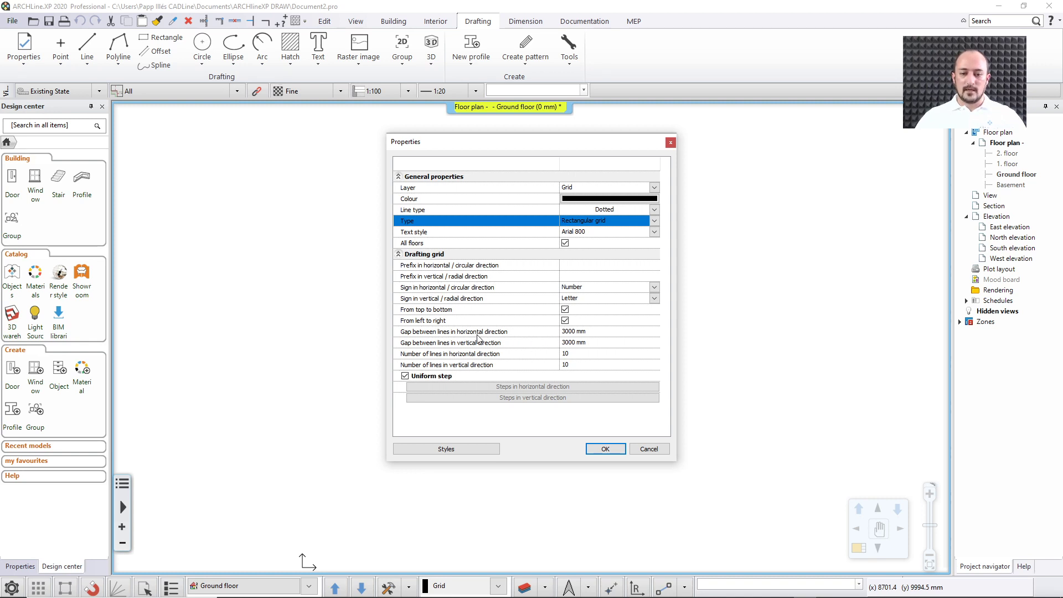
left_click(583, 354)
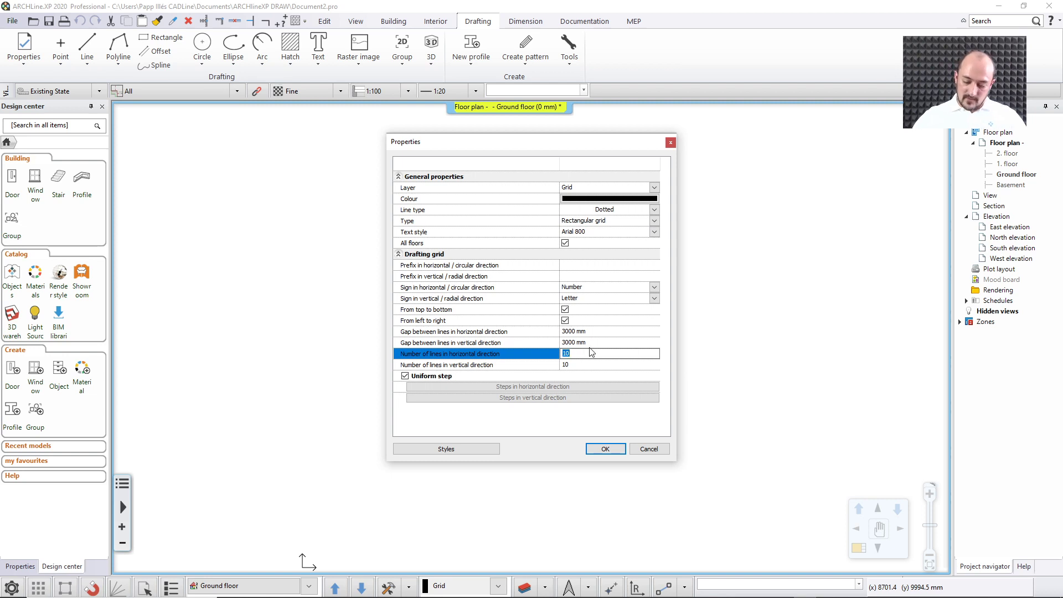
left_click(588, 365)
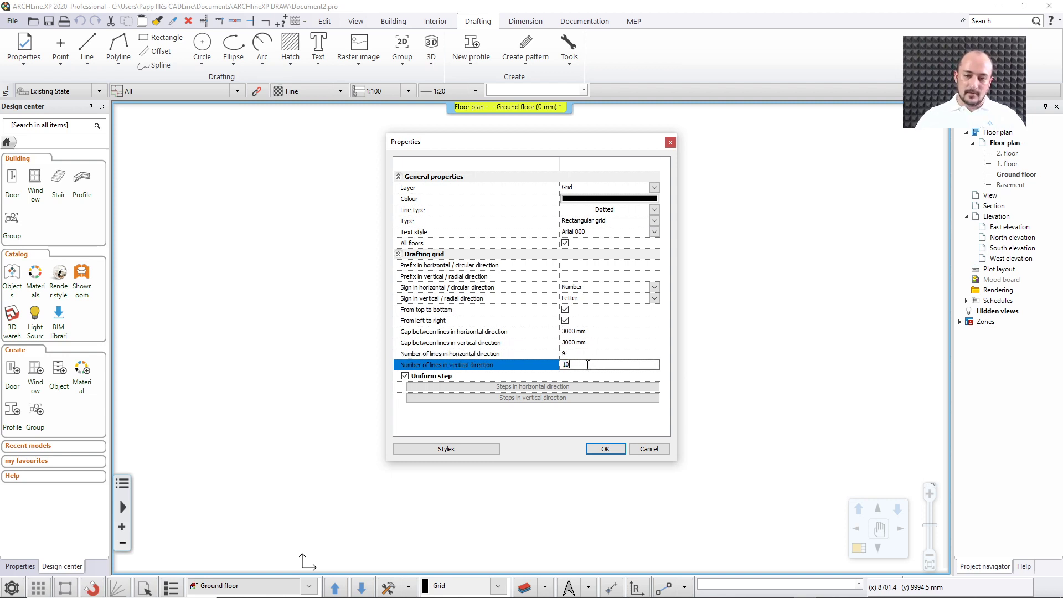
left_click(520, 369)
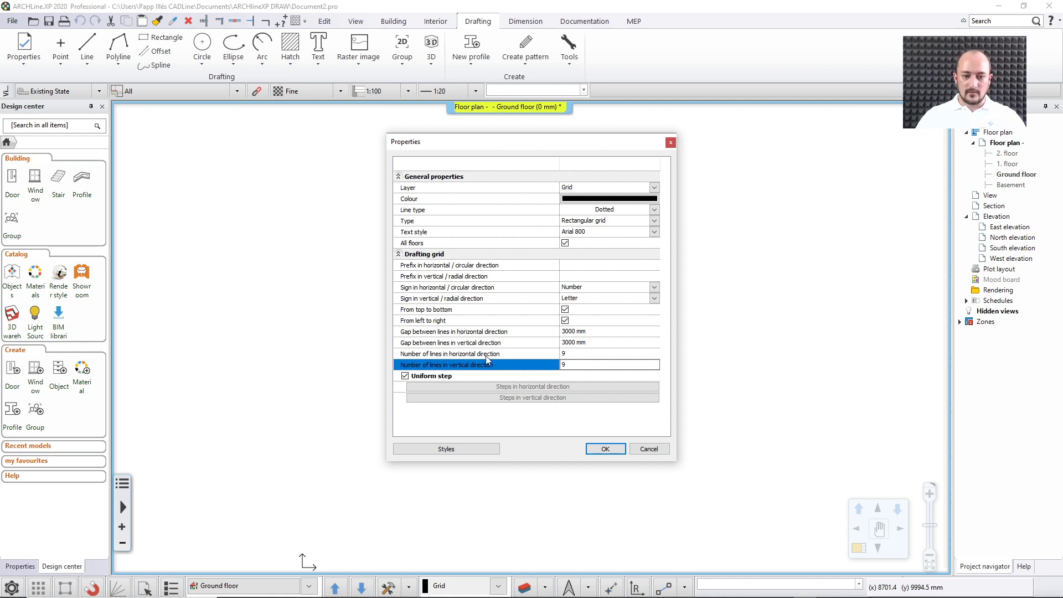
left_click(606, 449)
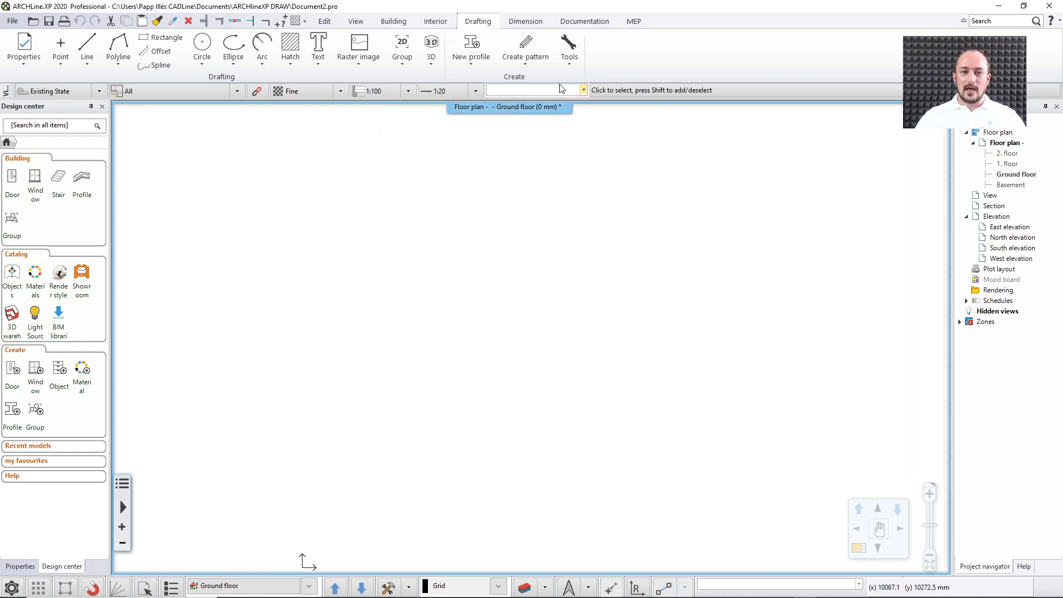
Place the rectangular drafting grid near the origin of the ground floor plan and check the properties of grid line A.
left_click(569, 55)
mouse_move(596, 82)
left_click(669, 84)
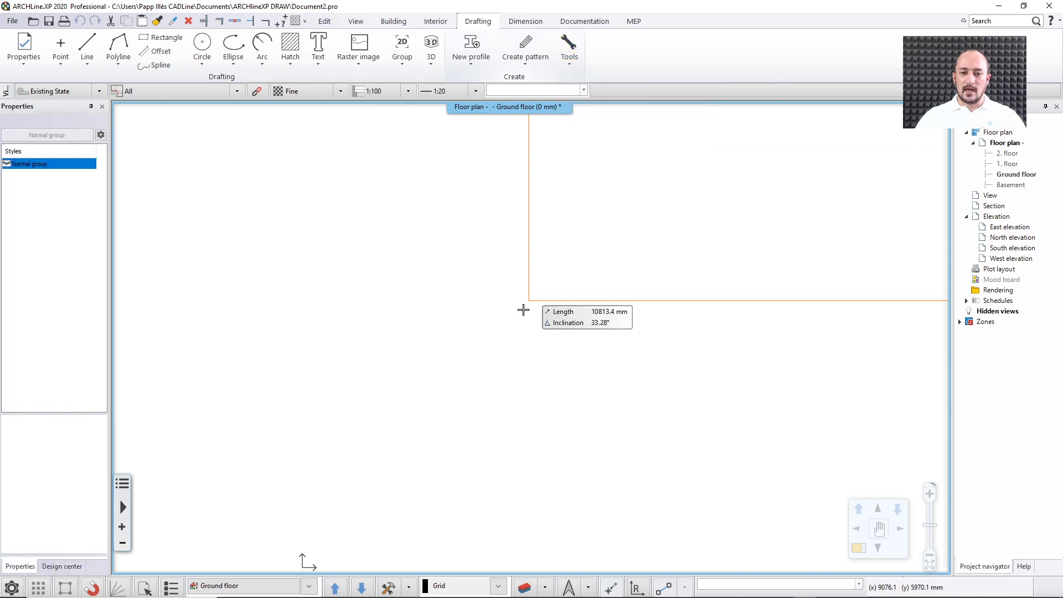
scroll(339, 465, "down", 3)
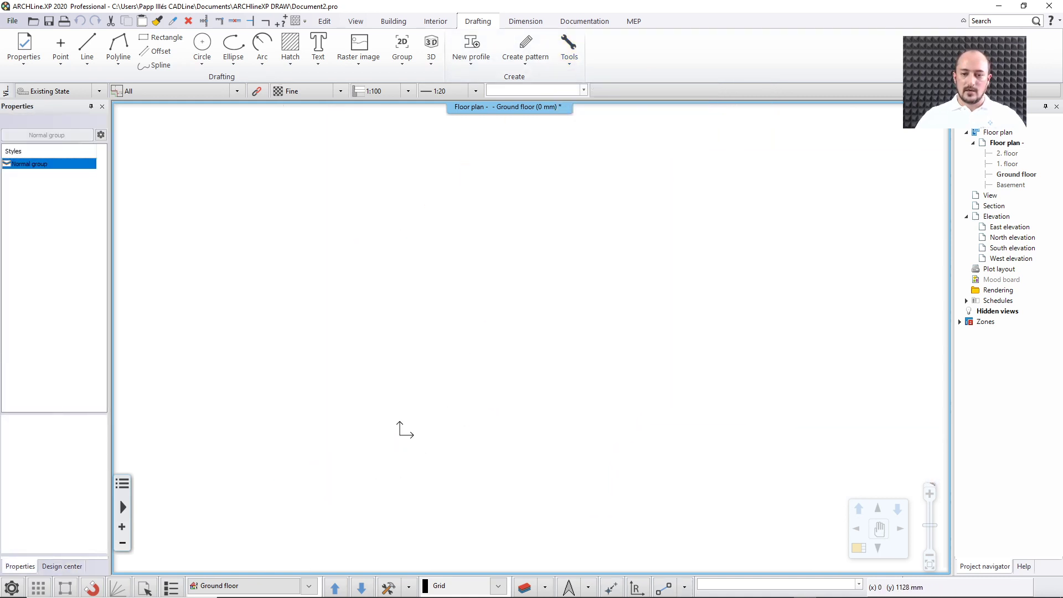
left_click(397, 439)
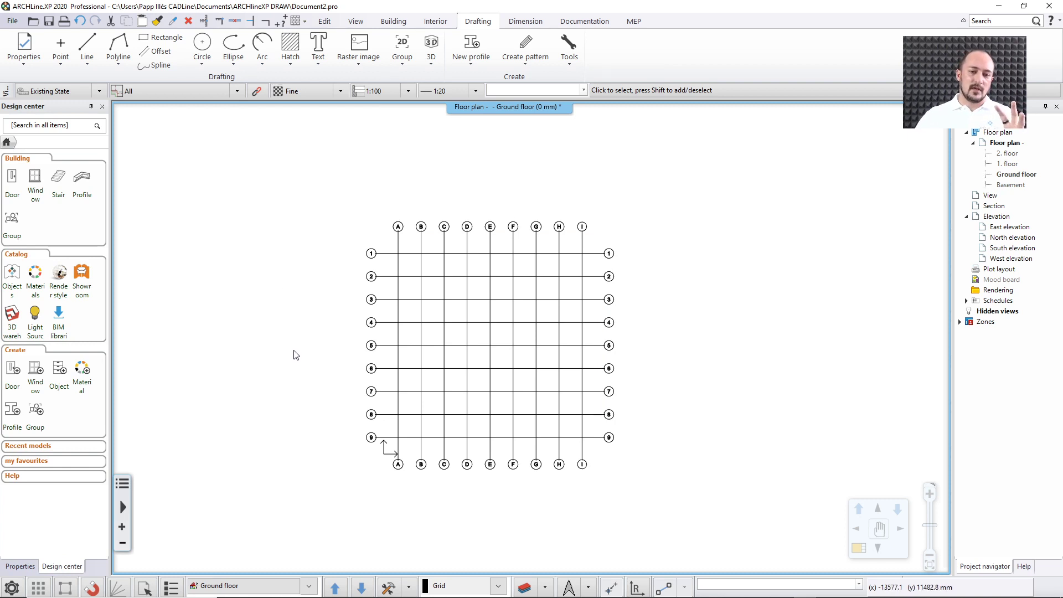
left_click(398, 244)
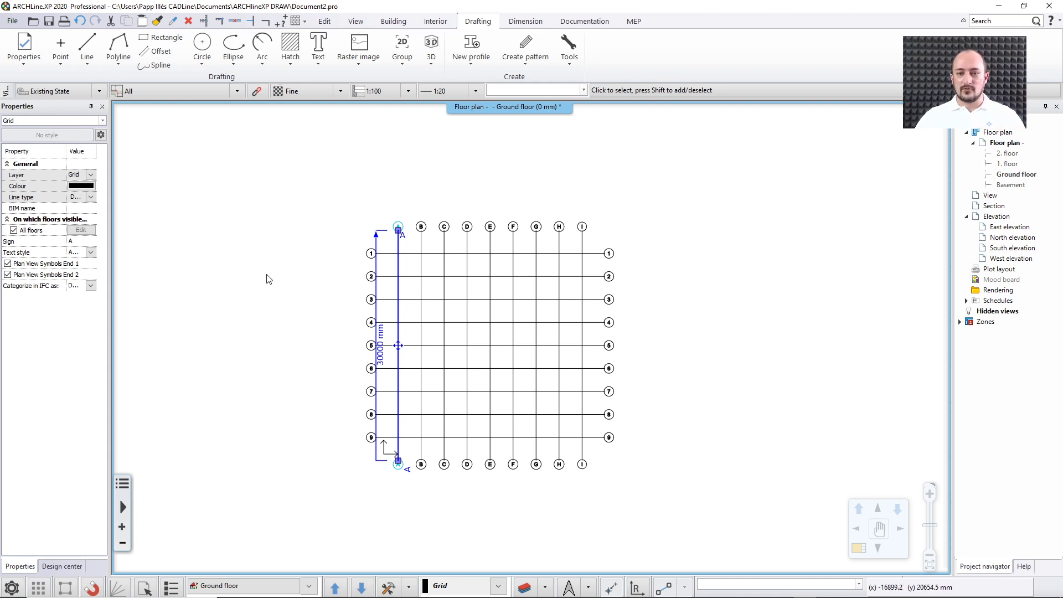
left_click(232, 240)
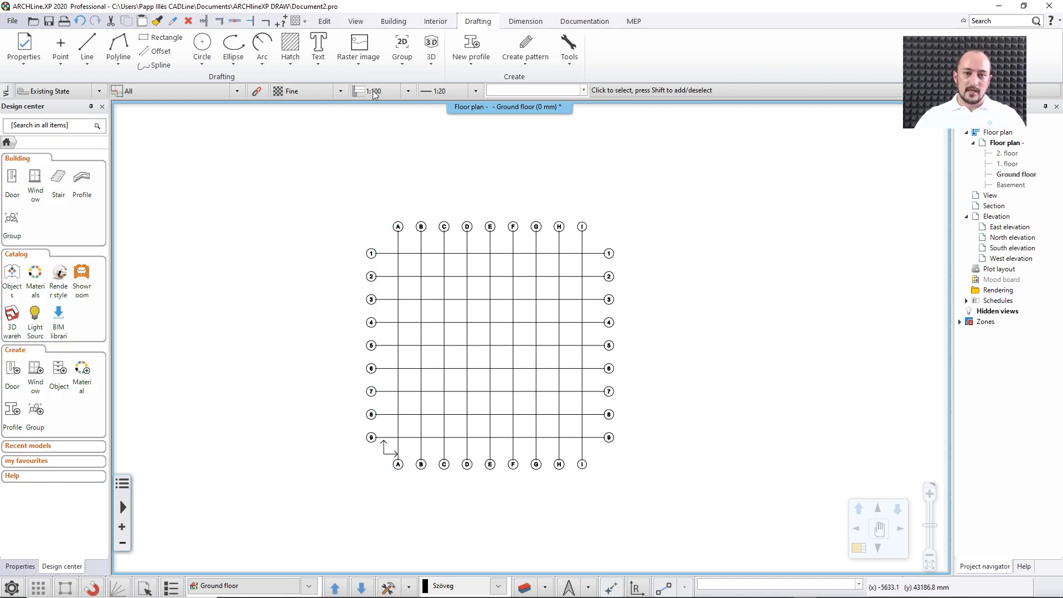
Place a column in the Rectangular column 30 x 30 style at the intersection of grid lines A and 1.
left_click(394, 22)
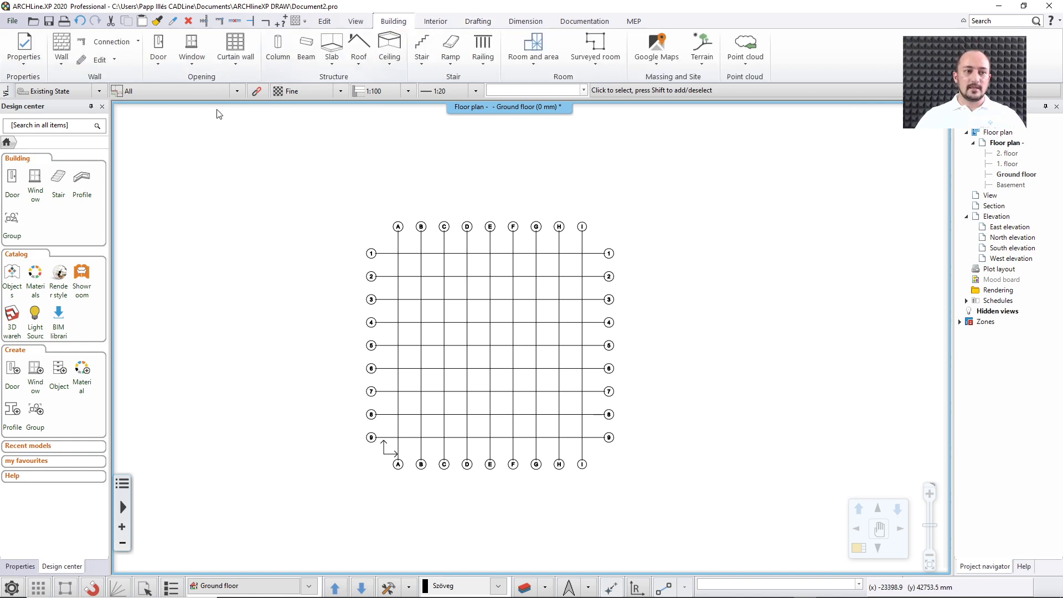
left_click(278, 46)
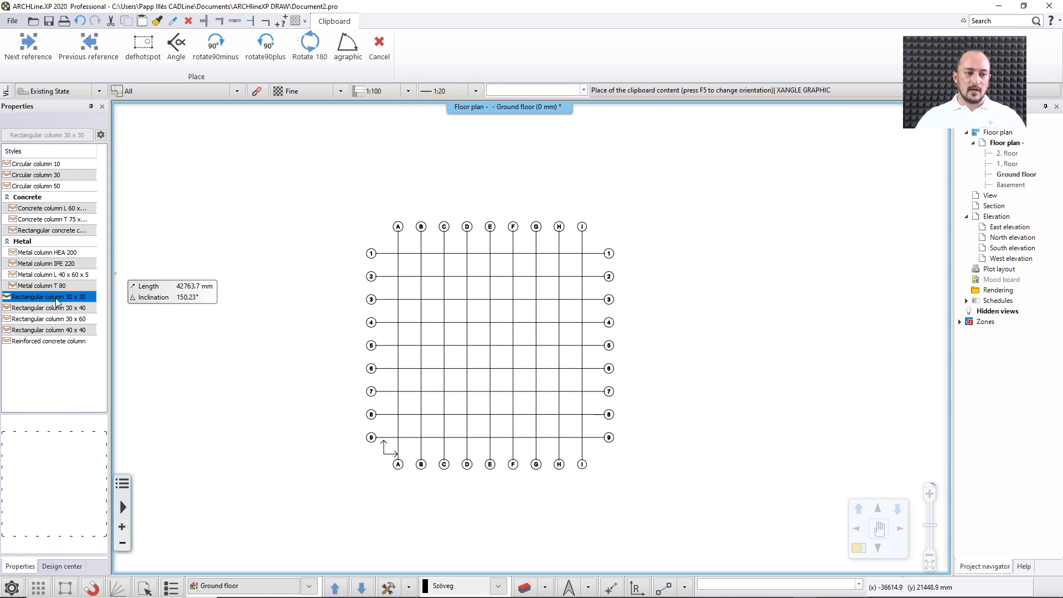
scroll(431, 279, "up", 2)
scroll(431, 280, "up", 4)
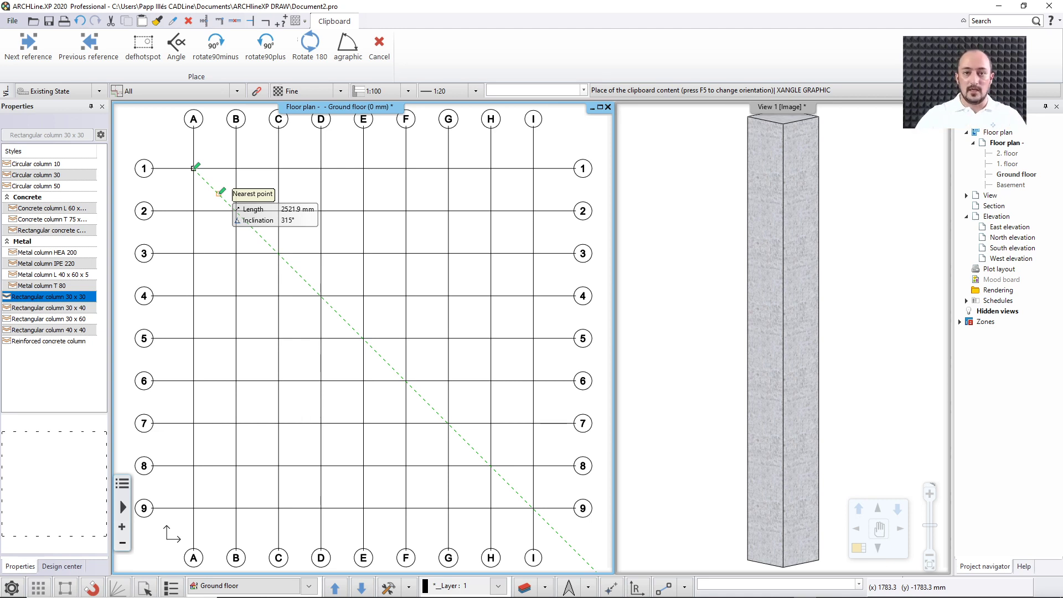
Place further 30 x 30 columns along grid line 1 at its intersections with lines B to I.
left_click(236, 169)
left_click(279, 168)
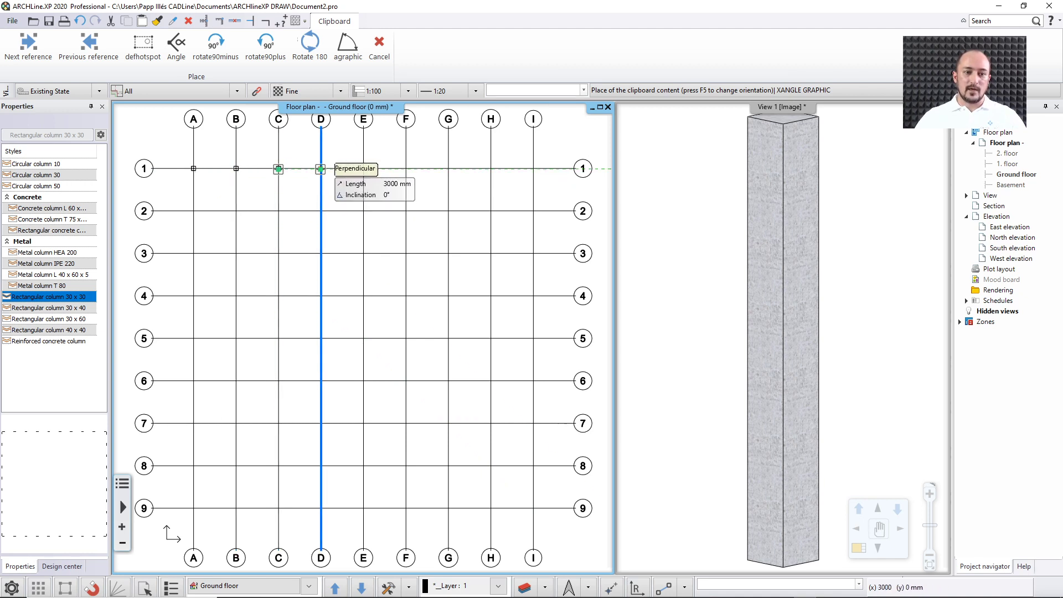
left_click(321, 168)
left_click(363, 168)
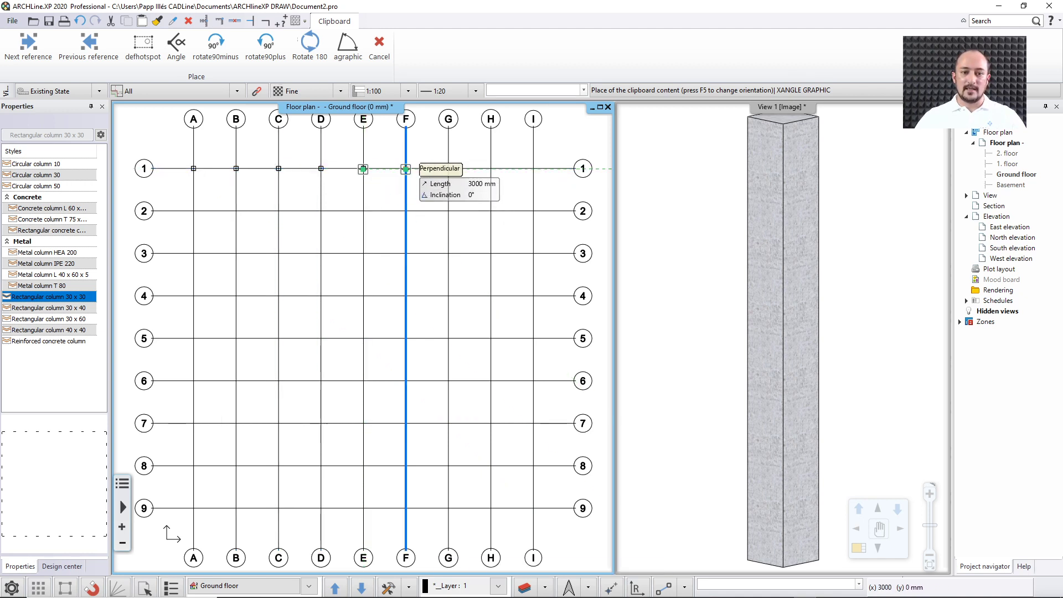
left_click(406, 168)
left_click(448, 169)
left_click(491, 169)
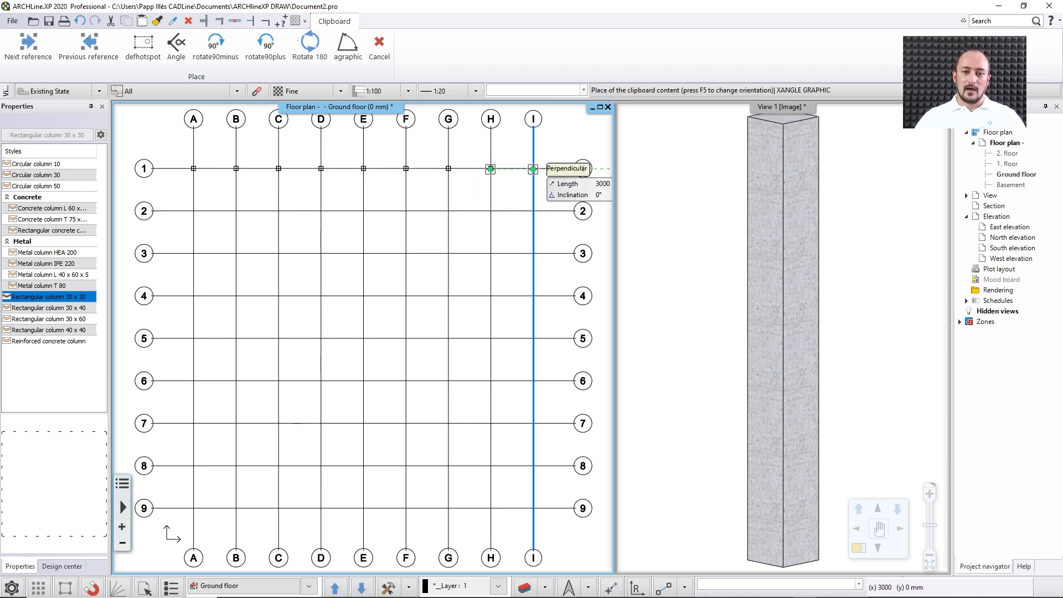
left_click(532, 168)
key("Escape")
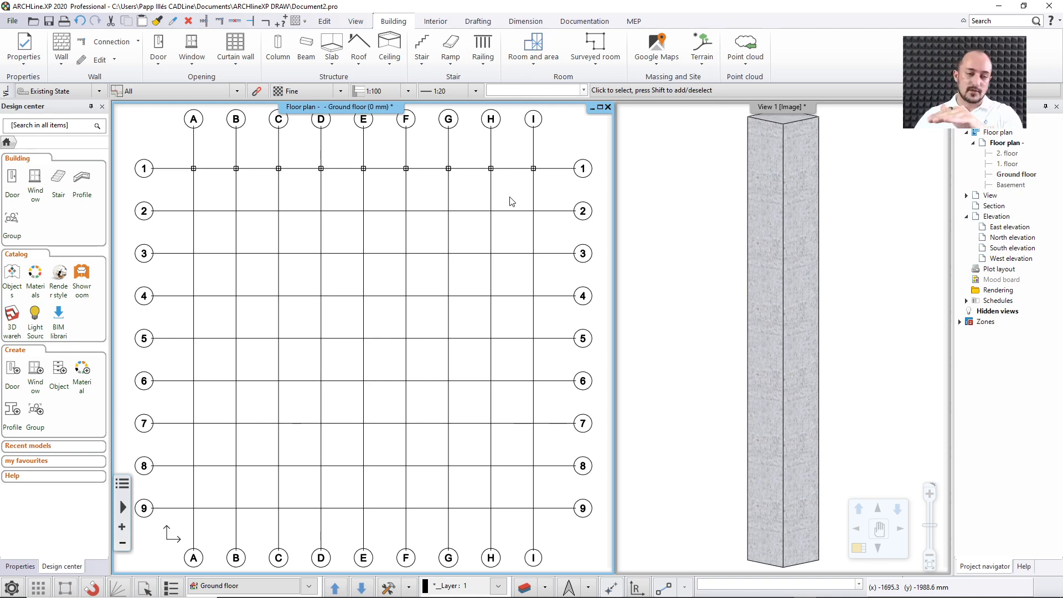
Try moving grid line 1 with its columns away from grid line 2, and undo the move.
middle_click_drag(317, 195, 379, 200)
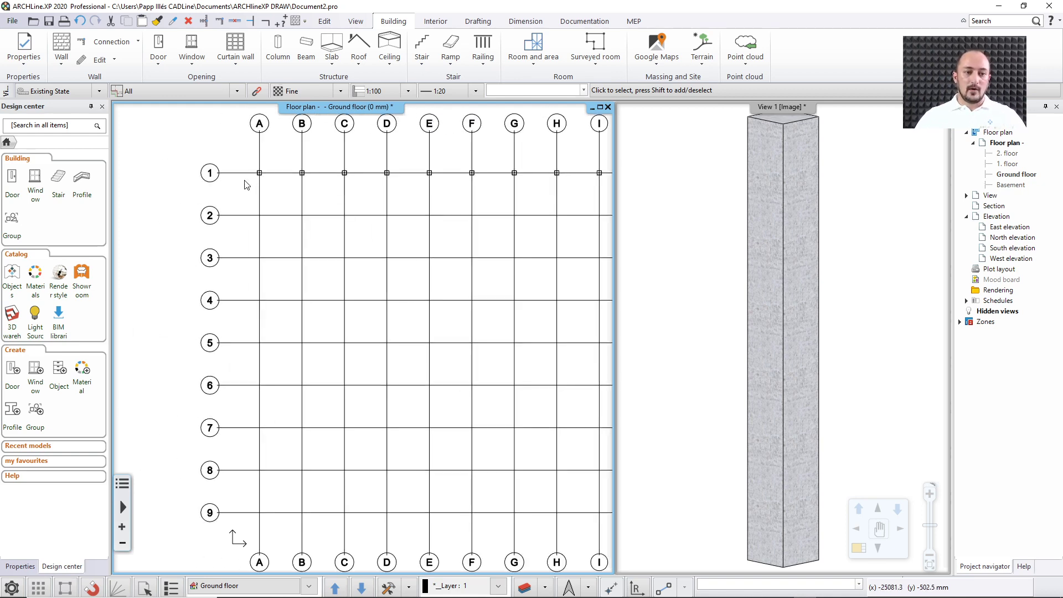
left_click(662, 254)
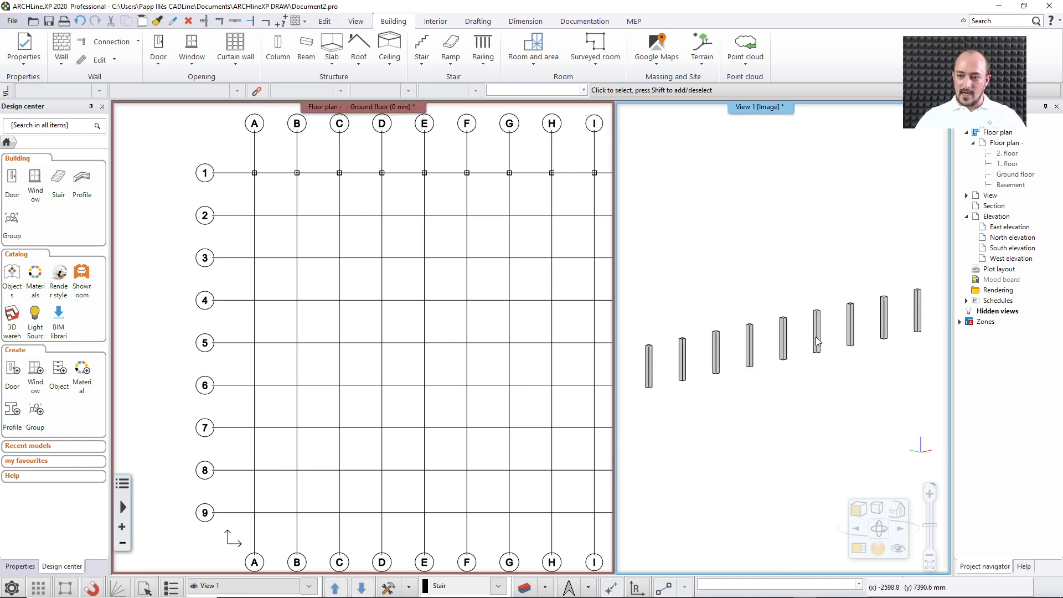
left_click(233, 176)
left_click(244, 173)
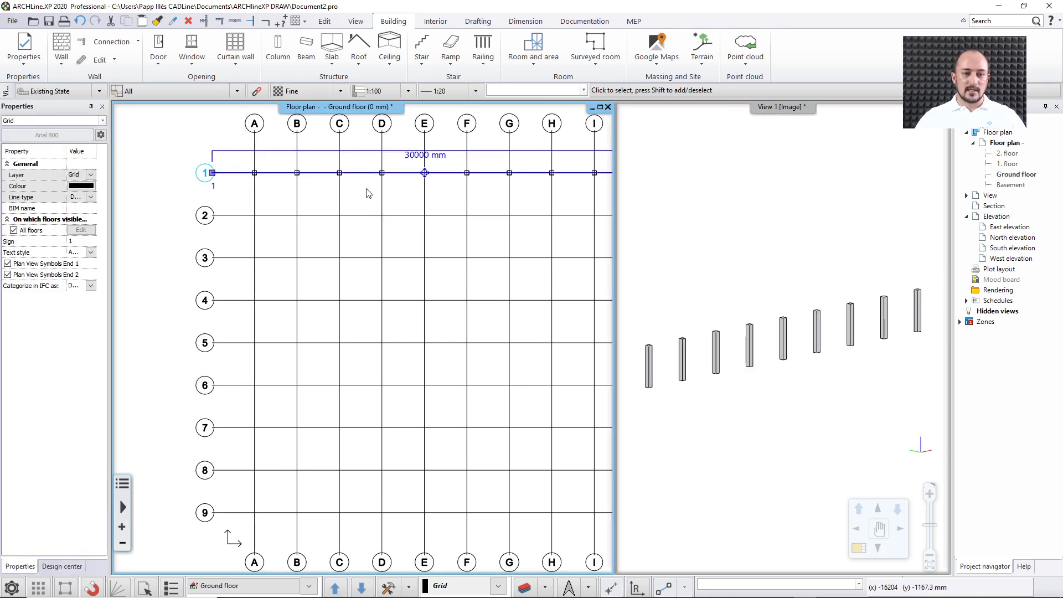
mouse_move(370, 176)
left_click(394, 188)
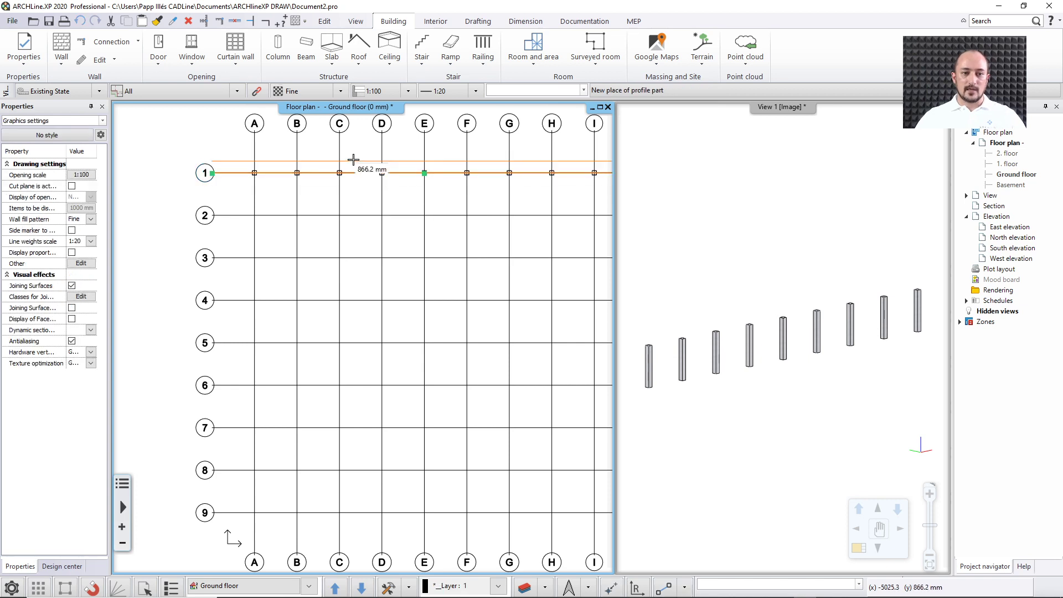
left_click(354, 159)
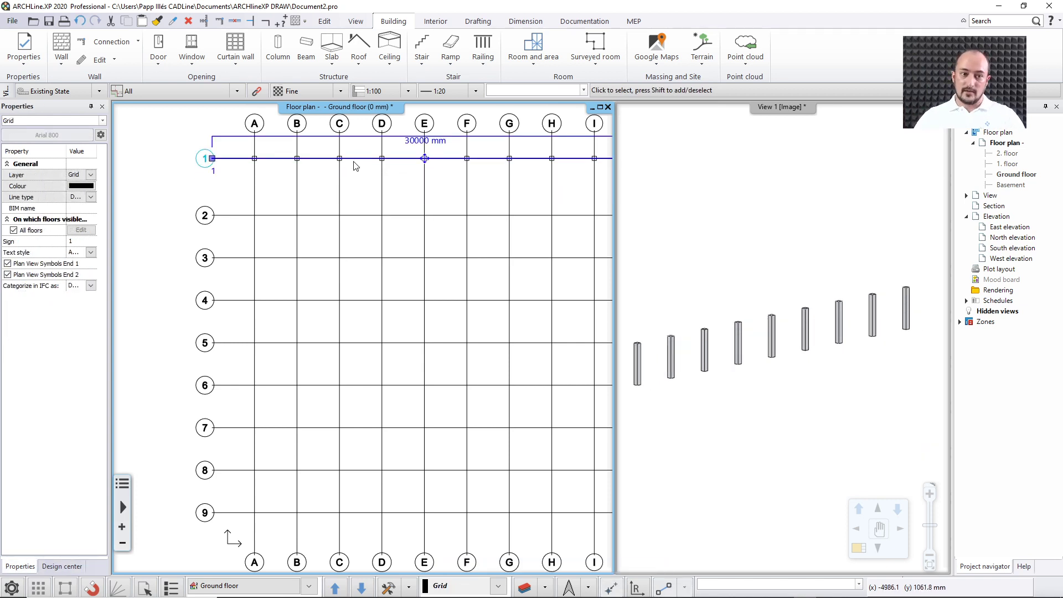
middle_click_drag(265, 191, 158, 176)
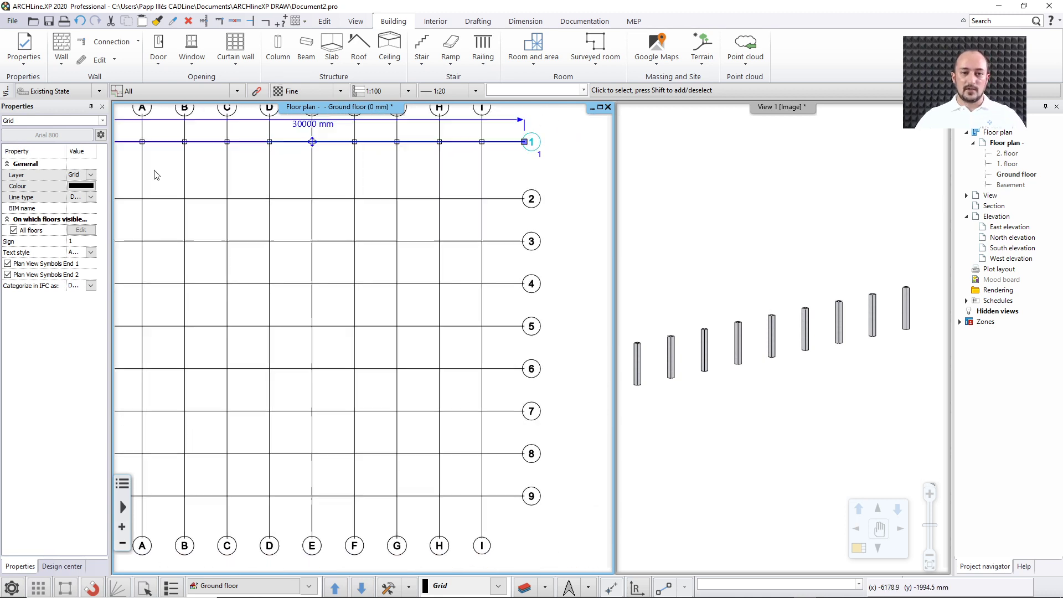
middle_click_drag(226, 197, 351, 201)
left_click(236, 188)
left_click(237, 190)
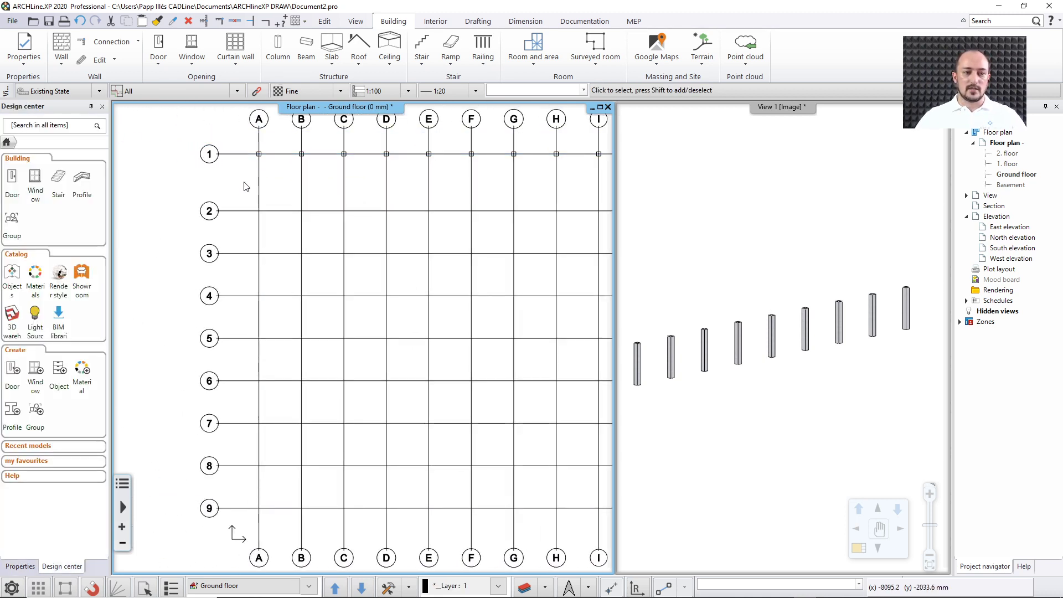
key("ctrl+z")
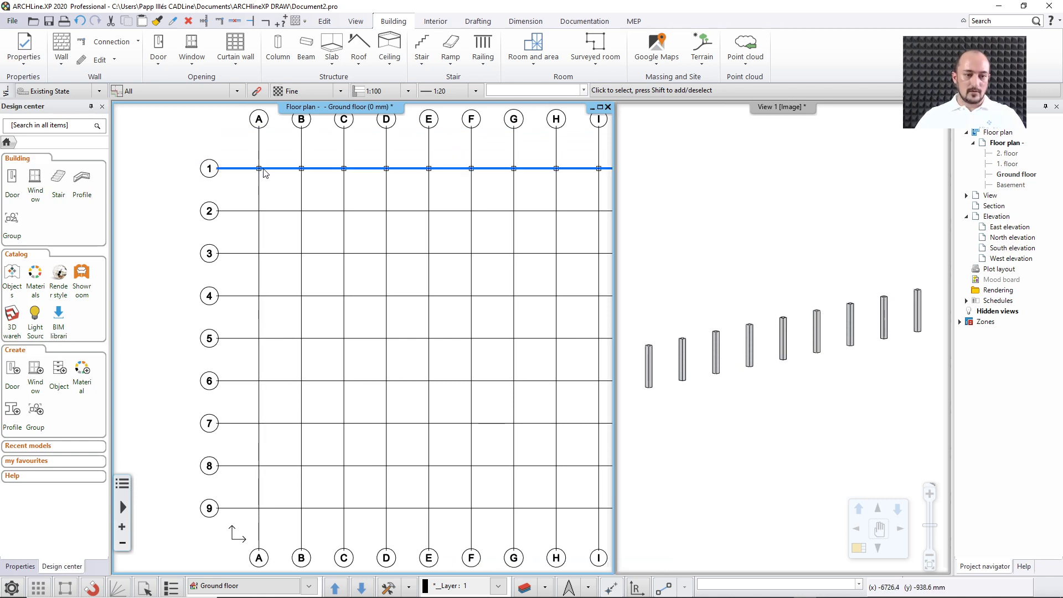
Select all nine columns on grid line 1 and multiply them with 8 copies.
left_click(244, 157)
middle_click_drag(571, 193, 400, 182)
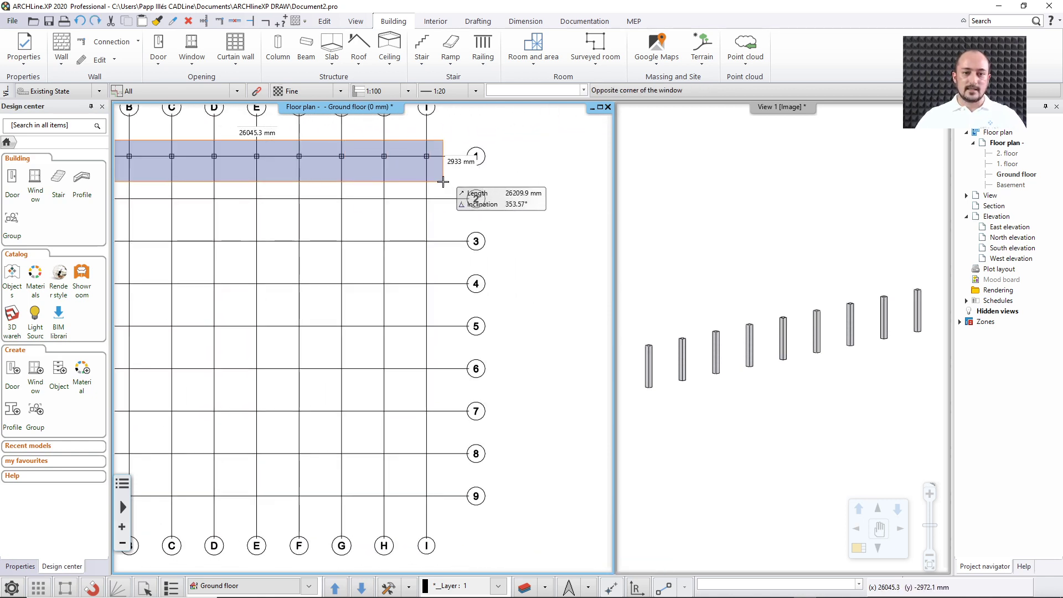
left_click(443, 181)
left_click(256, 157)
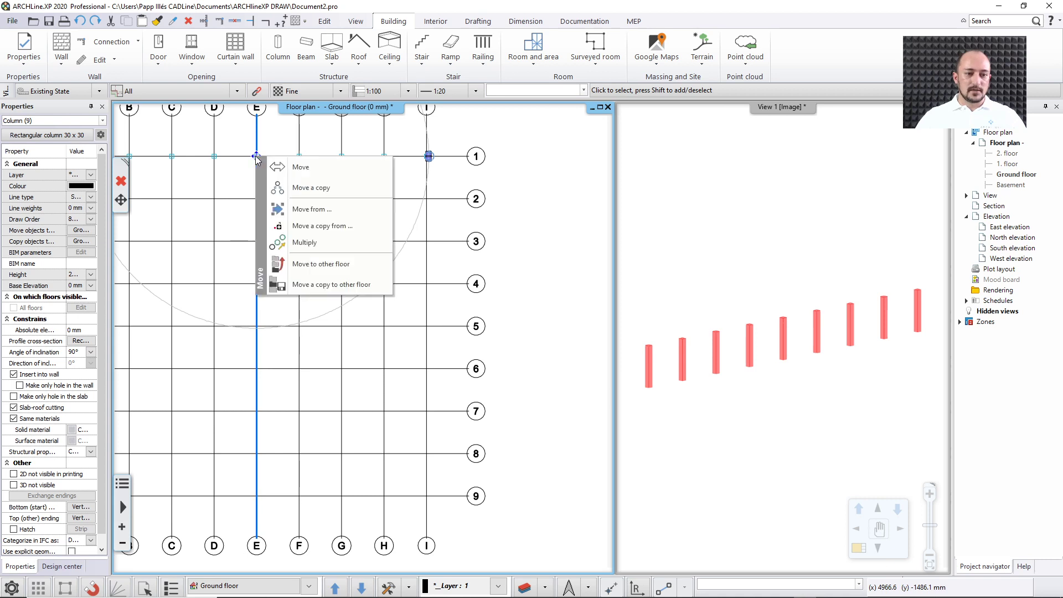
left_click(299, 243)
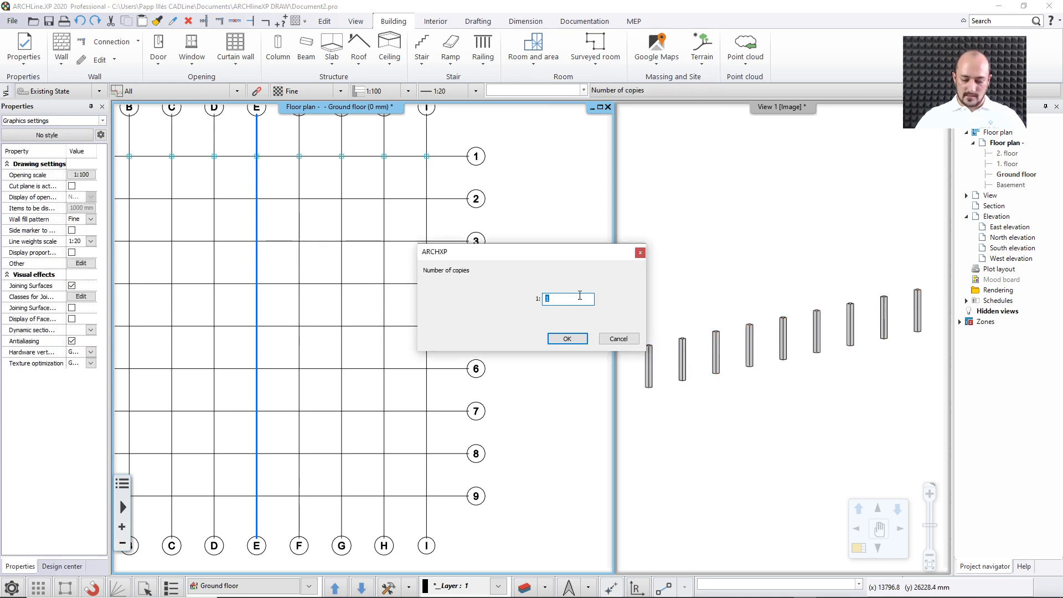
type("8")
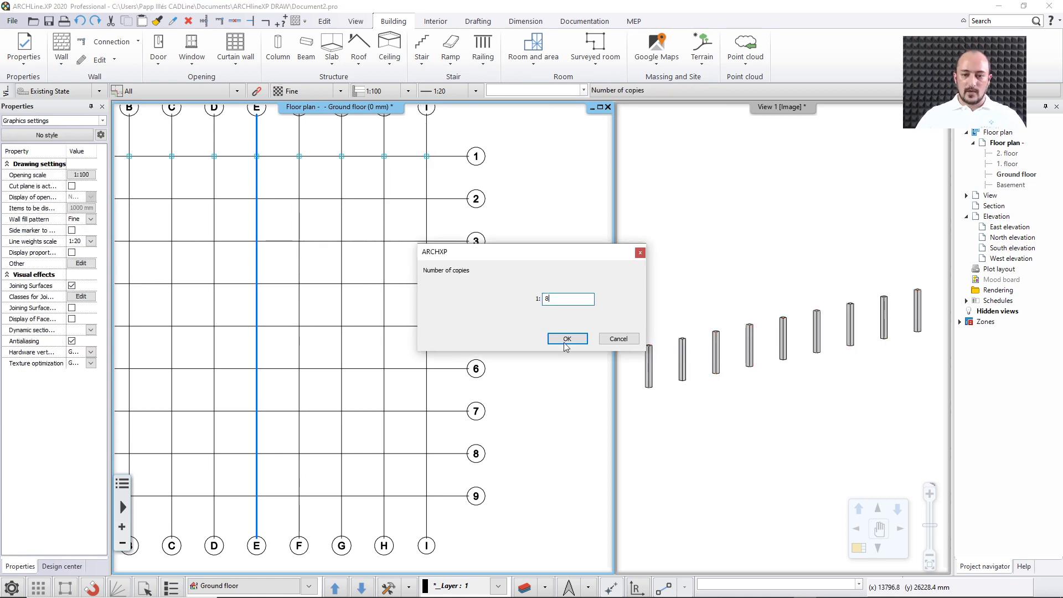
left_click(568, 339)
Spread the column copies from intersection I1 to intersection I9 and check the resulting column field in 3D.
scroll(365, 192, "up", 3)
scroll(421, 237, "up", 1)
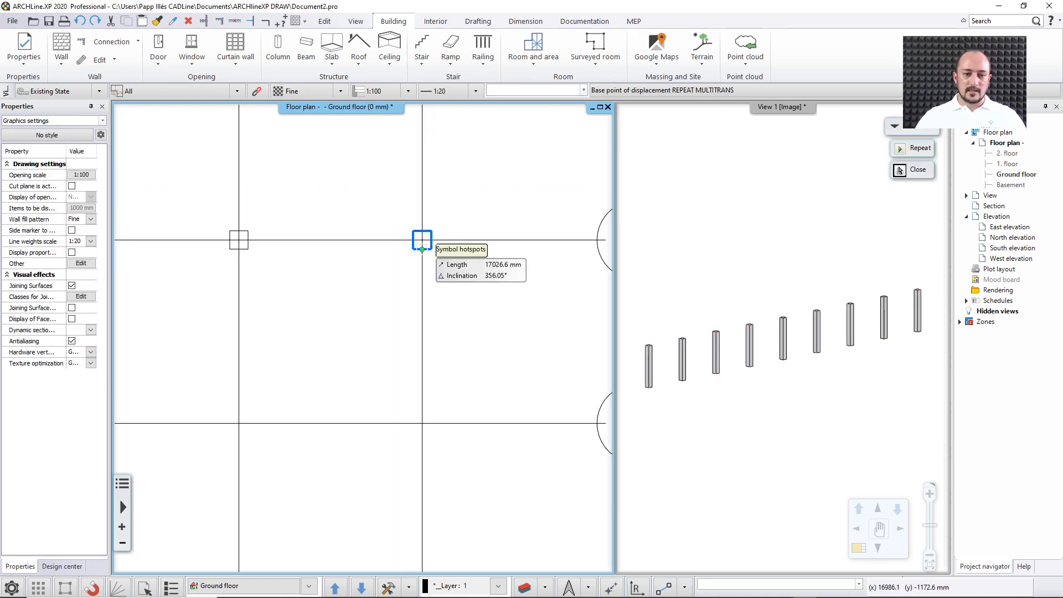
left_click(421, 237)
scroll(410, 277, "down", 2)
middle_click_drag(386, 509, 451, 304)
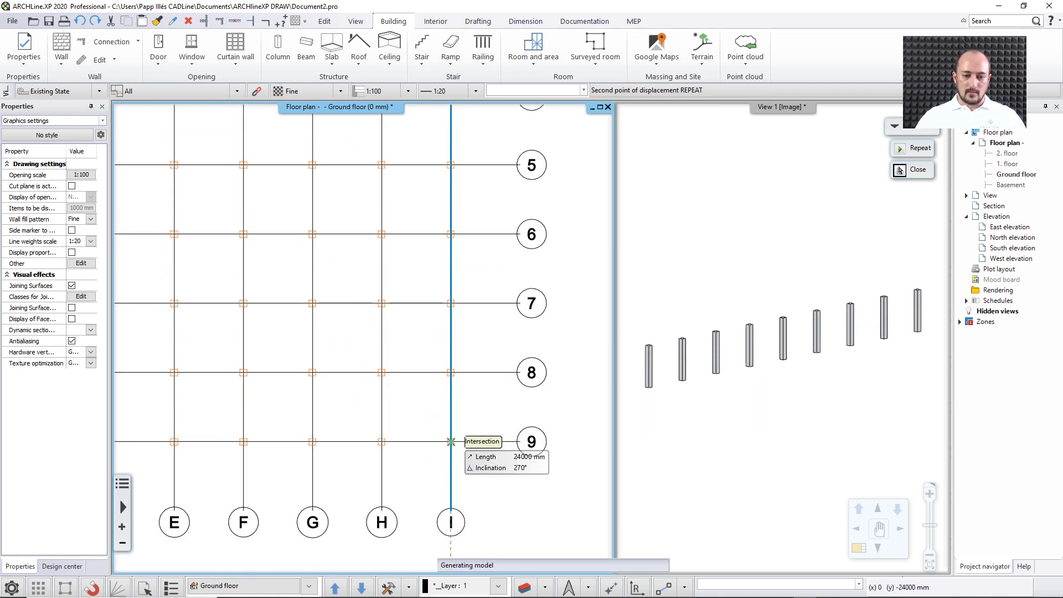
left_click(452, 430)
middle_click(688, 396)
middle_click(688, 395)
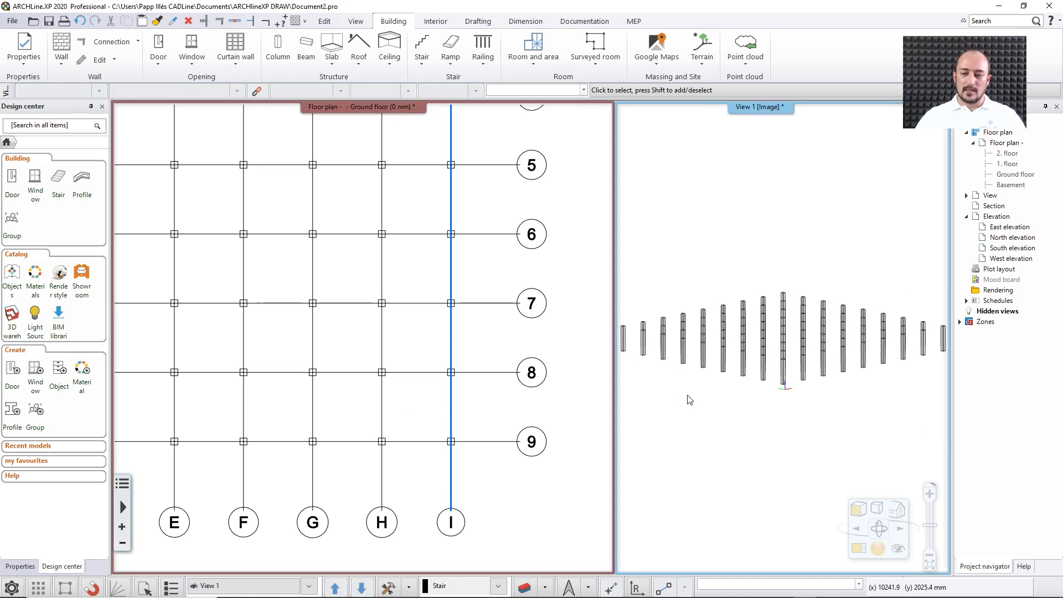
middle_click_drag(712, 369, 736, 363)
middle_click(736, 363)
middle_click(736, 363)
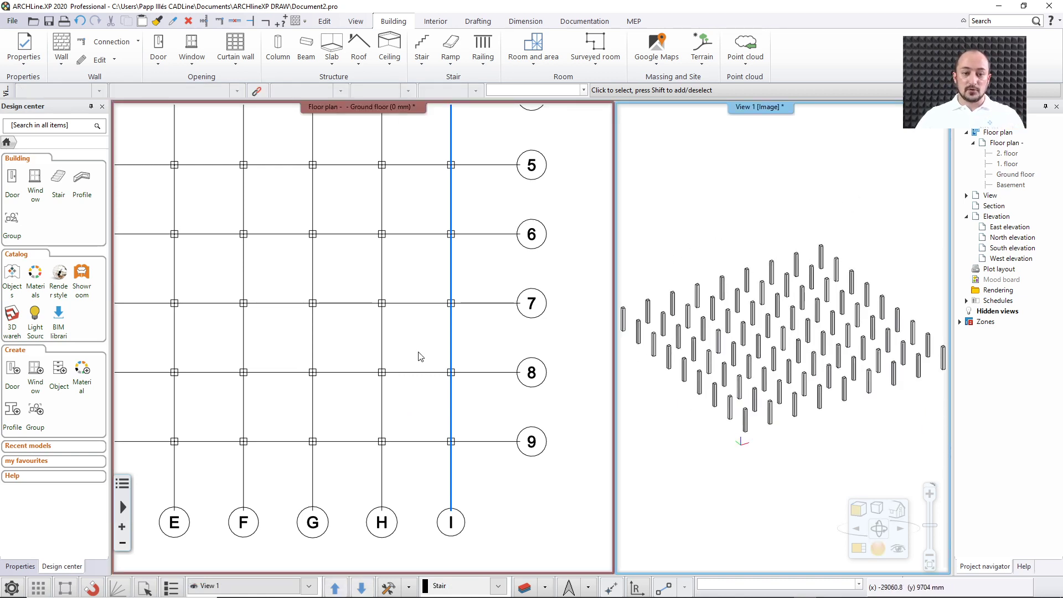
Delete the 16 inner columns at the intersections of grid lines D to G with lines 4 to 7.
middle_click_drag(421, 348, 490, 370)
scroll(490, 372, "down", 5)
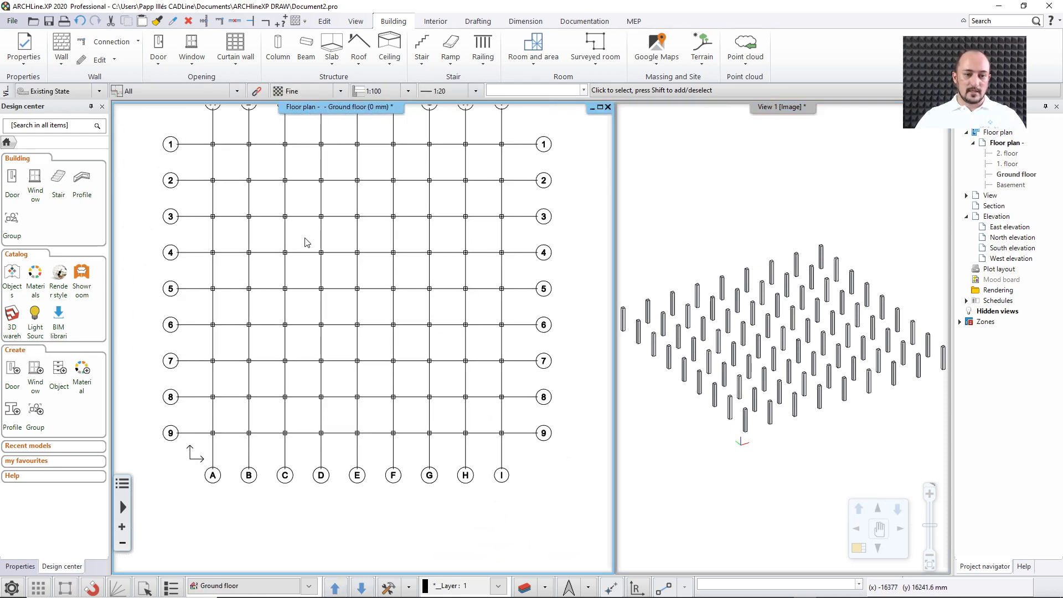
left_click(305, 237)
left_click(444, 369)
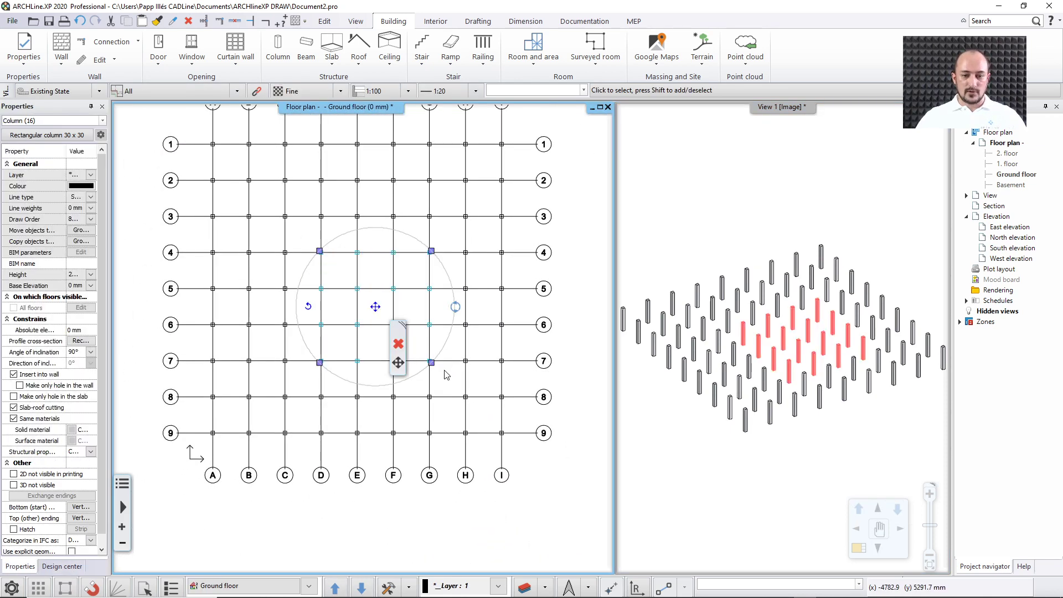
key("Delete")
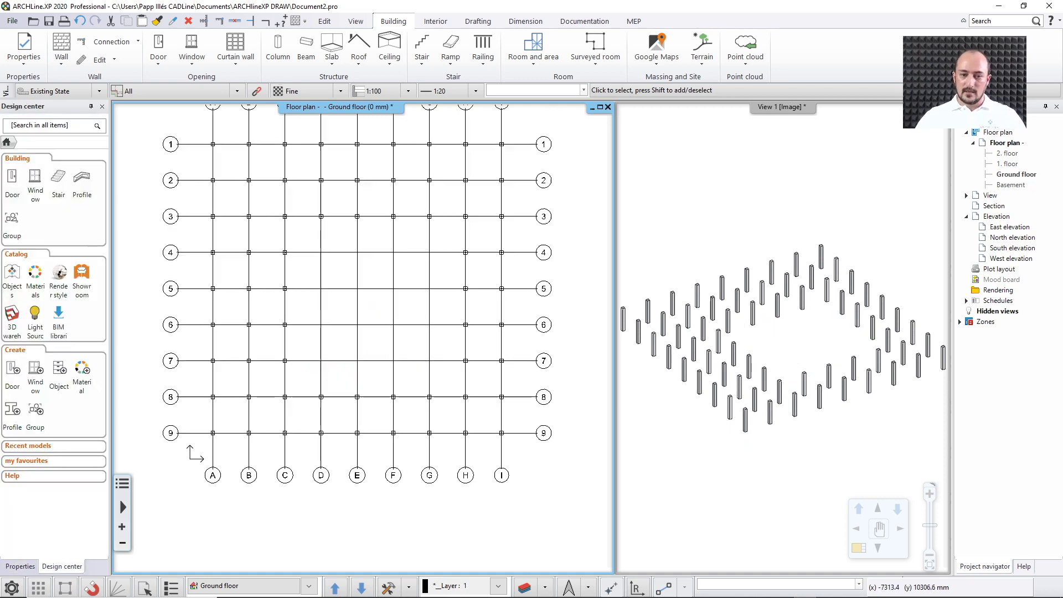
Draw two reinforced concrete beams along grid line 1, from column A1 to B1 and from B1 to C1.
scroll(358, 299, "up", 2)
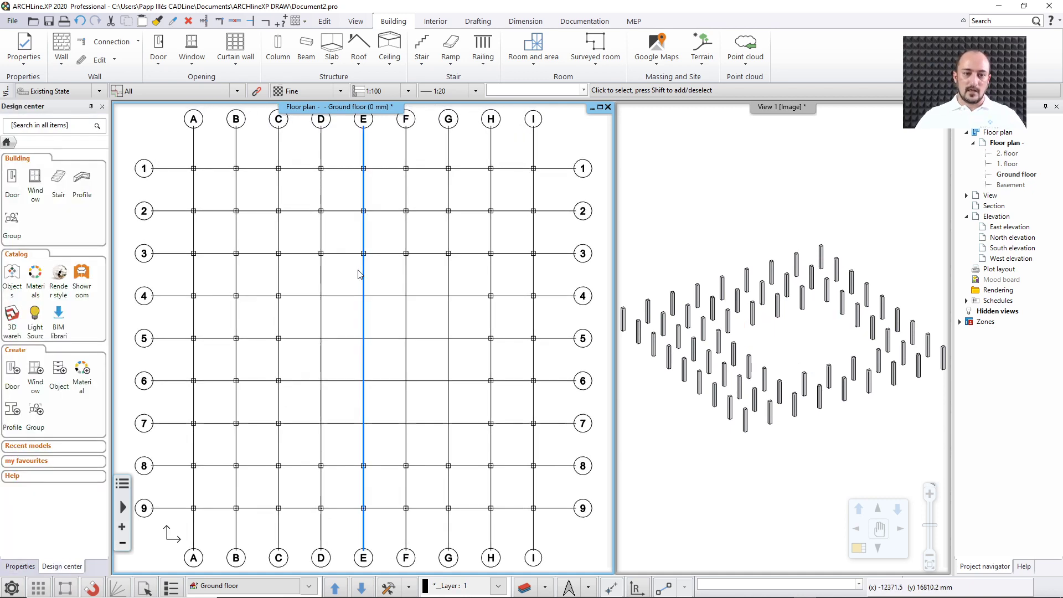
left_click(306, 47)
scroll(235, 167, "up", 3)
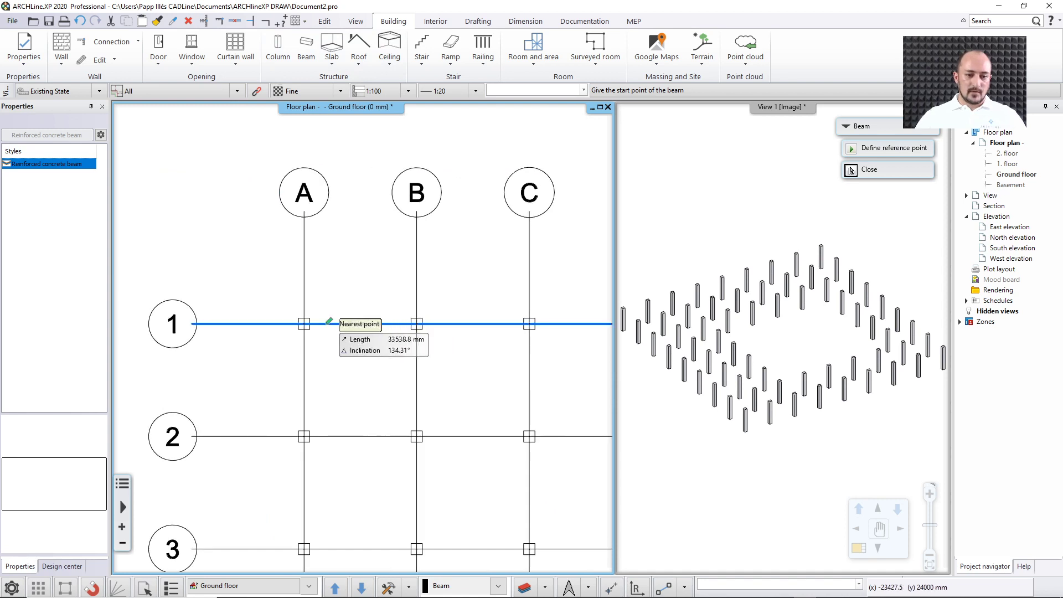
left_click(304, 324)
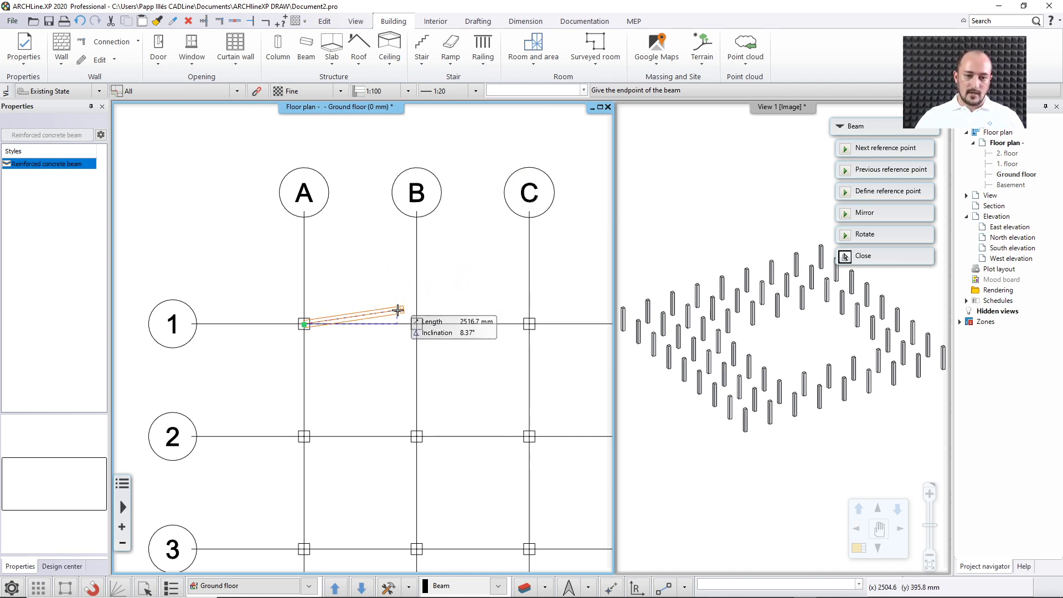
left_click(417, 324)
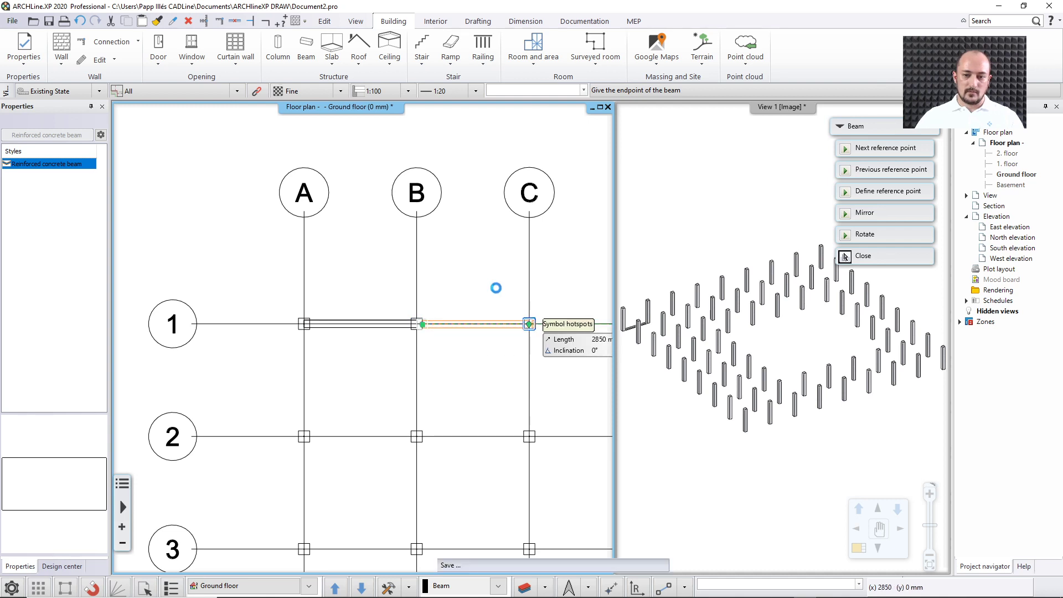
key("Return")
key("Escape")
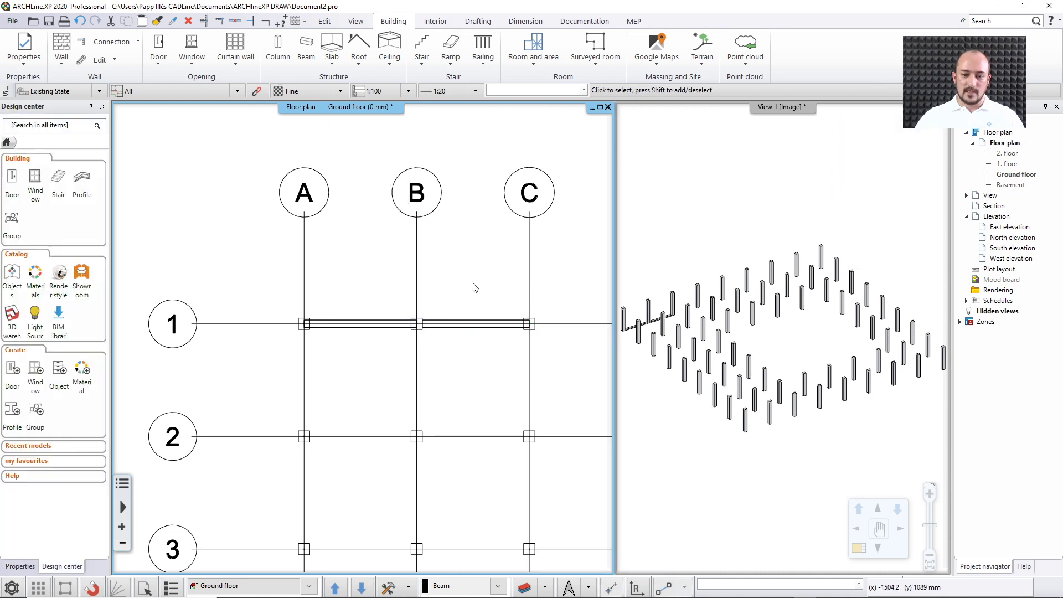
Extend the start of the beam between B1 and C1 to the centre of column B1, making it 3000 mm long.
left_click(470, 323)
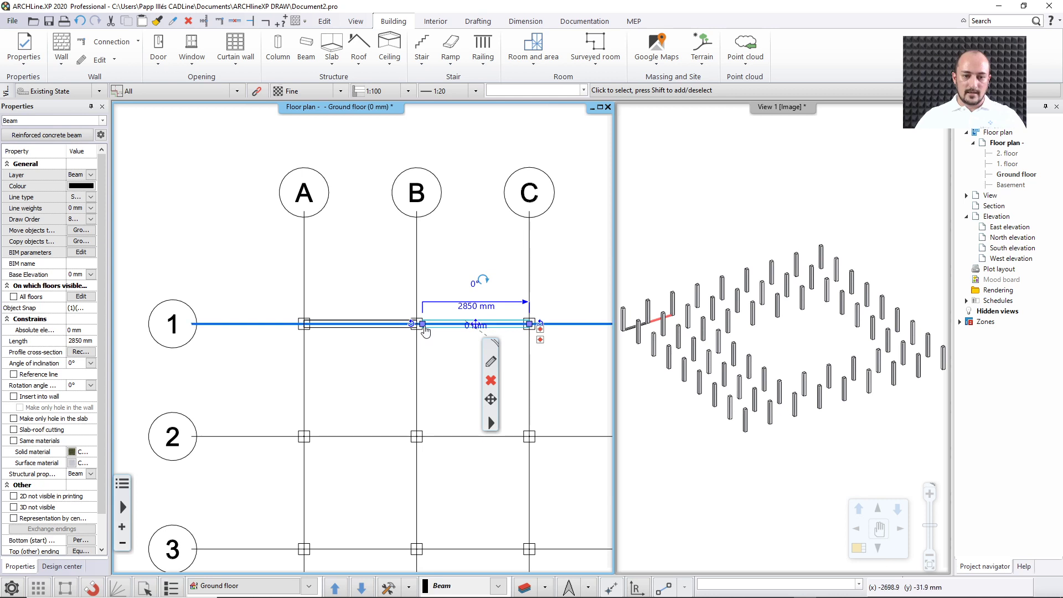
left_click(423, 323)
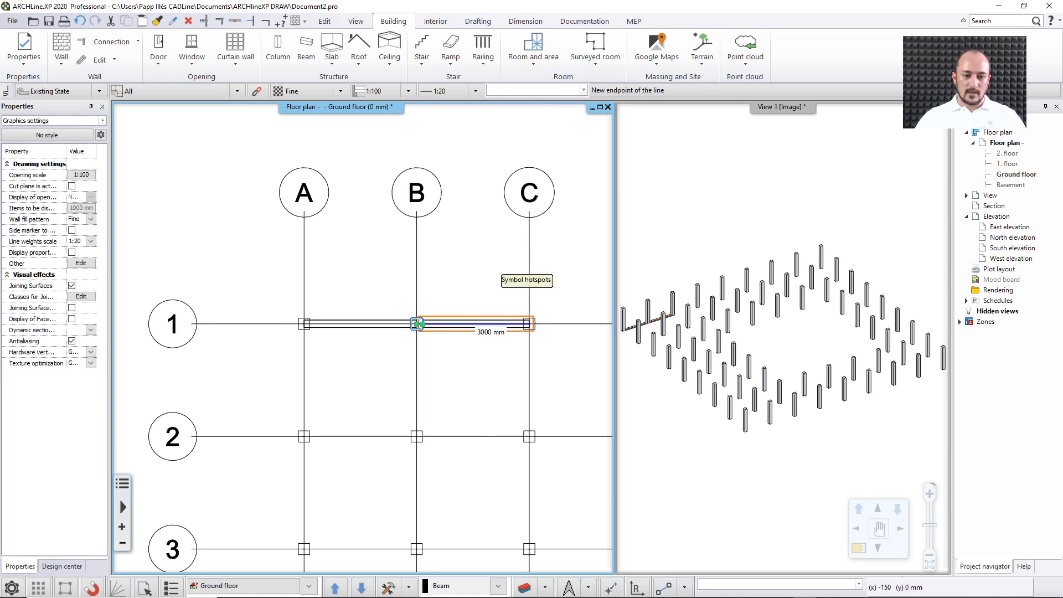
left_click(417, 324)
Try setting the length of both beams on grid line 1 to 2700 mm, and undo the change.
left_click(378, 325, "shift")
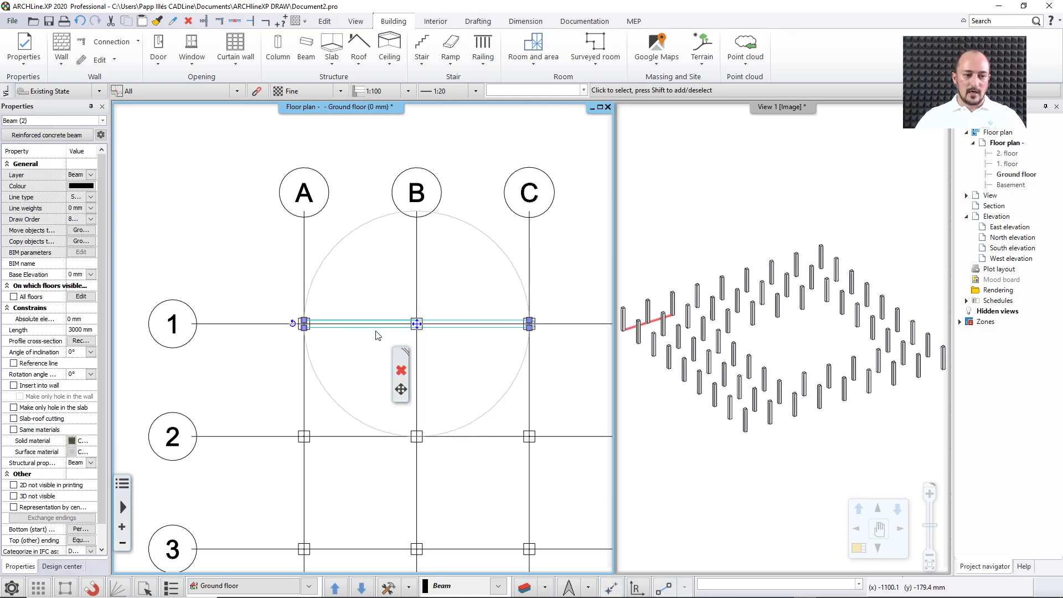
left_click(87, 329)
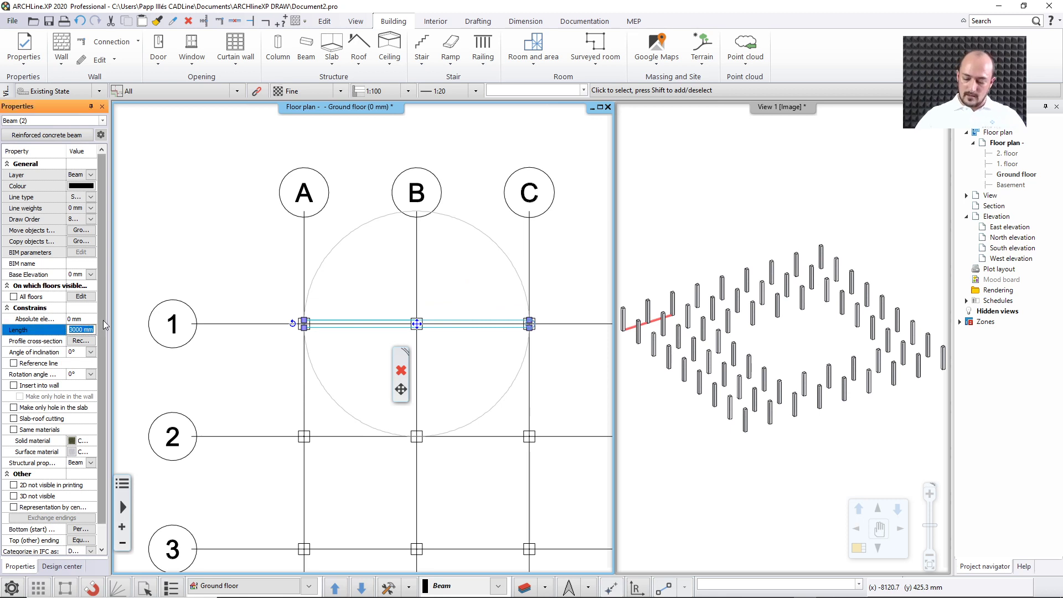
type("2700")
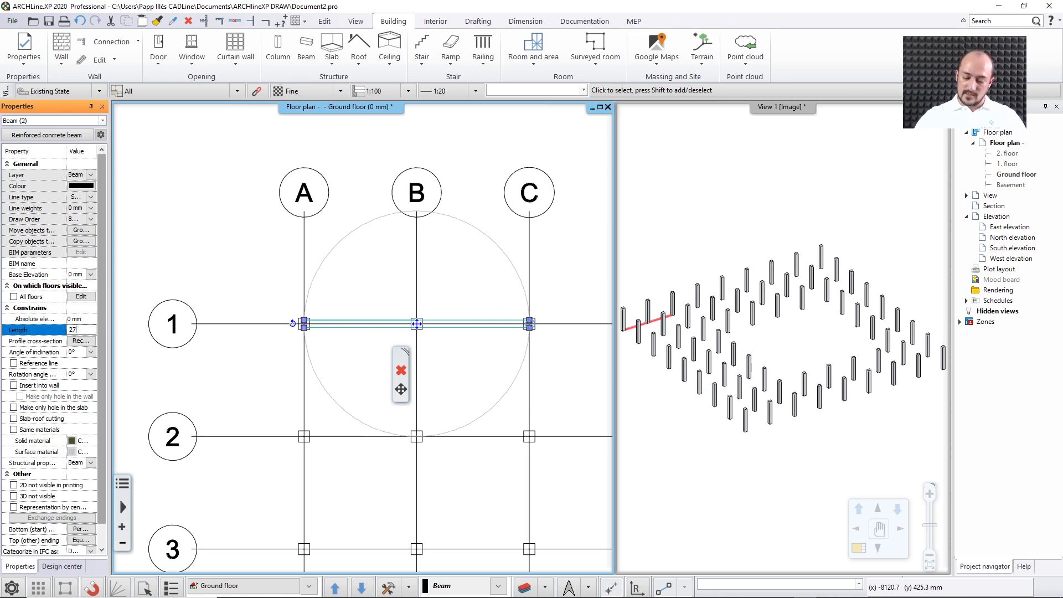
key("Return")
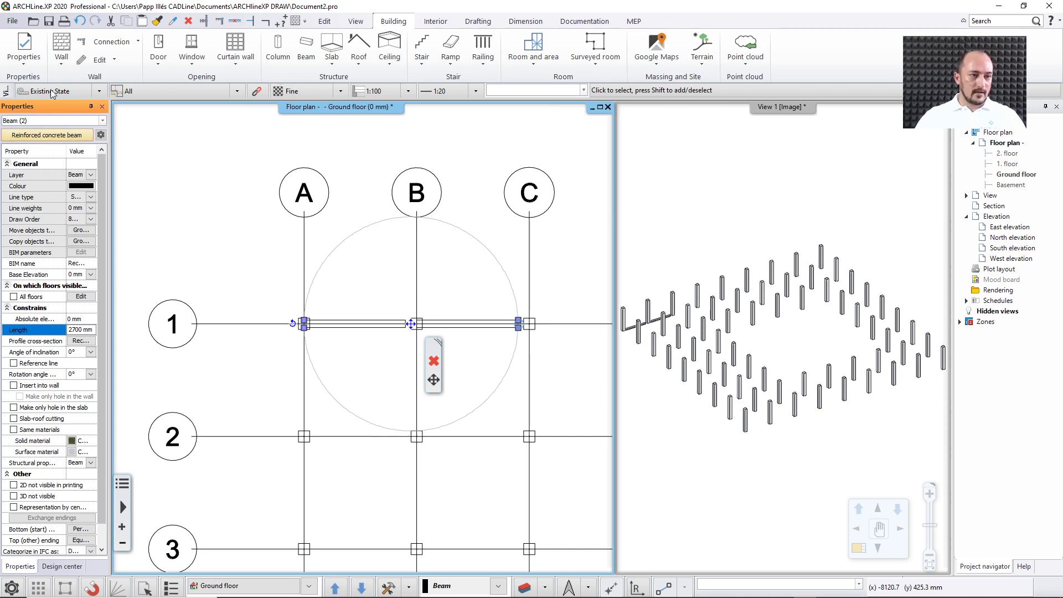
left_click(79, 21)
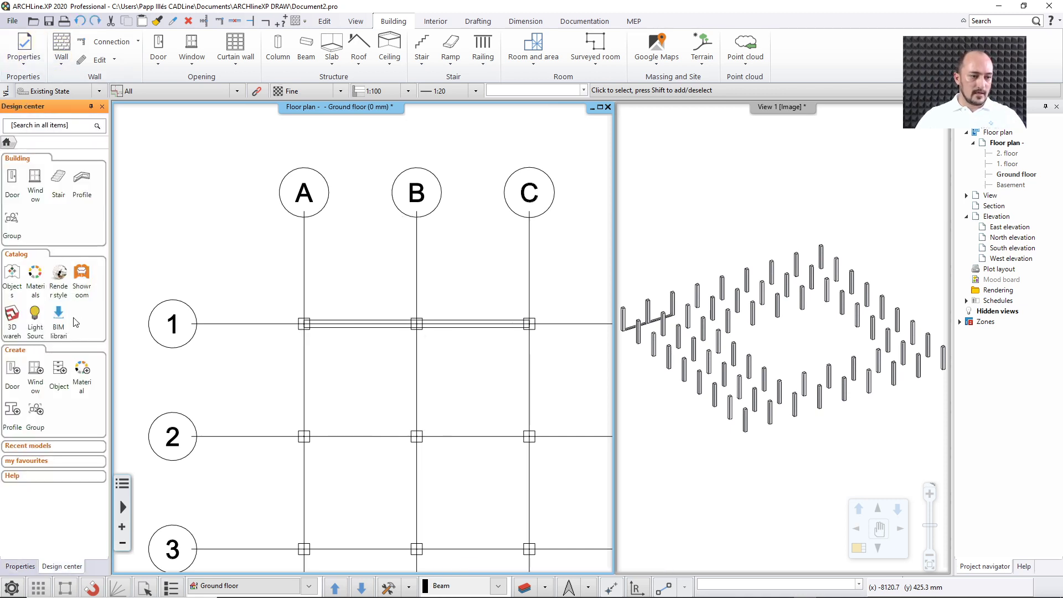
Select both beams on grid line 1 and set their base elevation to 2700 mm.
left_click(350, 323)
left_click(464, 323, "shift")
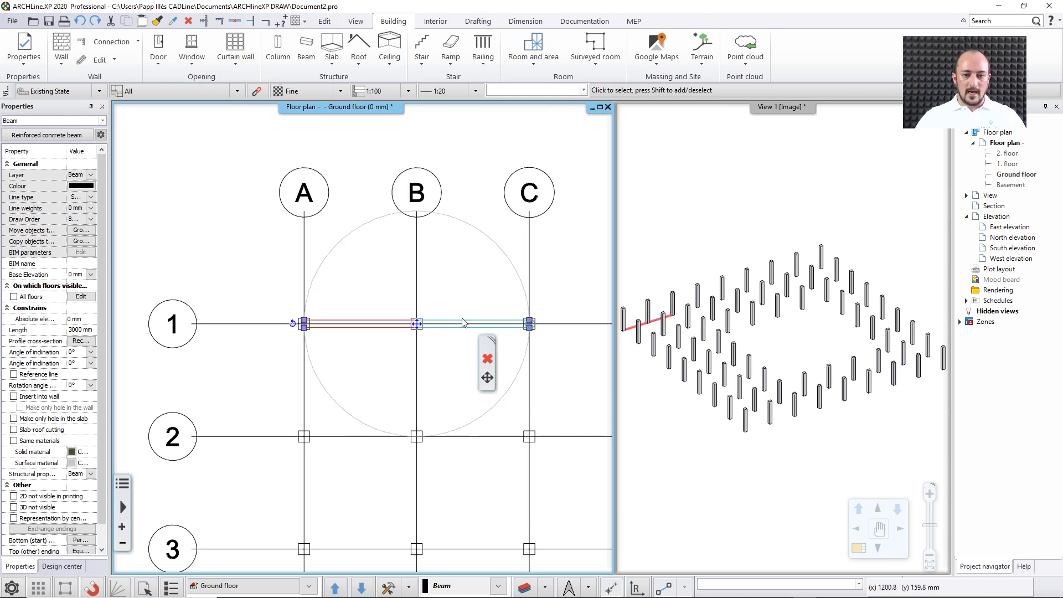
left_click(73, 273)
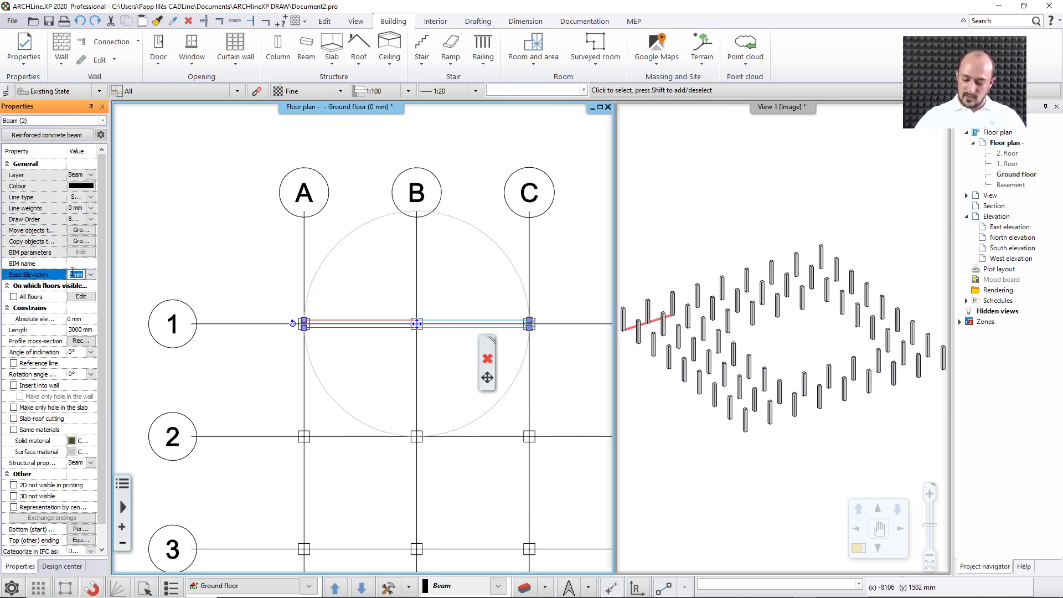
type("2700")
key("Return")
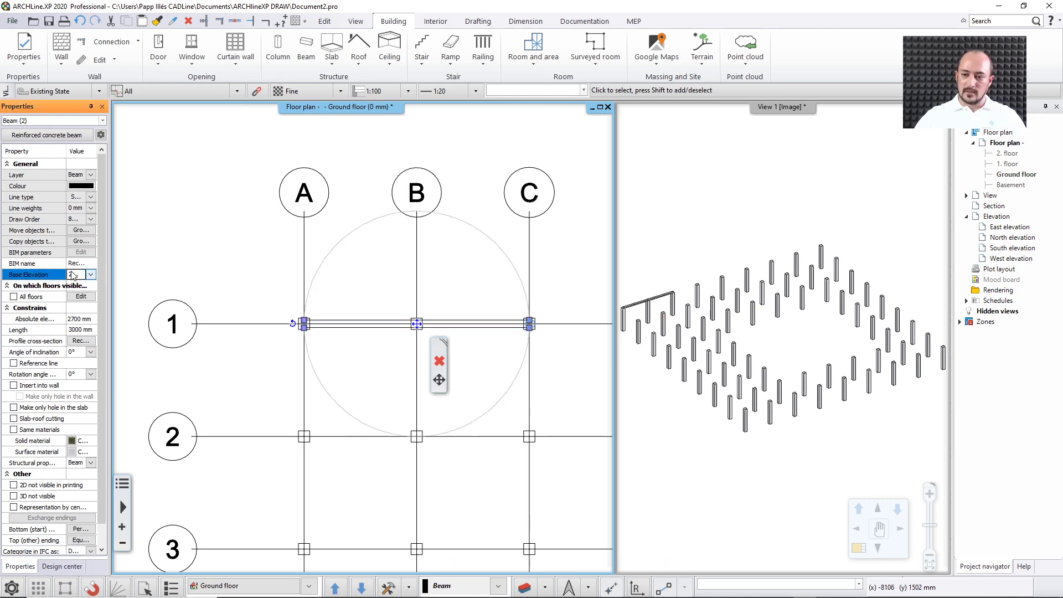
Select both raised beams on grid line 1 and multiply them with 8 copies.
left_click(467, 319)
left_click(416, 324)
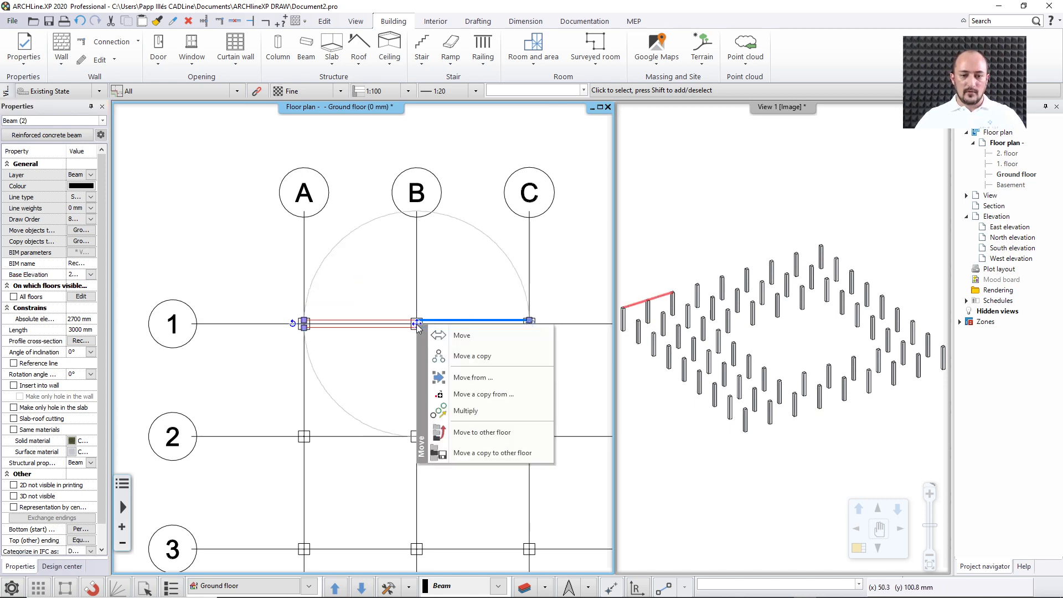
left_click(465, 410)
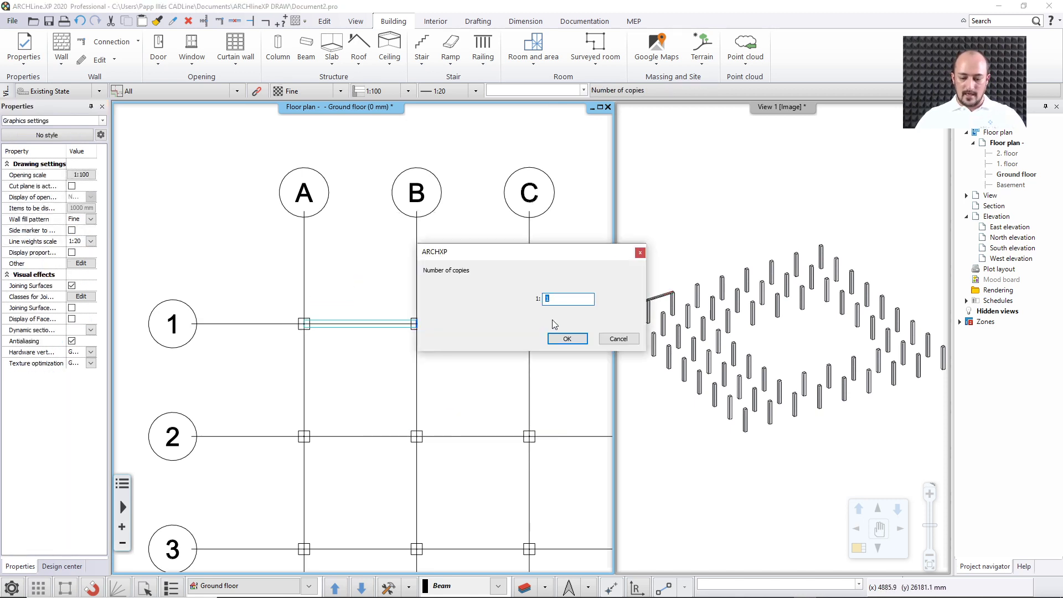
type("2")
left_click(567, 338)
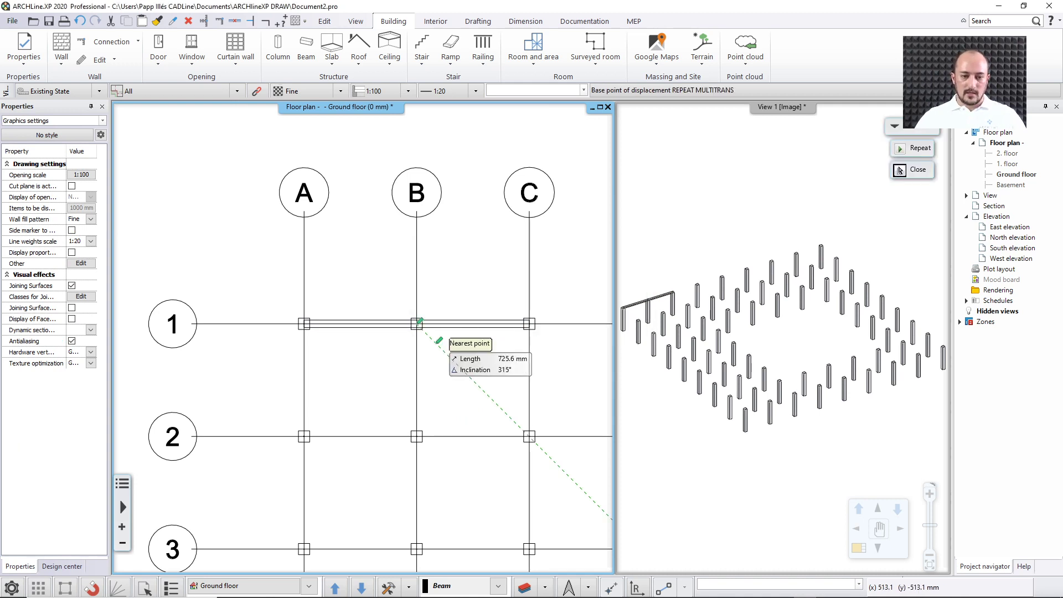
Spread the beam copies along grid line B from intersection B1 to intersection B9.
scroll(417, 324, "up", 5)
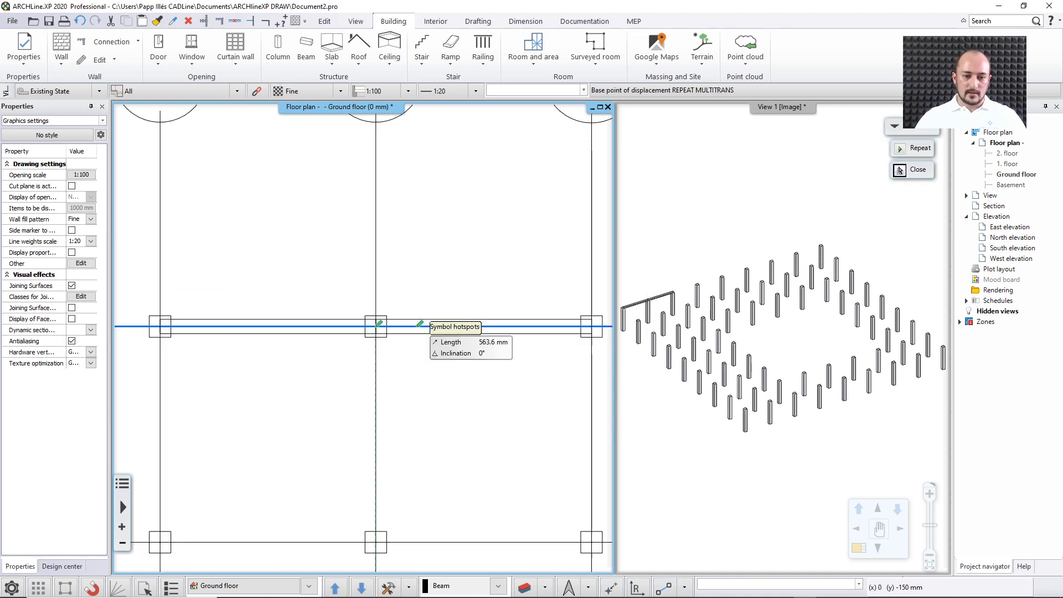
left_click(342, 314)
scroll(363, 338, "down", 5)
middle_click_drag(387, 525, 413, 242)
middle_click_drag(393, 444, 396, 357)
scroll(396, 357, "up", 1)
scroll(368, 372, "up", 3)
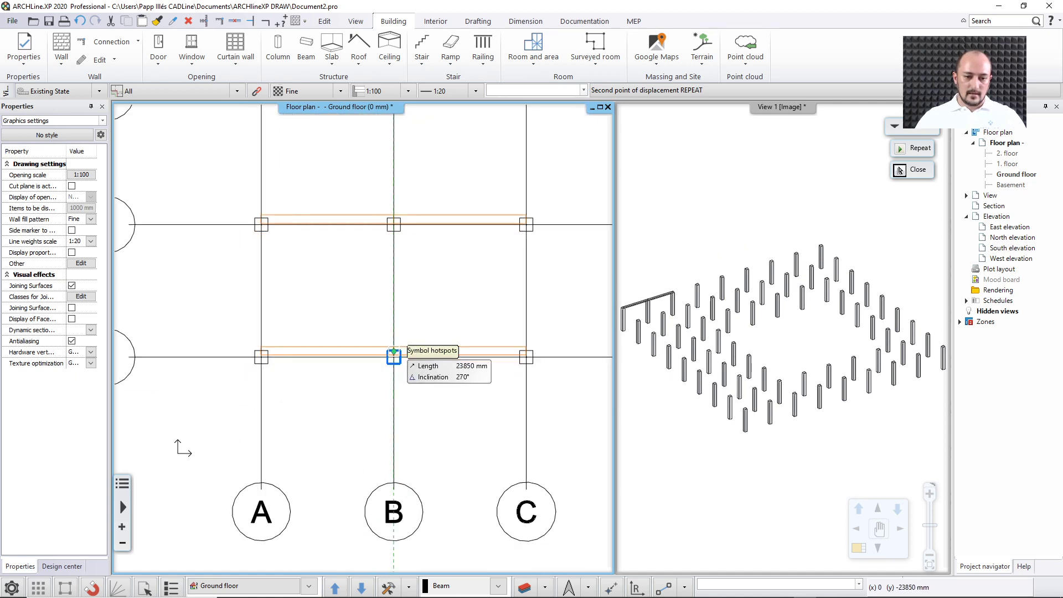
left_click(393, 358)
scroll(348, 308, "down", 5)
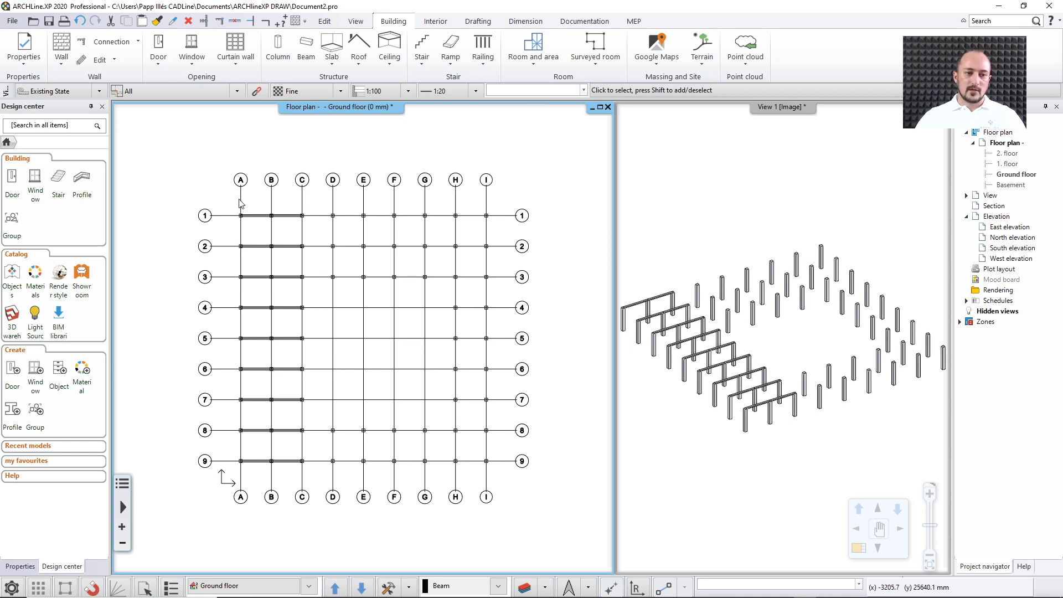
Move grid line A with its attached columns and beams about 1250 mm toward grid line B.
left_click(242, 206)
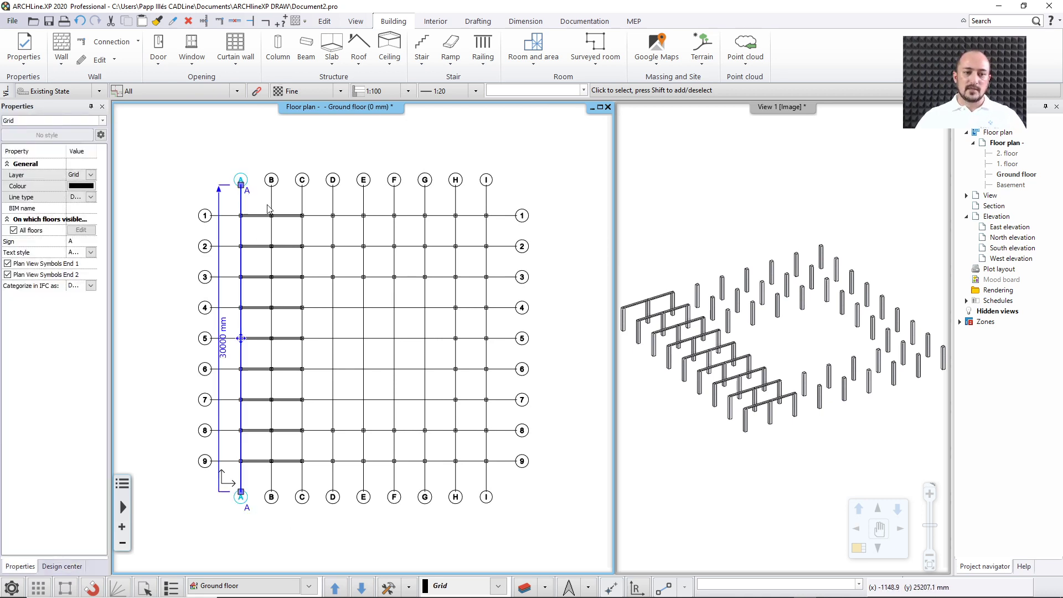
right_click(243, 237)
left_click(255, 238)
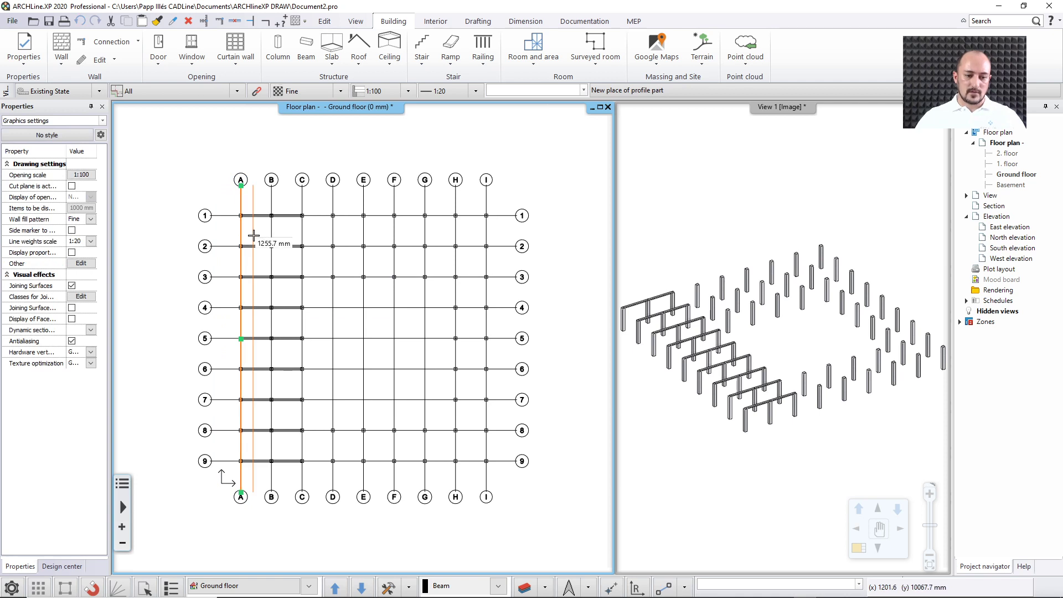
left_click(254, 236)
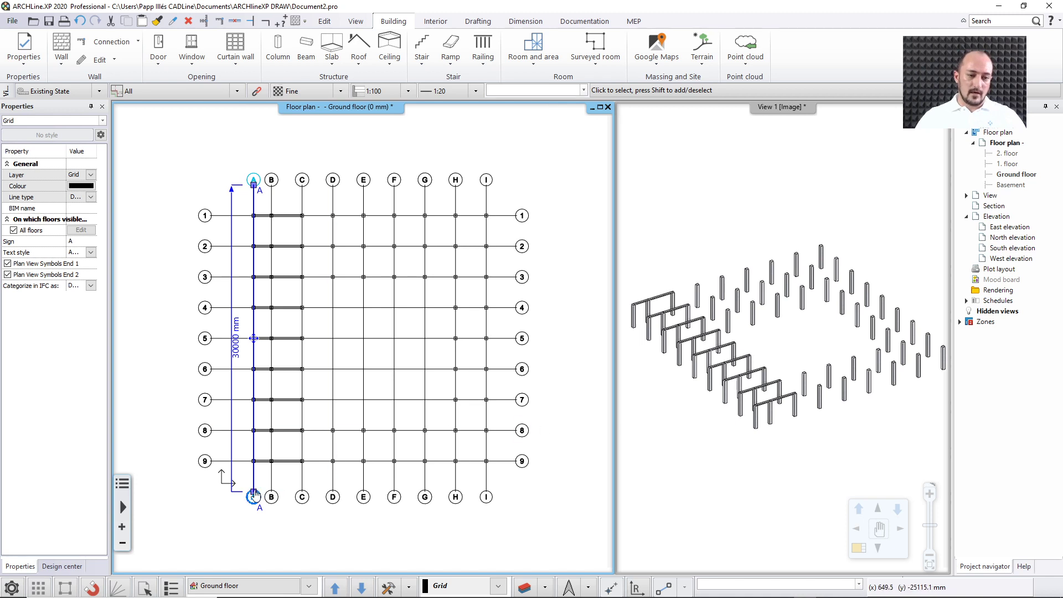
Rotate grid line A about 5° around its lower end so that its upper end leans away from line B.
mouse_move(255, 494)
left_click(310, 541)
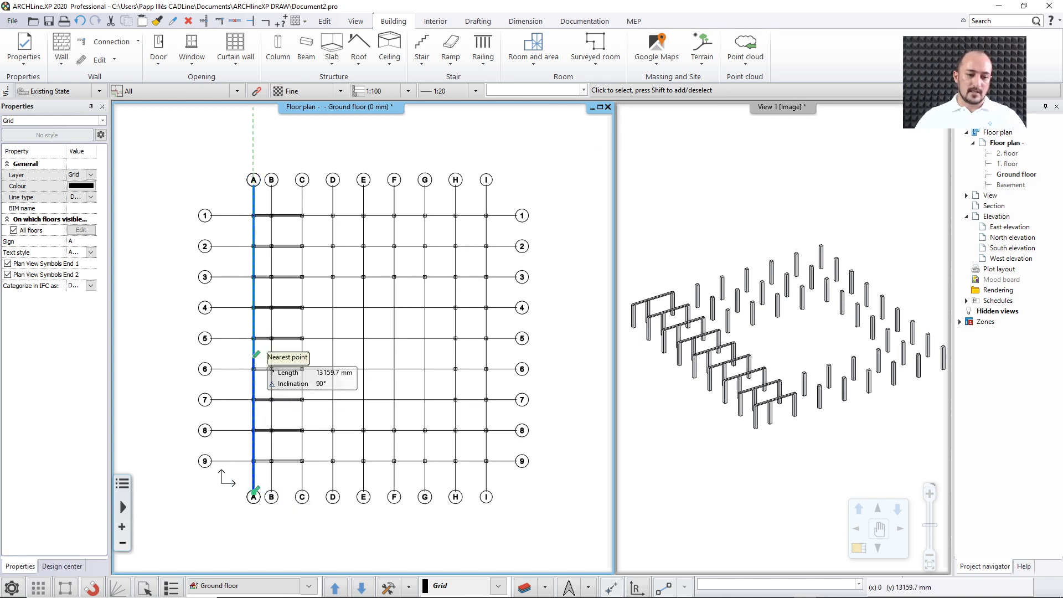
left_click(253, 180)
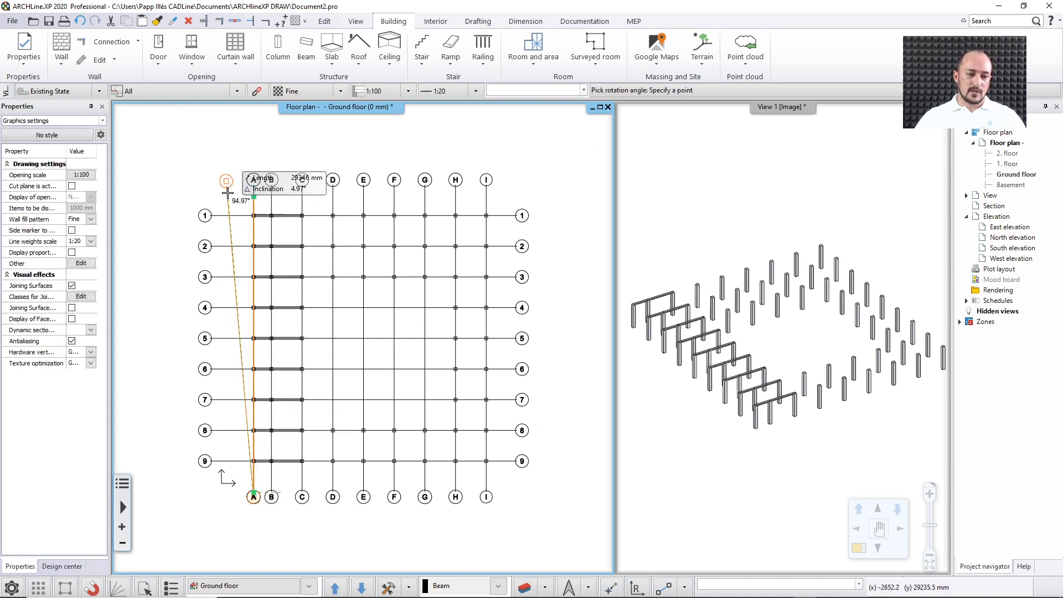
left_click(228, 192)
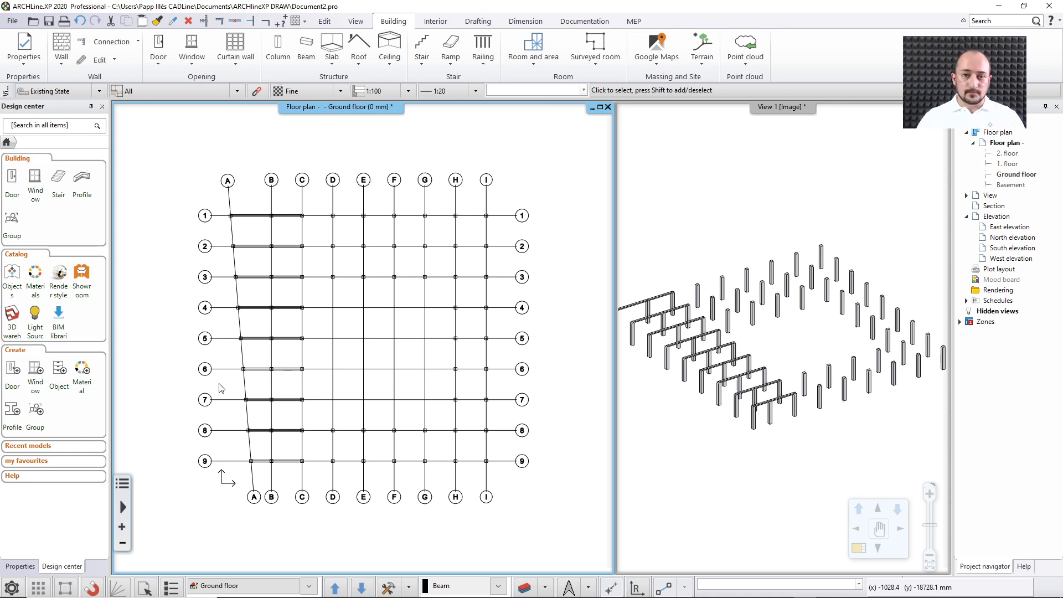
left_click(478, 21)
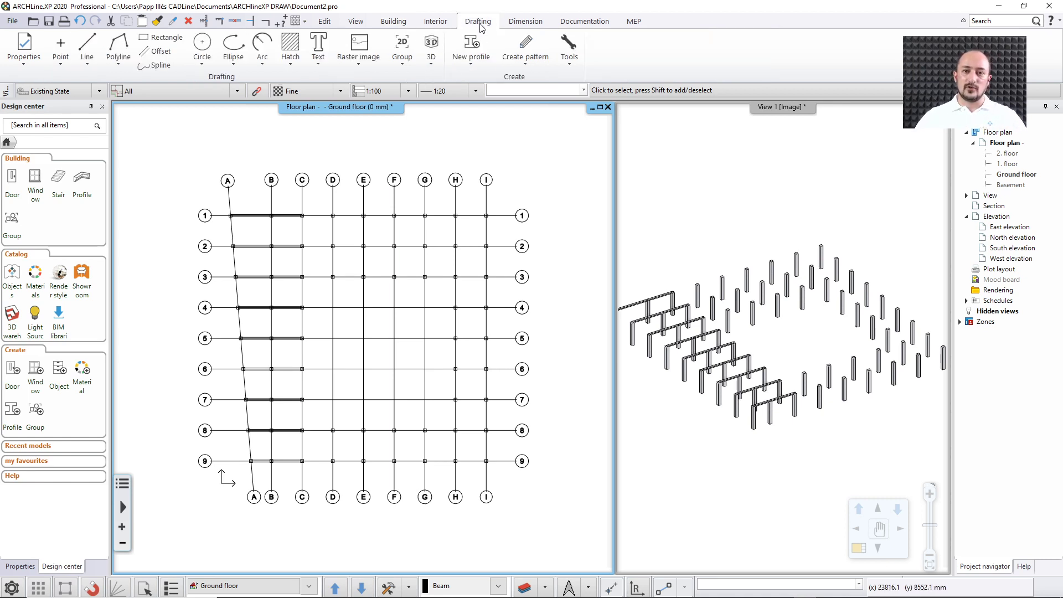
left_click(575, 66)
mouse_move(599, 82)
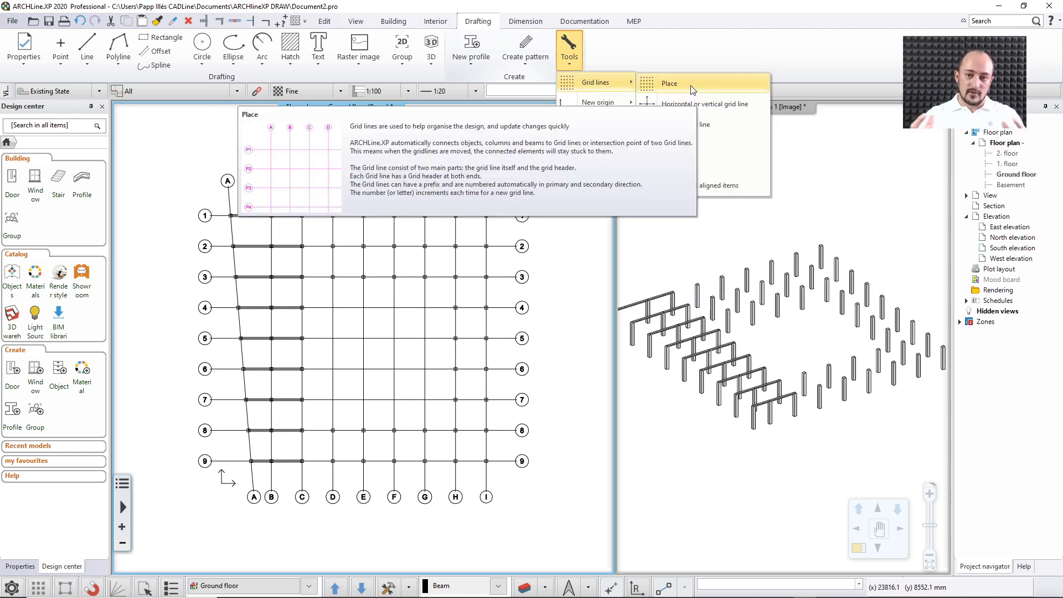
left_click(706, 121)
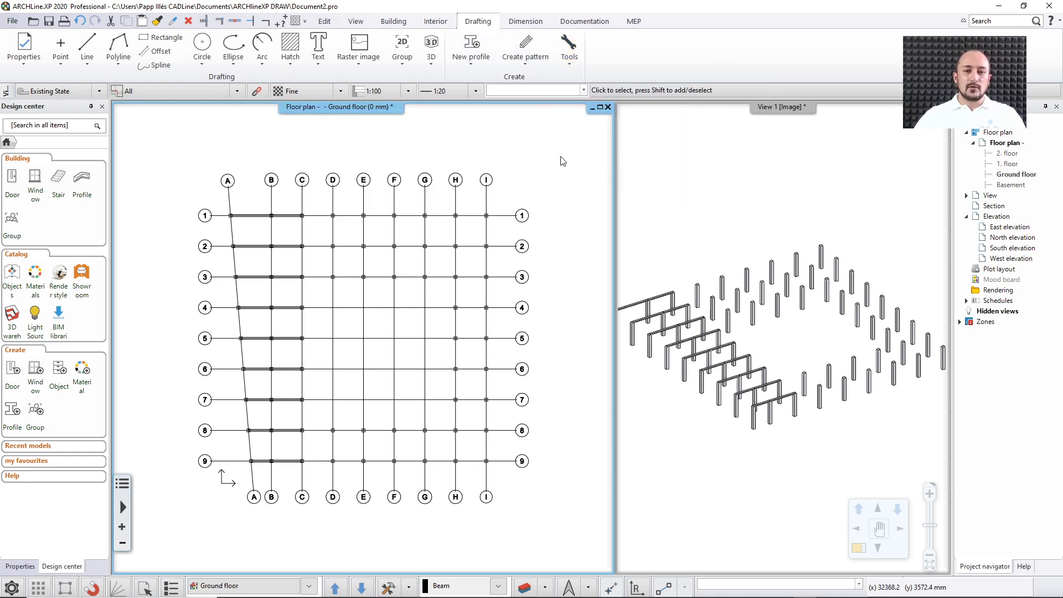
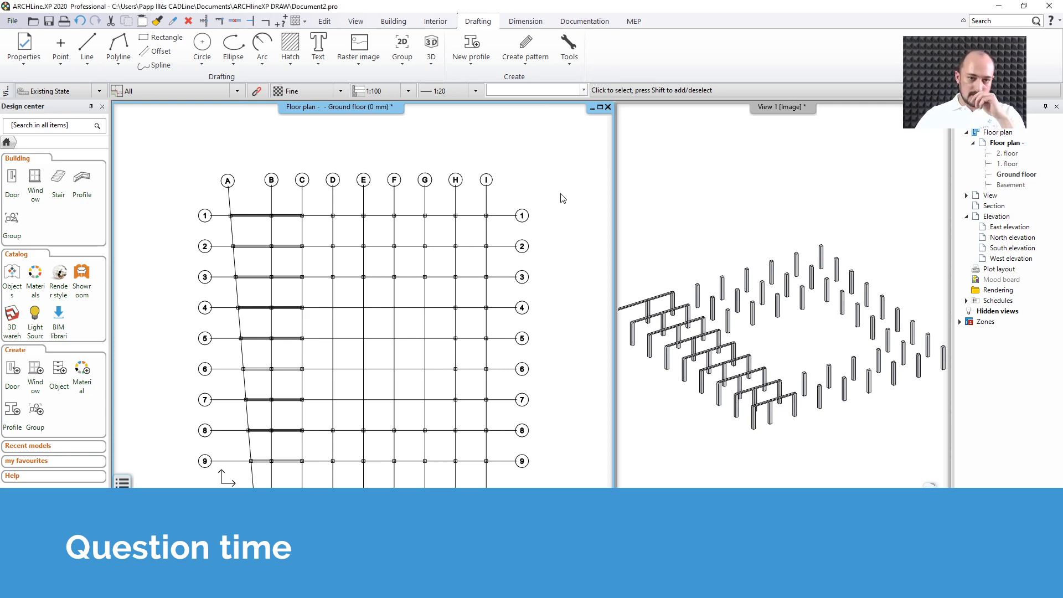
middle_click_drag(387, 138, 393, 147)
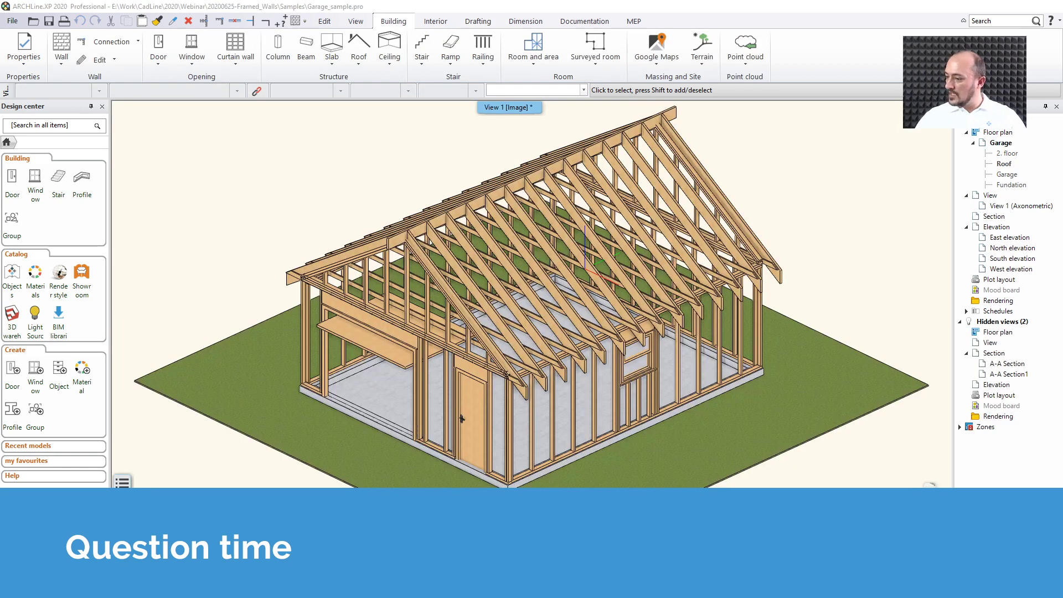
Open the framing settings of the garage's long wall with the window and examine the Jack stud (Trimmer) properties.
left_click(531, 417)
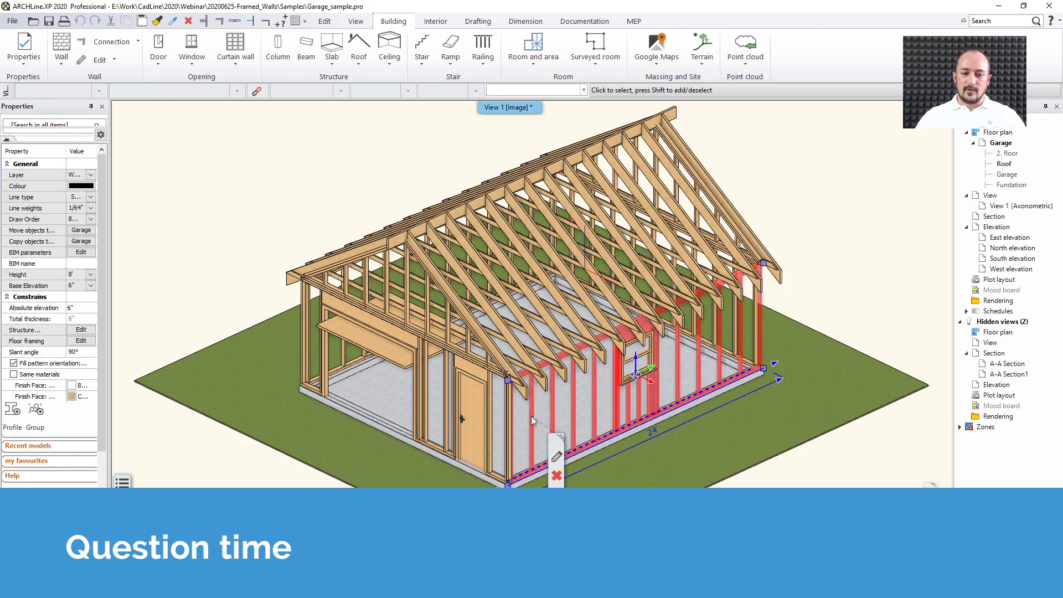
double_click(557, 447)
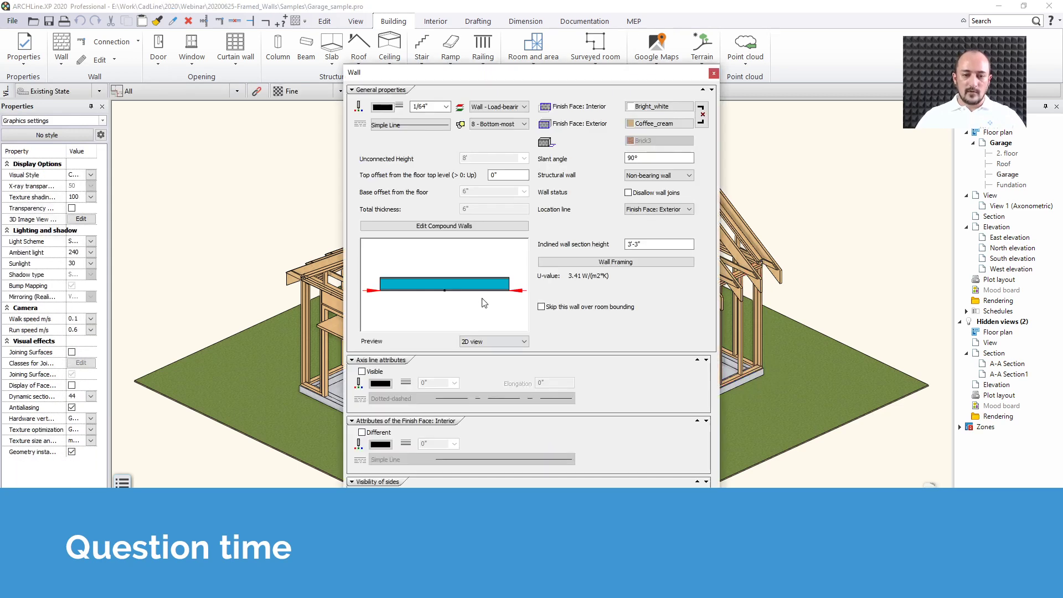
left_click(639, 262)
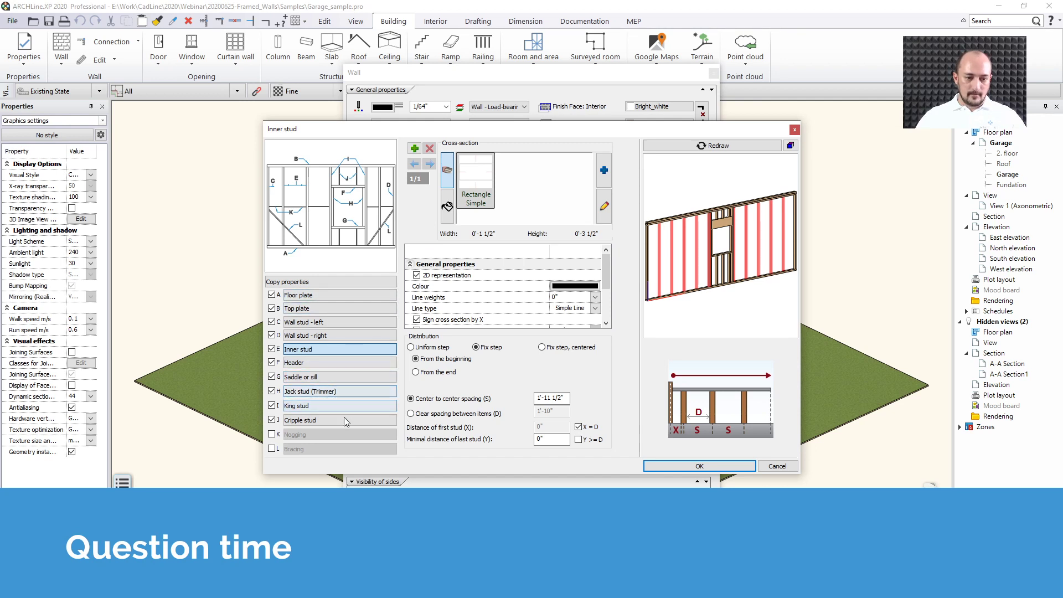
left_click(348, 392)
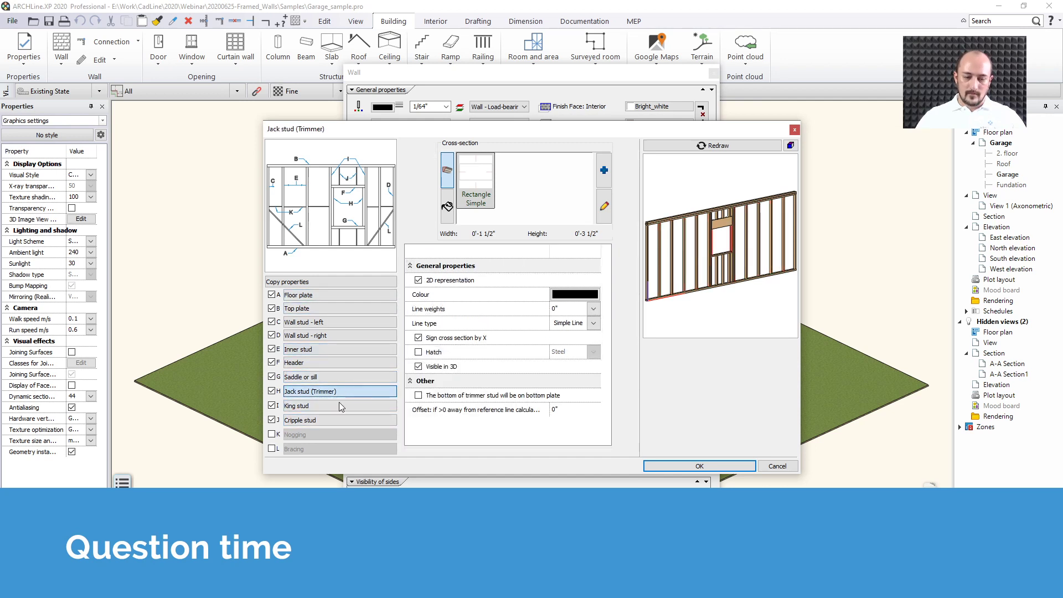
Enable Nogging in the wall framing, examine its relative elevation setting, and discard the framing and wall changes.
left_click(272, 434)
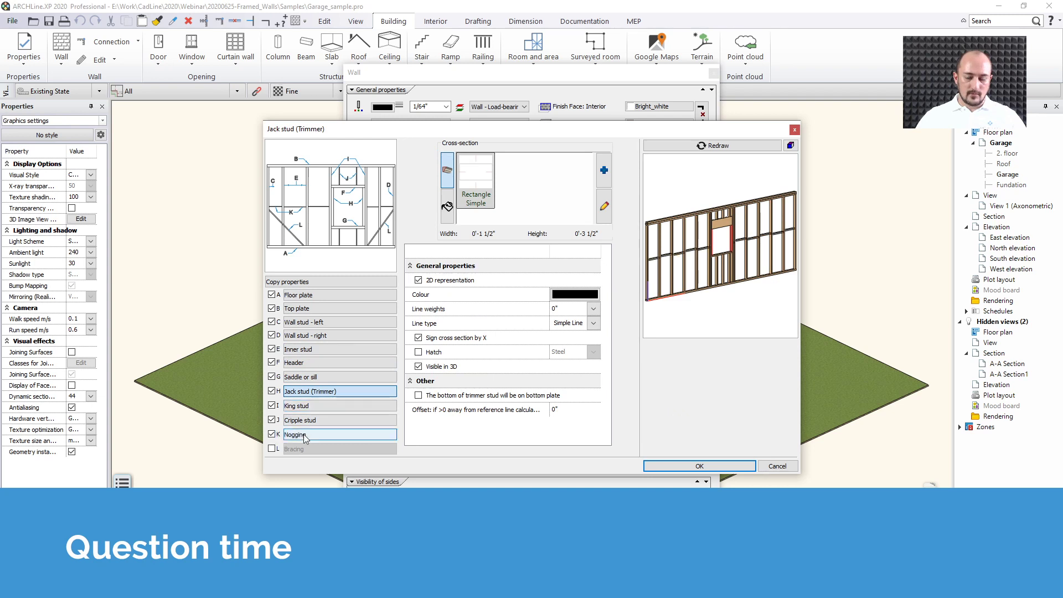
left_click(308, 436)
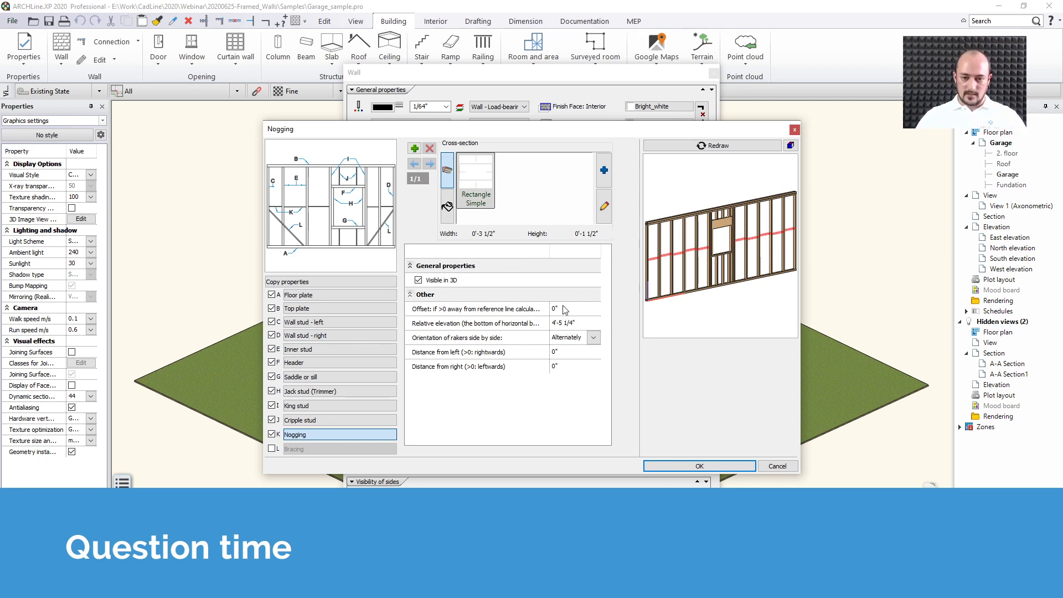
left_click(581, 326)
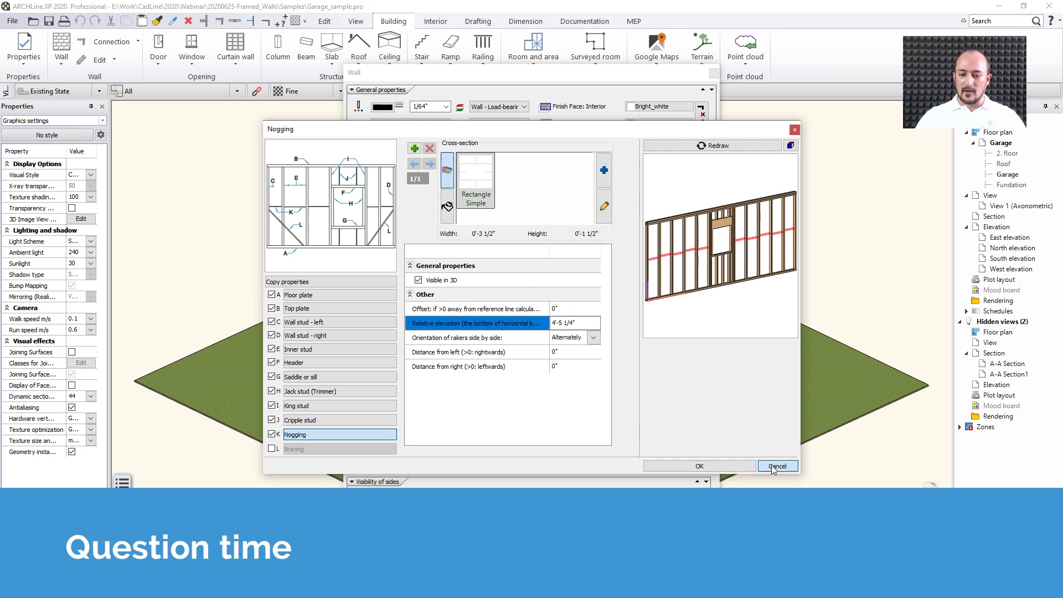
left_click(700, 465)
left_click(647, 521)
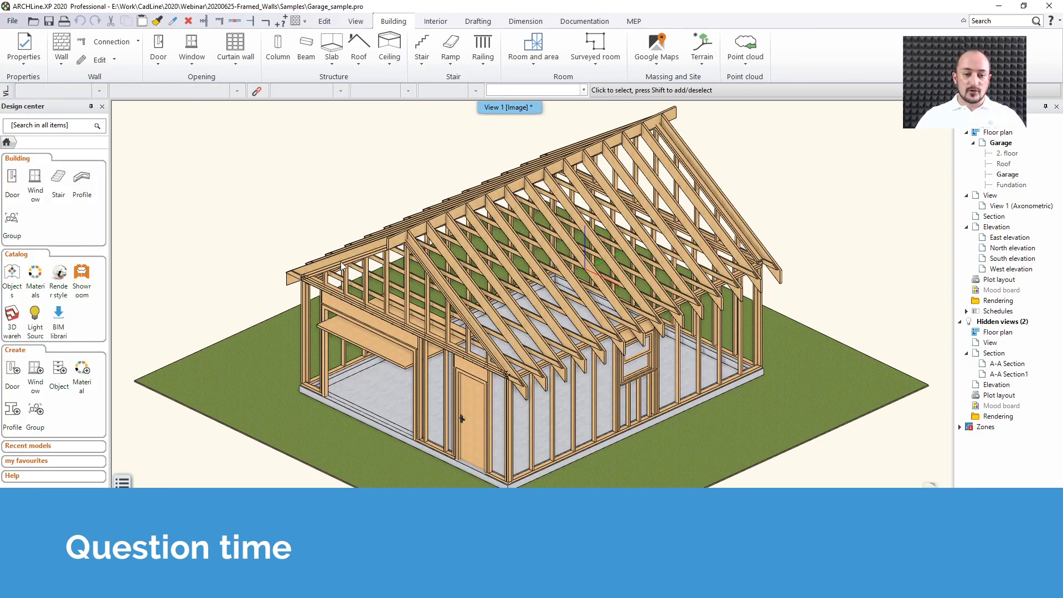
scroll(341, 274, "down", 2)
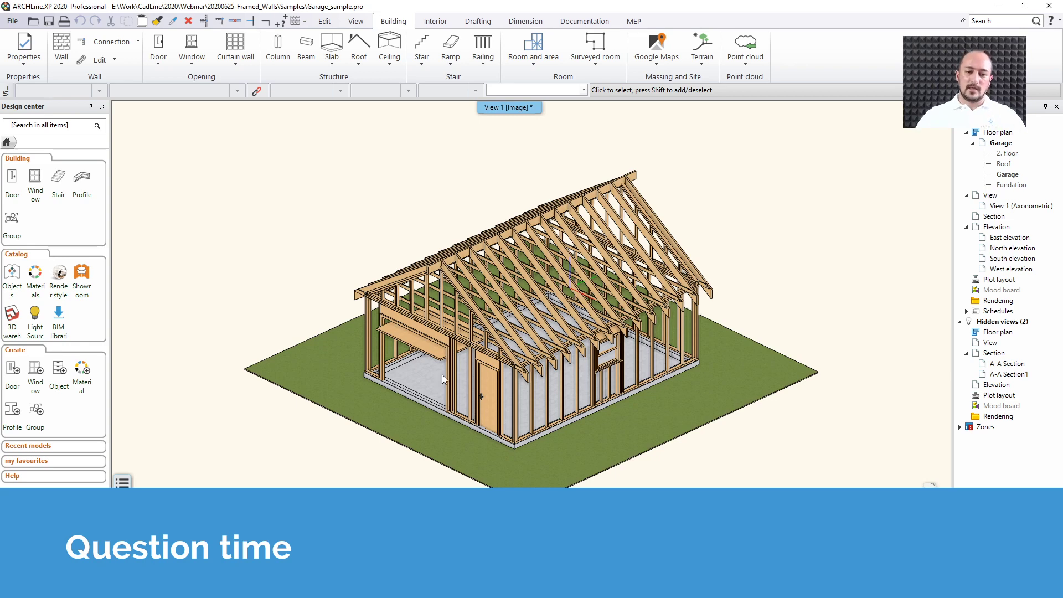
left_click(496, 381)
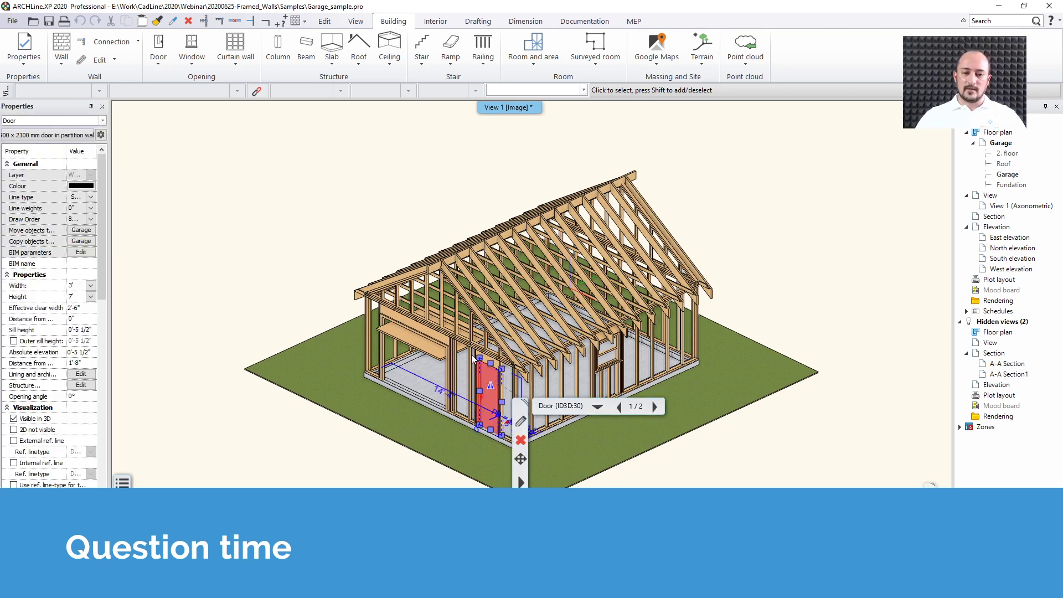
left_click(355, 233)
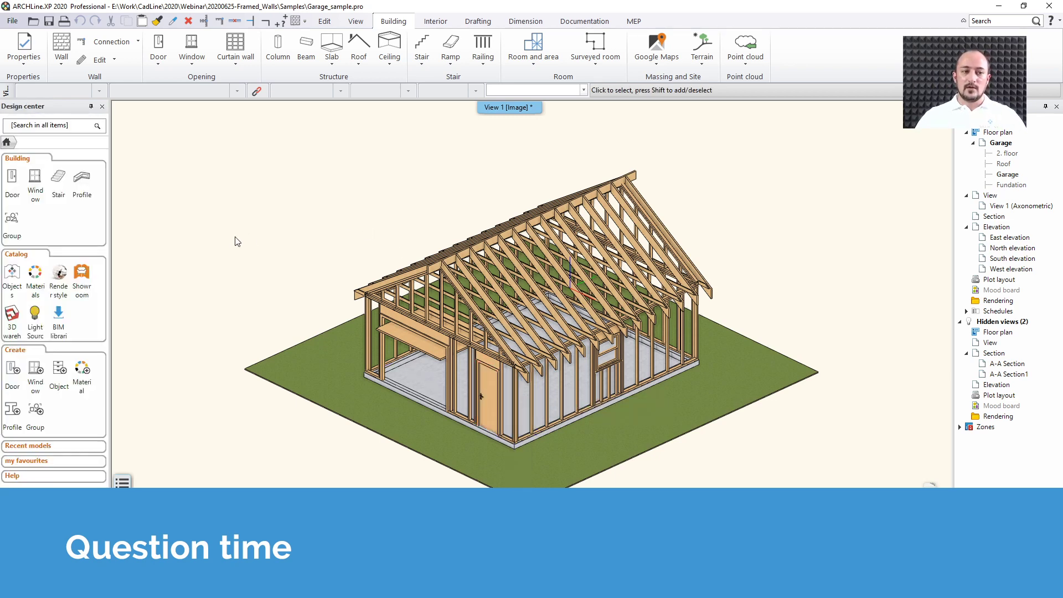
Examine the available wall styles and the copy, export and import options of the 1 layered 08 wide wall style.
left_click(59, 44)
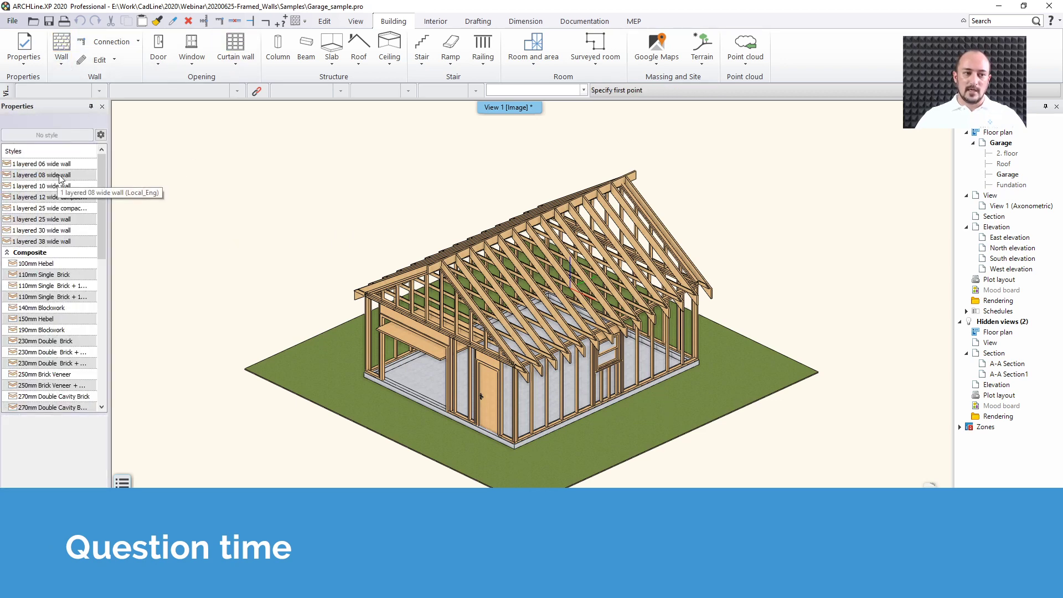
left_click(100, 135)
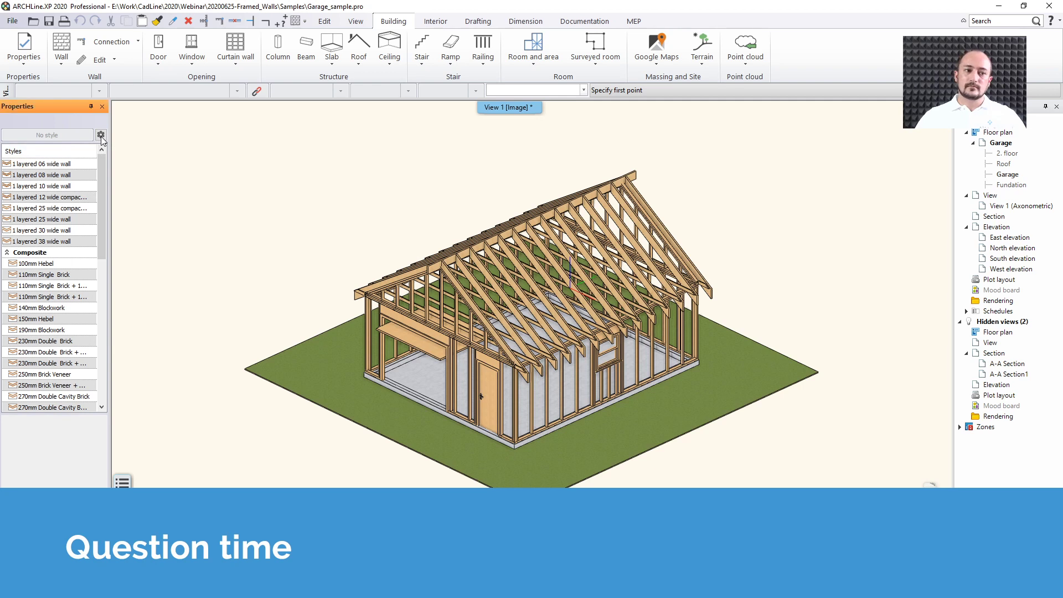
right_click(73, 176)
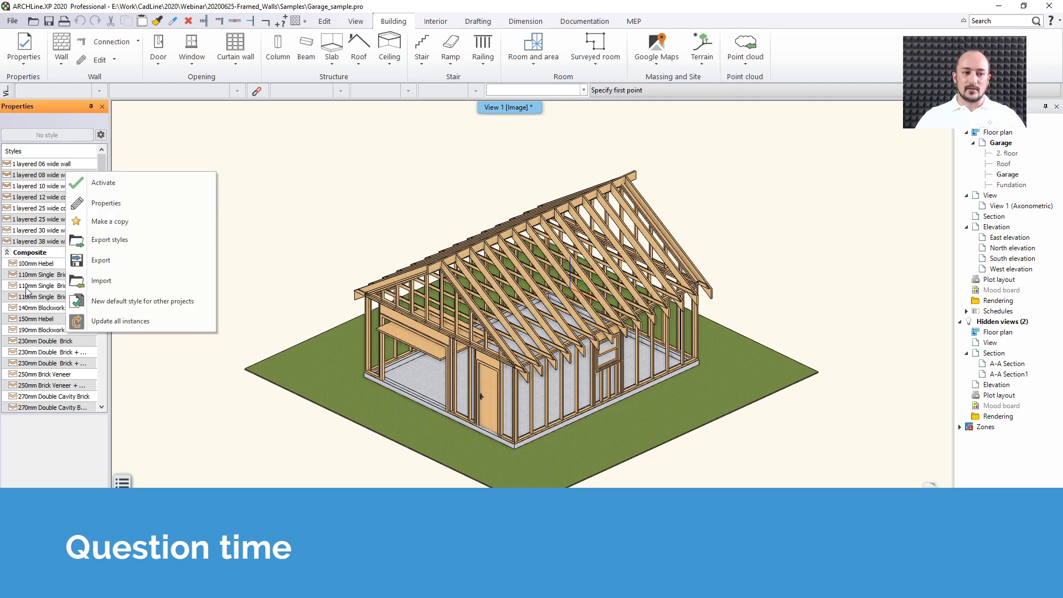
left_click(242, 209)
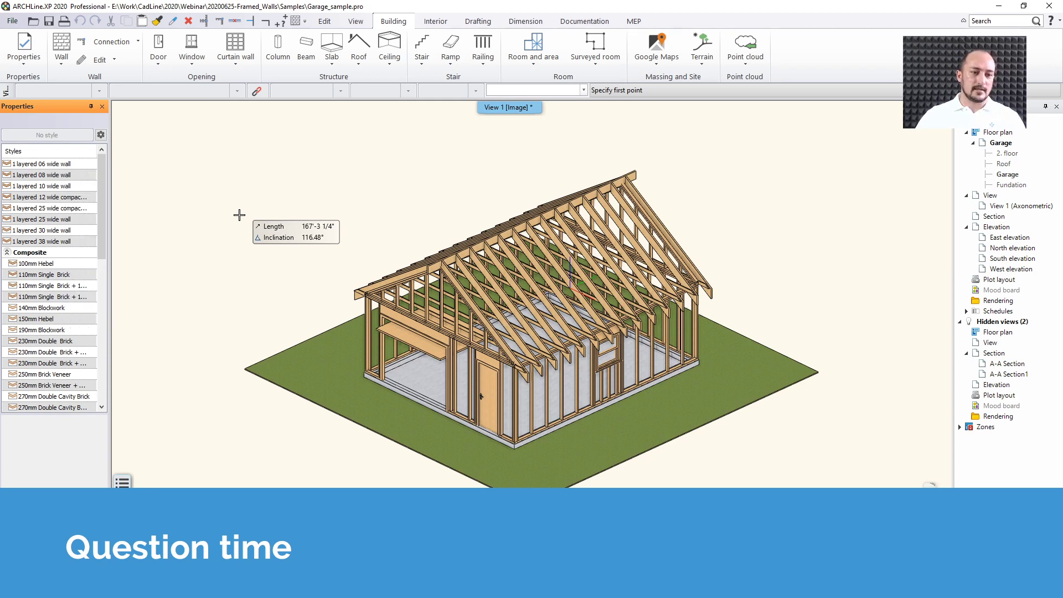
left_click(270, 226)
key("Escape")
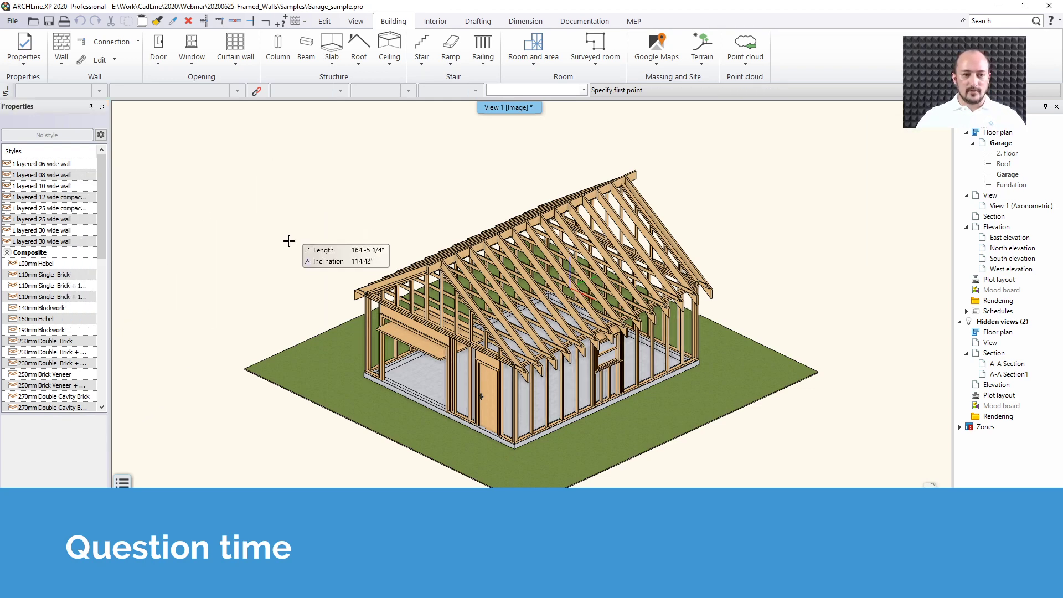
key("Escape")
scroll(301, 282, "down", 1)
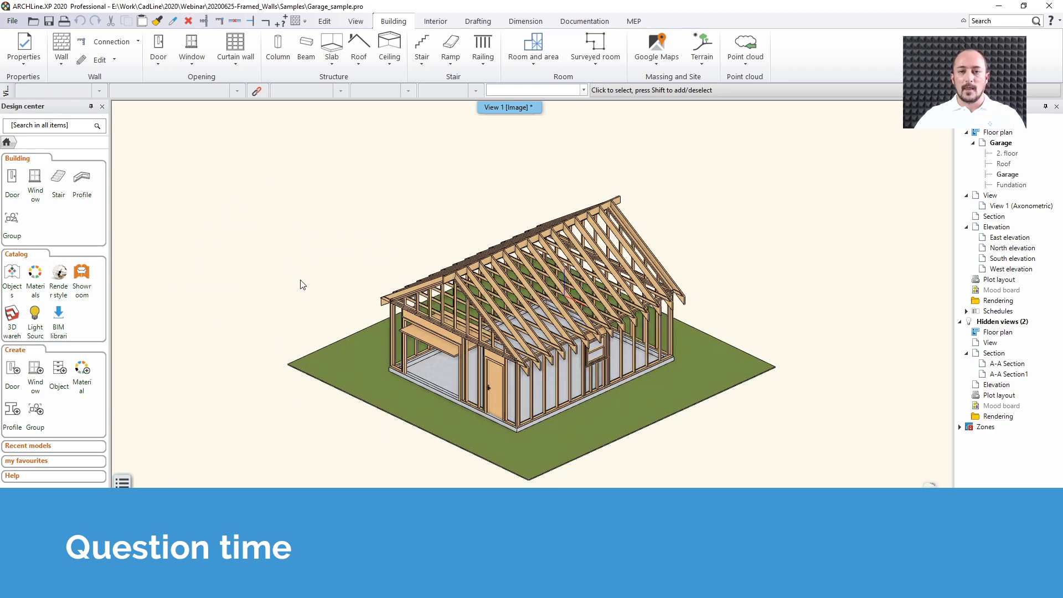